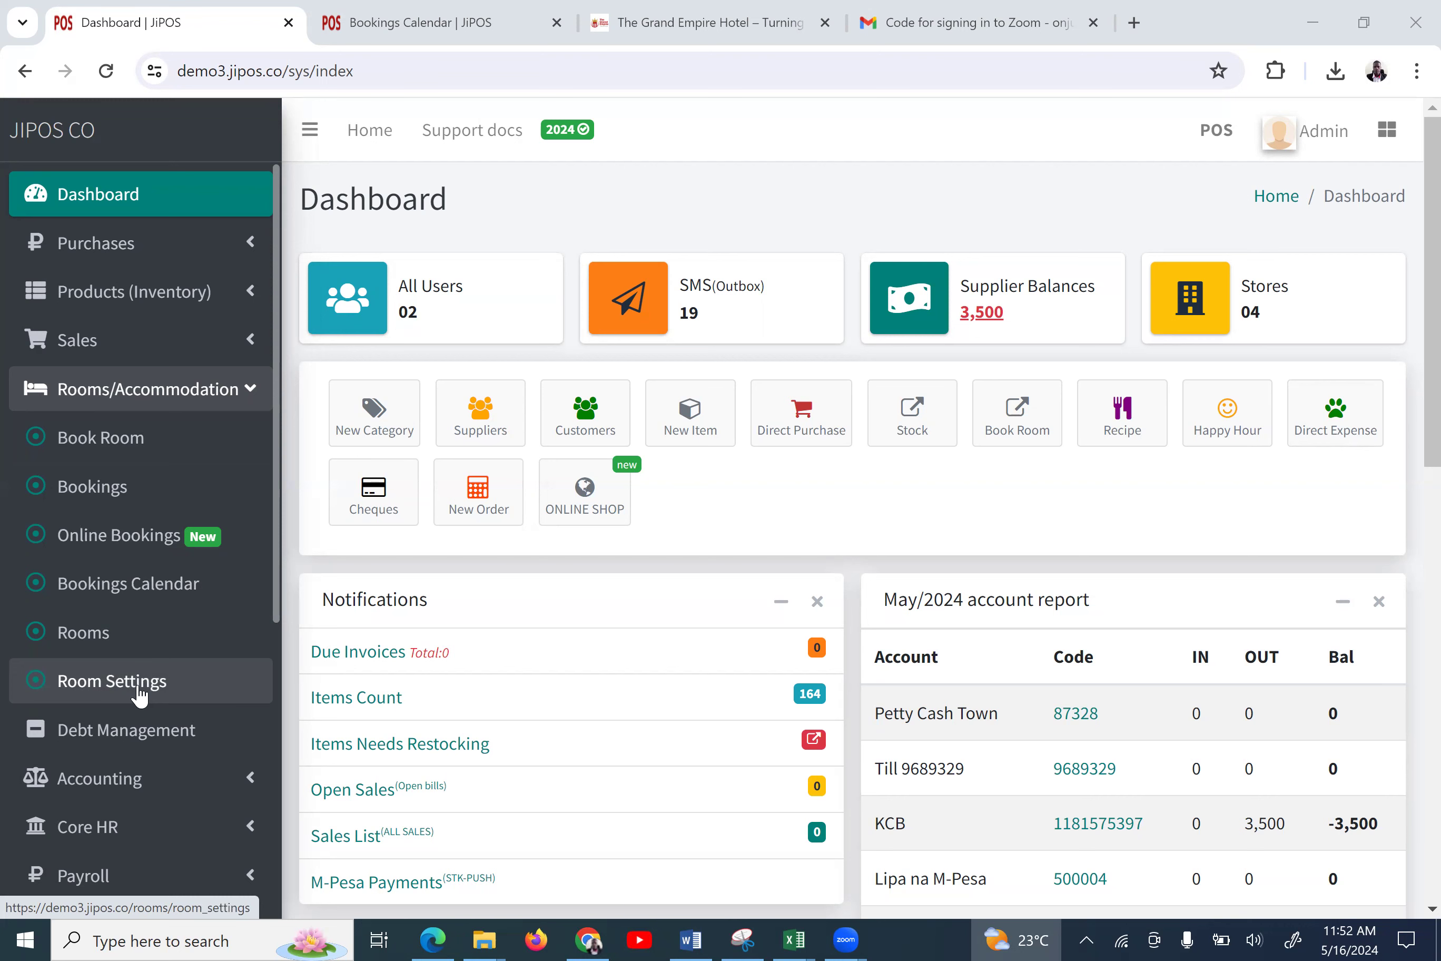
# Open Room Settings from the Dashboard to see the six room types
pyautogui.click(94, 688)
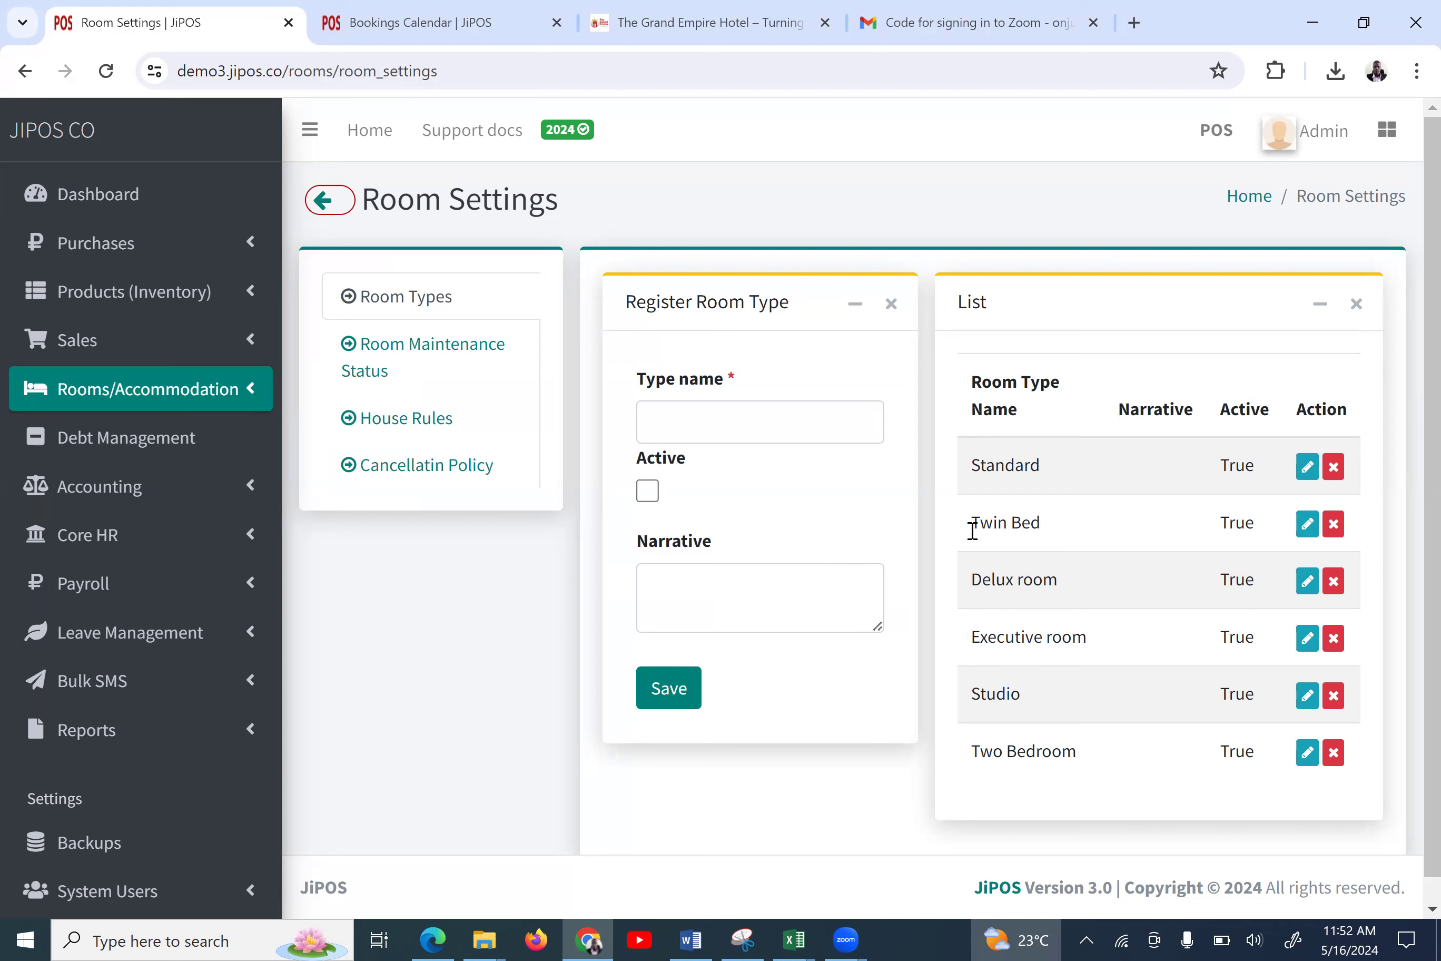
# Open Room Maintenance Status settings to view Maintenance, Cleaning and Out of order statuses
pyautogui.click(246, 402)
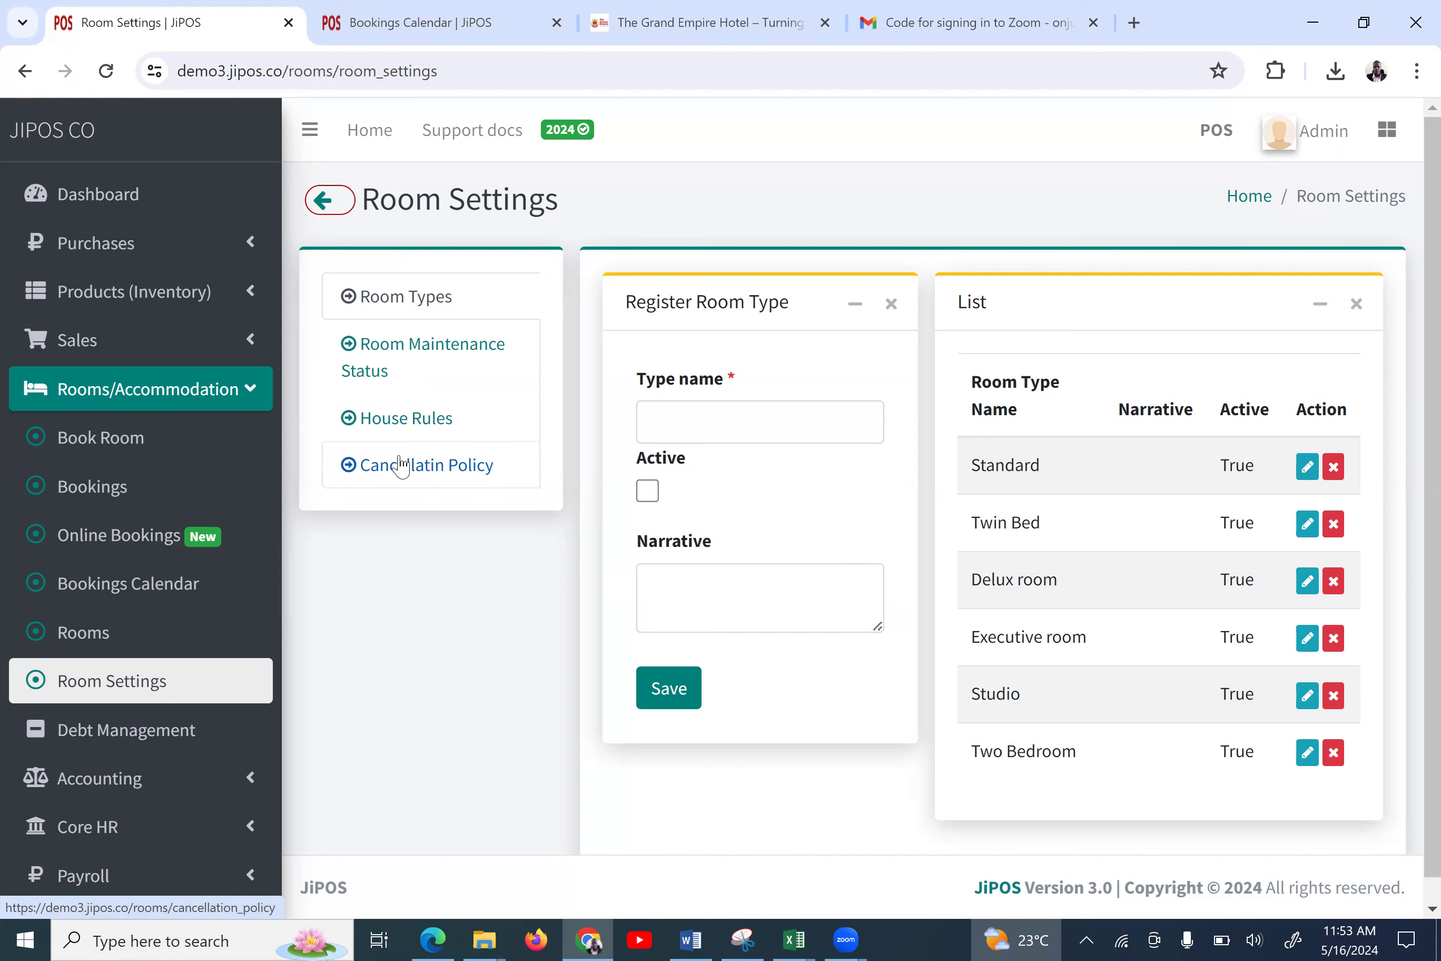
pyautogui.click(416, 375)
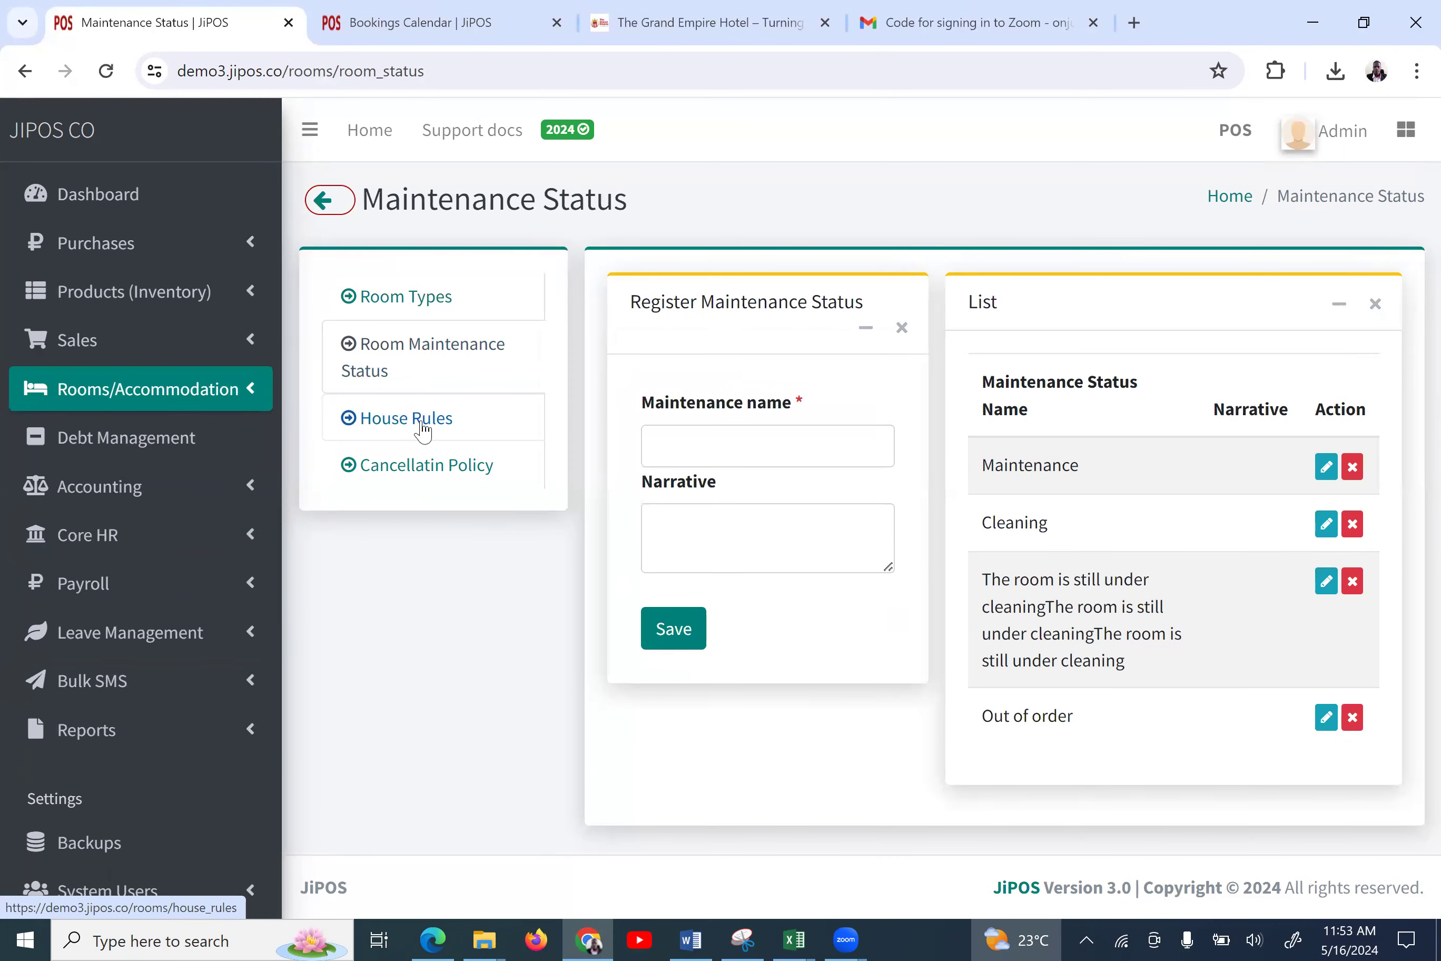
pyautogui.click(193, 396)
# Start a new Delux room named Savannah A, described 'Comfy and spacious'
pyautogui.click(97, 632)
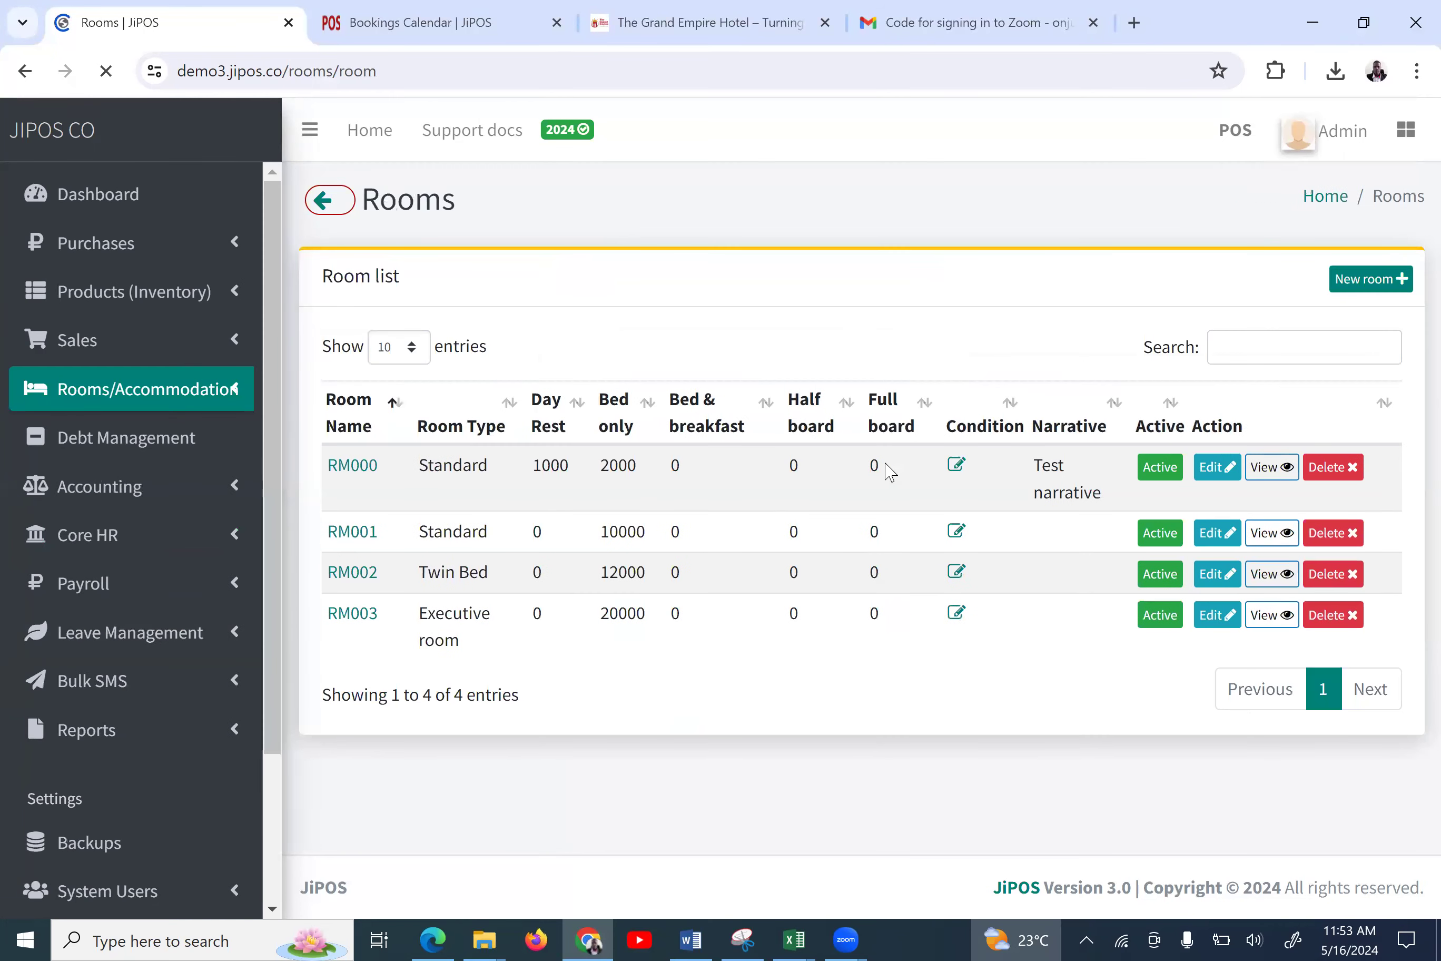
pyautogui.click(1340, 282)
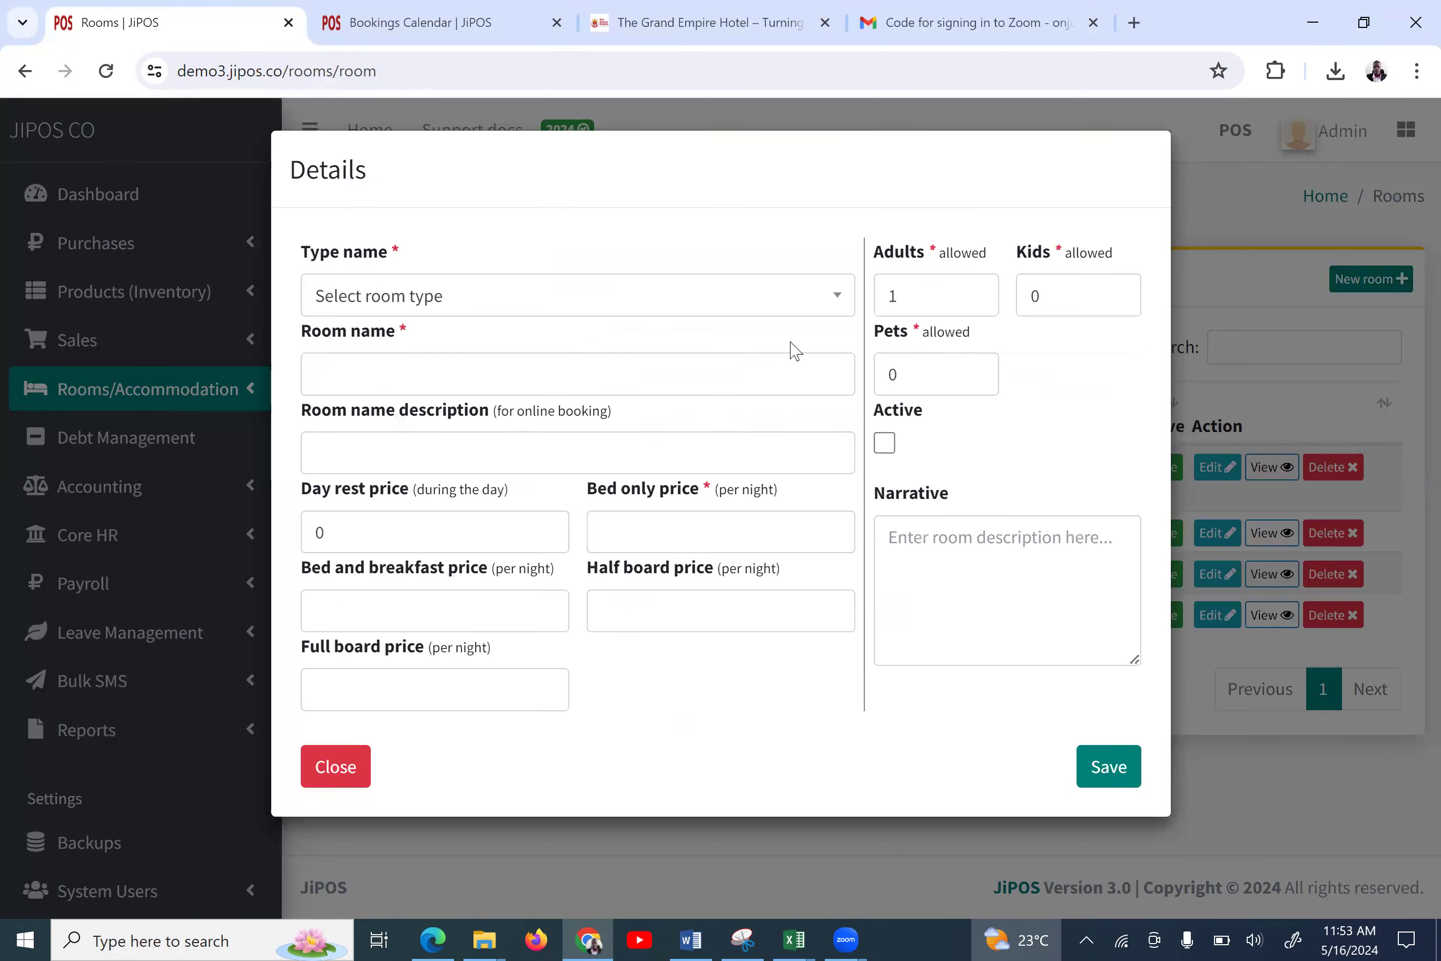
pyautogui.click(466, 316)
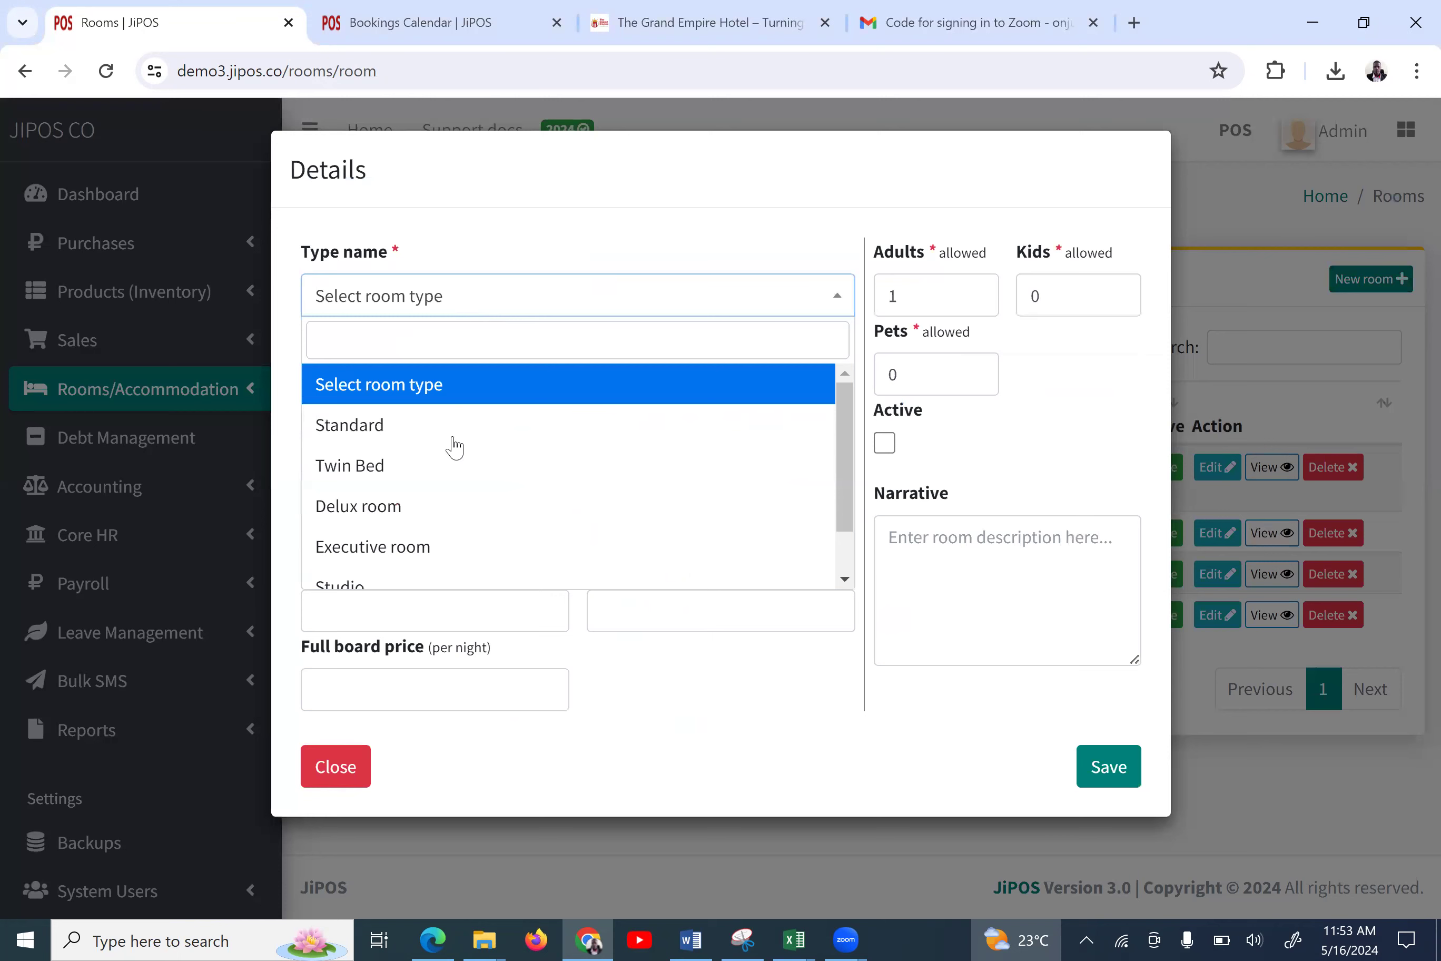
pyautogui.click(466, 505)
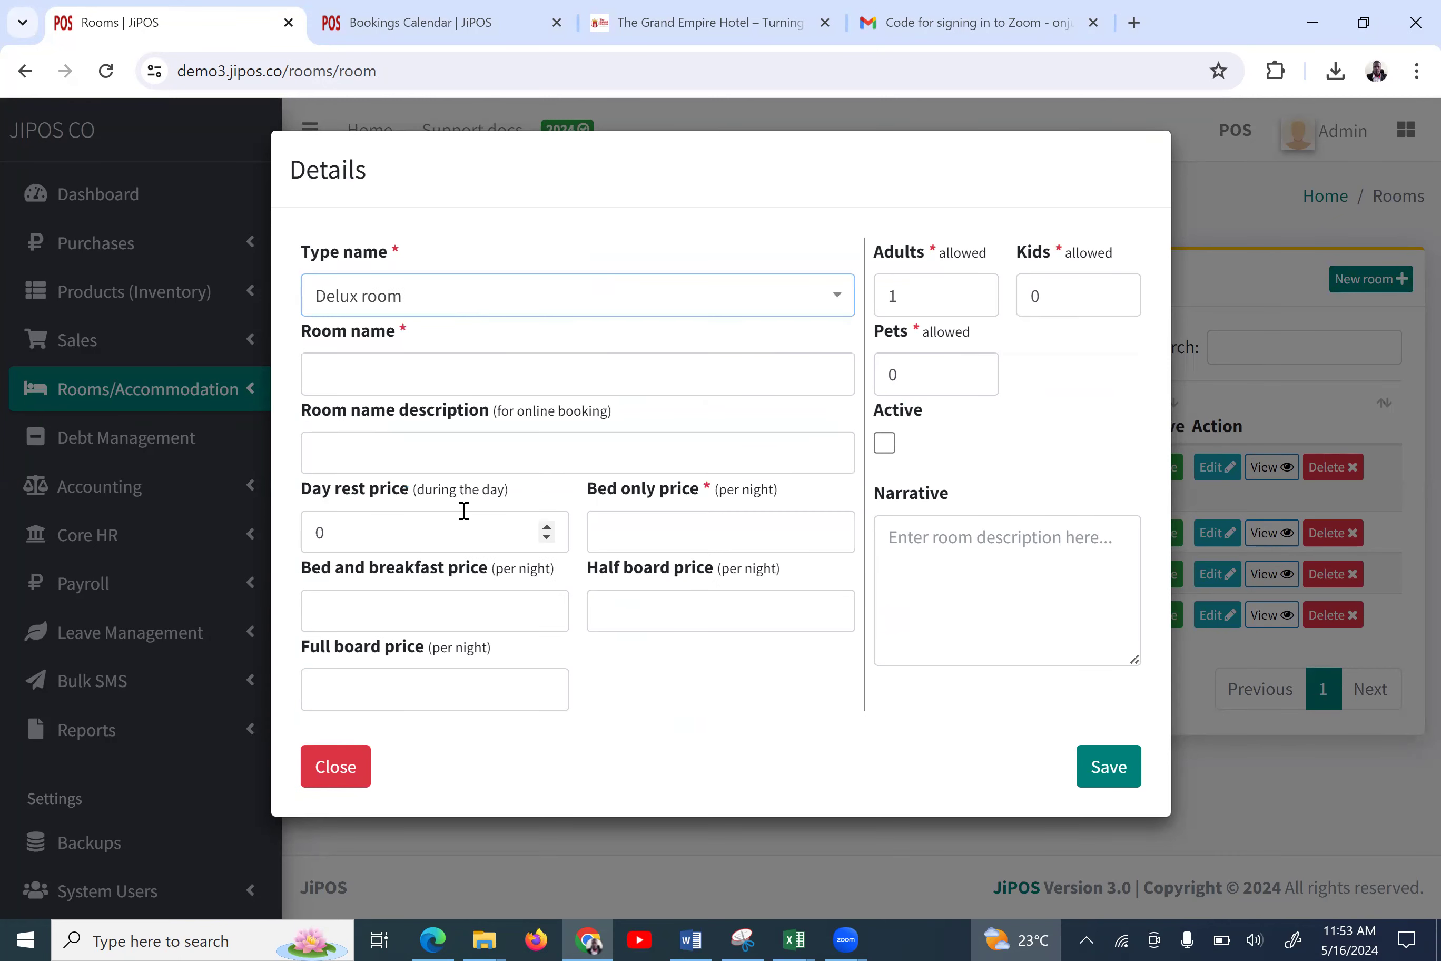
pyautogui.click(466, 386)
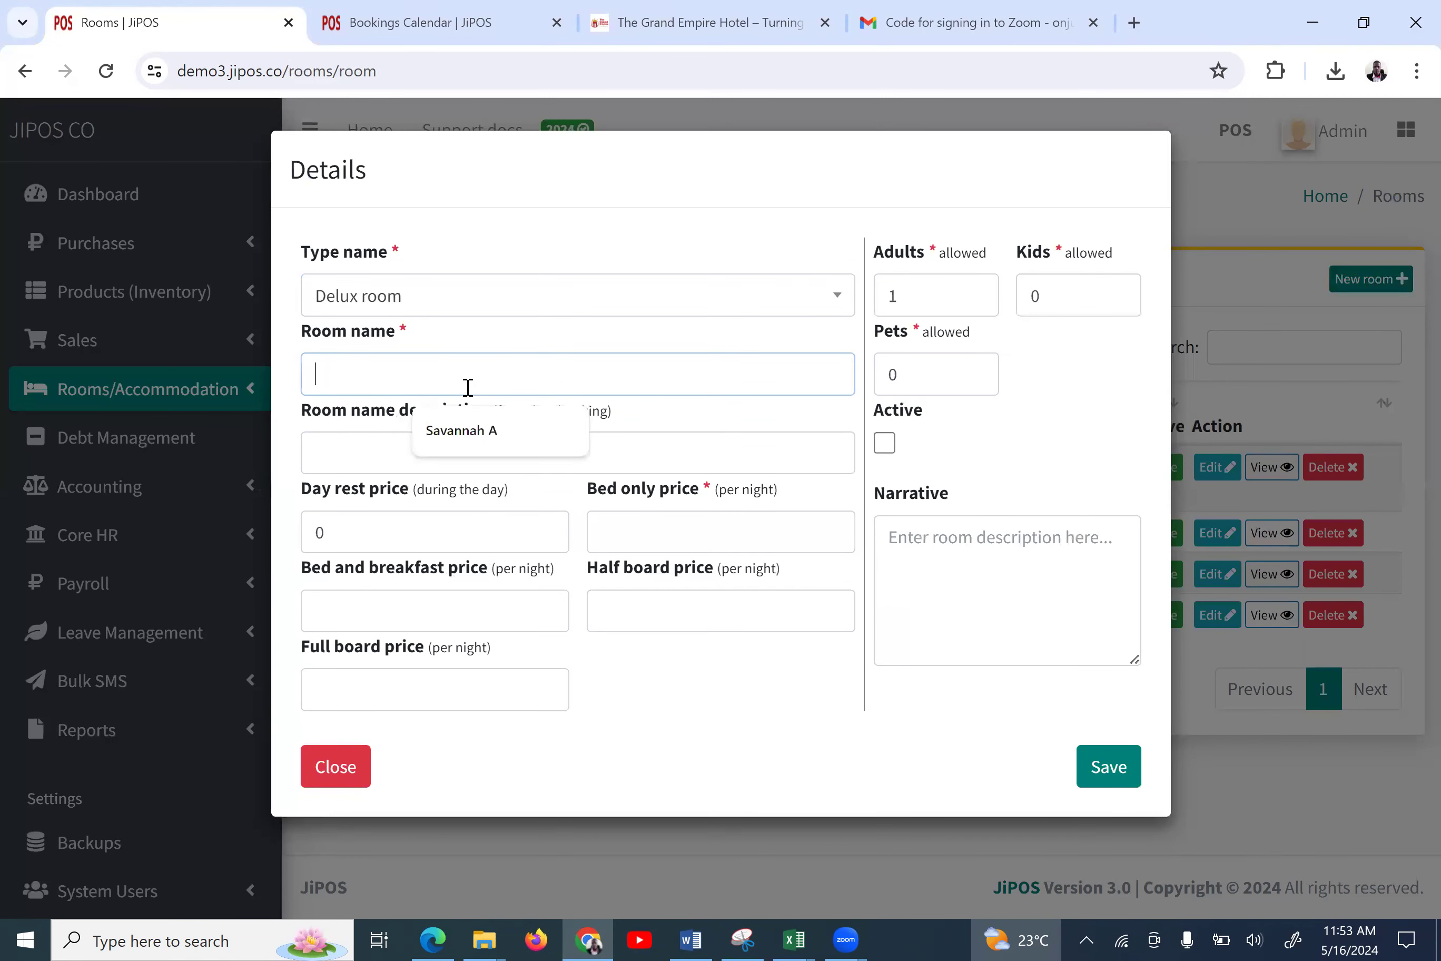
pyautogui.click(467, 429)
pyautogui.click(416, 451)
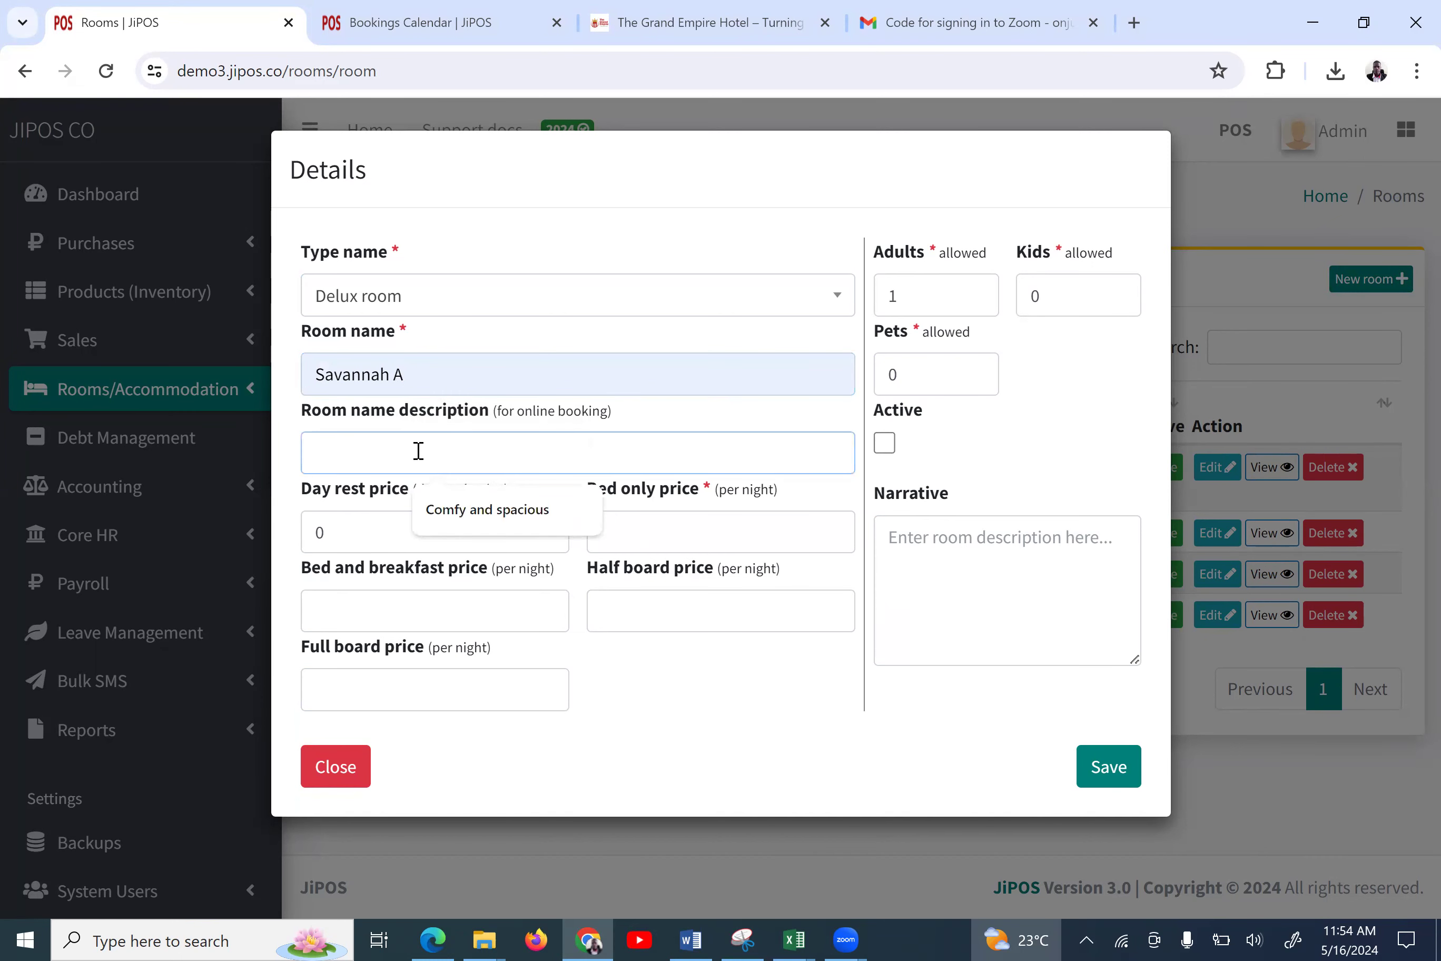
pyautogui.click(460, 515)
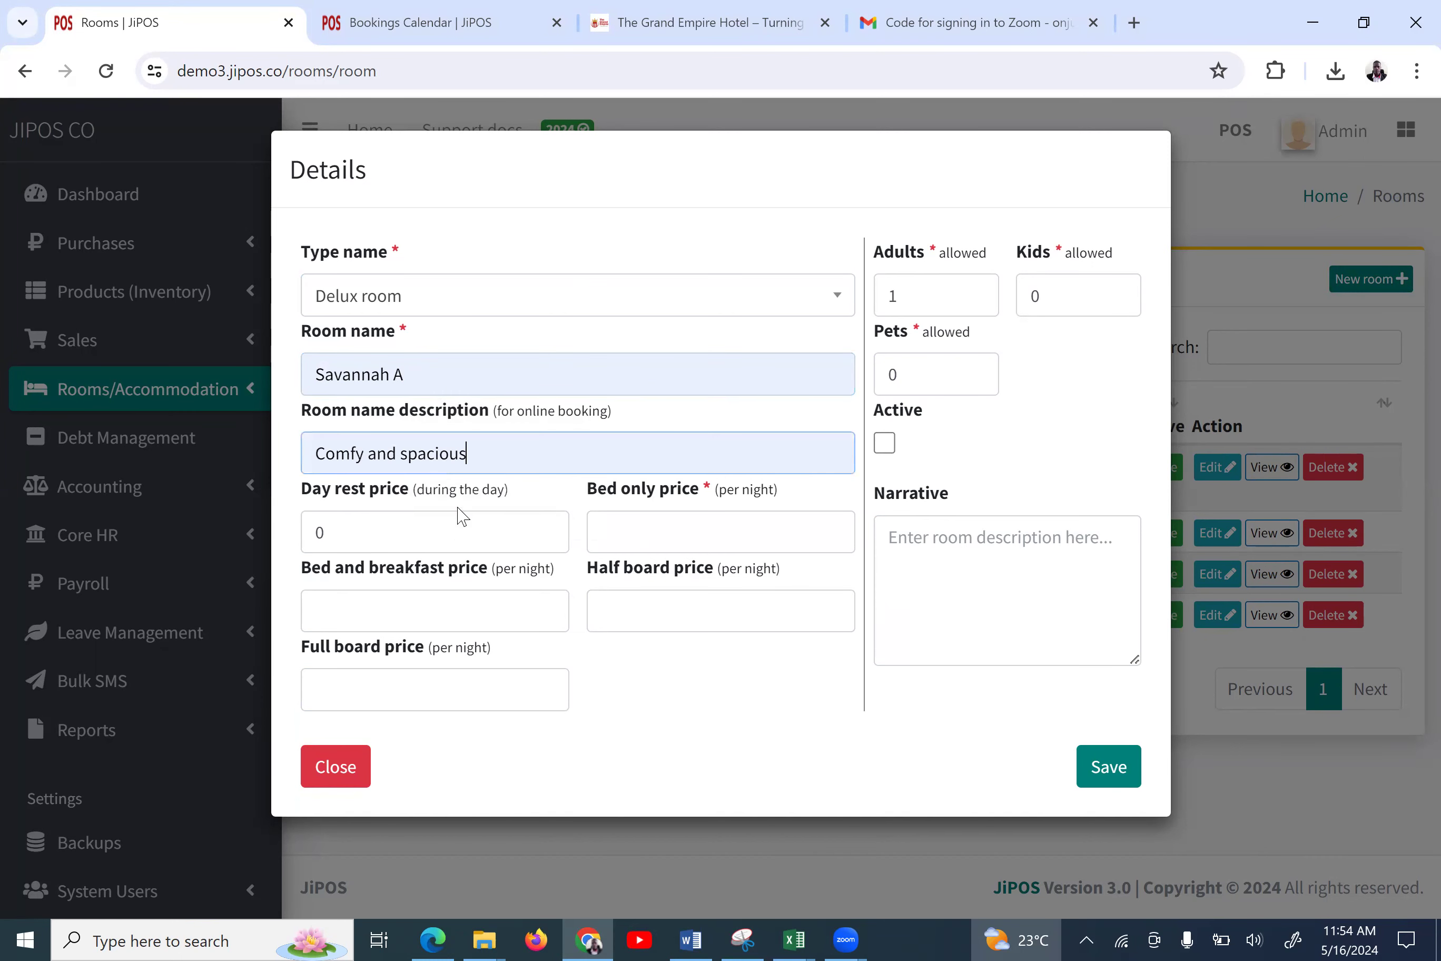
pyautogui.click(409, 534)
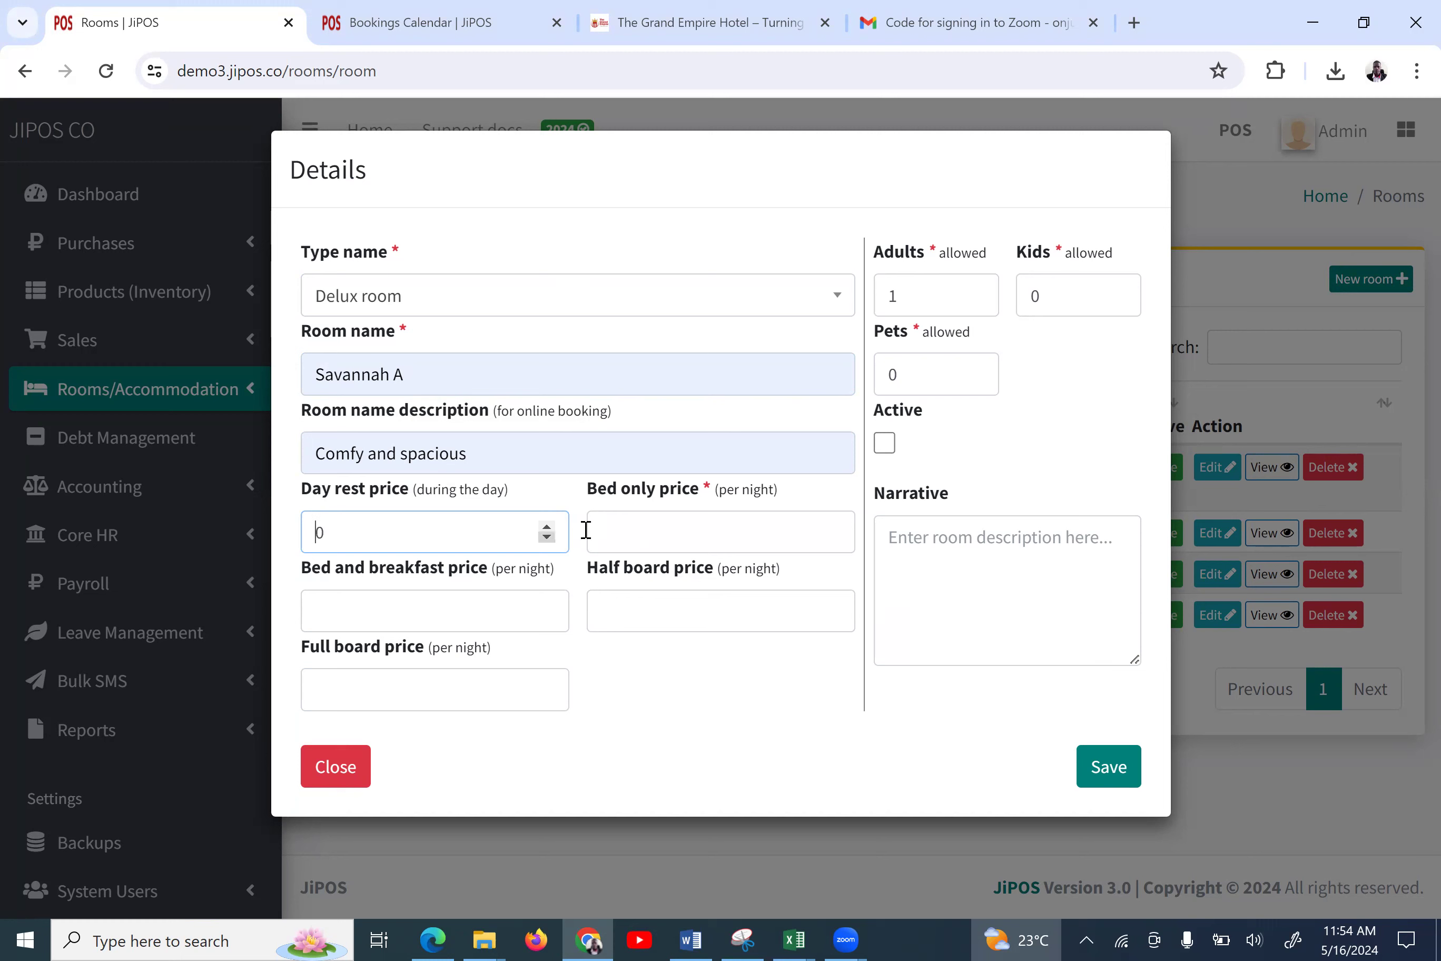
# Enter prices: 1000 bed only, 2000 bed and breakfast, 3000 half board, 4000 full board
pyautogui.click(665, 529)
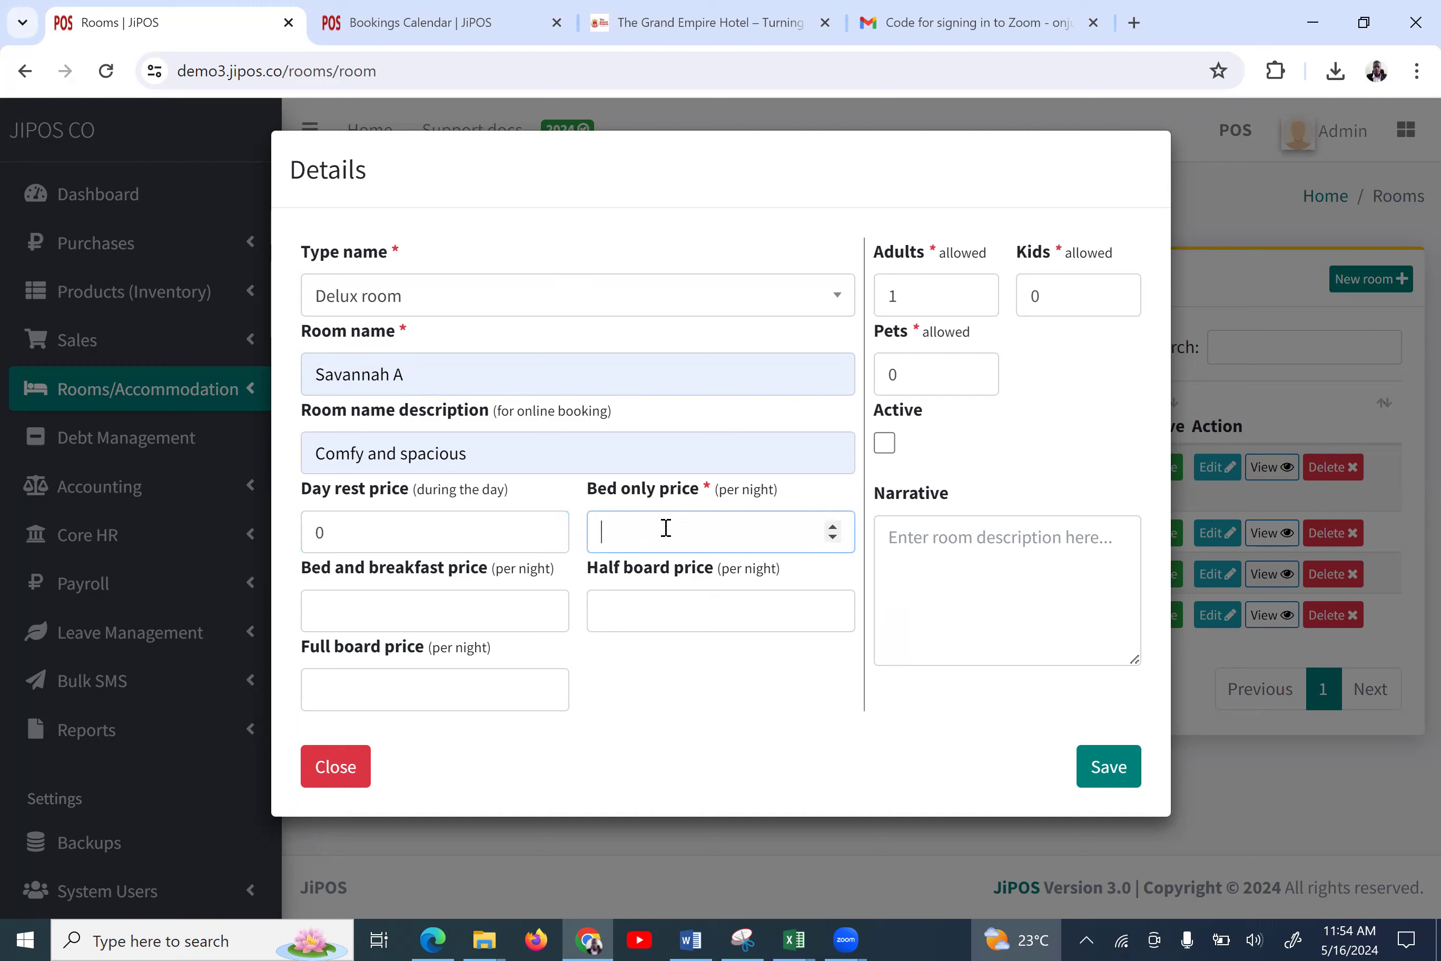
pyautogui.write('1000')
pyautogui.click(477, 618)
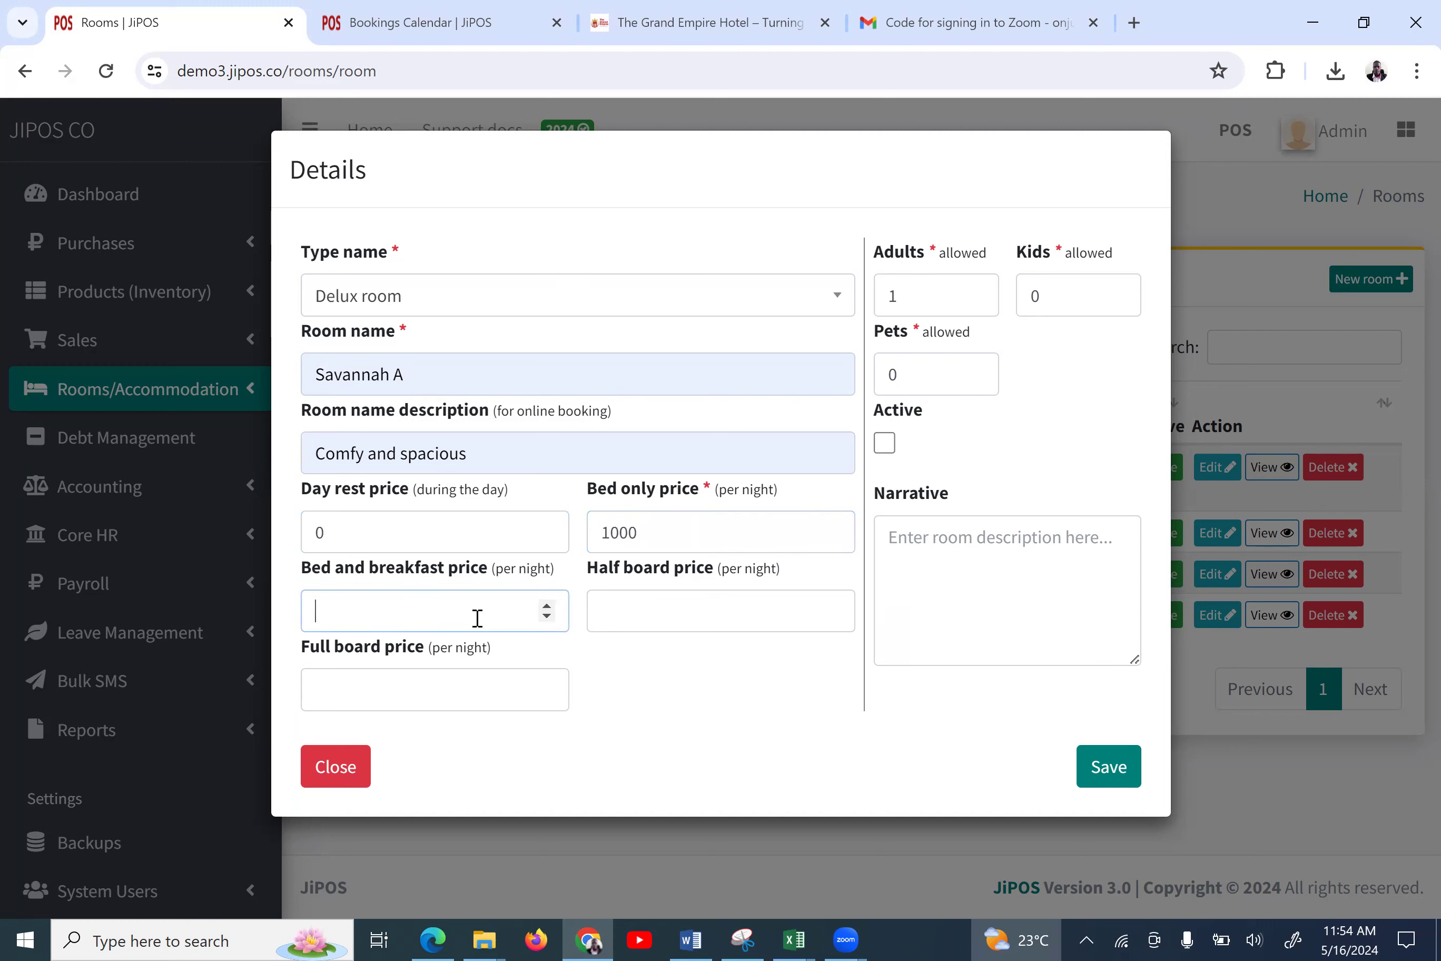
pyautogui.write('2000')
pyautogui.click(629, 615)
pyautogui.write('3000')
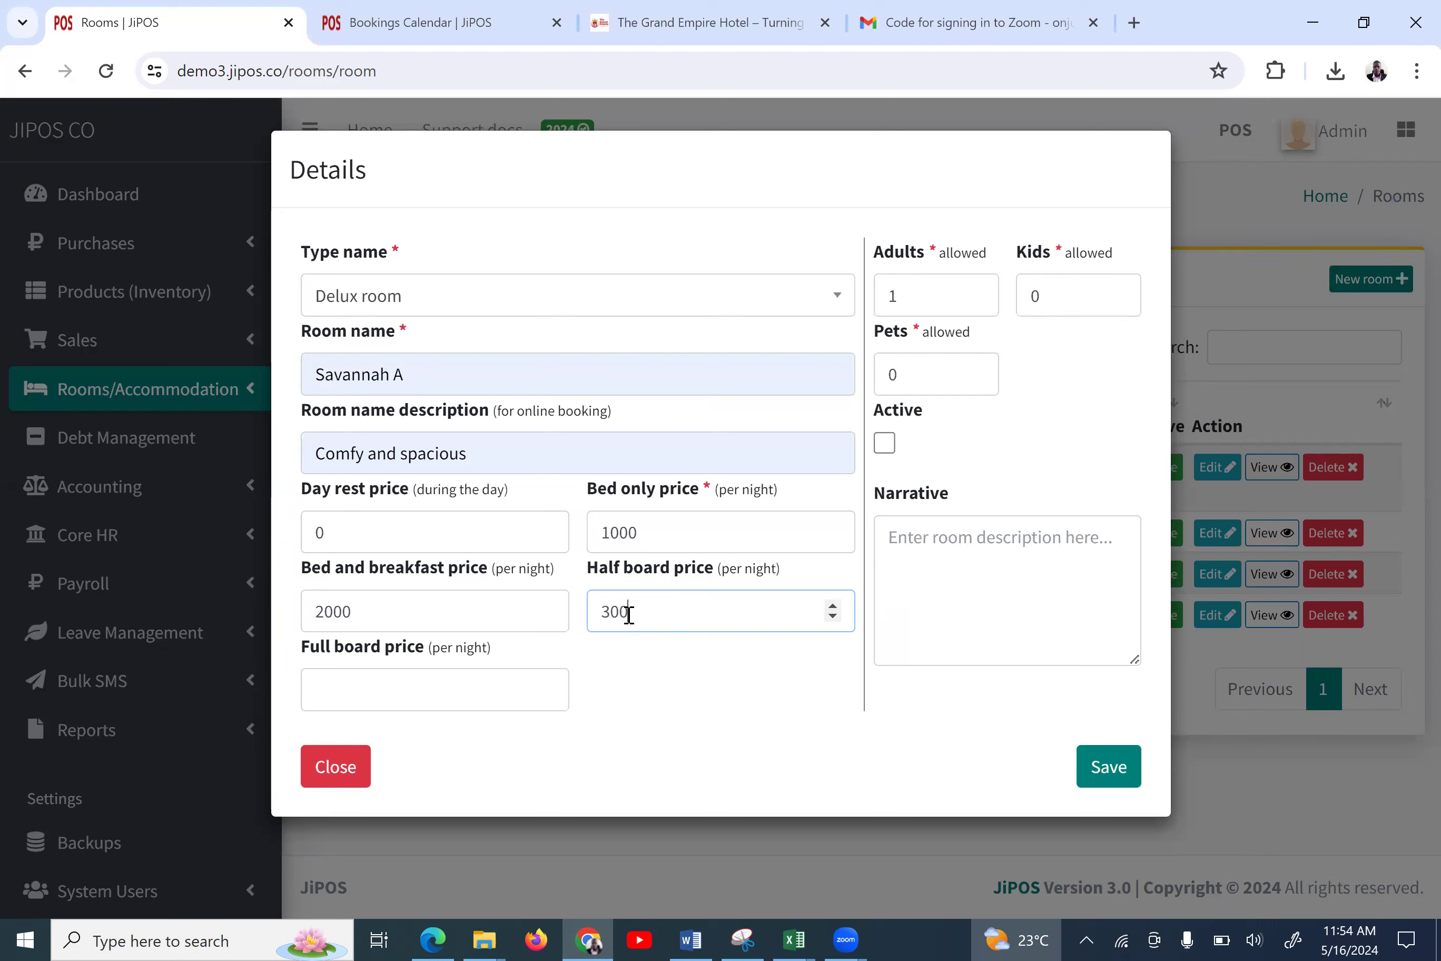
pyautogui.click(509, 690)
pyautogui.write('4000')
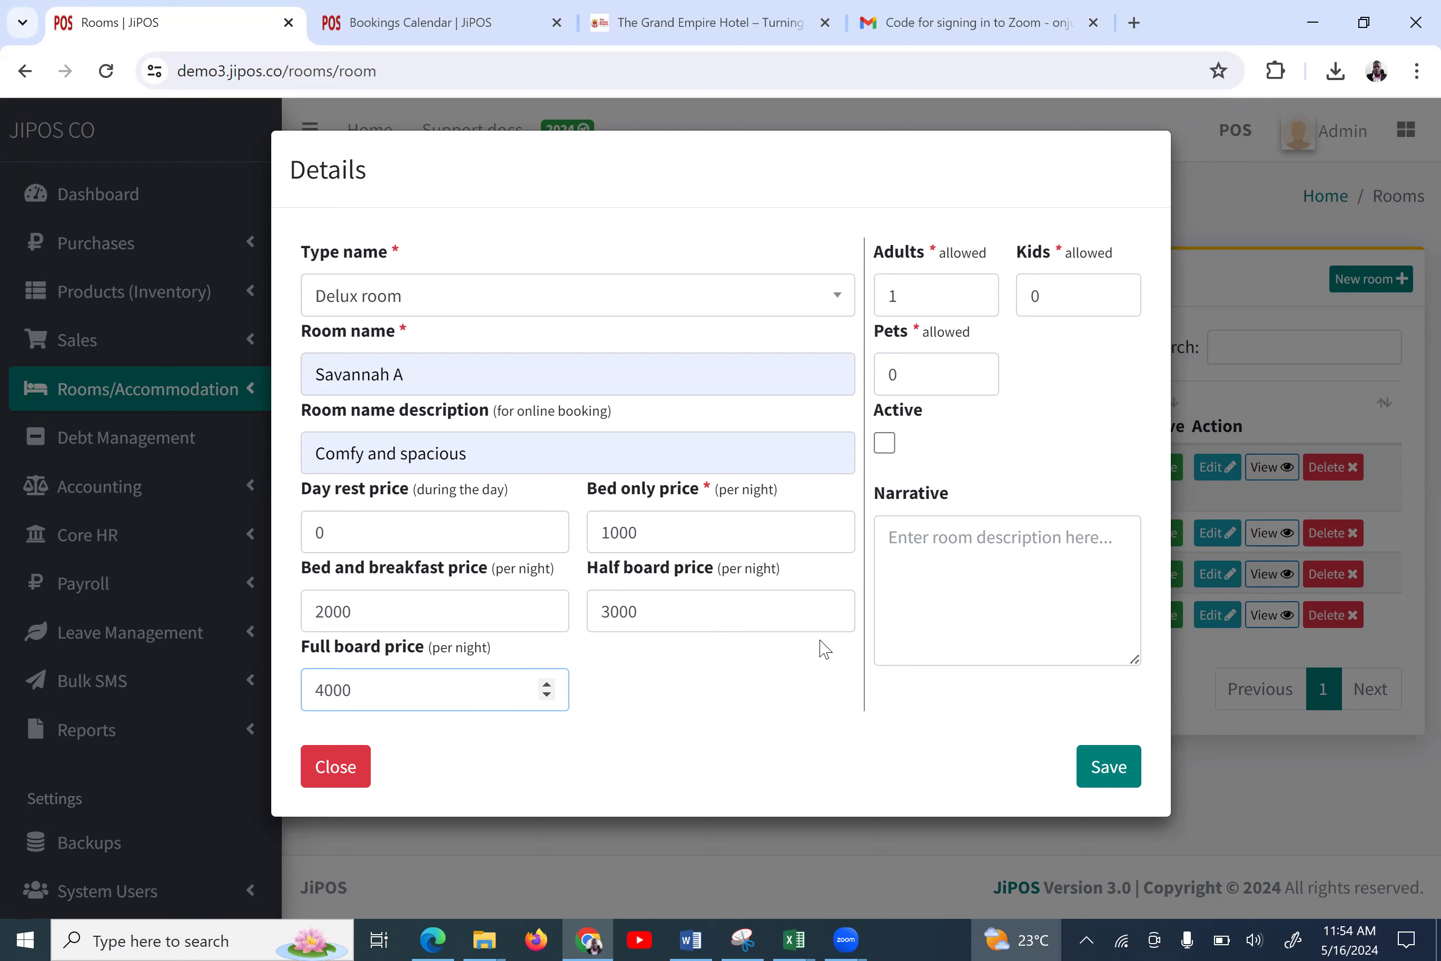
# Allow two adults and one kid, then save the Savannah A room
pyautogui.click(976, 290)
pyautogui.click(976, 290)
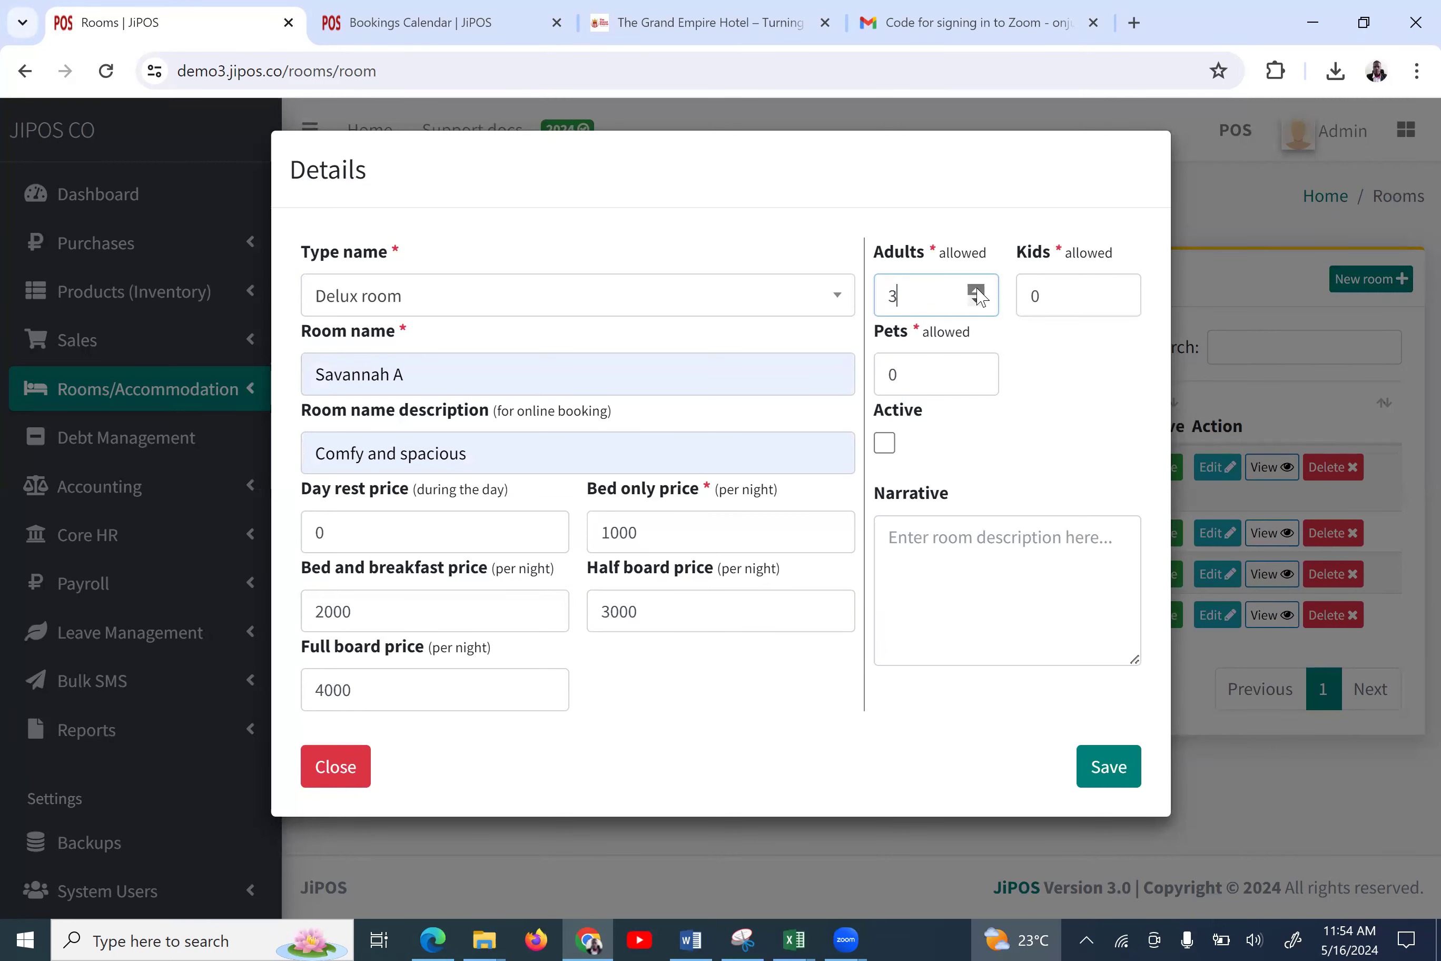
pyautogui.click(976, 292)
pyautogui.click(977, 302)
pyautogui.click(977, 301)
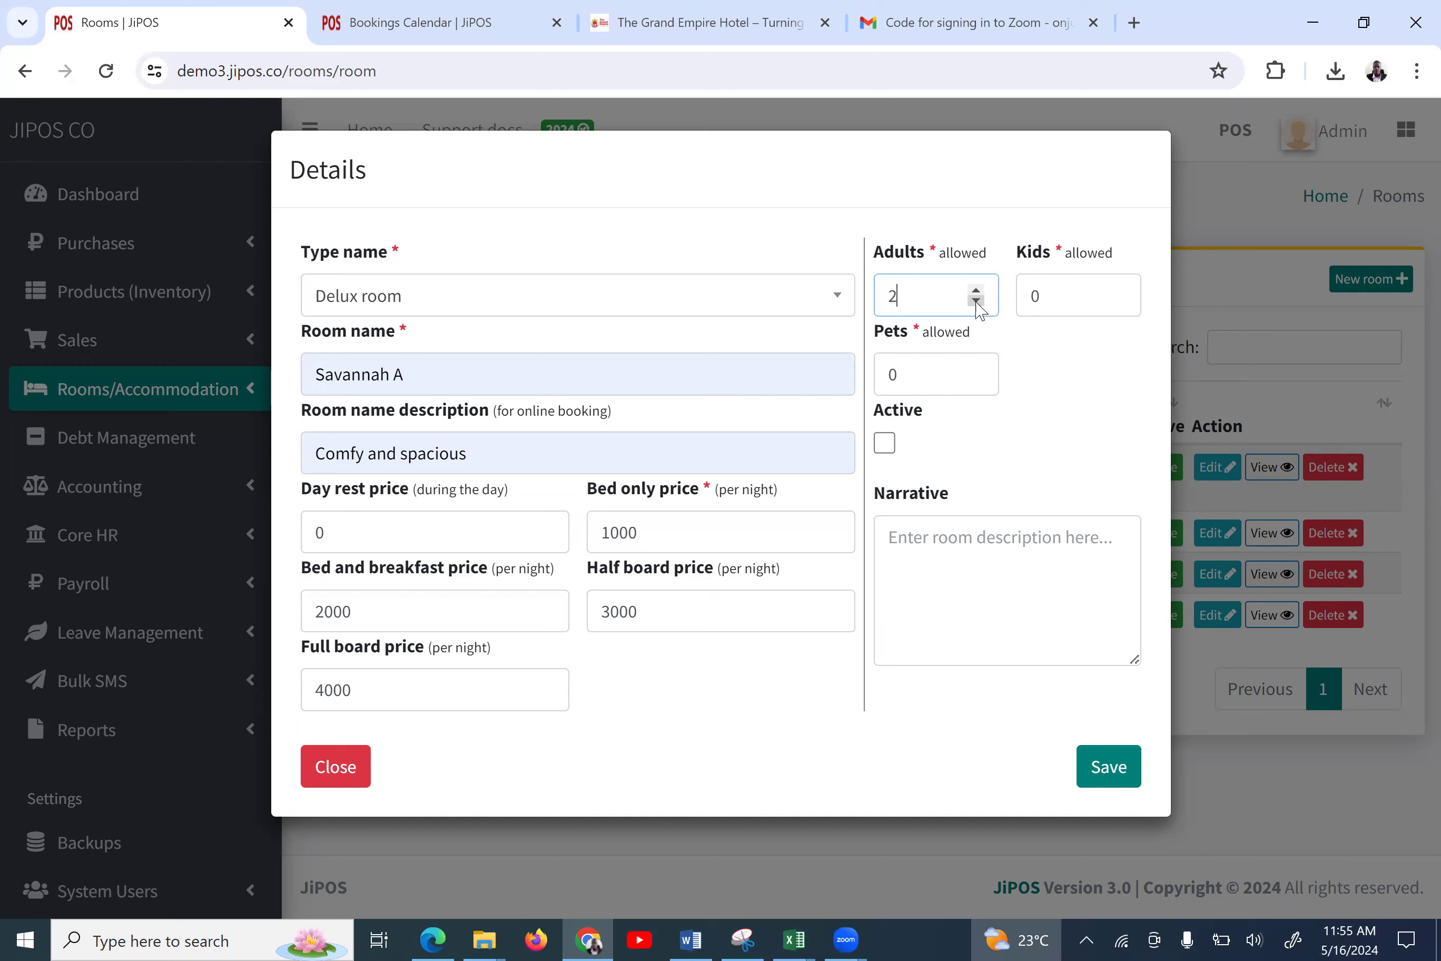
pyautogui.click(1119, 291)
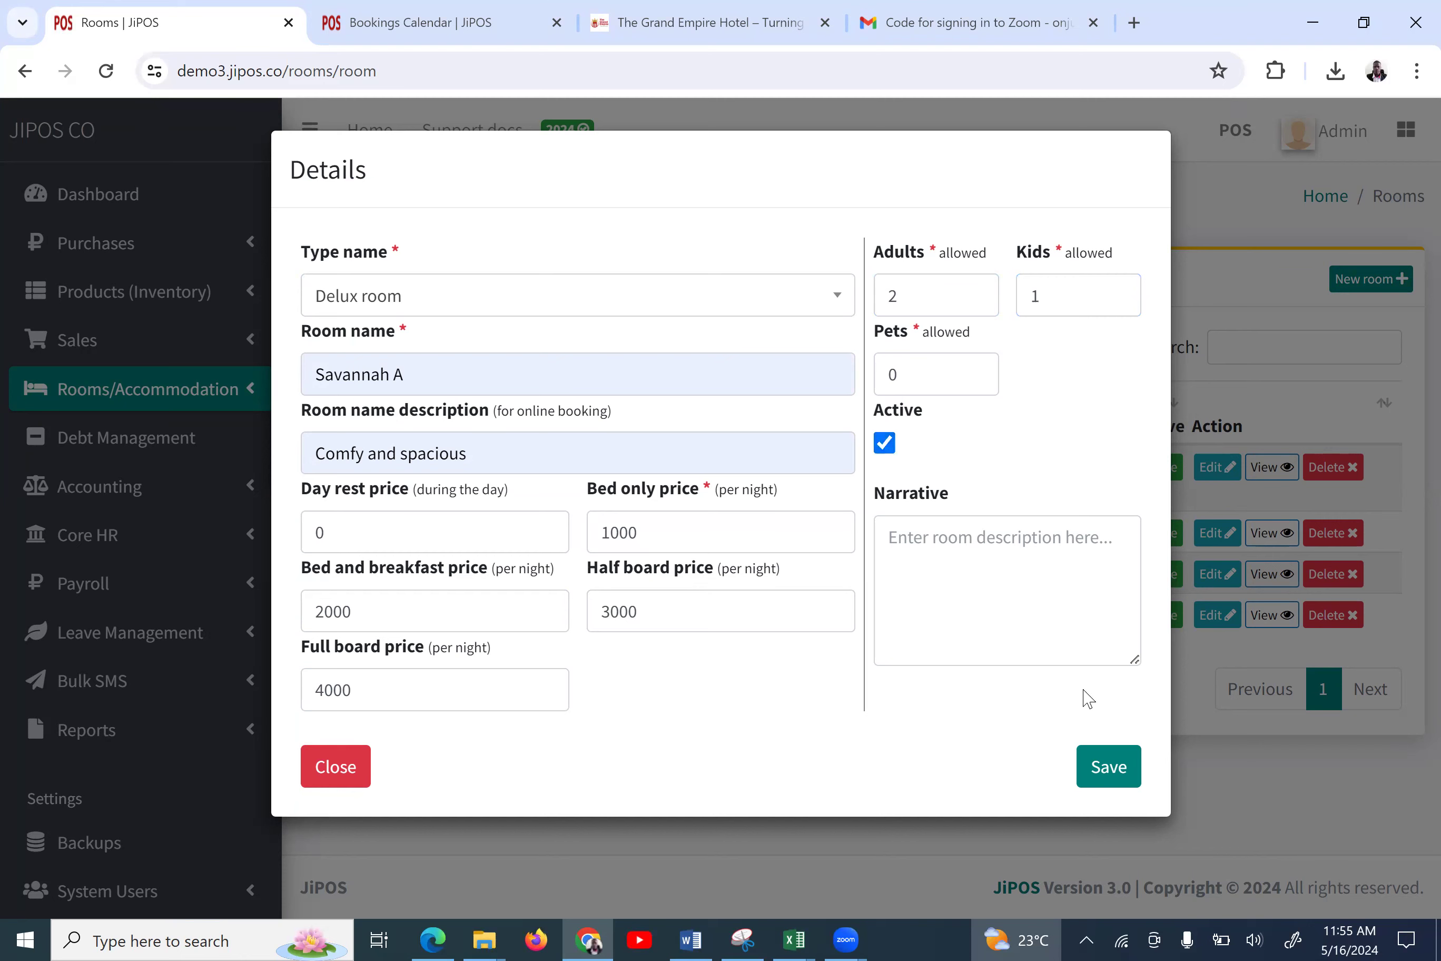
pyautogui.click(1103, 770)
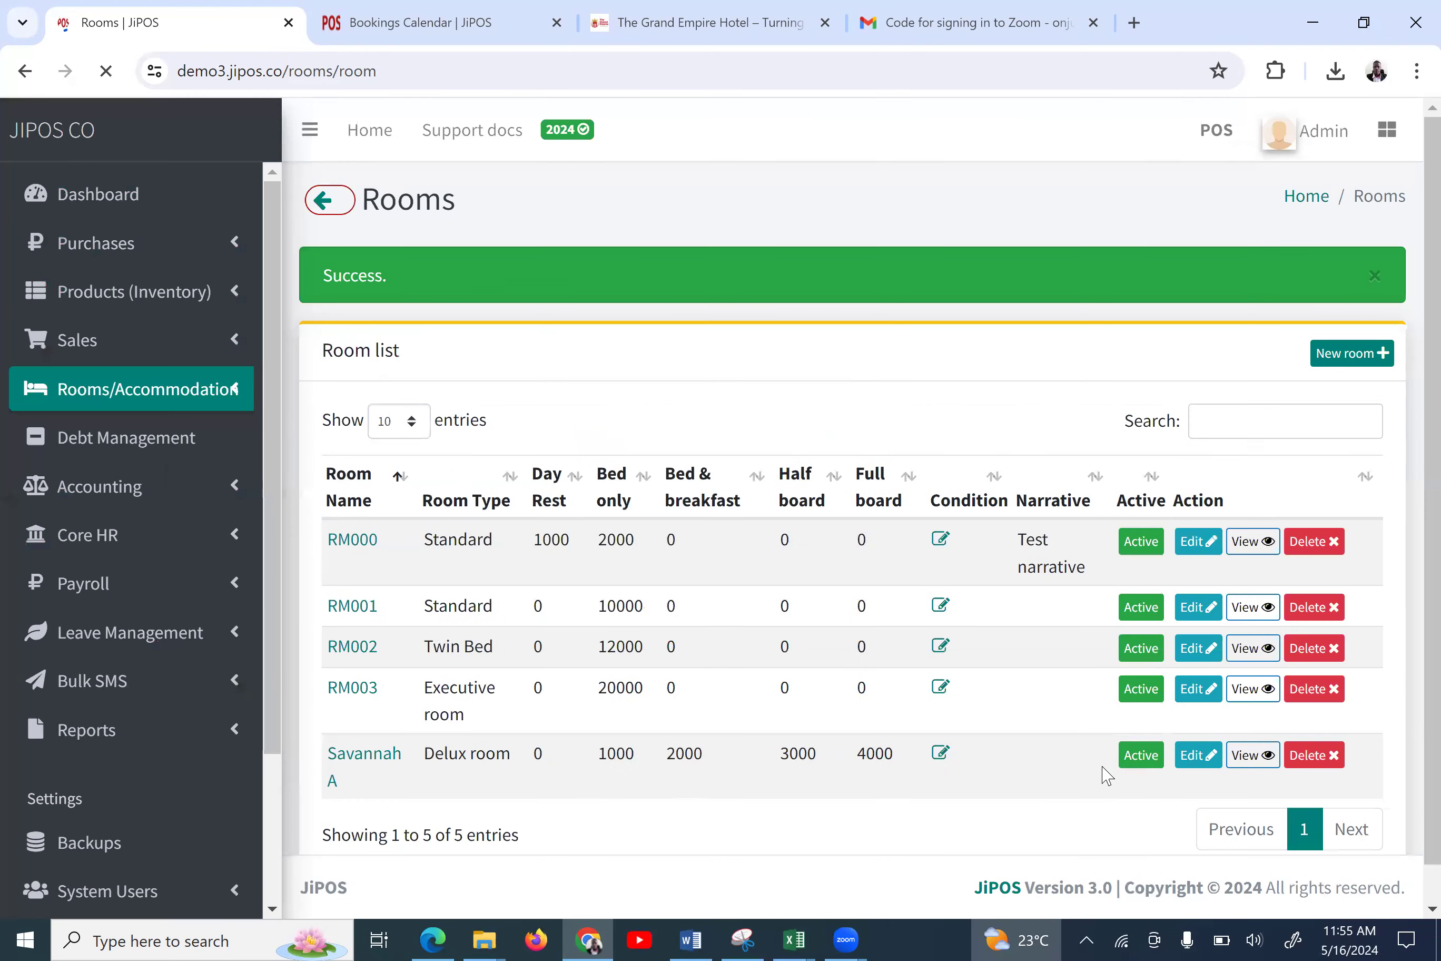
# Check that Savannah A appears as the fifth active room after RM000–RM003
pyautogui.scroll(-1, 633, 761)
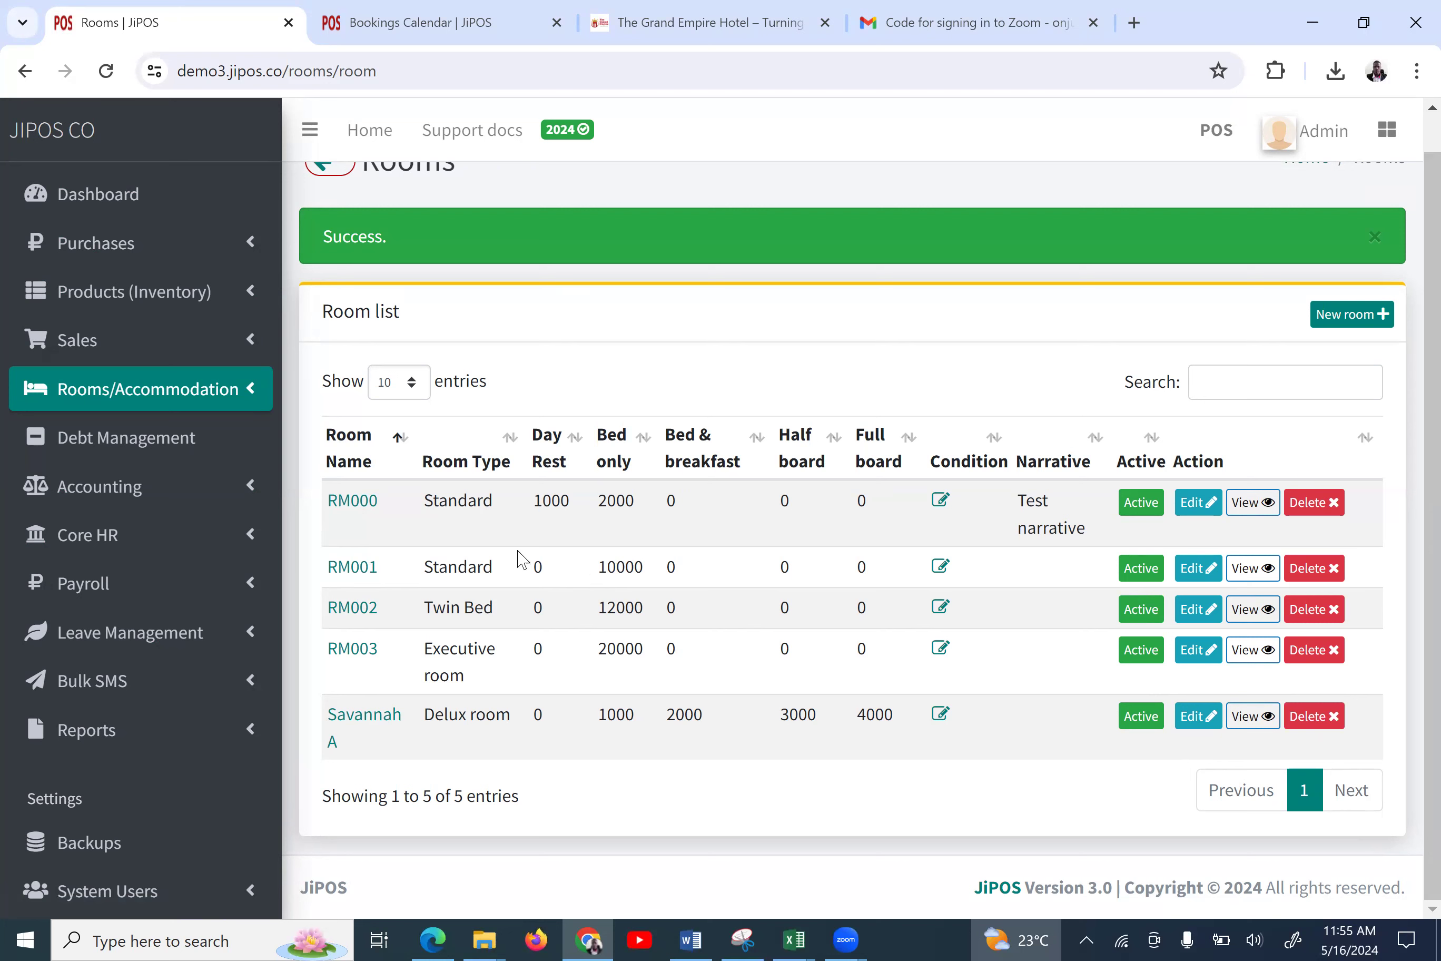
pyautogui.click(160, 402)
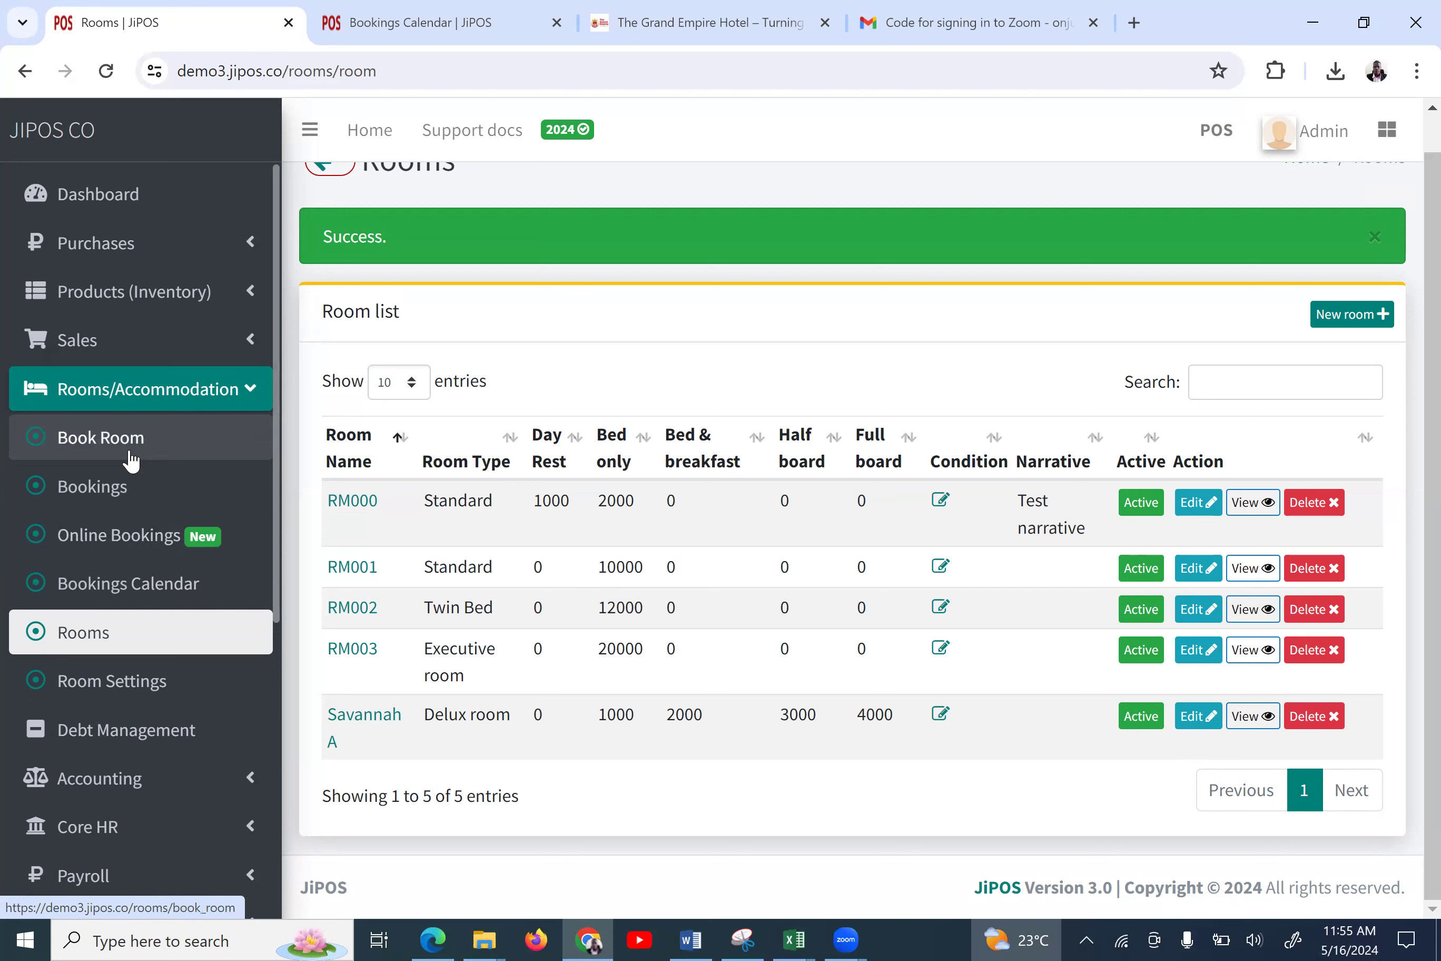
# Open Book Room with the status filter kept on Unoccupied rooms
pyautogui.click(101, 438)
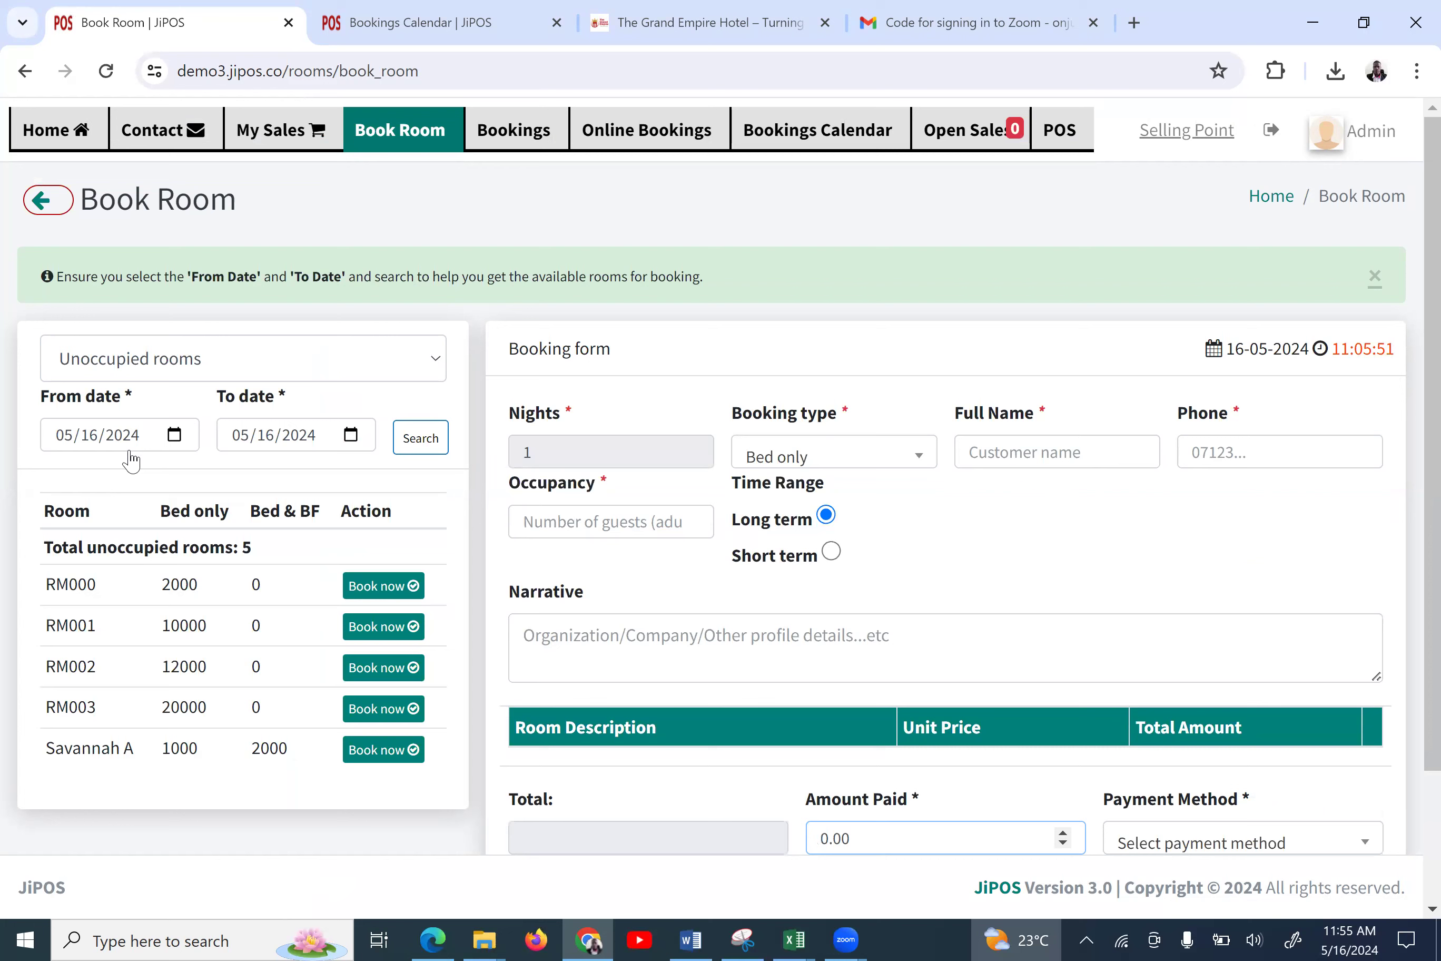
pyautogui.click(186, 354)
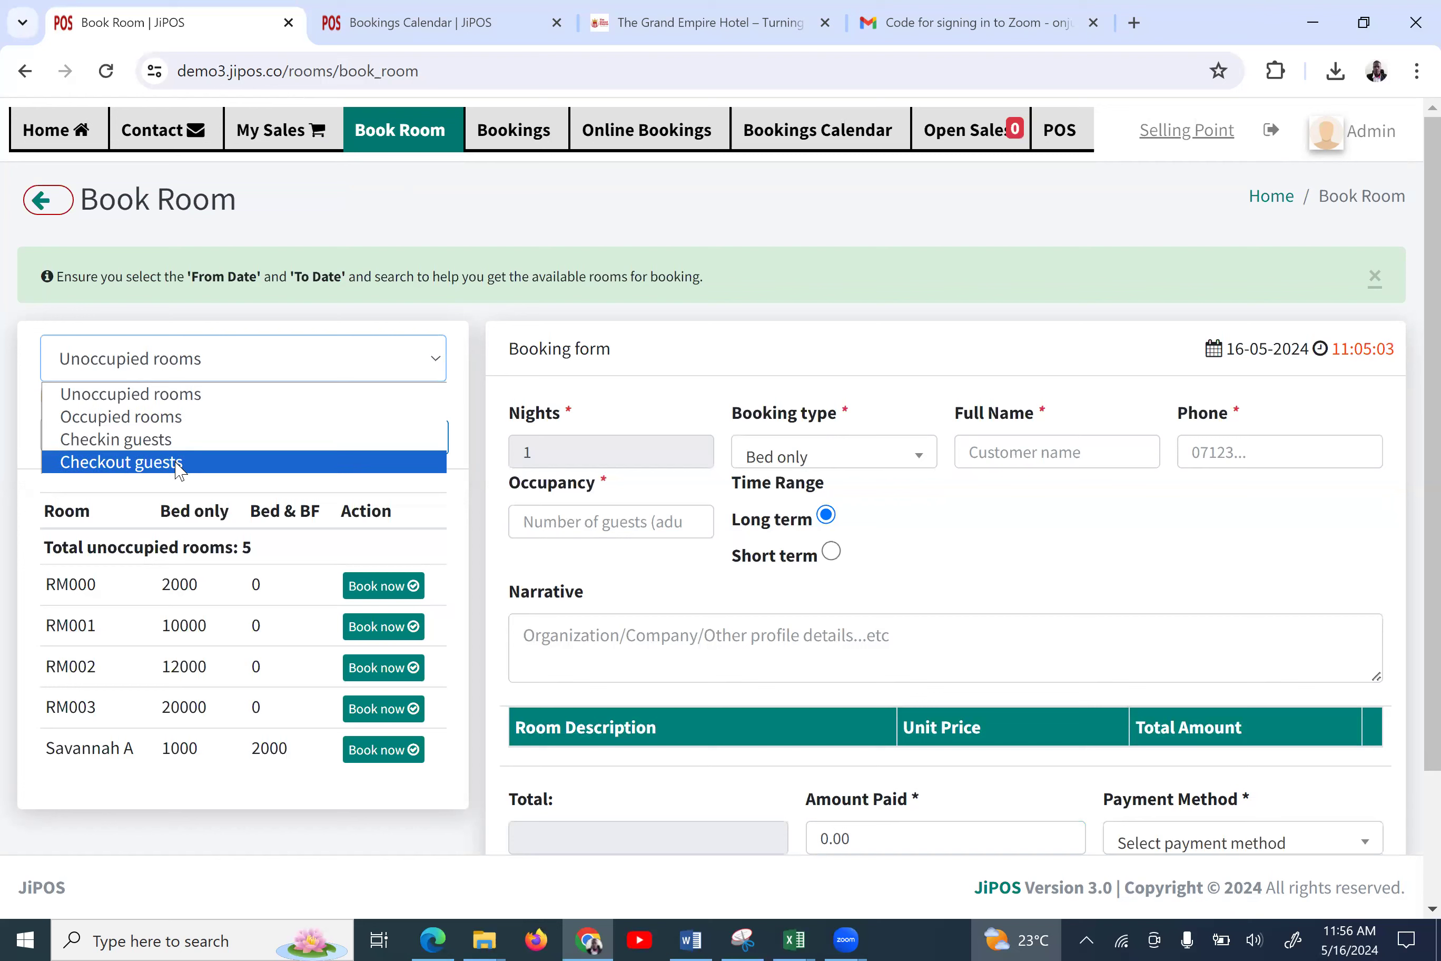
pyautogui.click(32, 442)
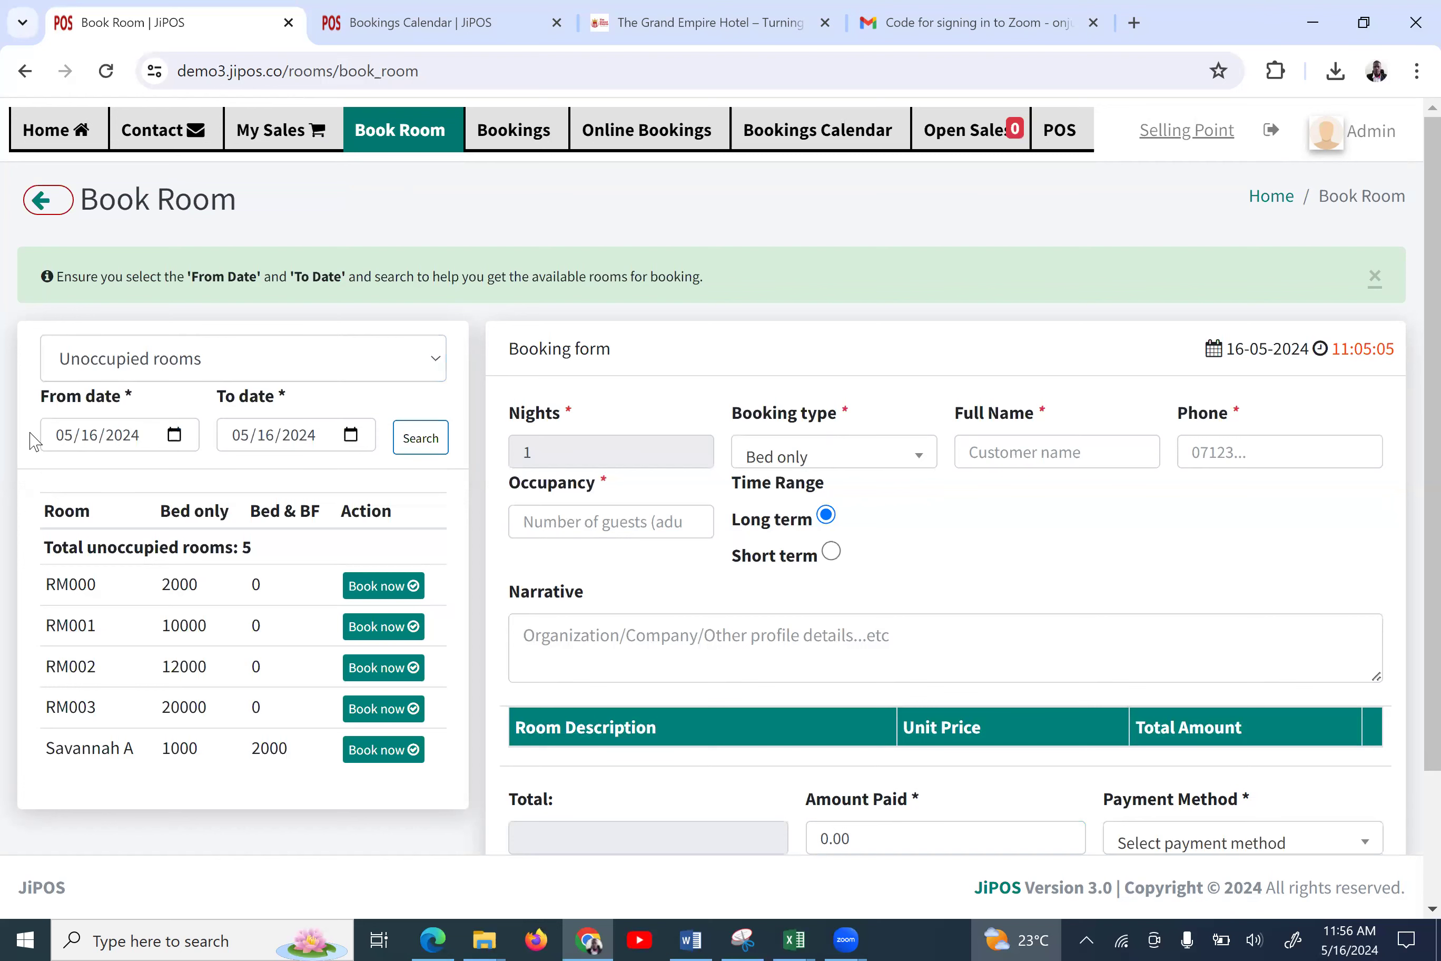
pyautogui.click(162, 373)
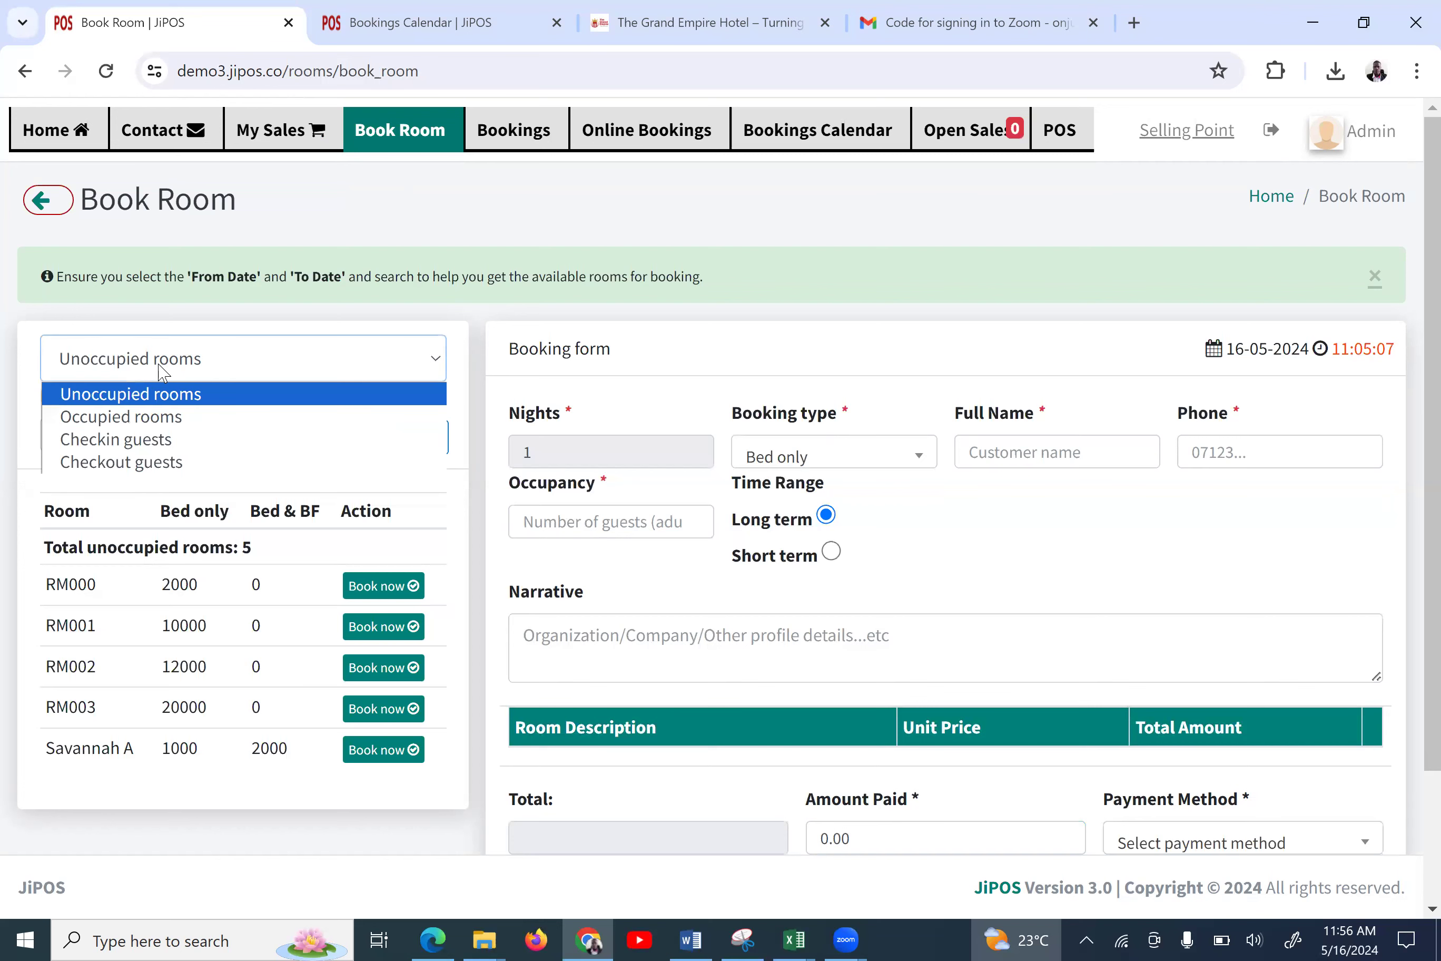
pyautogui.click(151, 393)
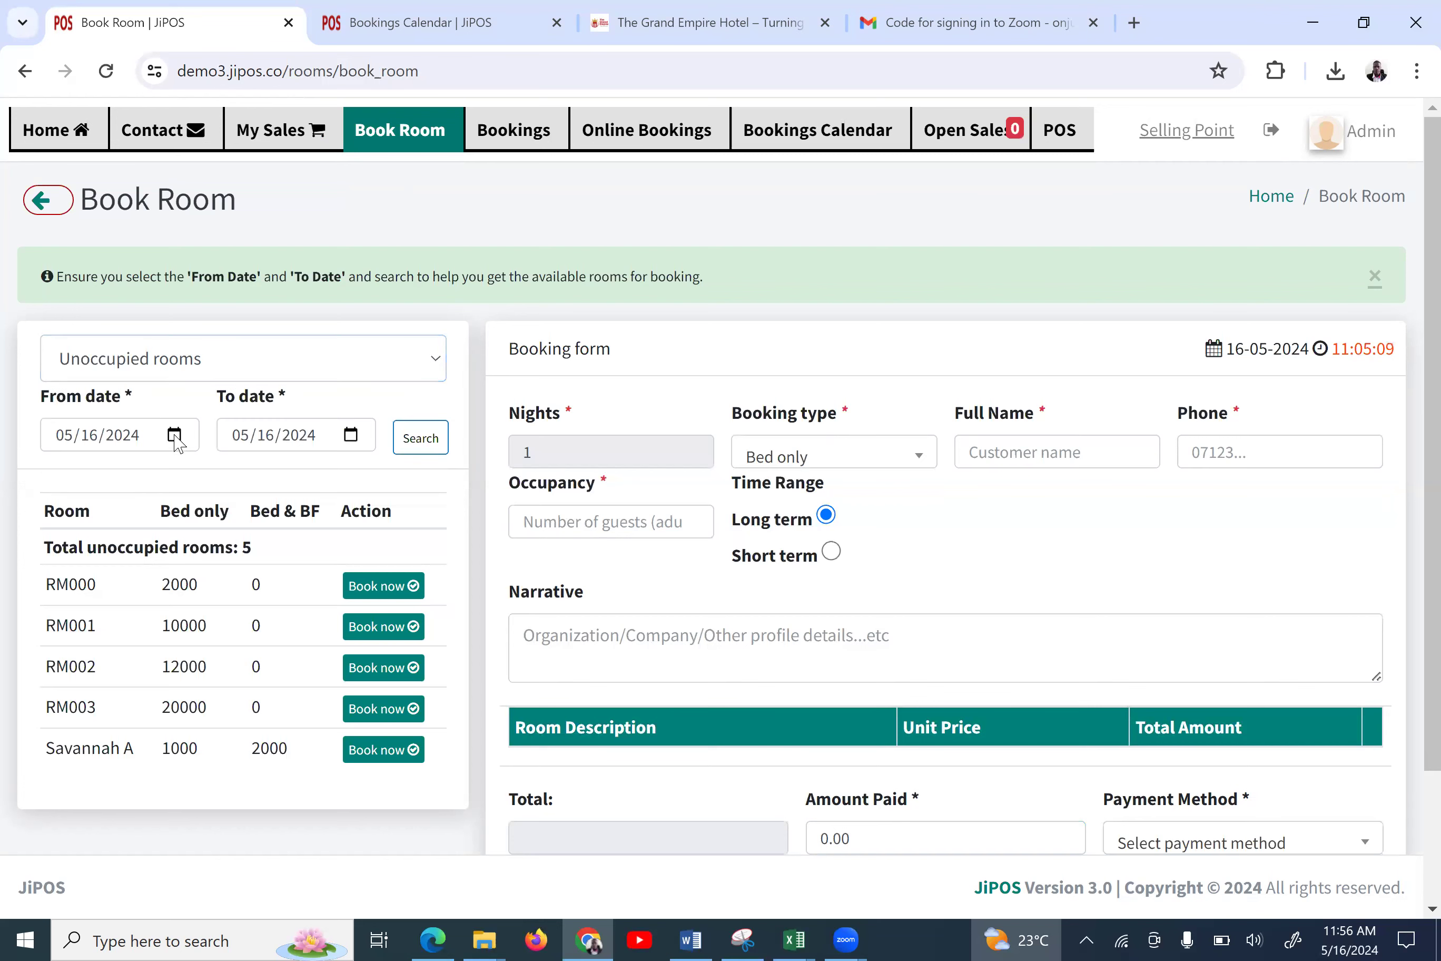
# Search rooms free from 05/17/2024 to 05/20/2024, giving a 3-night stay
pyautogui.click(174, 435)
pyautogui.click(228, 614)
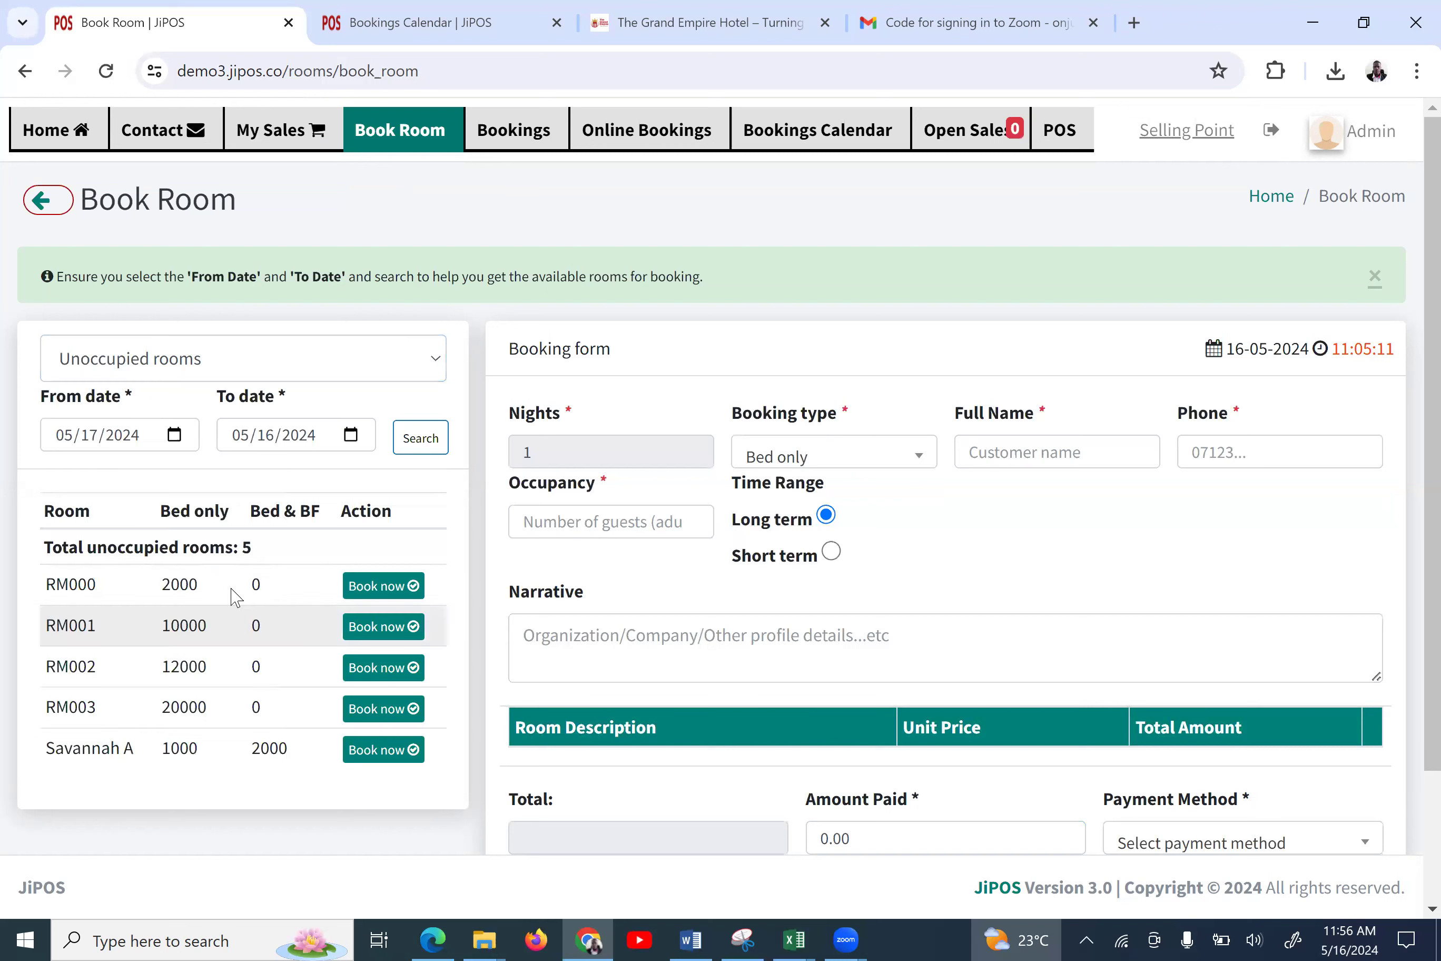
pyautogui.click(351, 435)
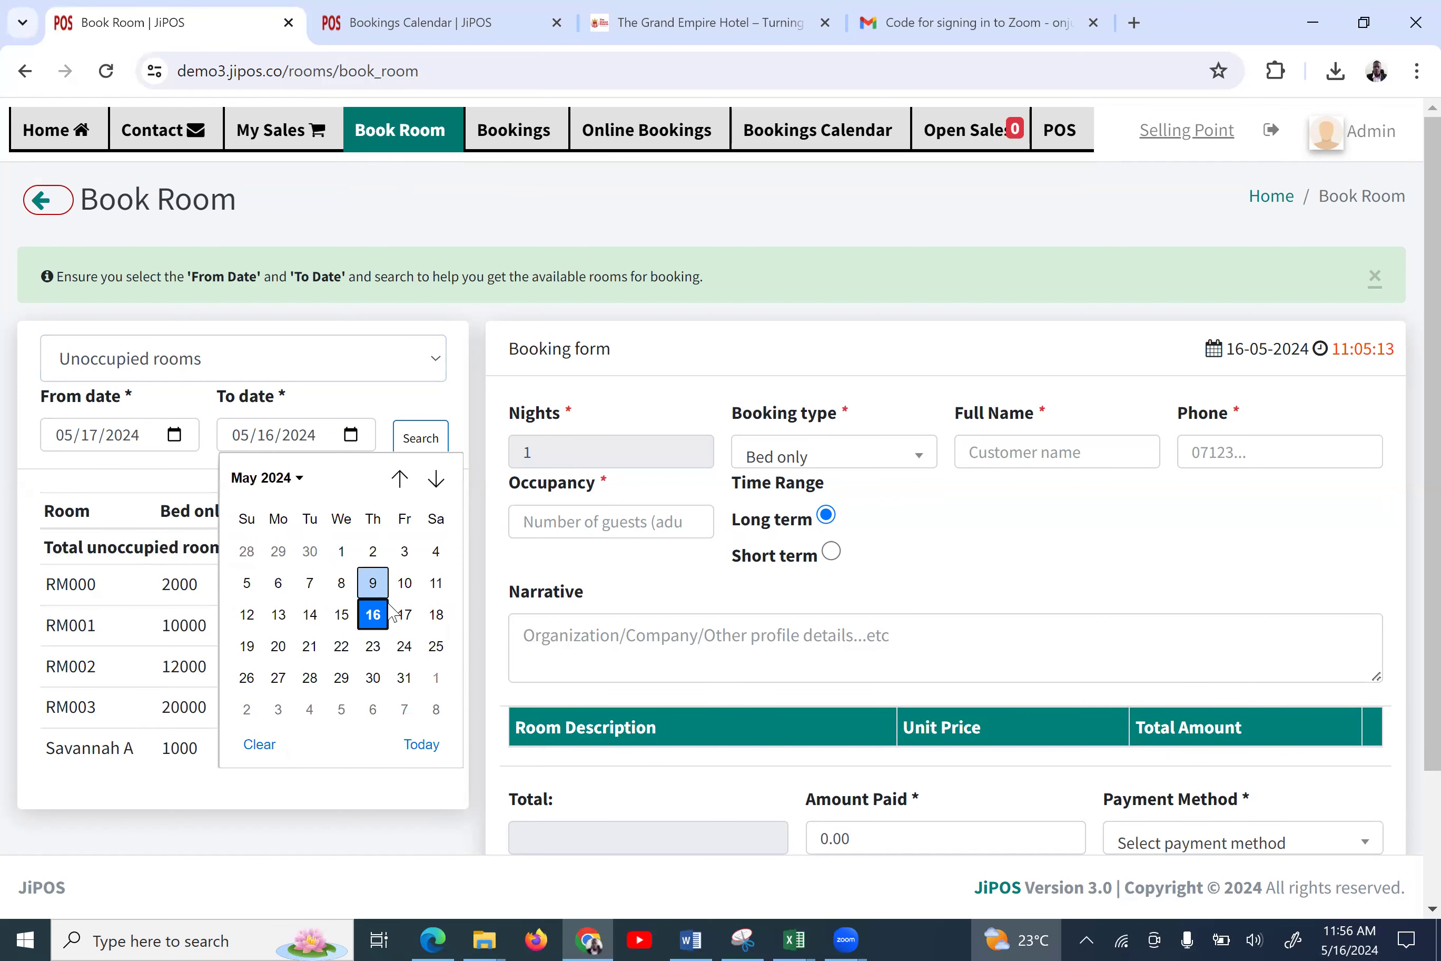
pyautogui.click(278, 646)
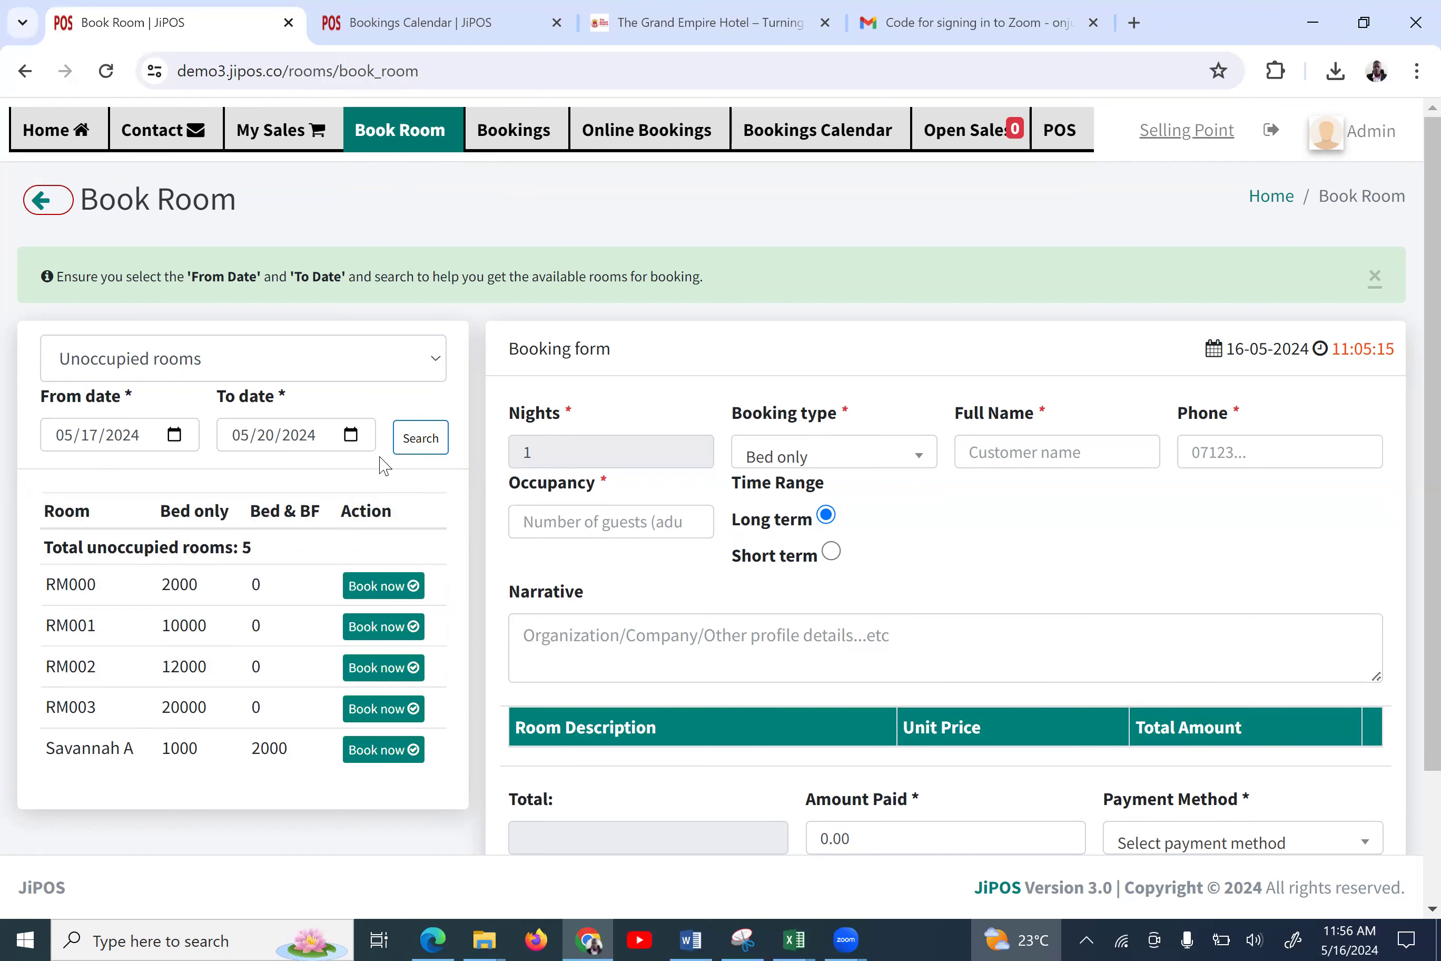
pyautogui.click(421, 441)
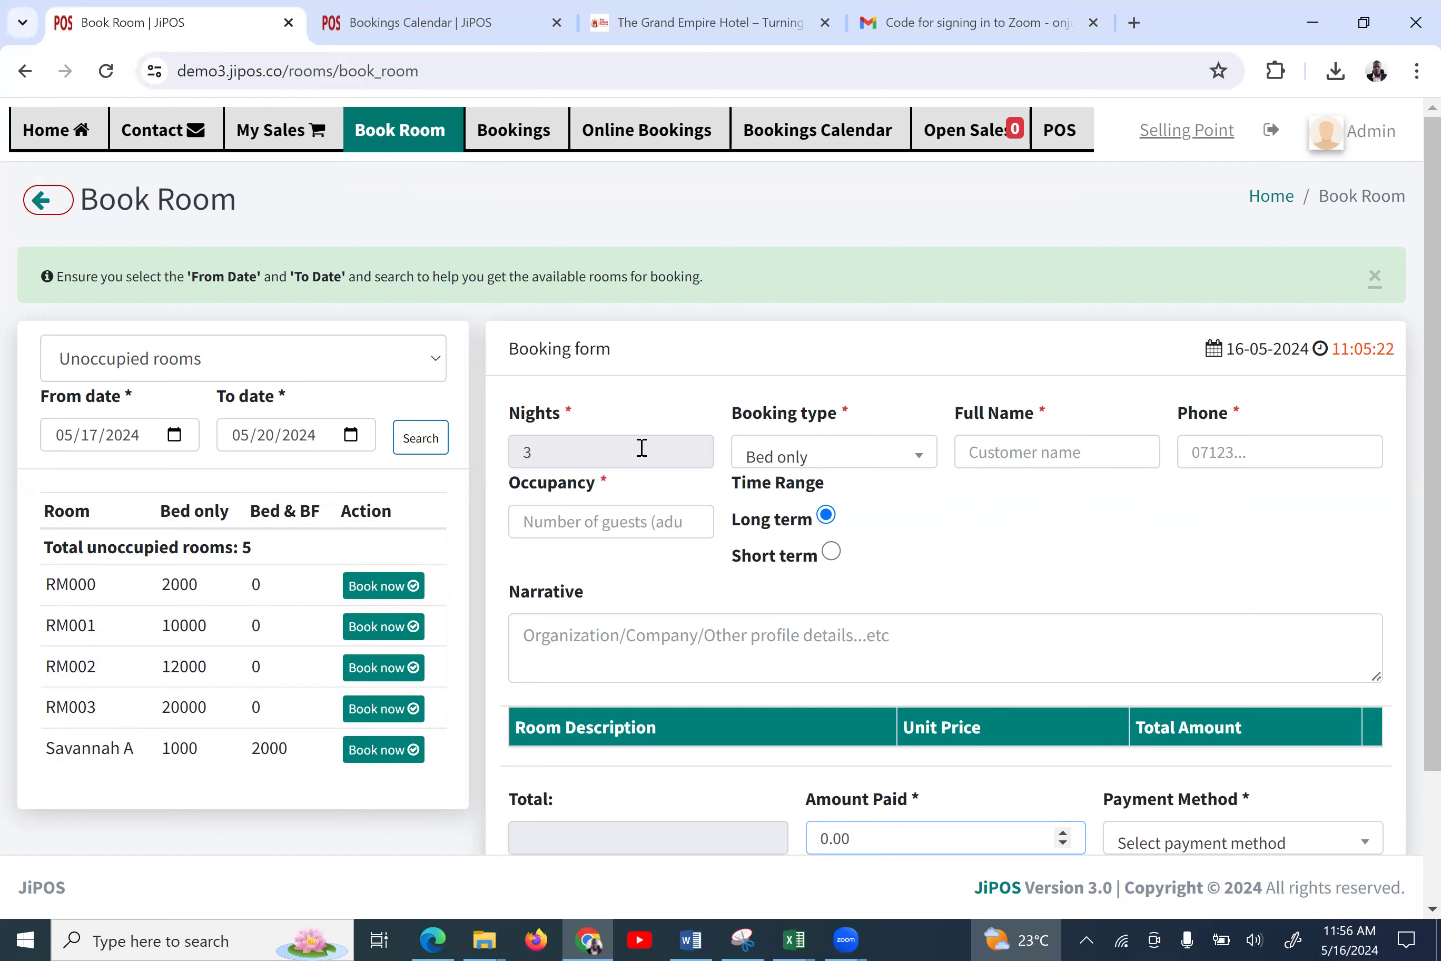
pyautogui.moveTo(531, 454); pyautogui.dragTo(496, 468)
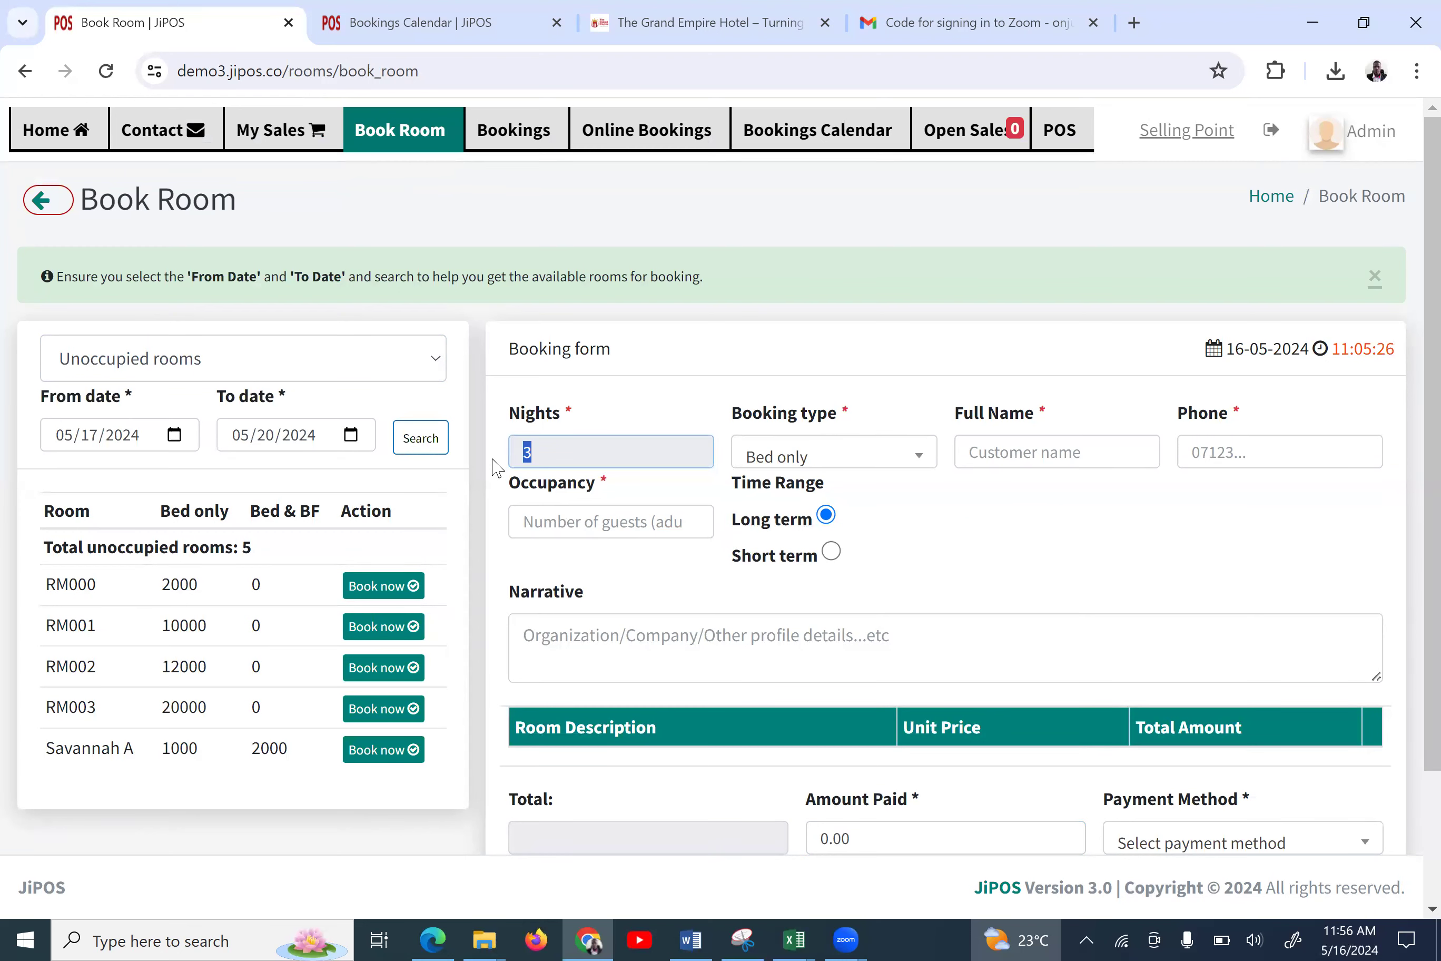
# Book Savannah A as Half board at 3000 per night, 9000 total
pyautogui.click(779, 459)
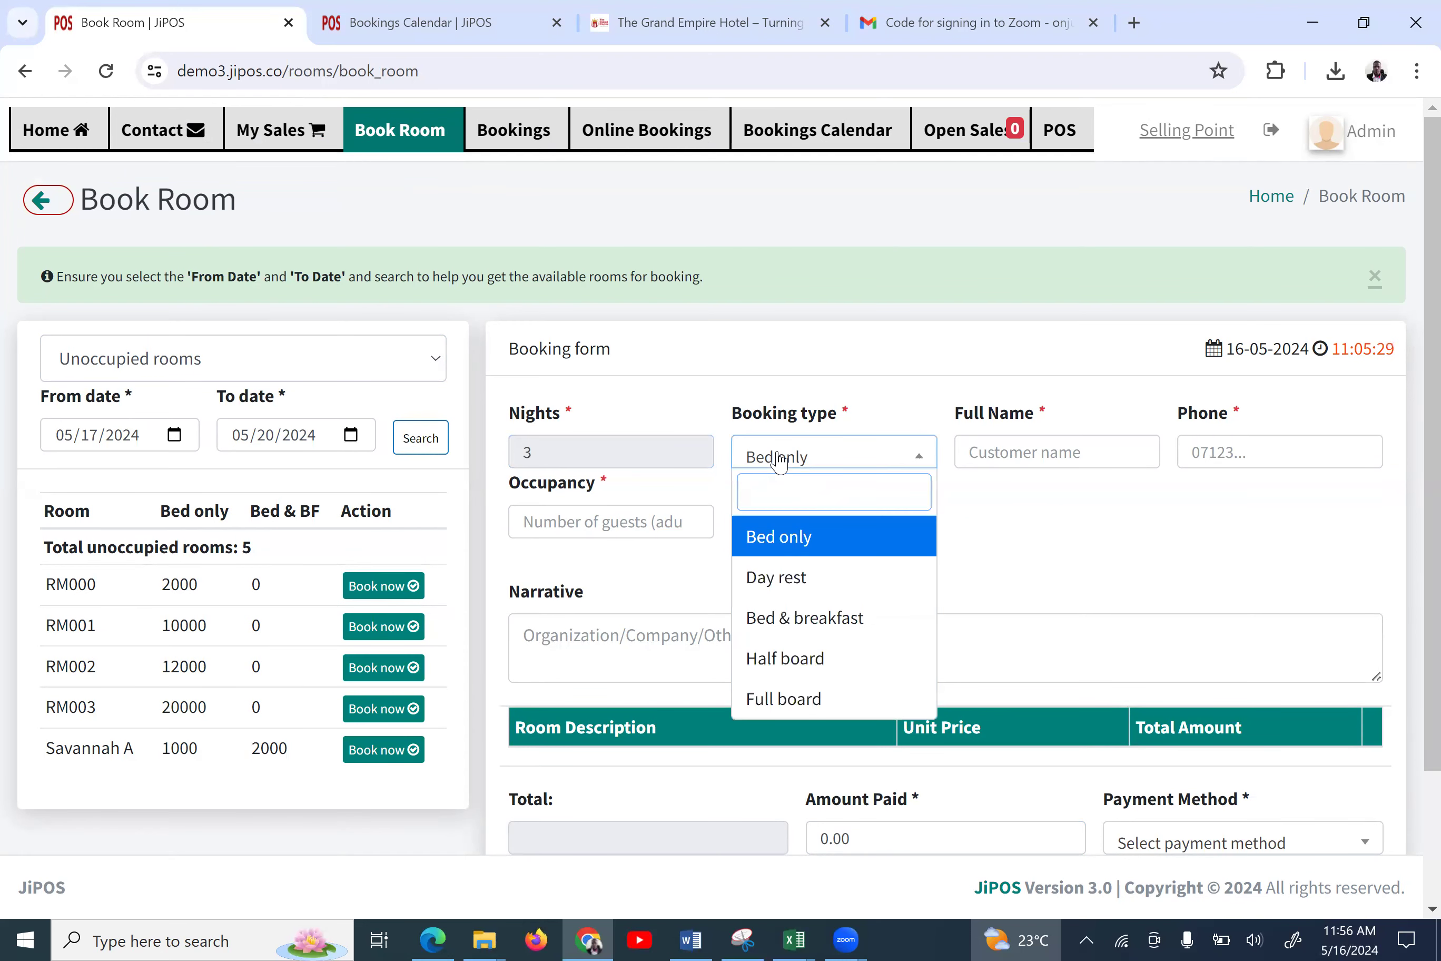
pyautogui.click(792, 658)
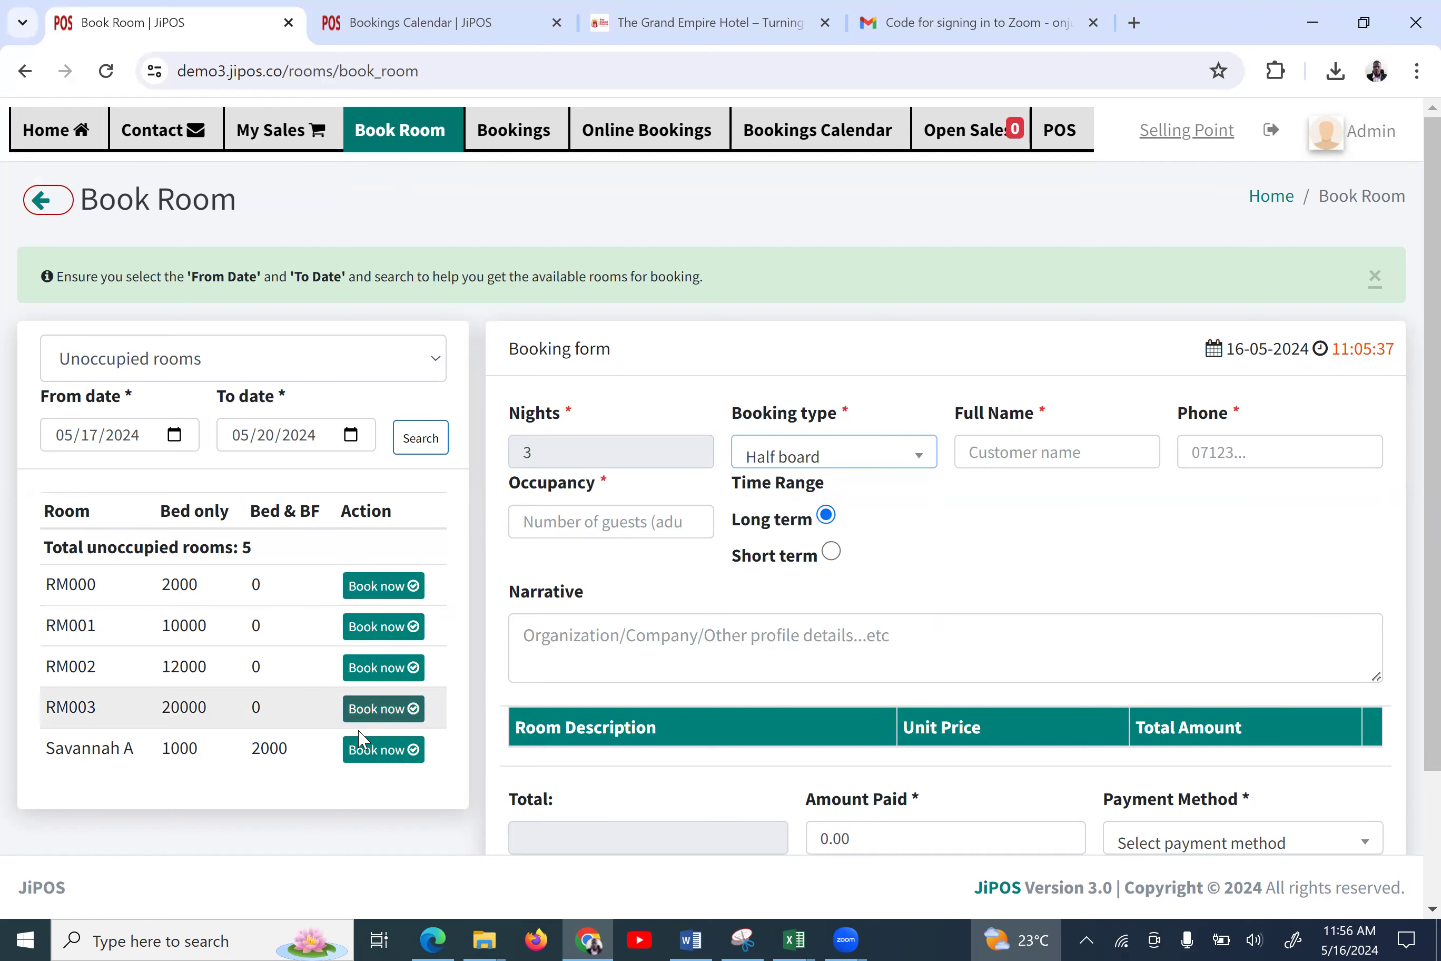
pyautogui.click(375, 751)
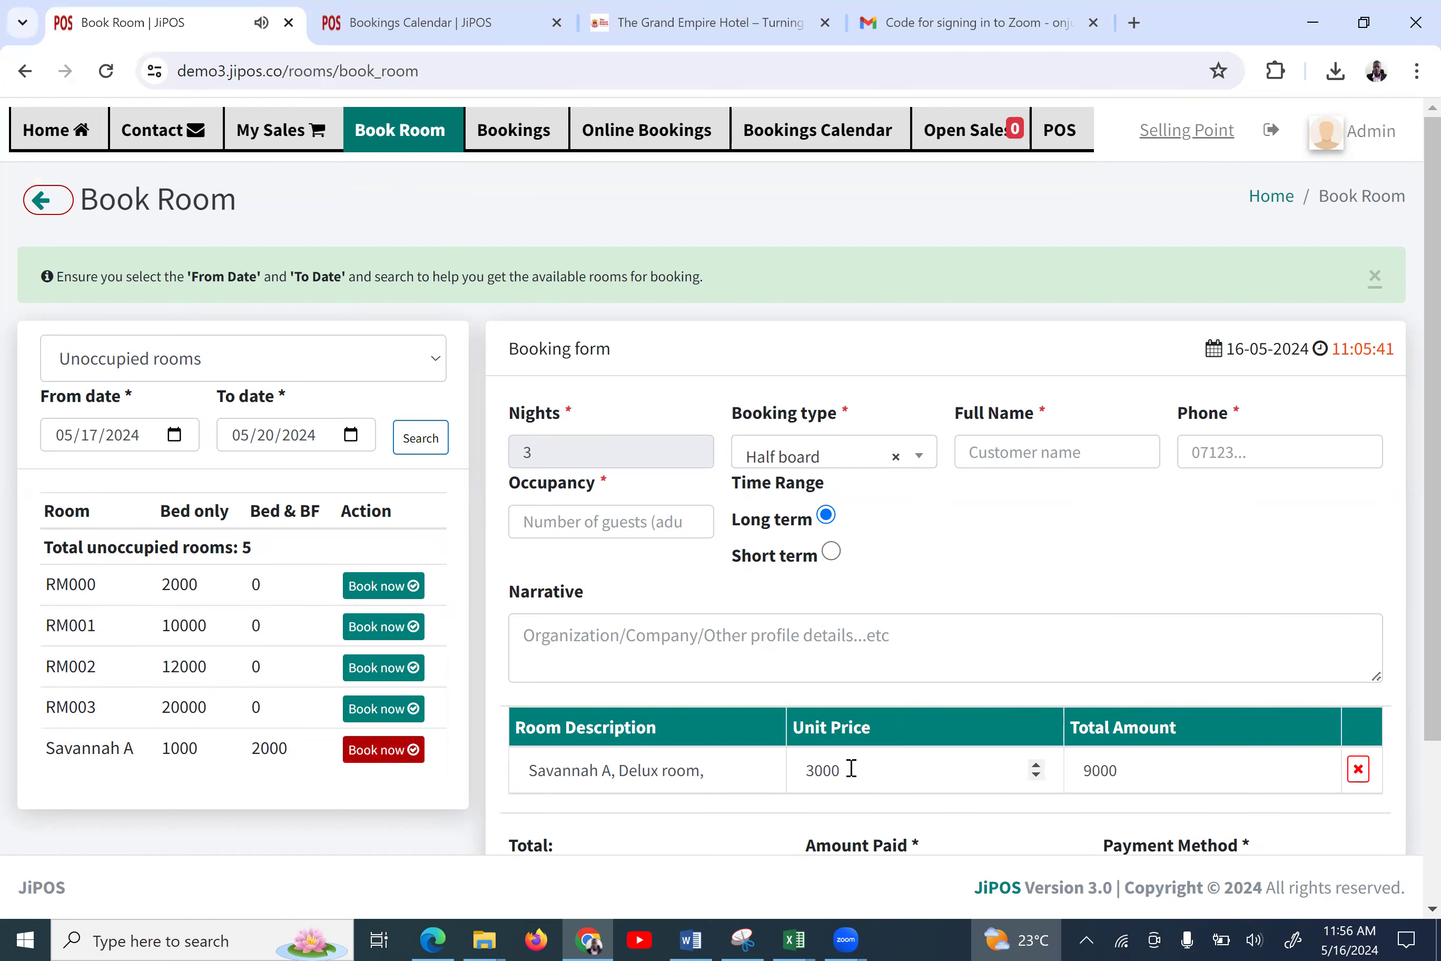
pyautogui.doubleClick(808, 778)
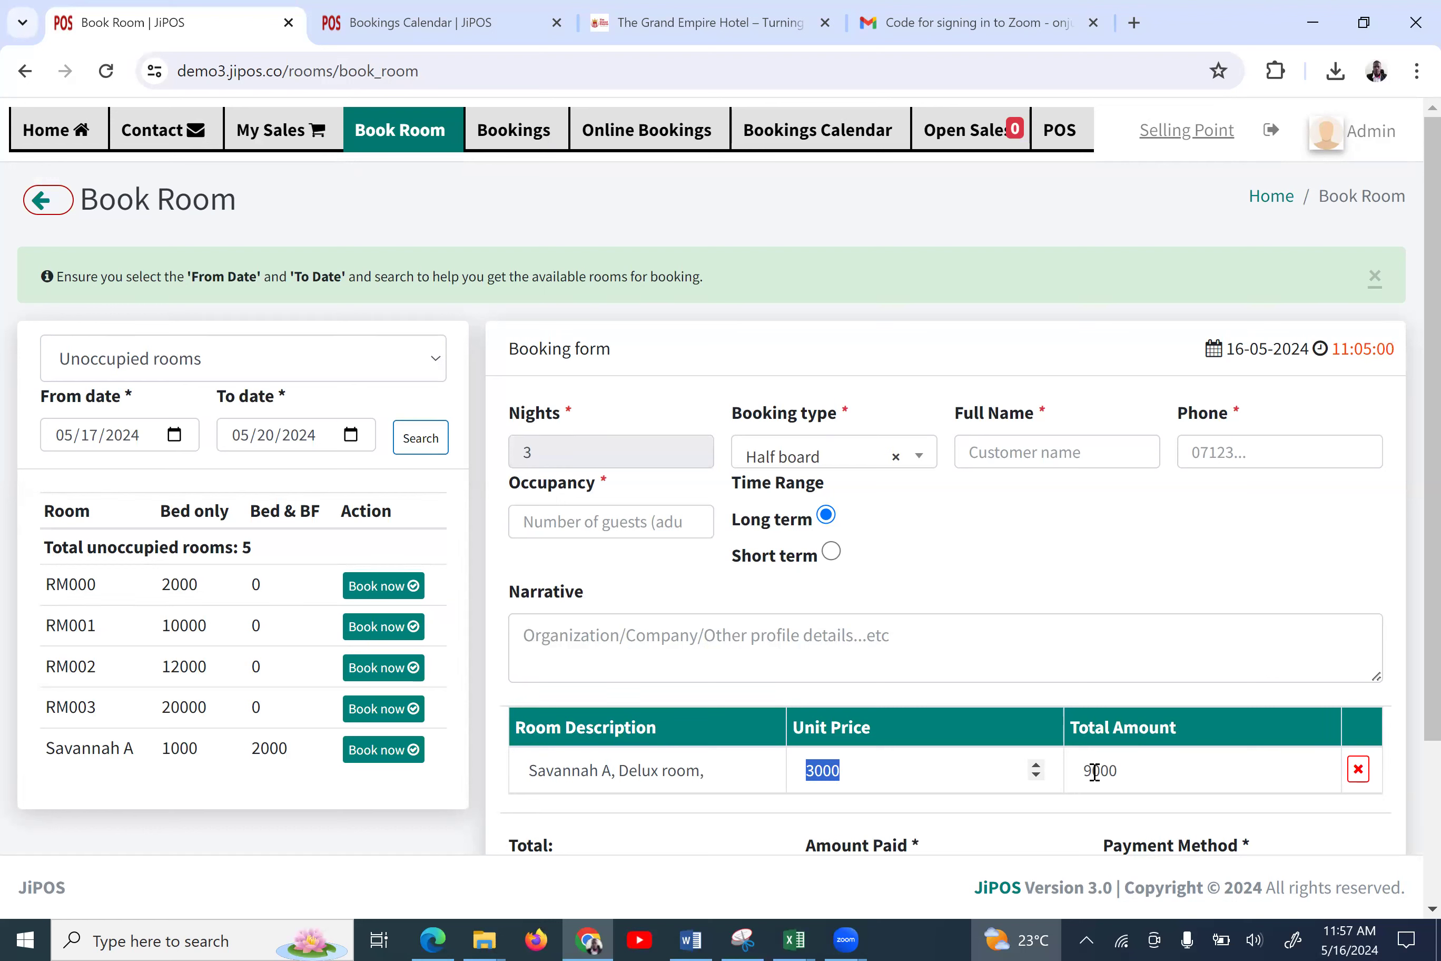
pyautogui.doubleClick(1087, 770)
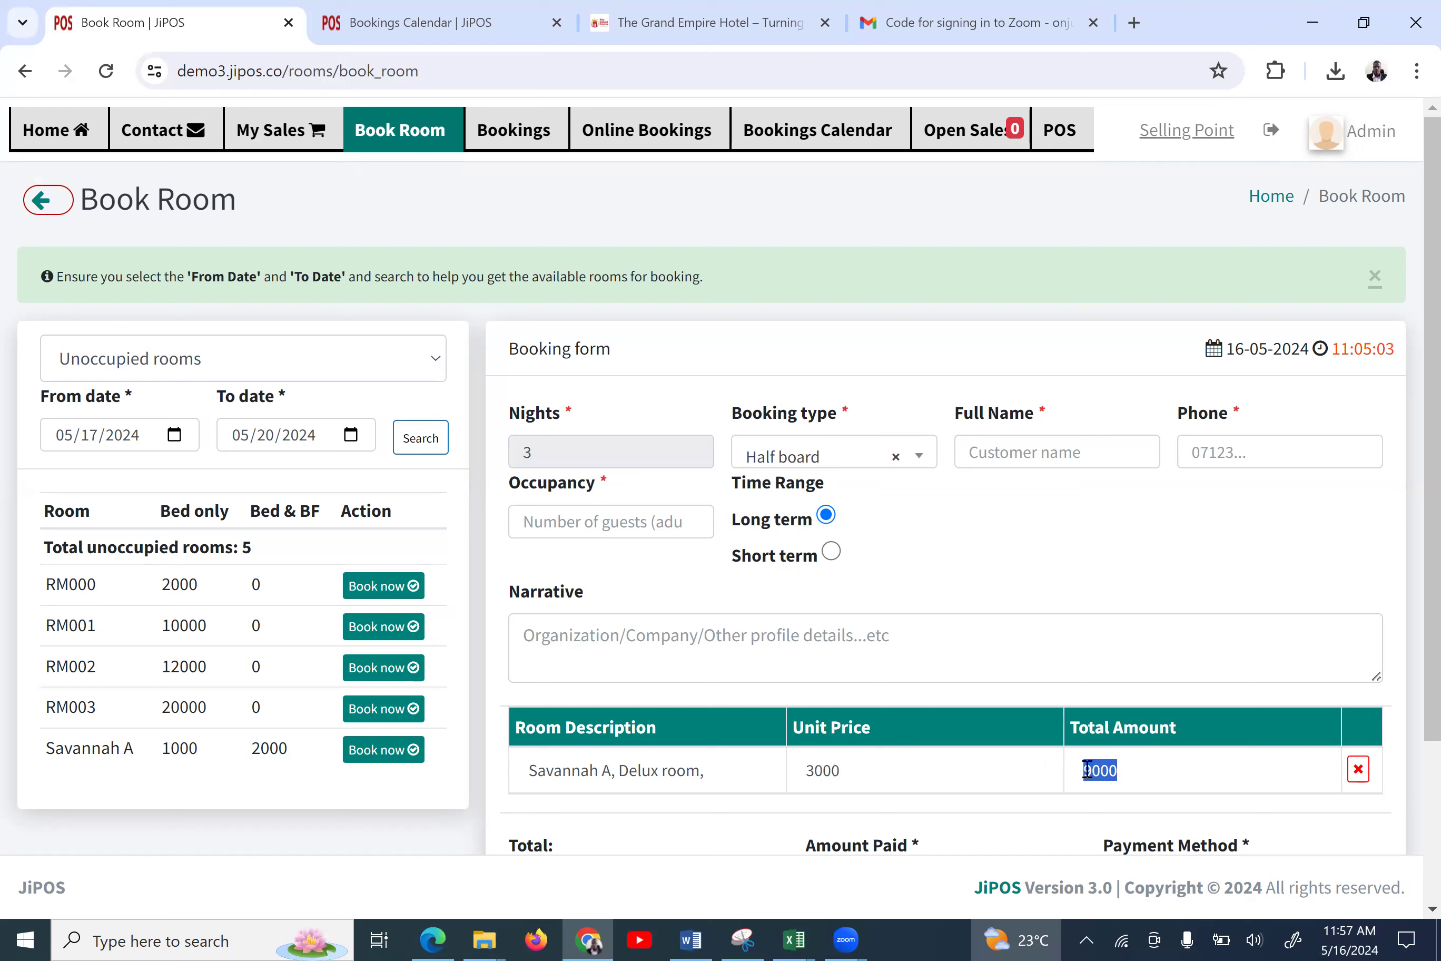
# Enter the guest's full name and phone number, with occupancy 3
pyautogui.click(1026, 455)
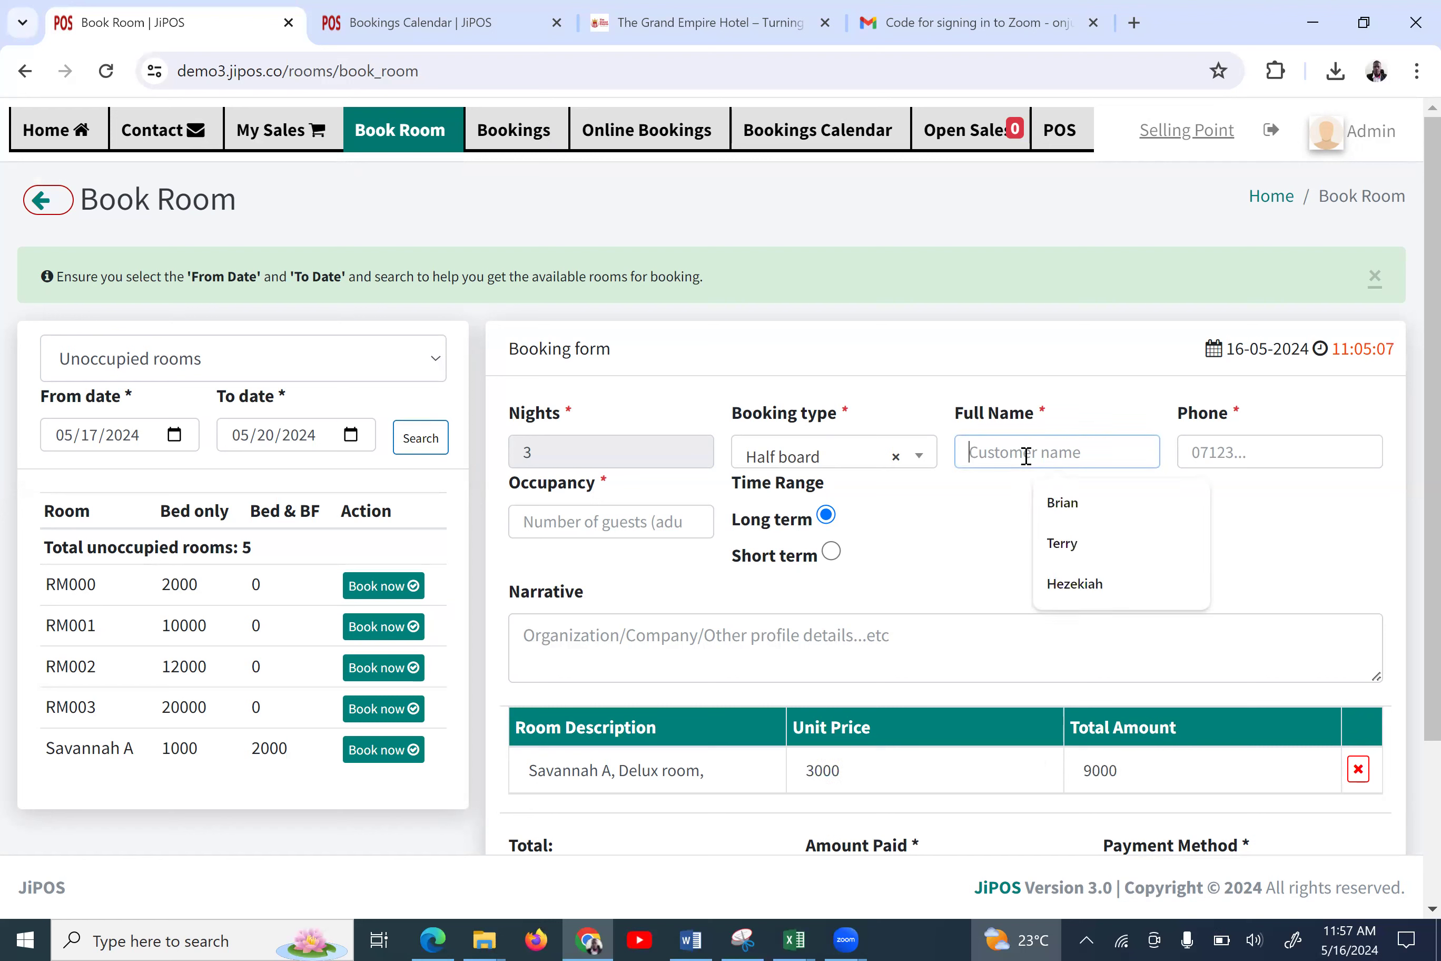
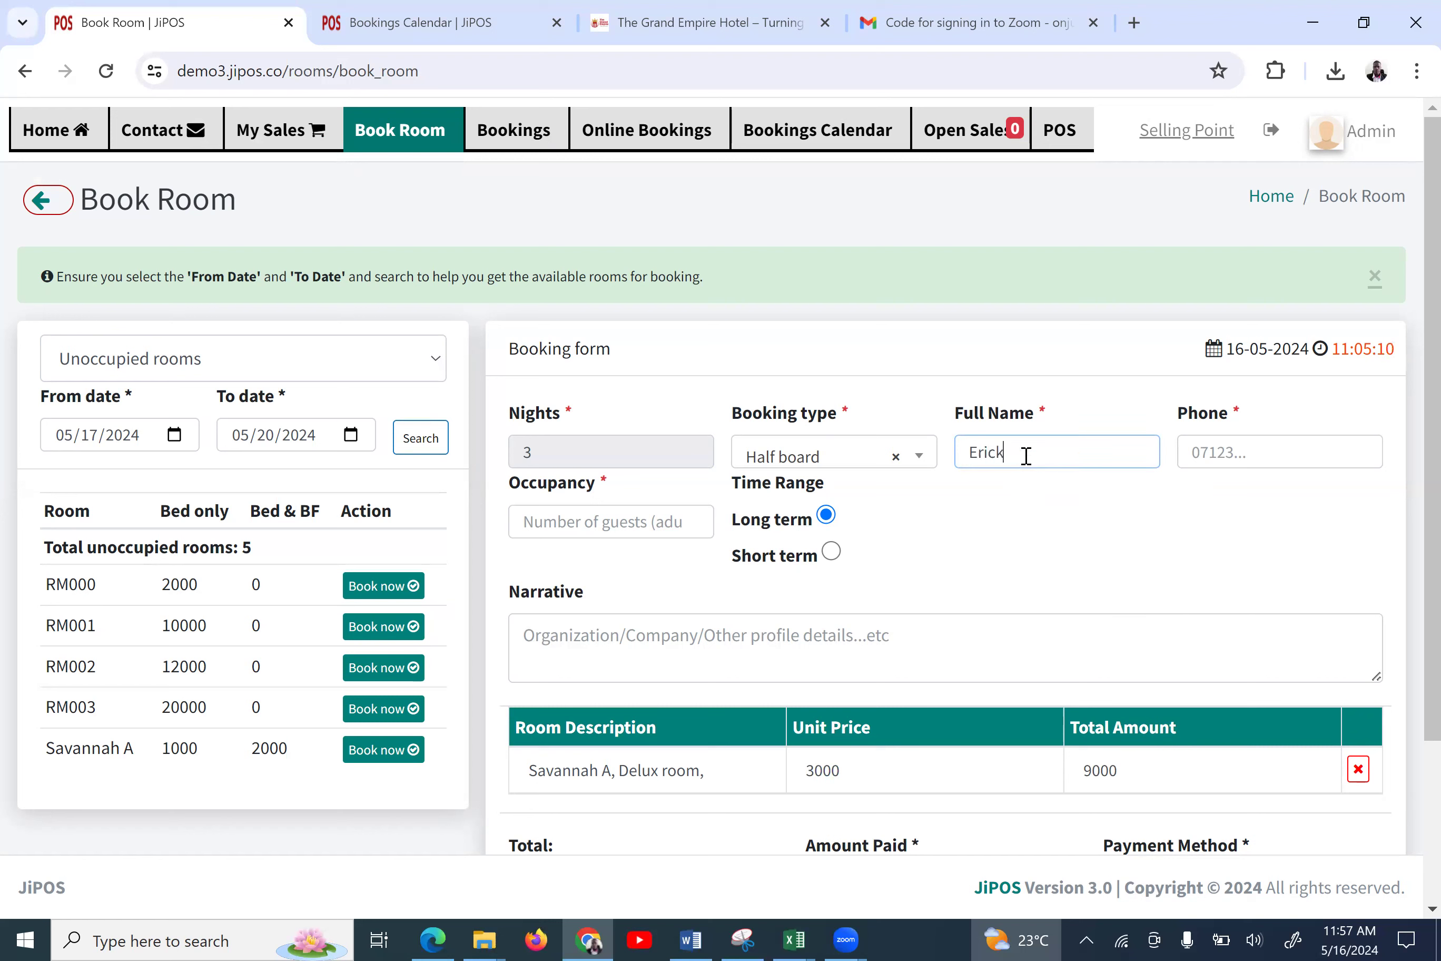
pyautogui.click(1202, 451)
pyautogui.write('0765432')
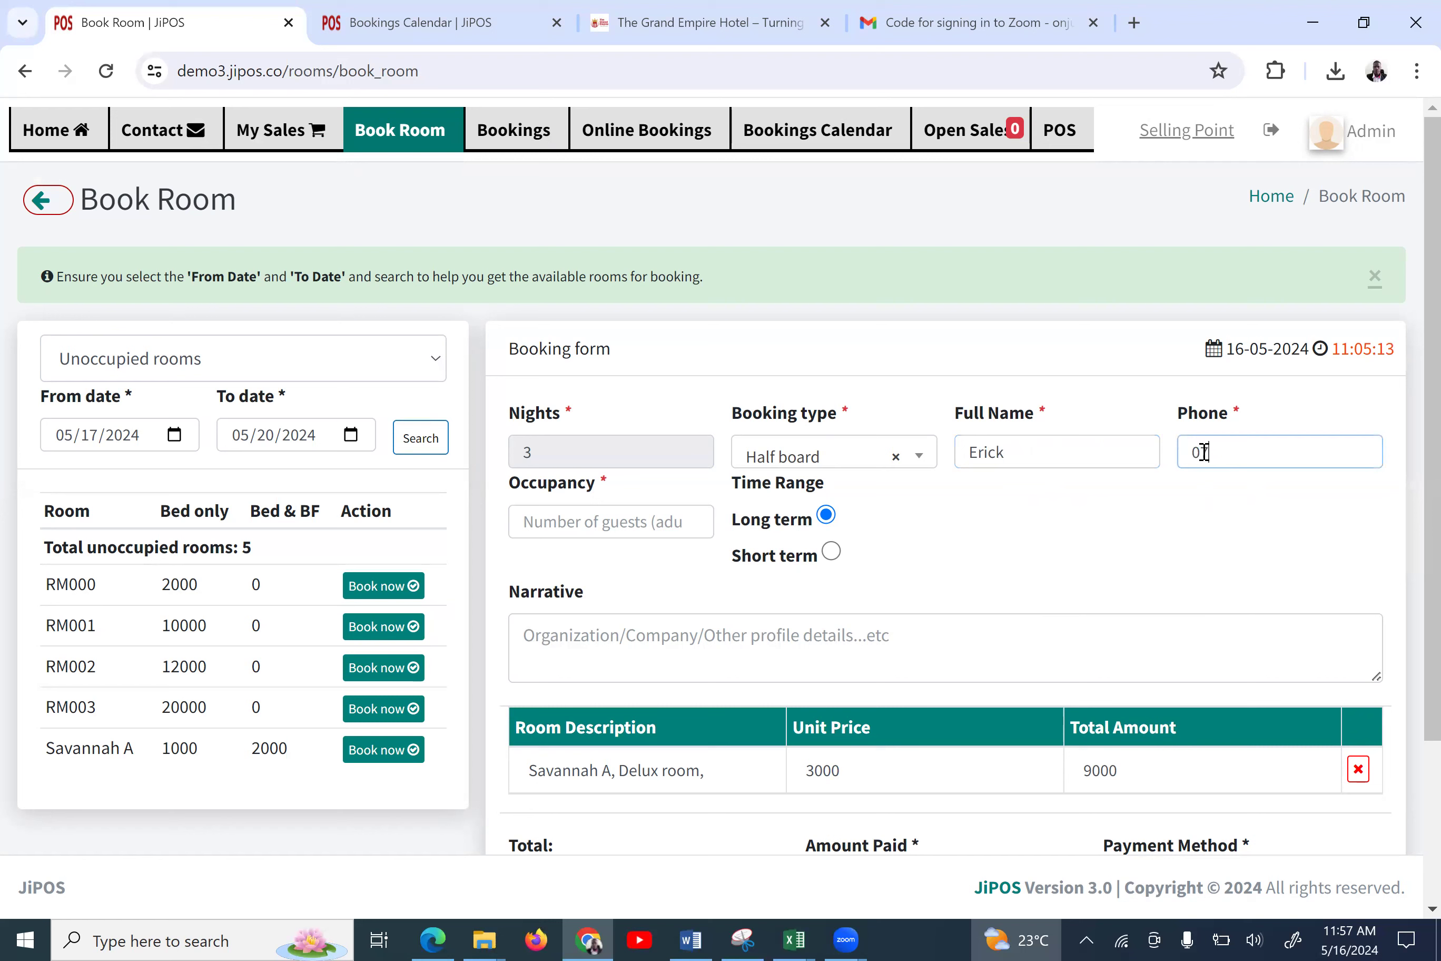
pyautogui.write('1')
pyautogui.click(636, 522)
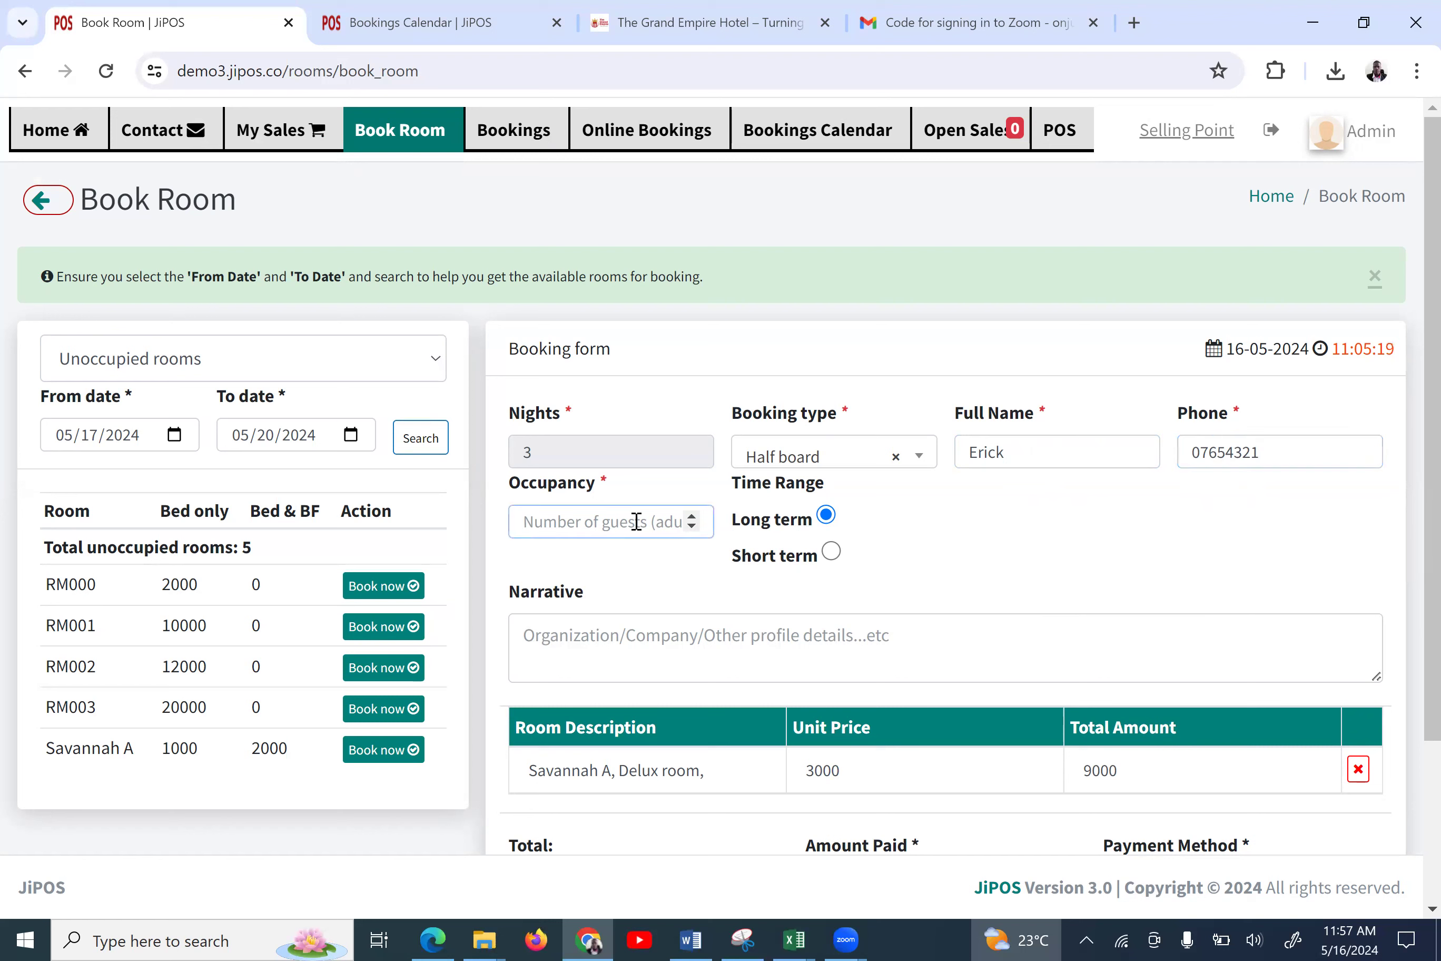
pyautogui.write('3')
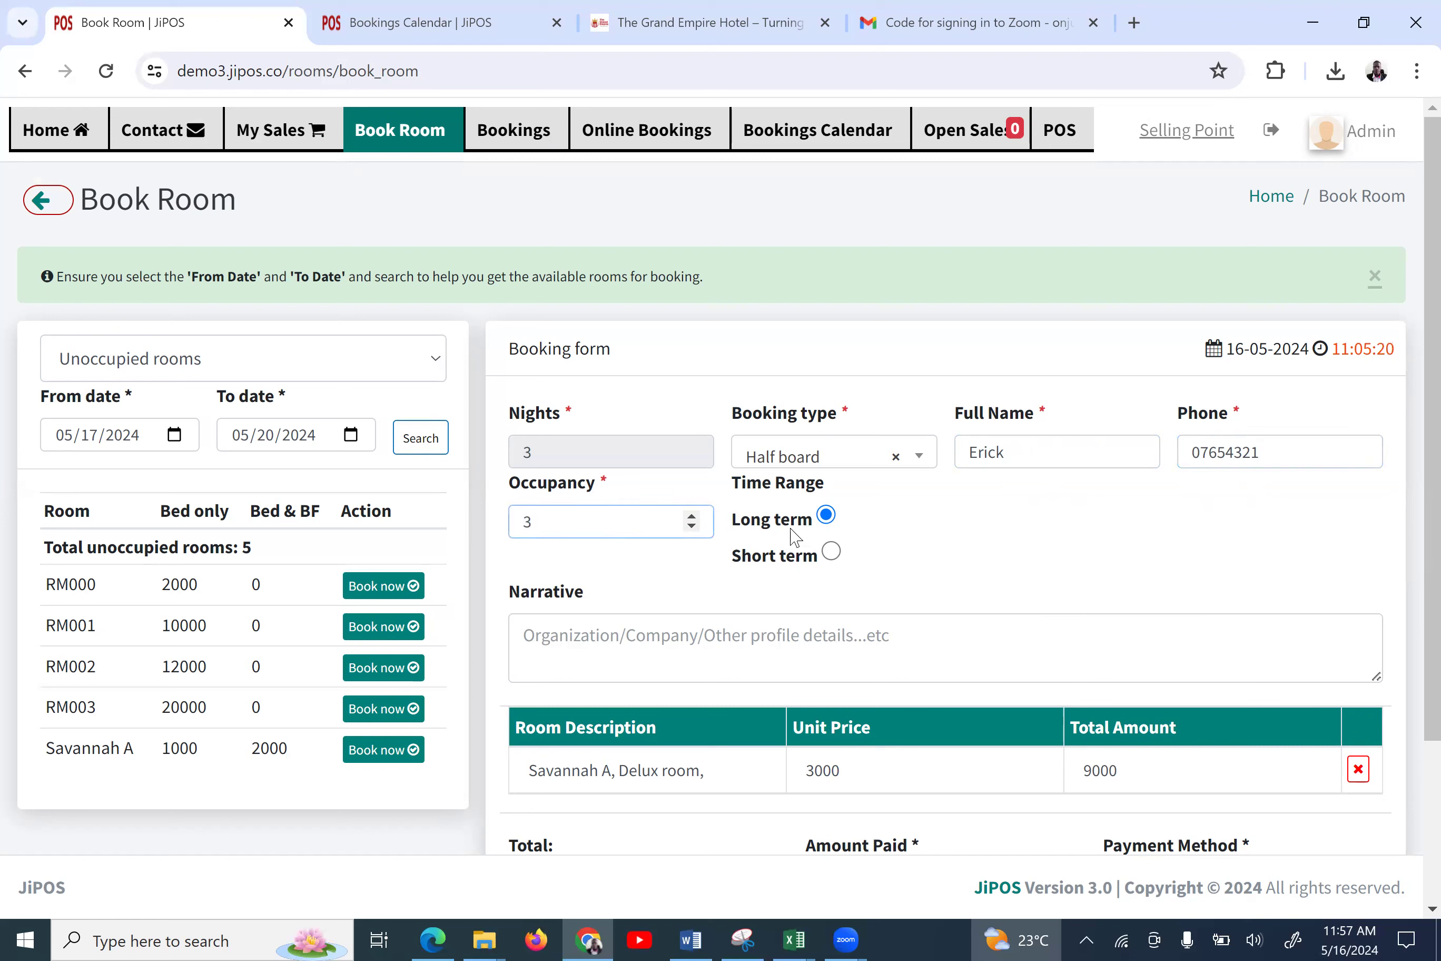
# Add the narrative 'test' and select the Amount Paid value for editing
pyautogui.click(716, 649)
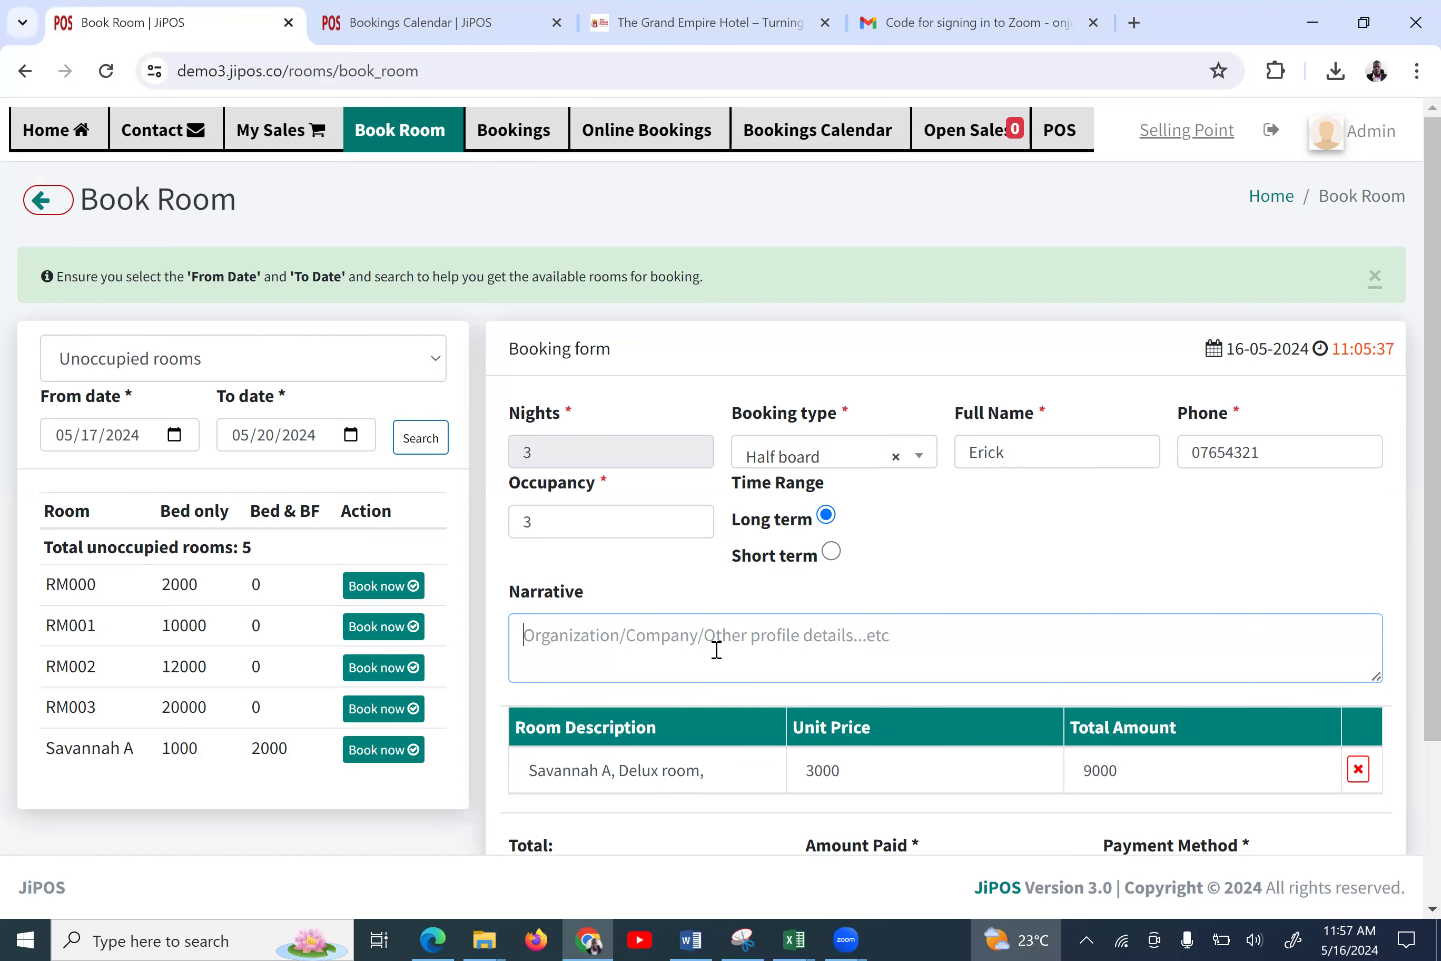
pyautogui.scroll(-1, 716, 649)
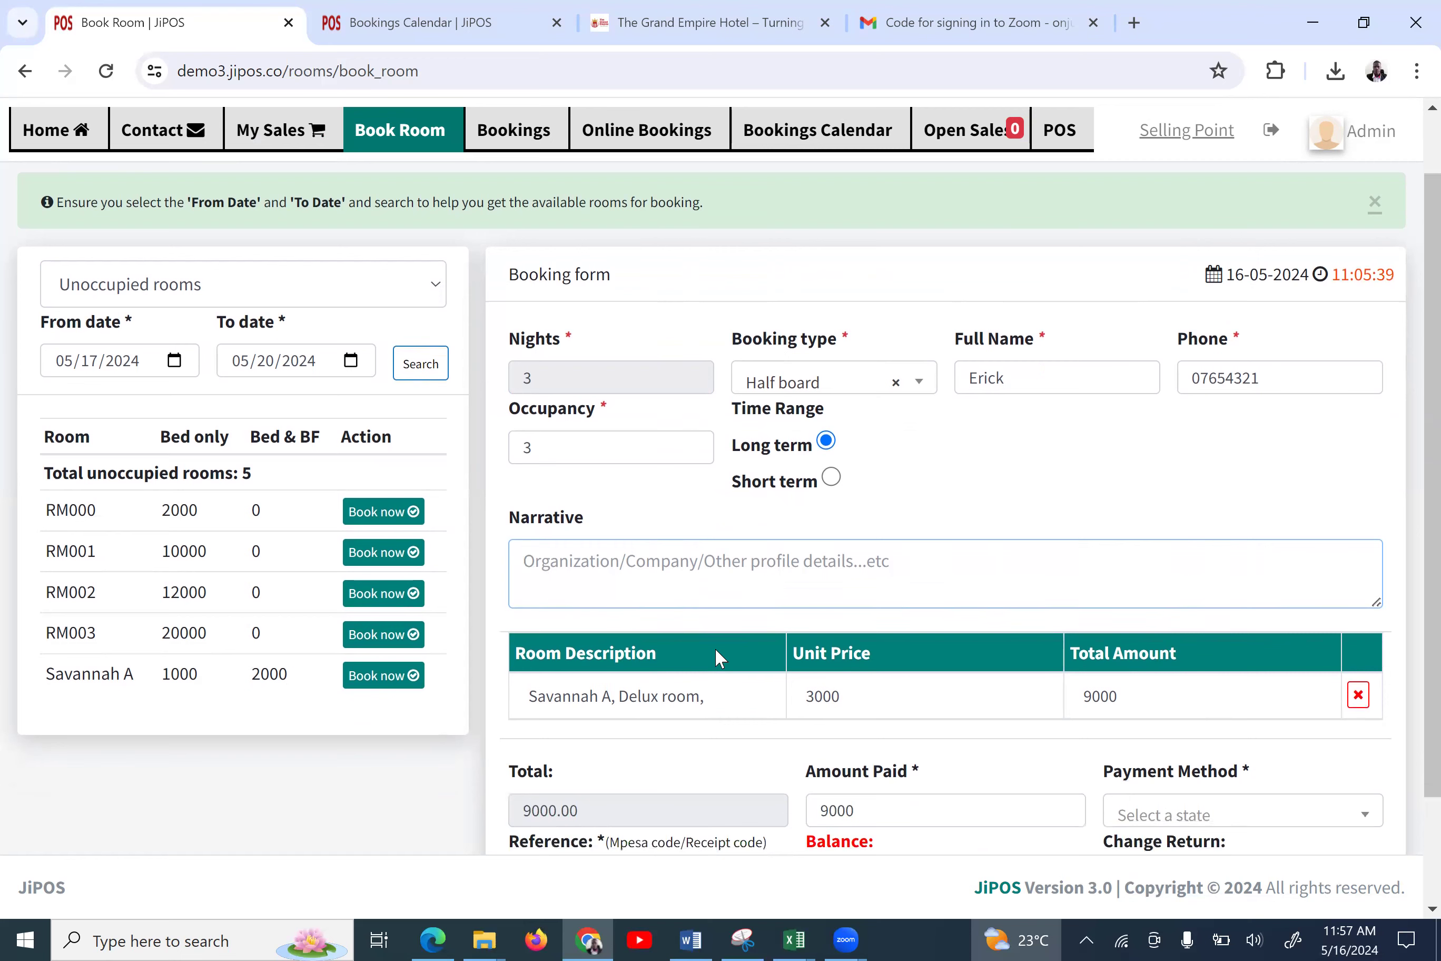
pyautogui.write('test')
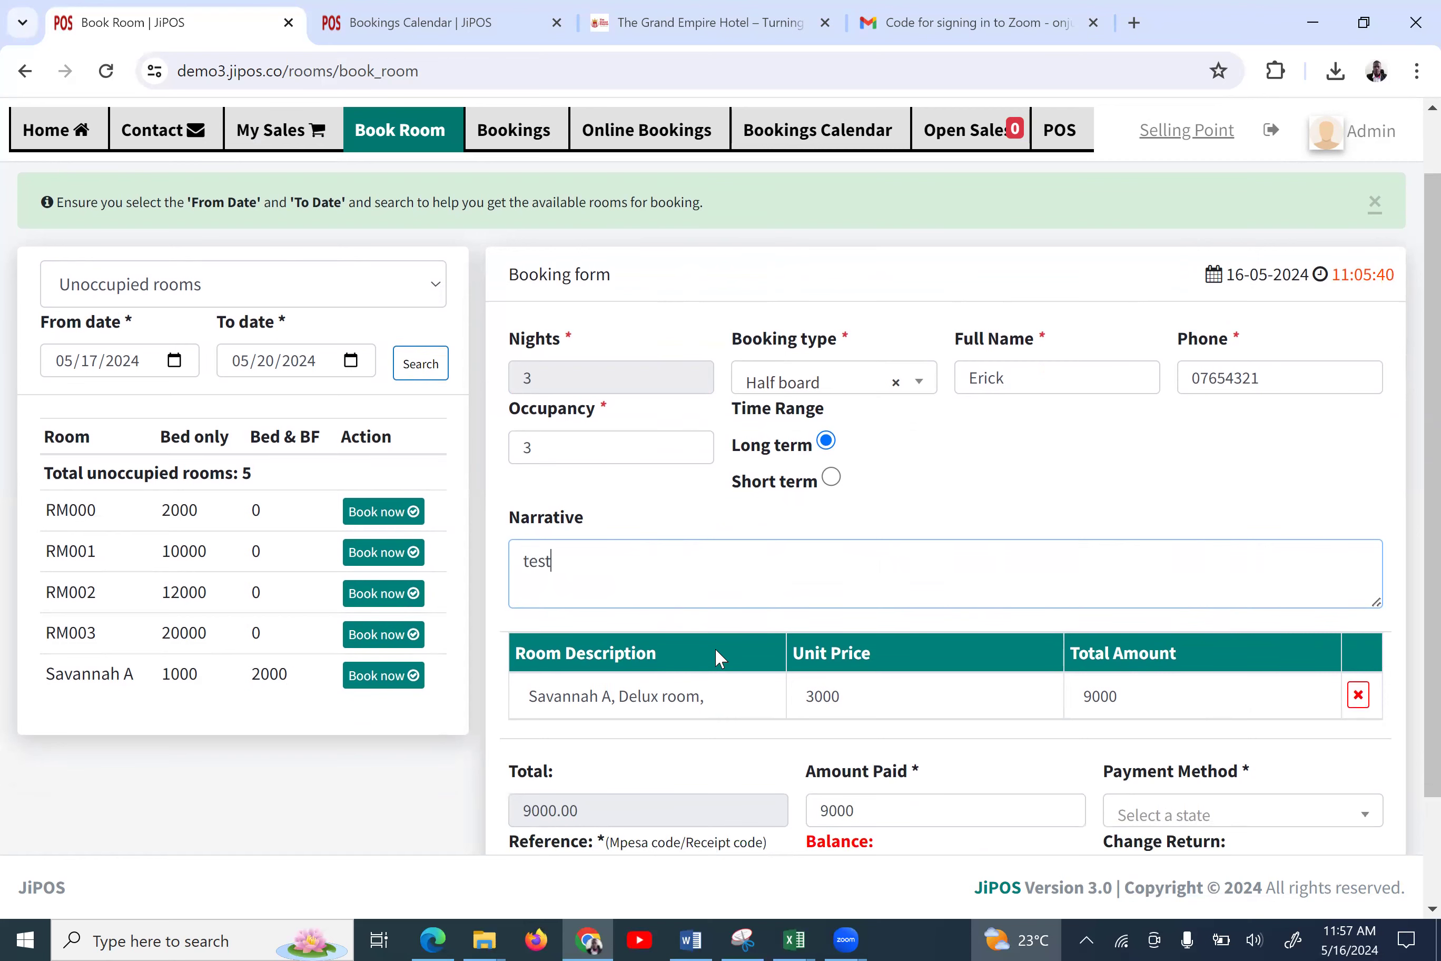
pyautogui.scroll(-2, 806, 747)
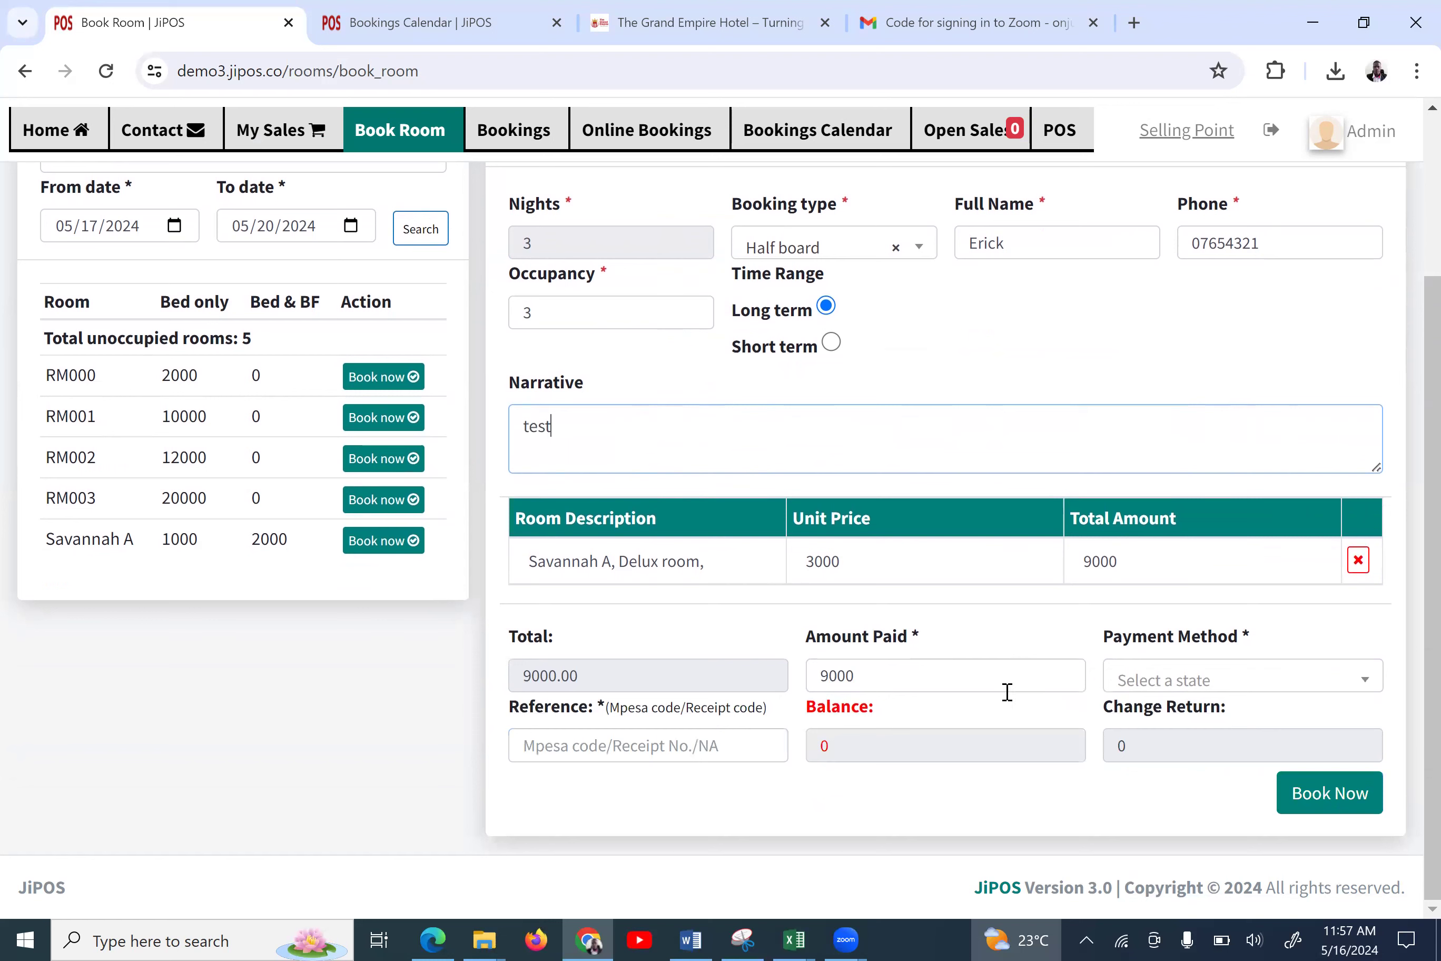
pyautogui.click(857, 677)
pyautogui.hotkey('ctrl', 'a')
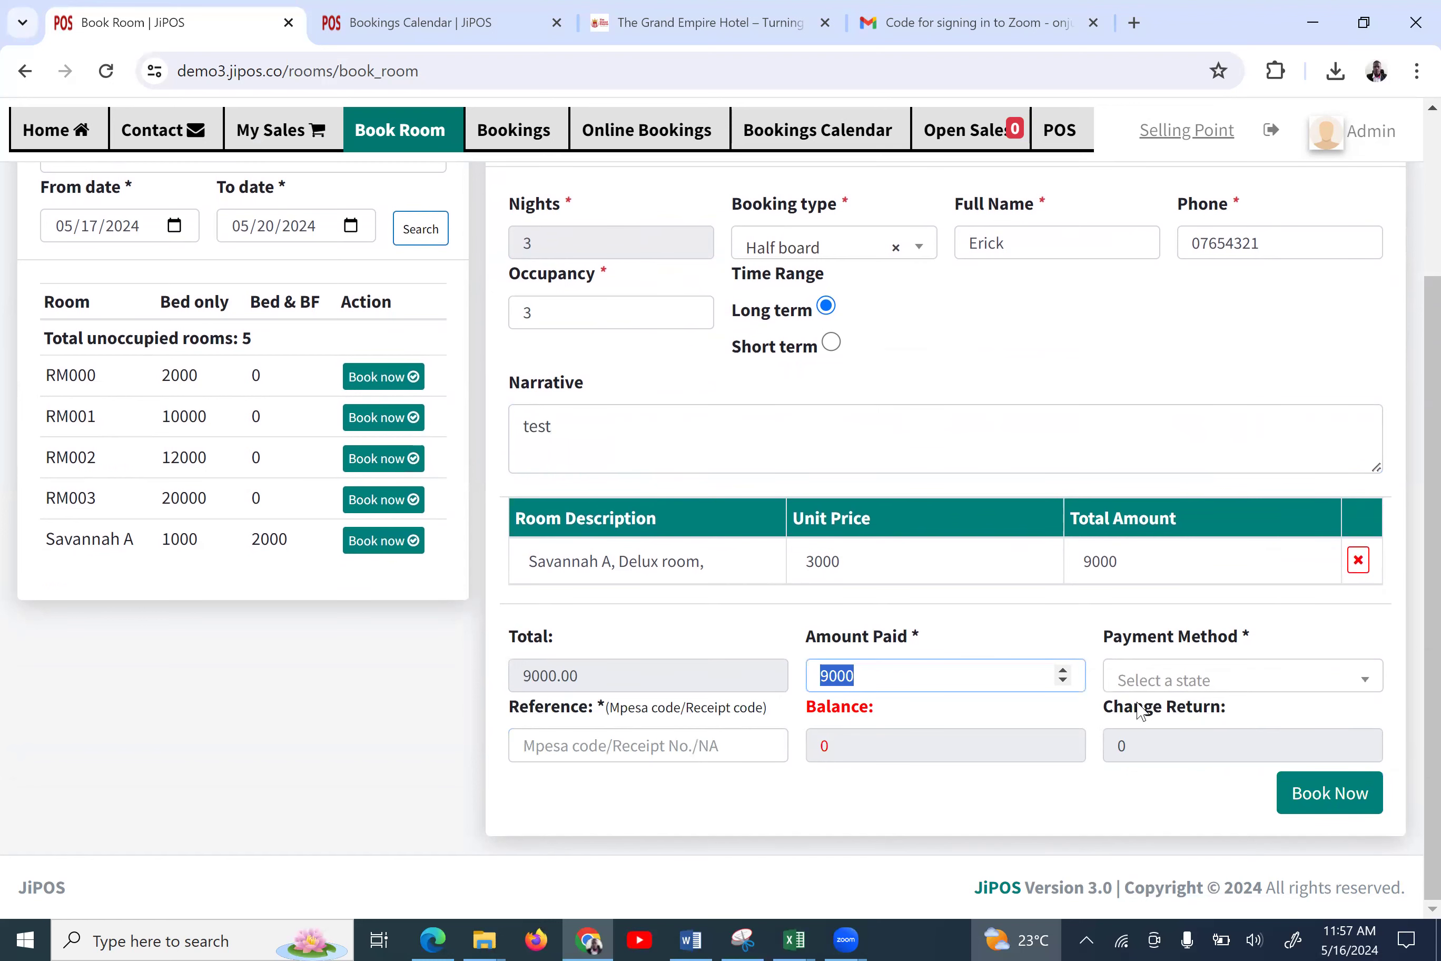
pyautogui.click(1178, 681)
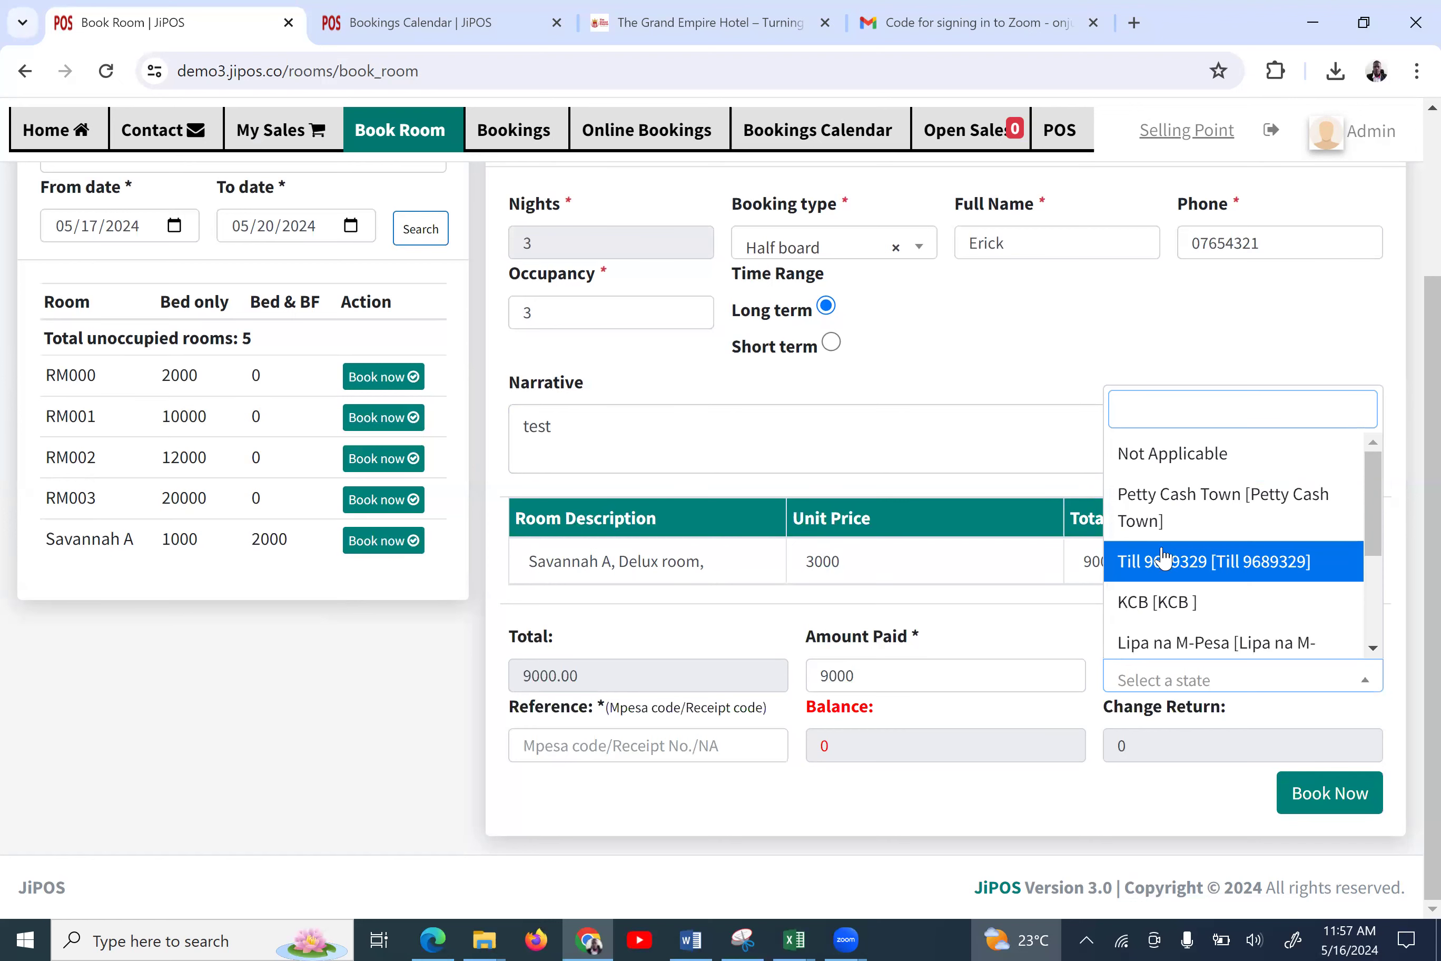
# Pay 3000 via Petty Cash Town with reference NA and submit the booking
pyautogui.click(1181, 516)
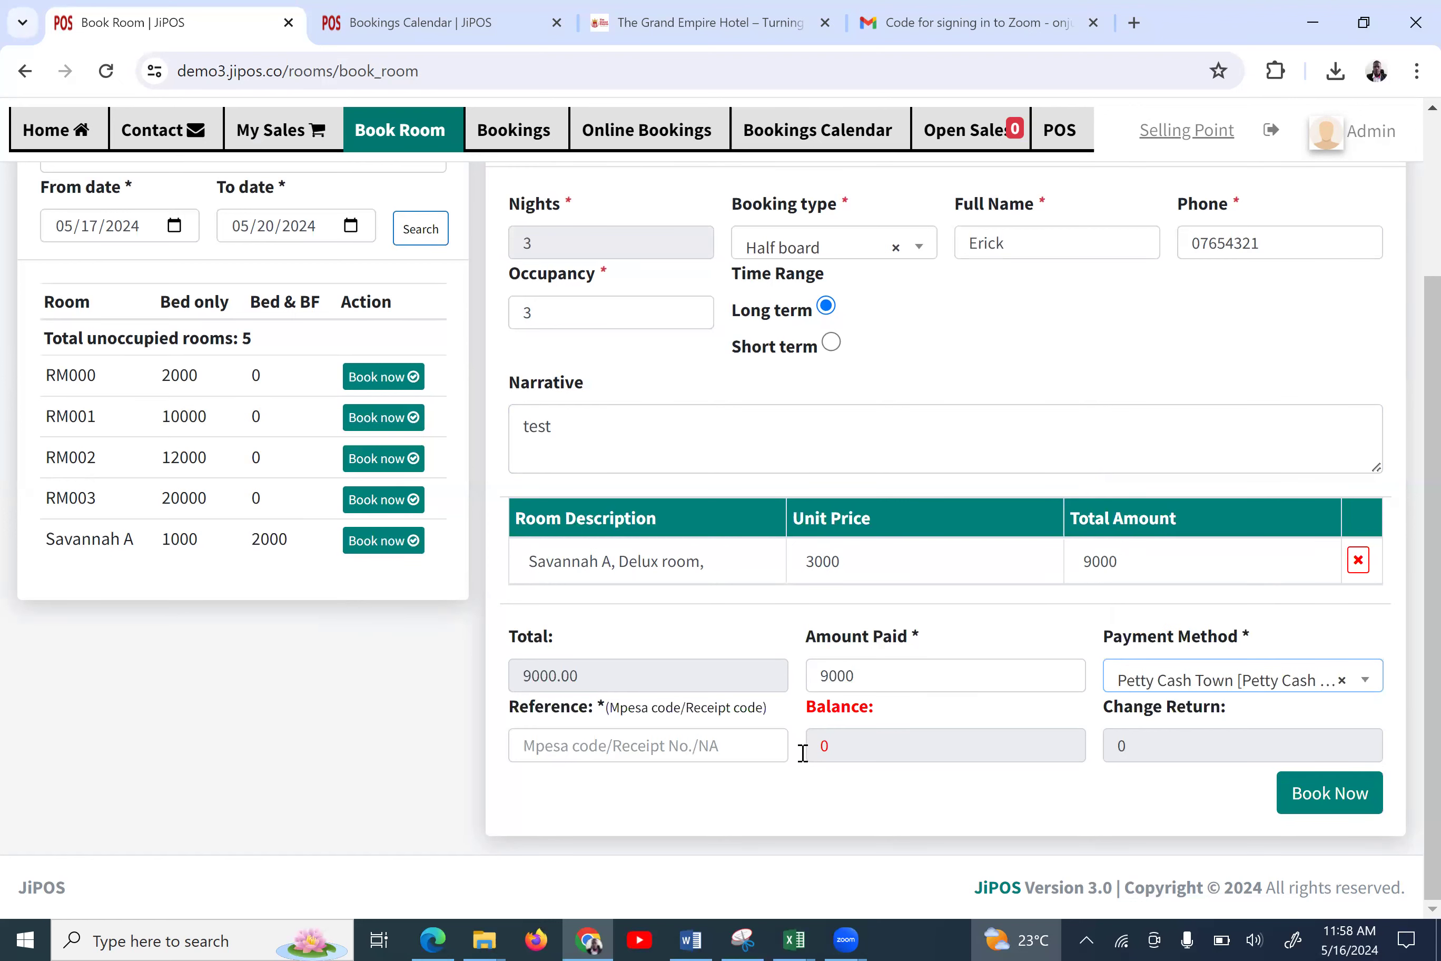
pyautogui.click(649, 752)
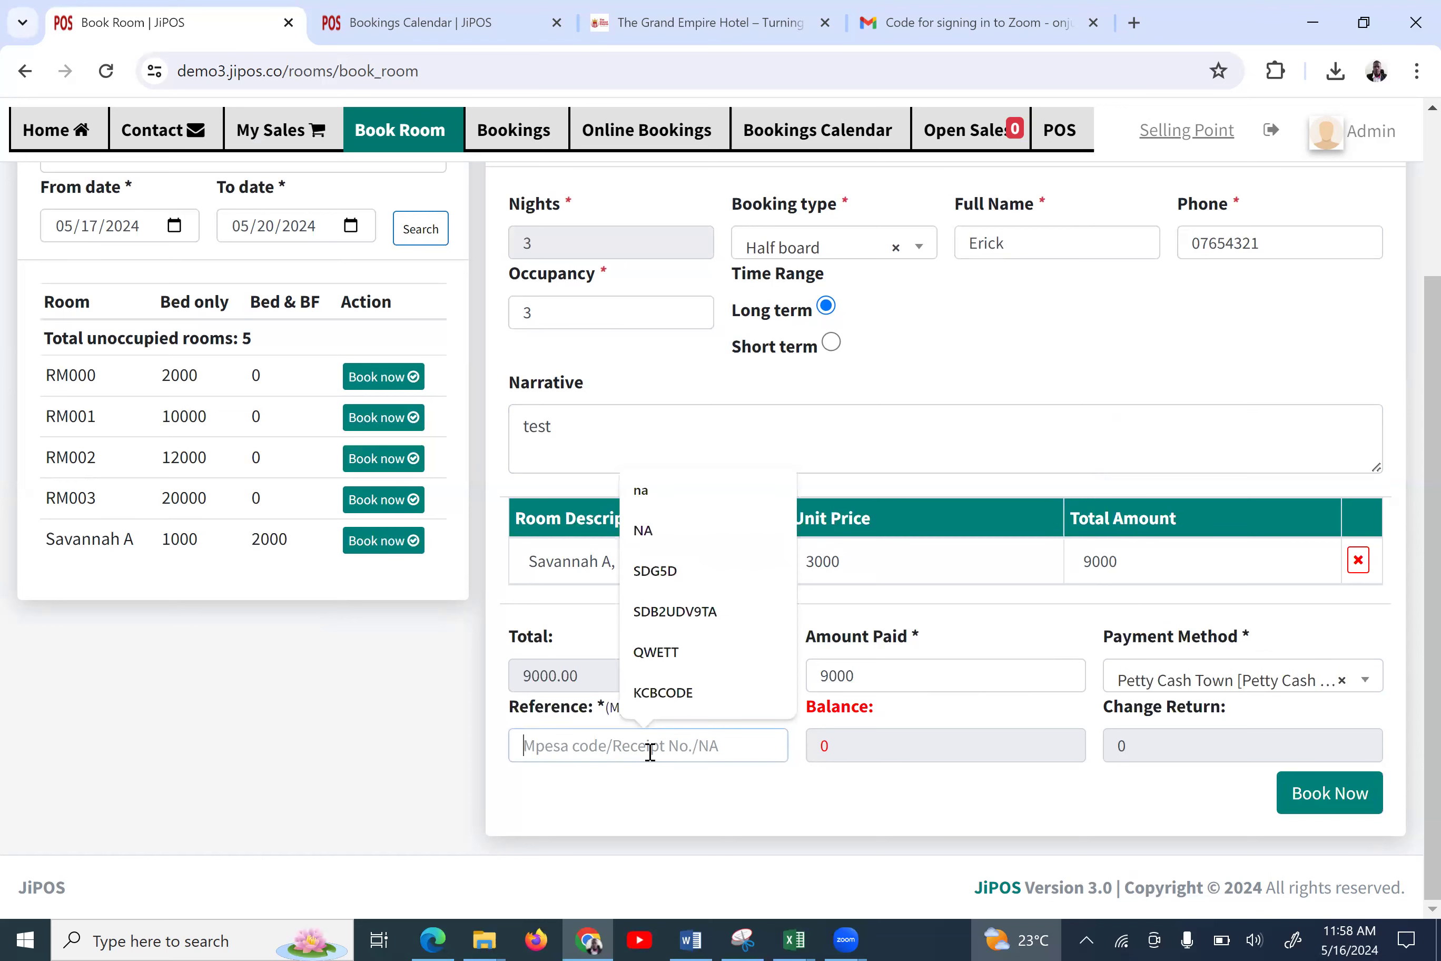
pyautogui.click(699, 543)
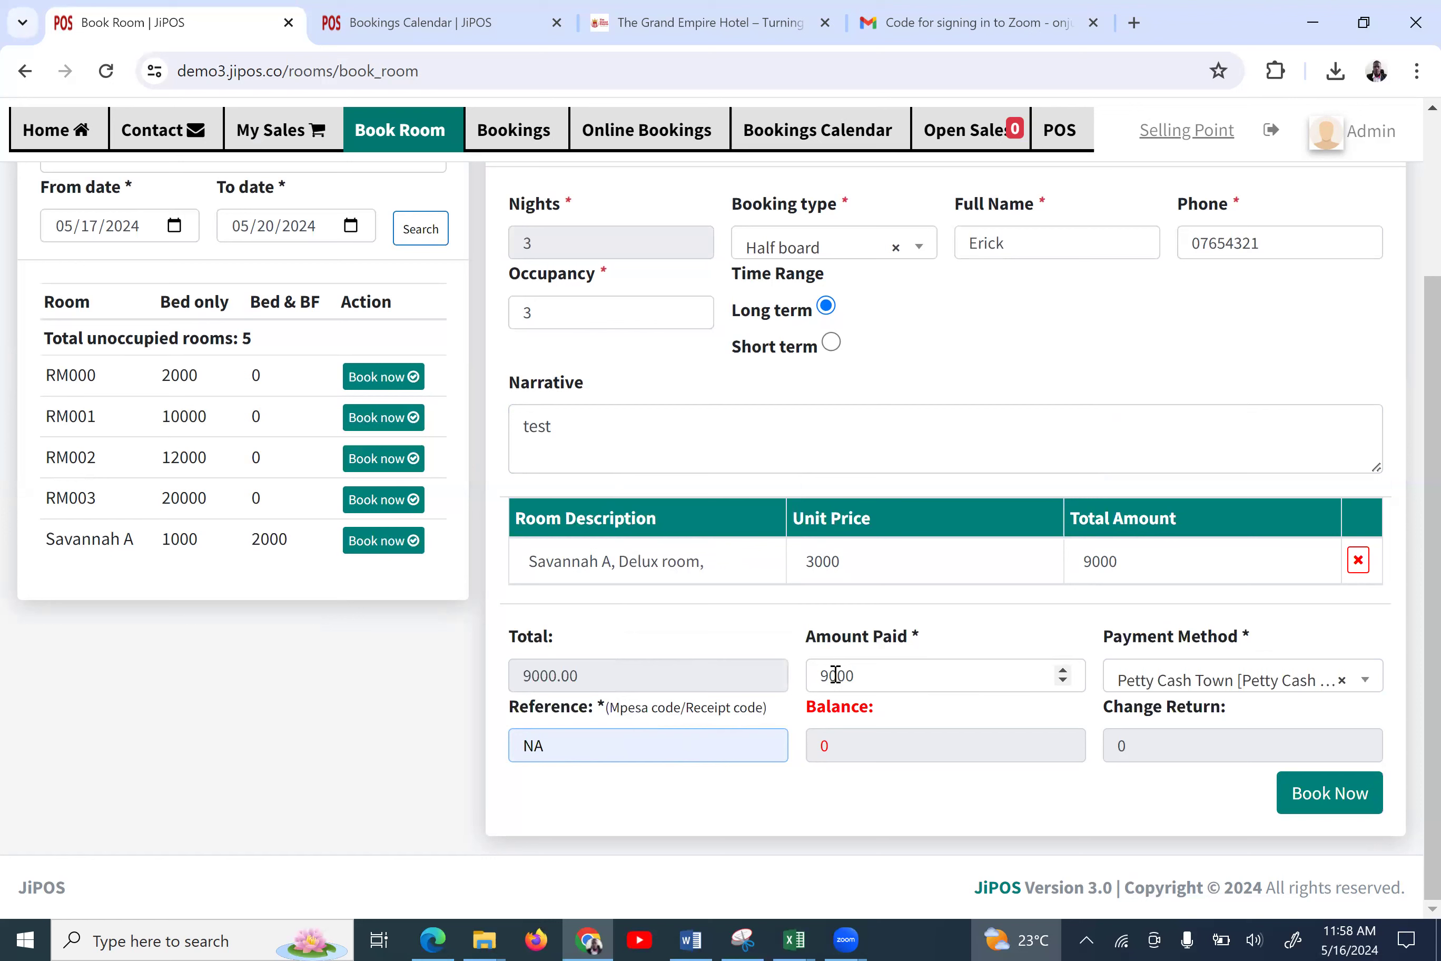
pyautogui.moveTo(828, 676); pyautogui.dragTo(763, 687)
pyautogui.write('3')
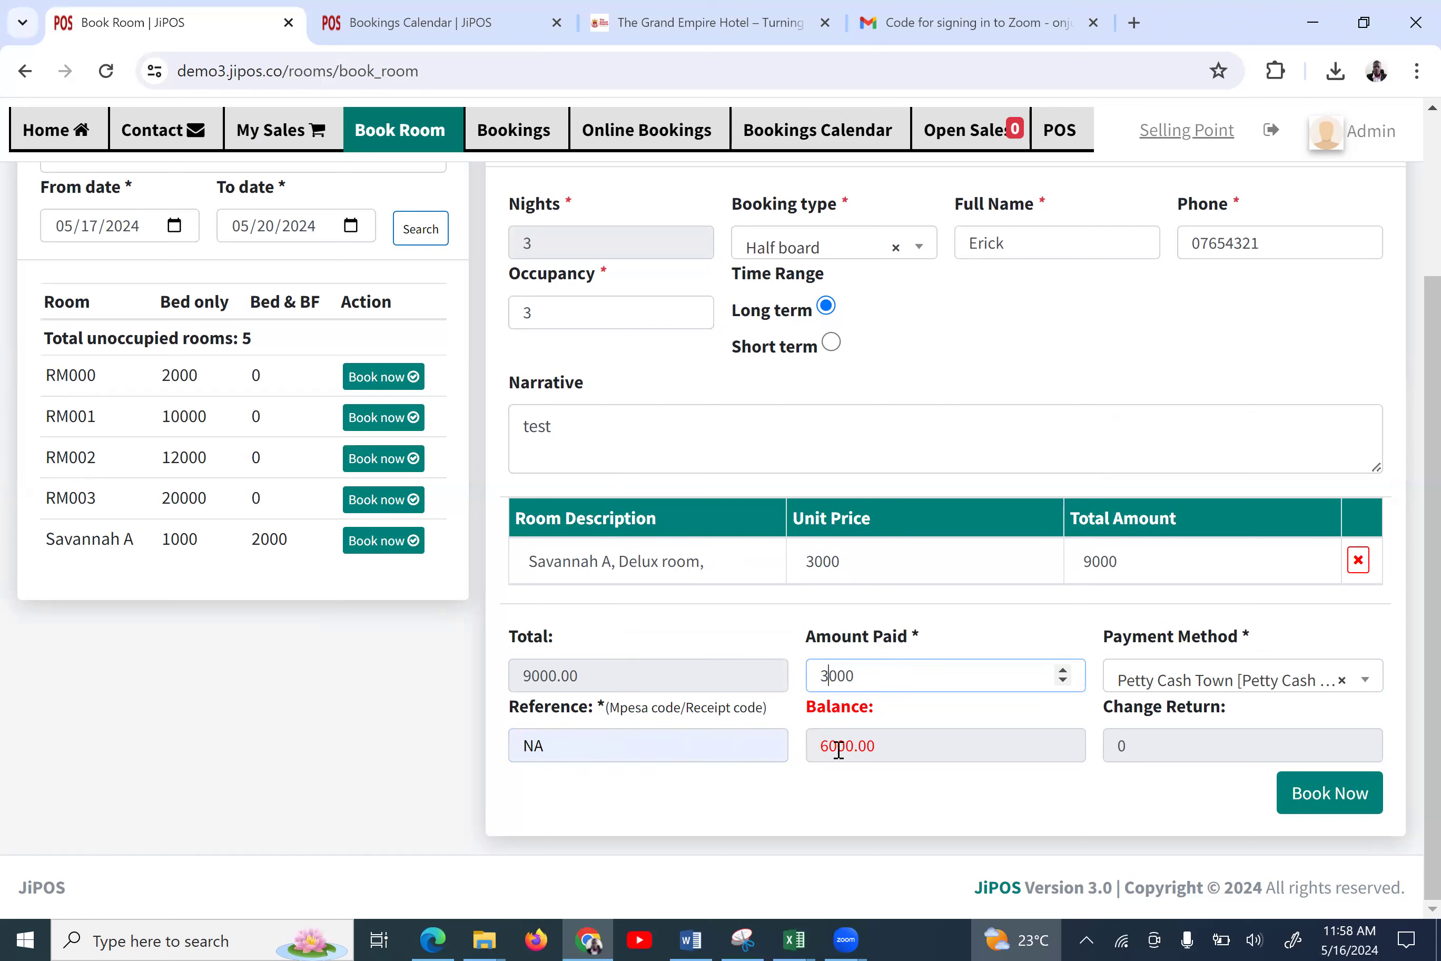
pyautogui.click(1312, 793)
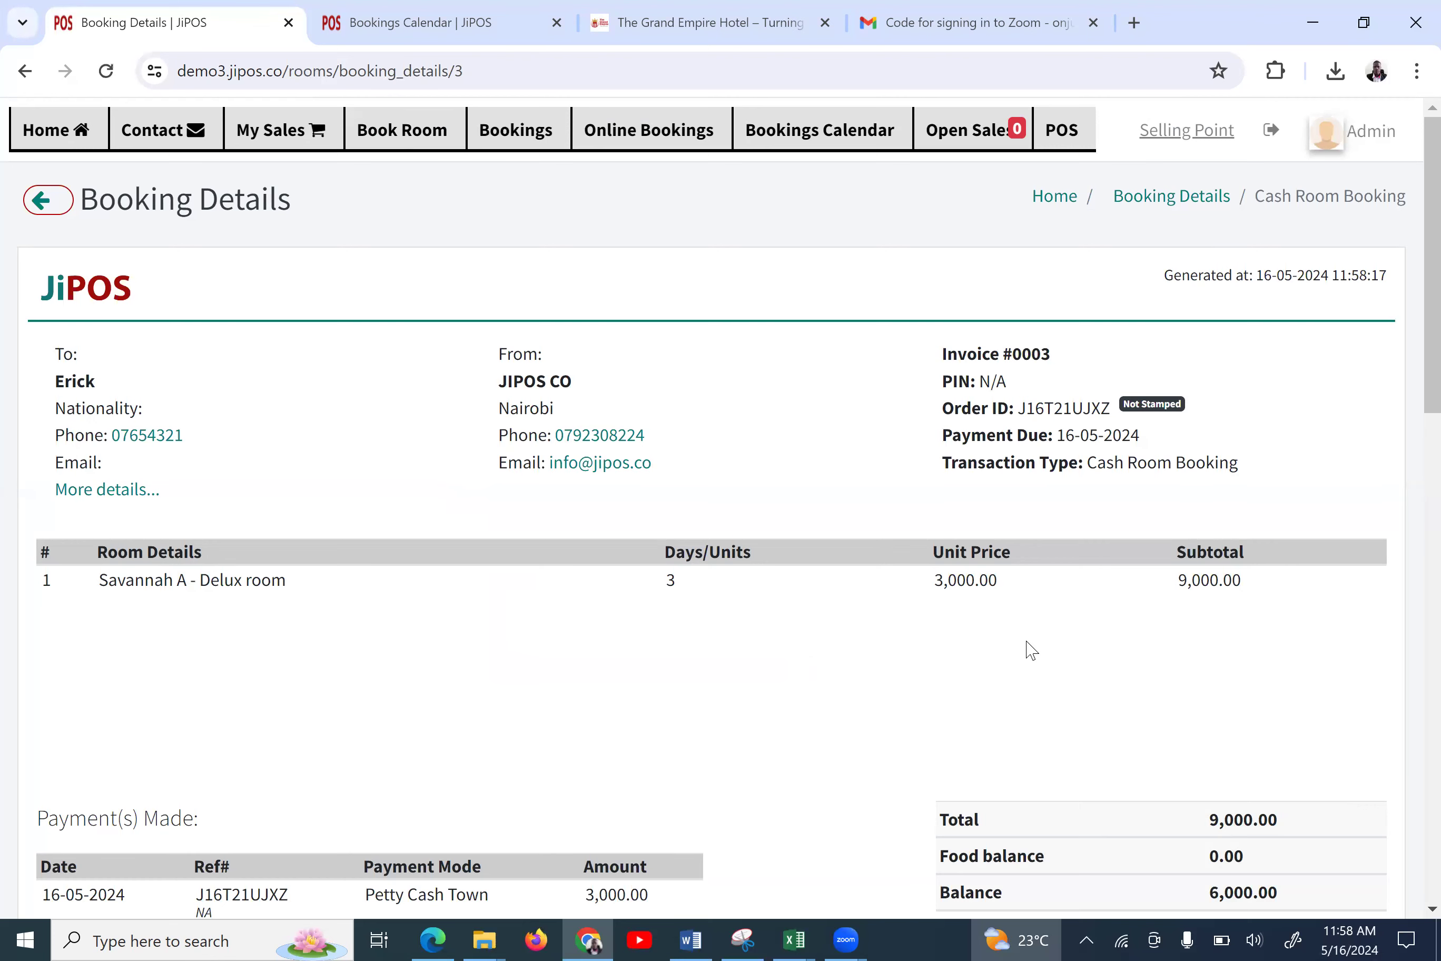
# Review the invoice (9,000.00 total, 6,000.00 balance) and list the More actions
pyautogui.scroll(-1, 1030, 650)
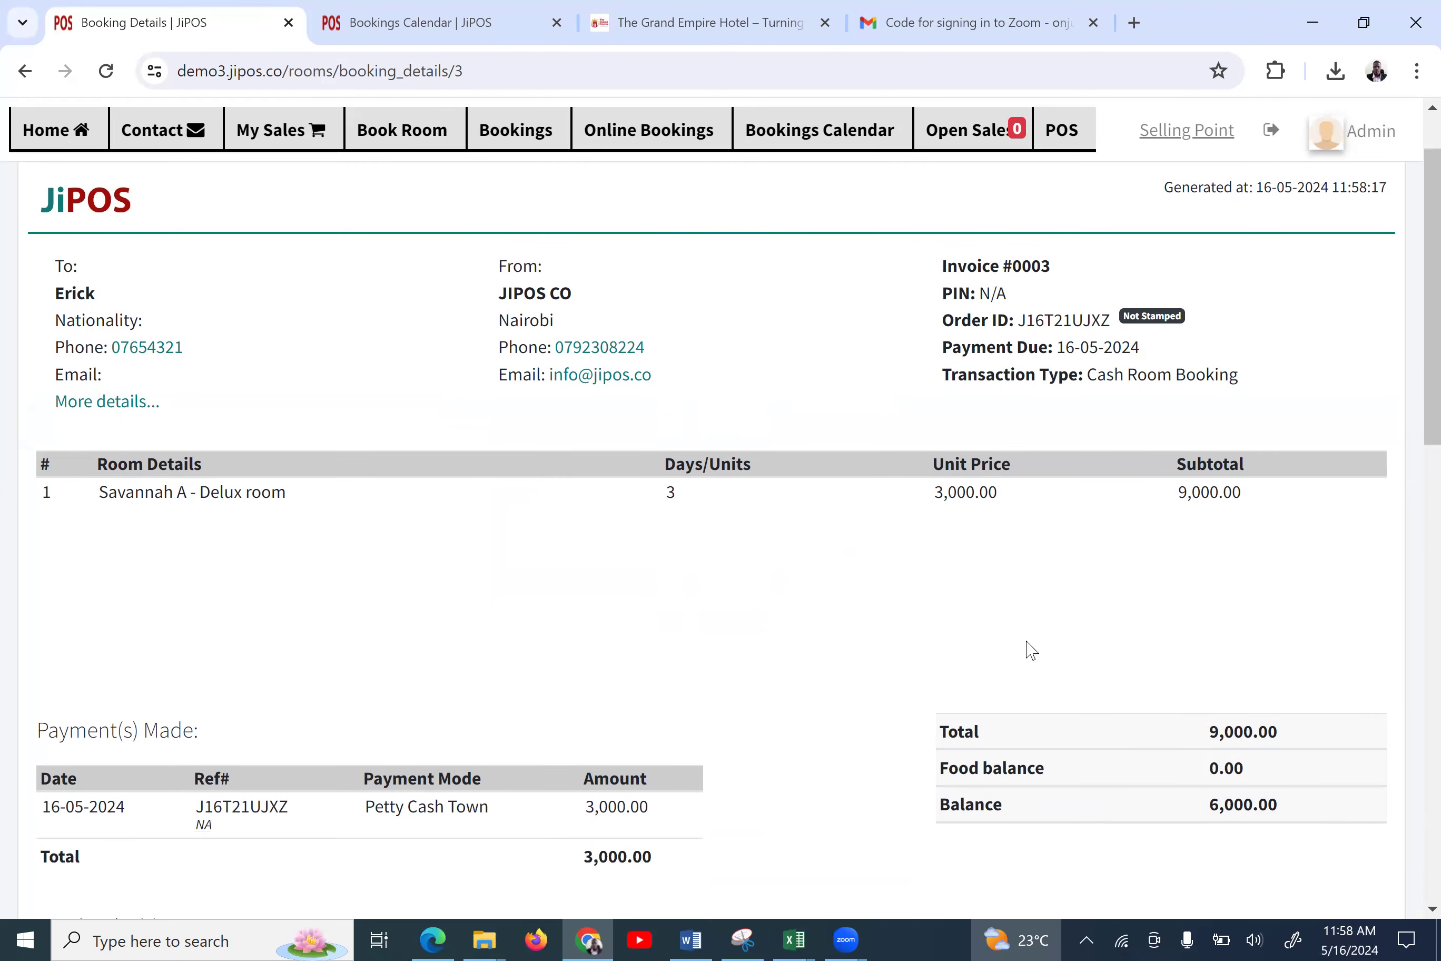
pyautogui.doubleClick(77, 293)
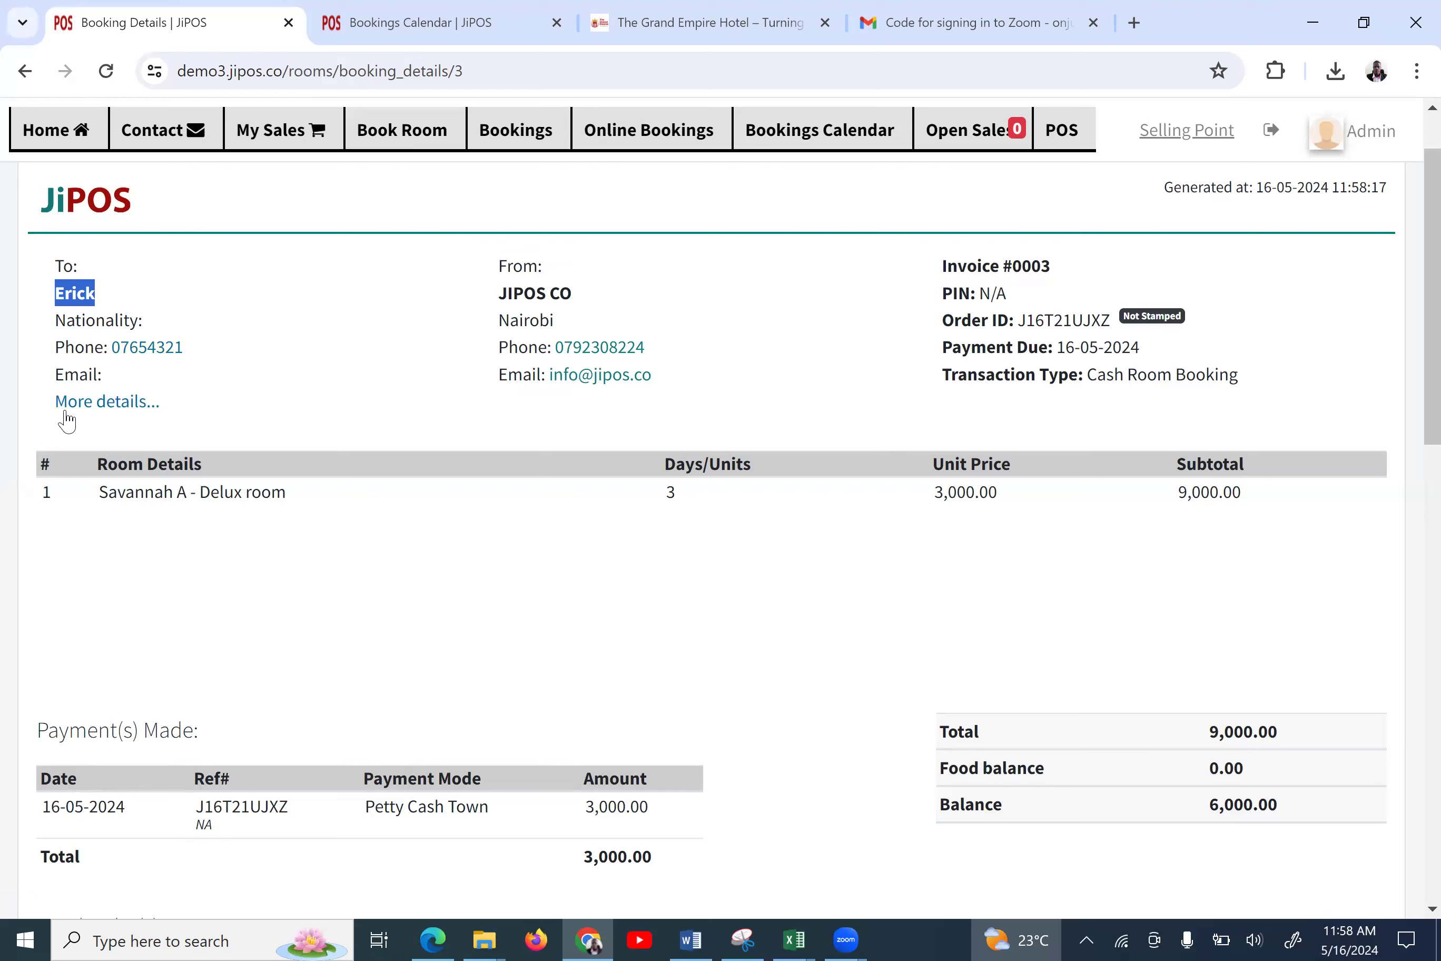
pyautogui.click(126, 407)
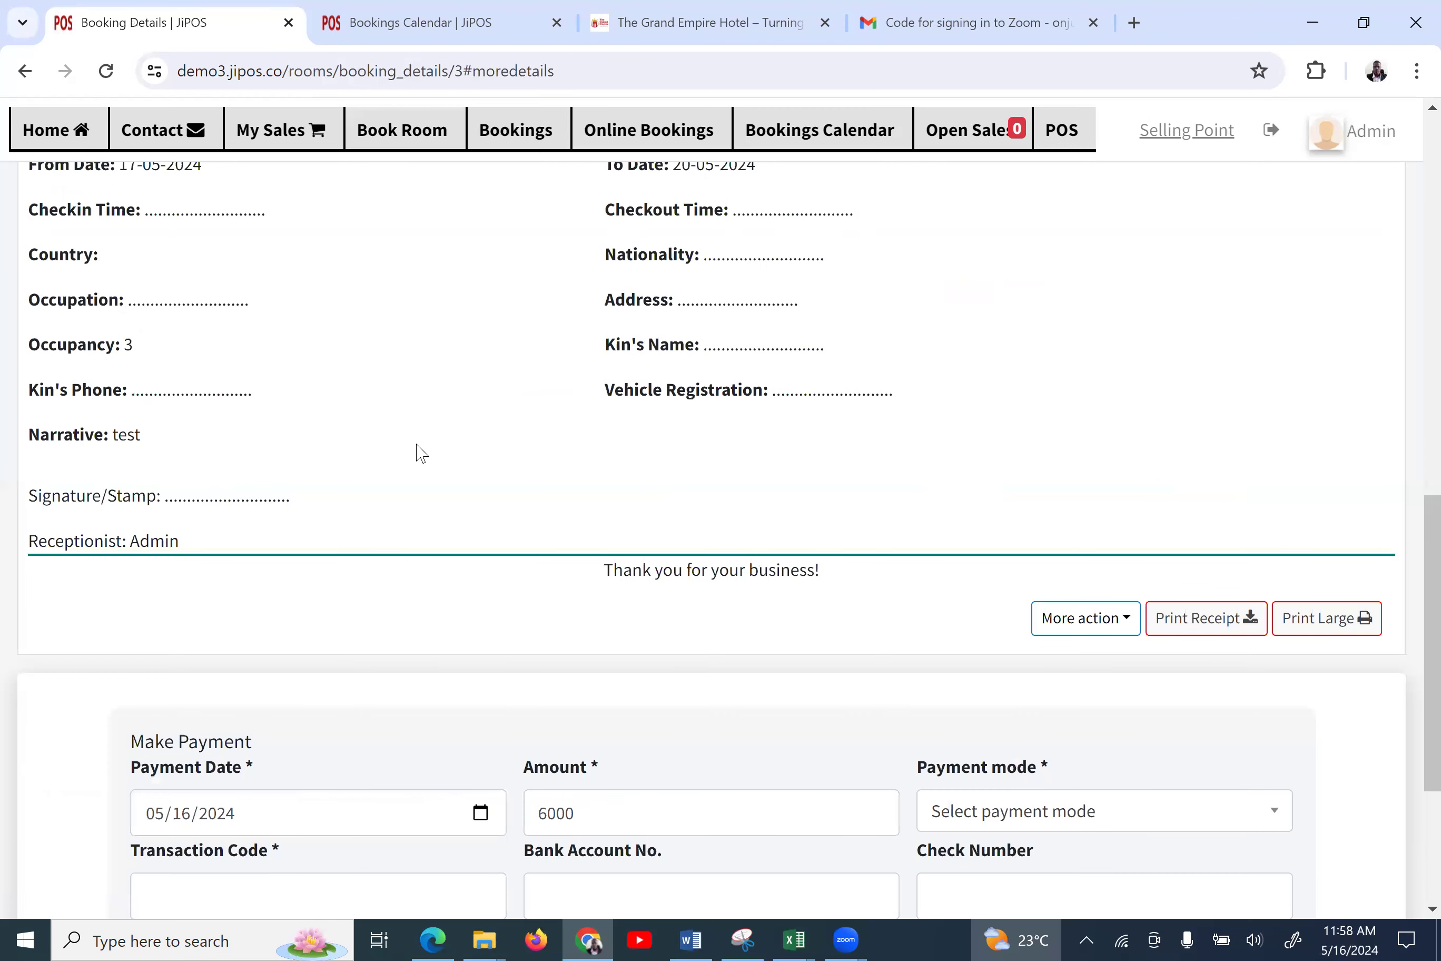
pyautogui.scroll(3, 409, 414)
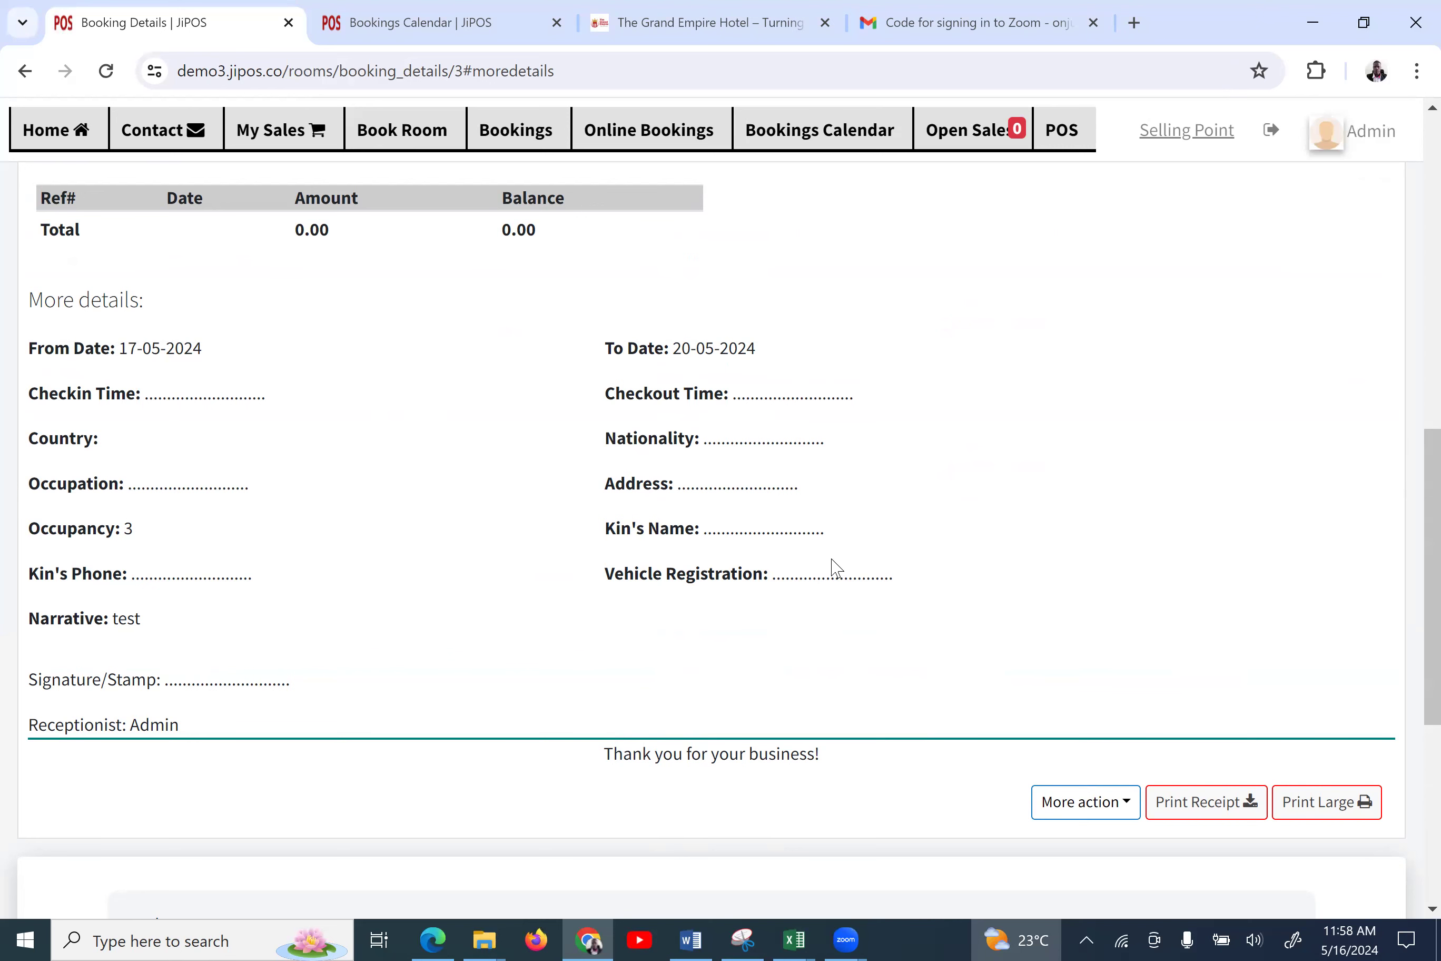
pyautogui.scroll(-1, 836, 567)
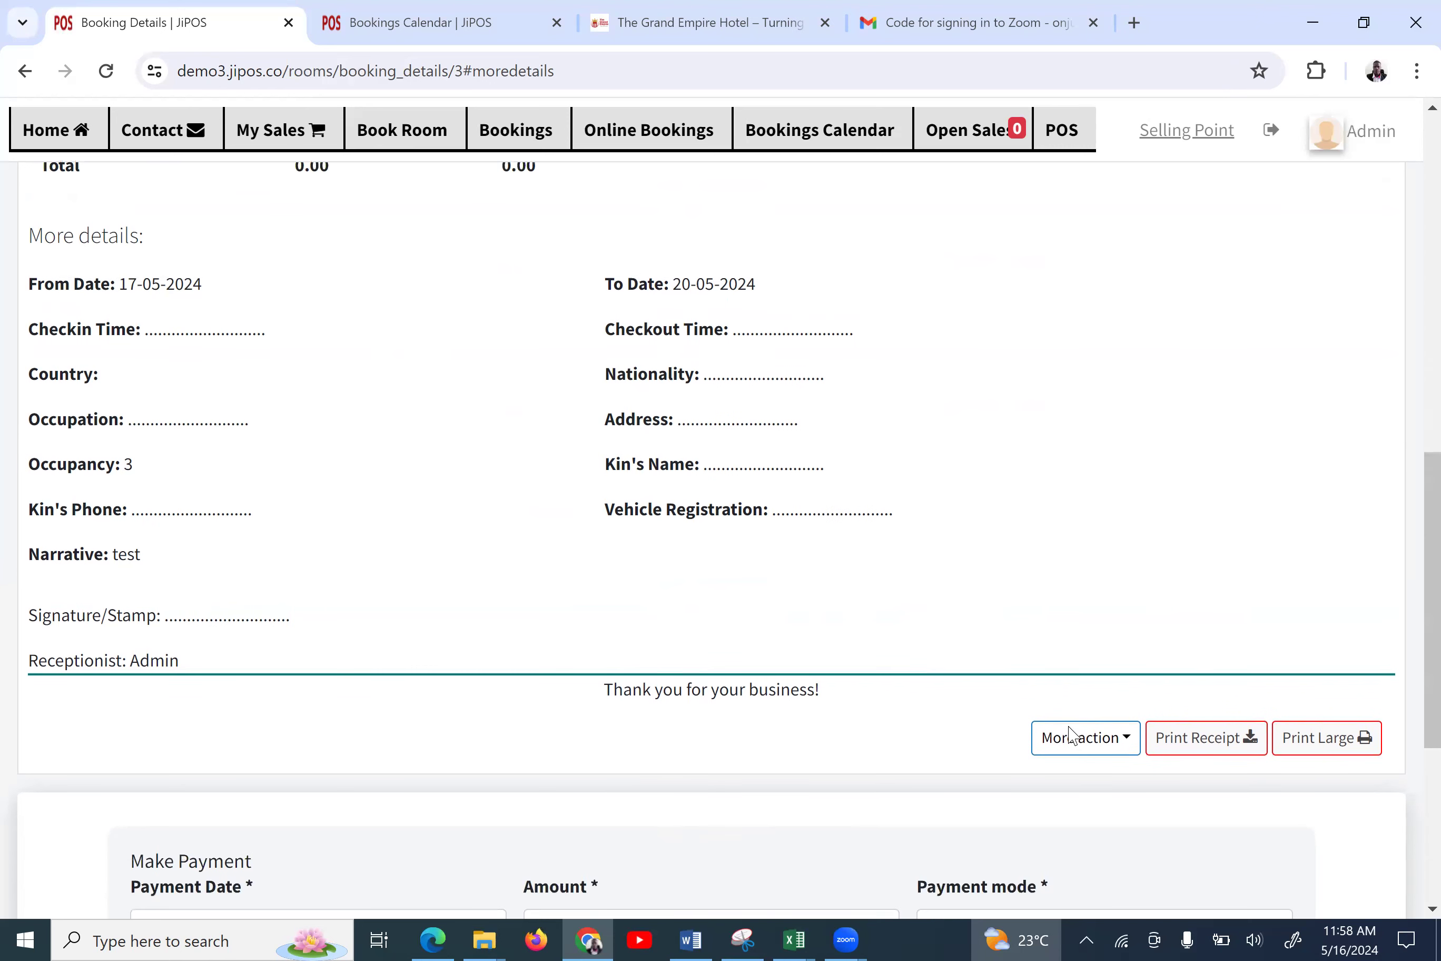
pyautogui.click(1077, 734)
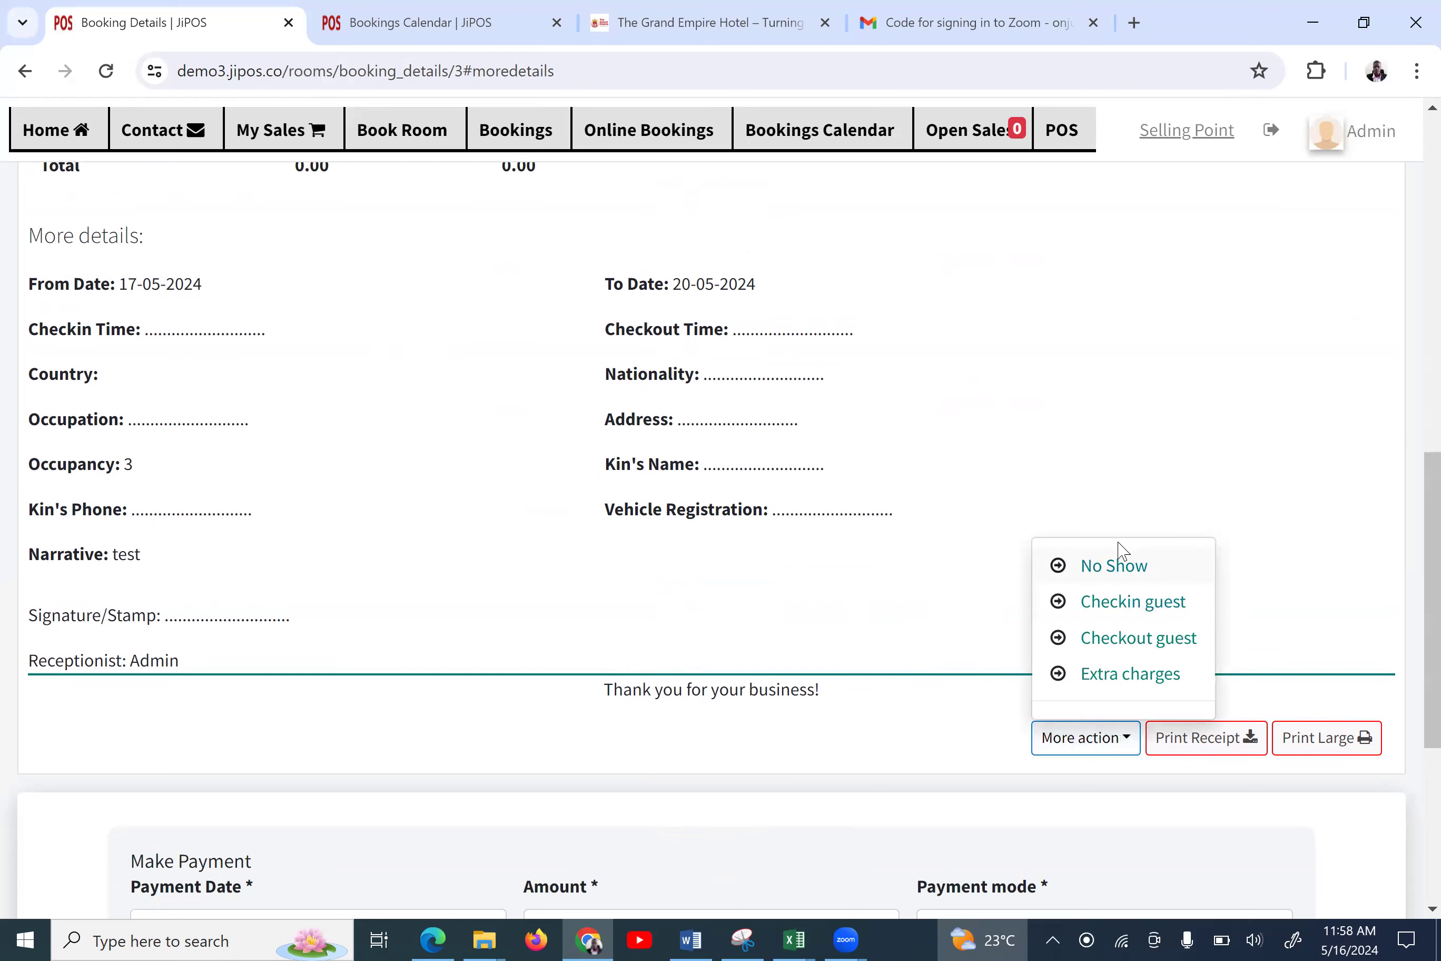
# Begin guest check-in, entering the ID/passport number, second name and last name
pyautogui.click(1116, 602)
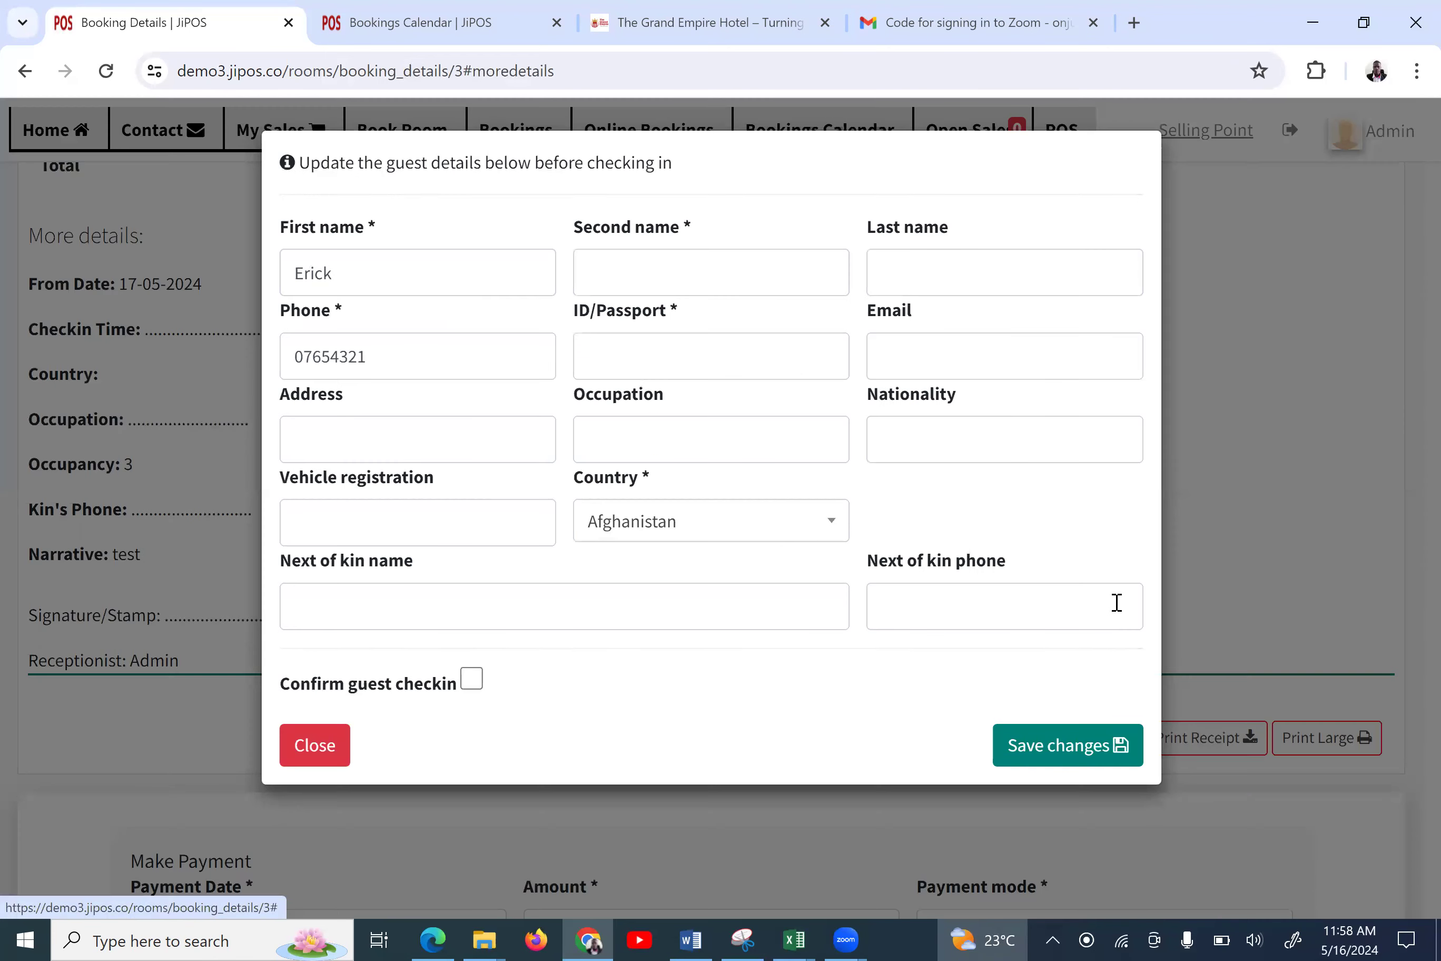
pyautogui.click(599, 270)
pyautogui.click(887, 273)
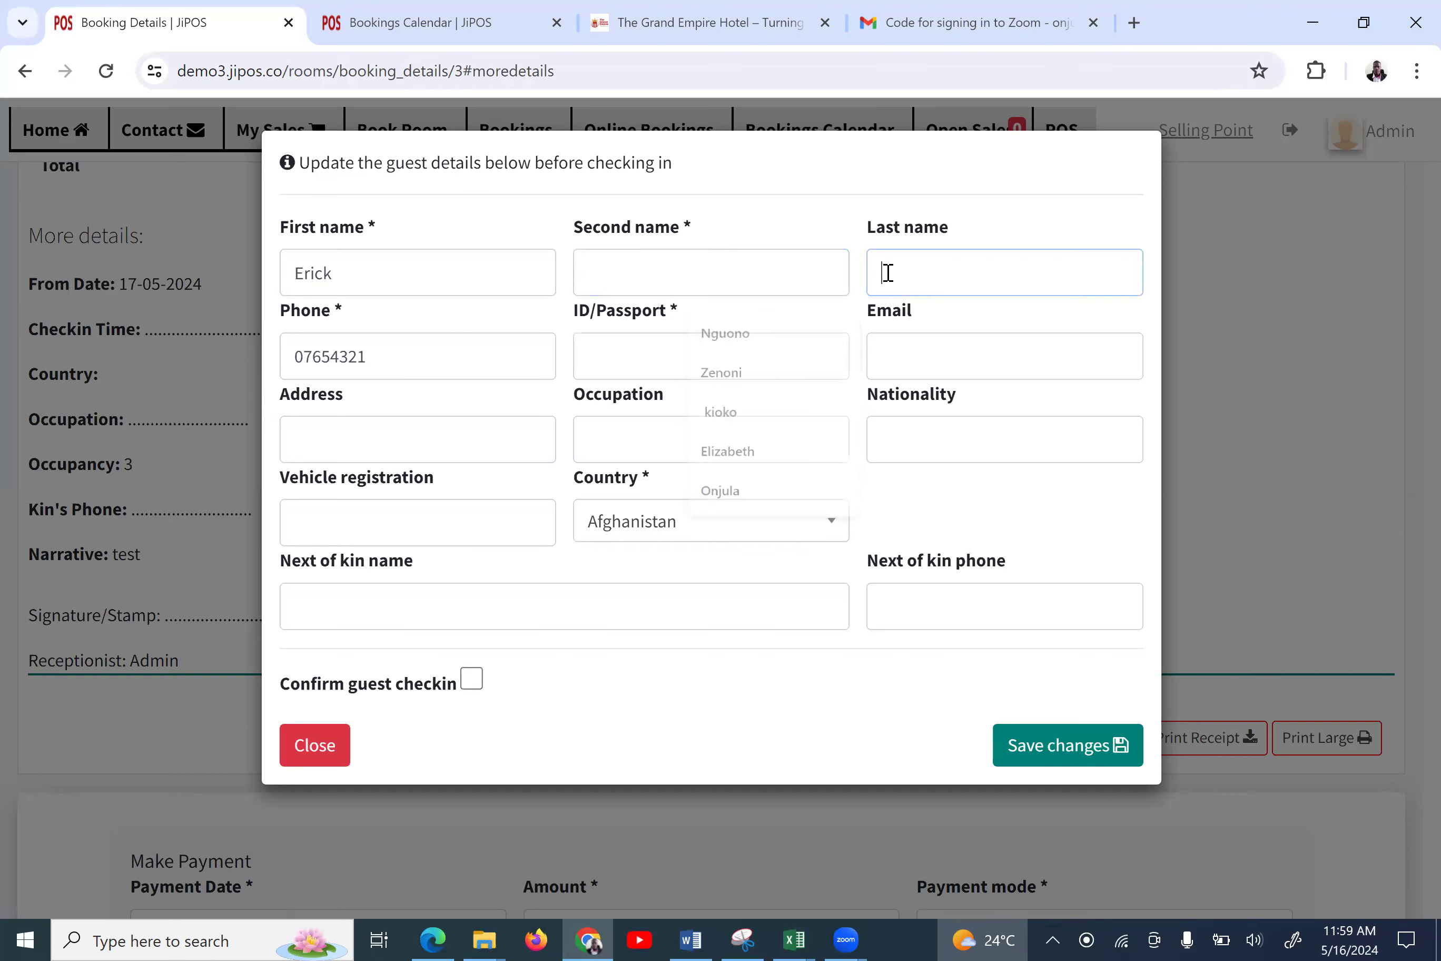
pyautogui.click(690, 348)
pyautogui.write('56788')
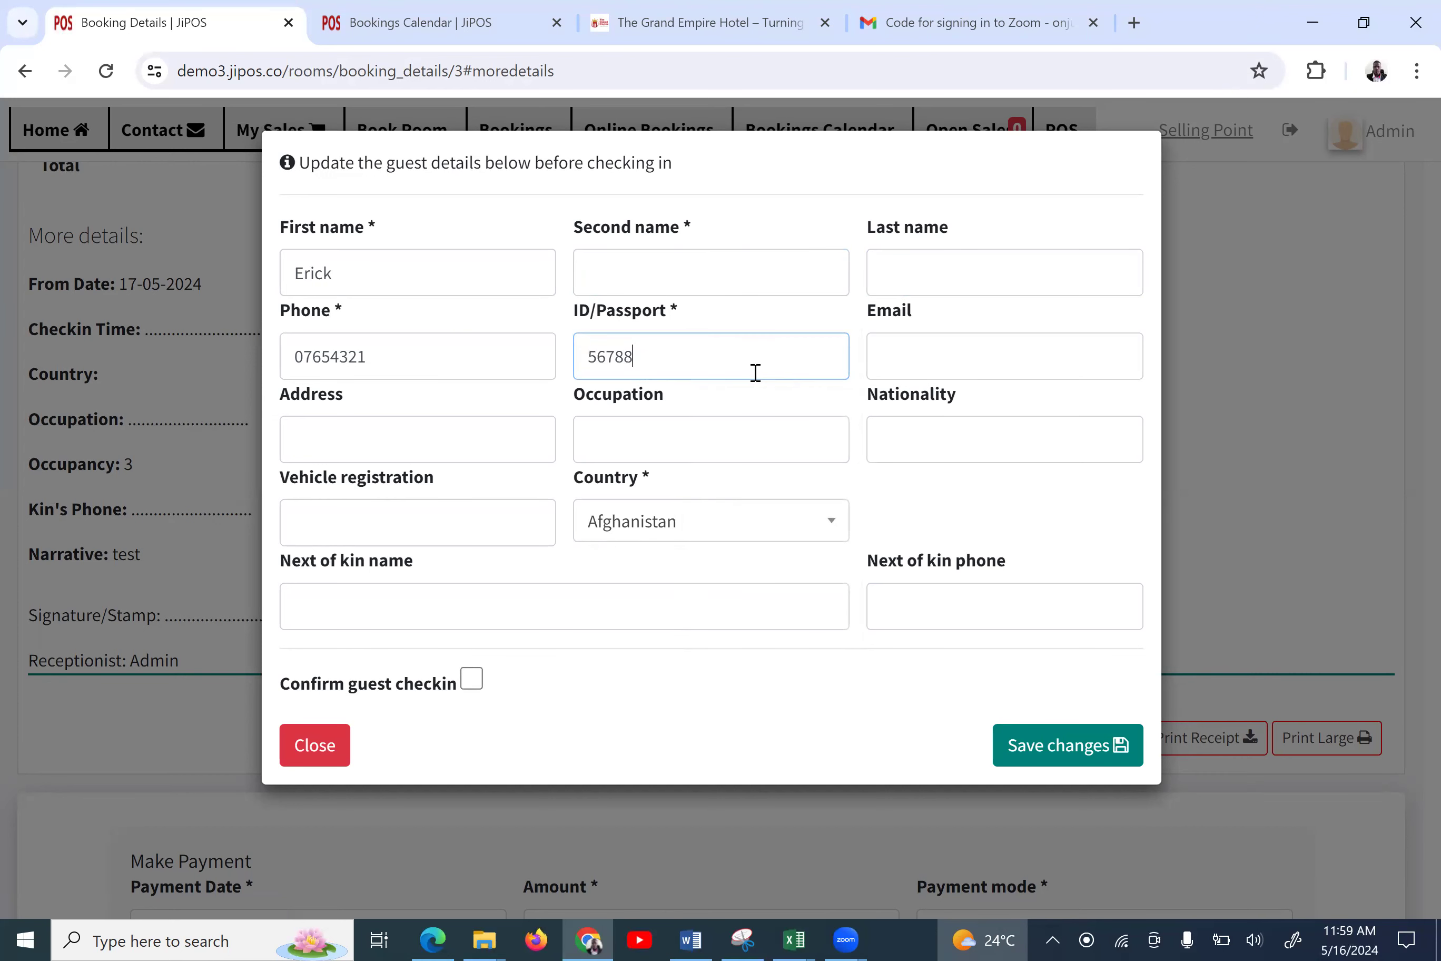
pyautogui.click(758, 282)
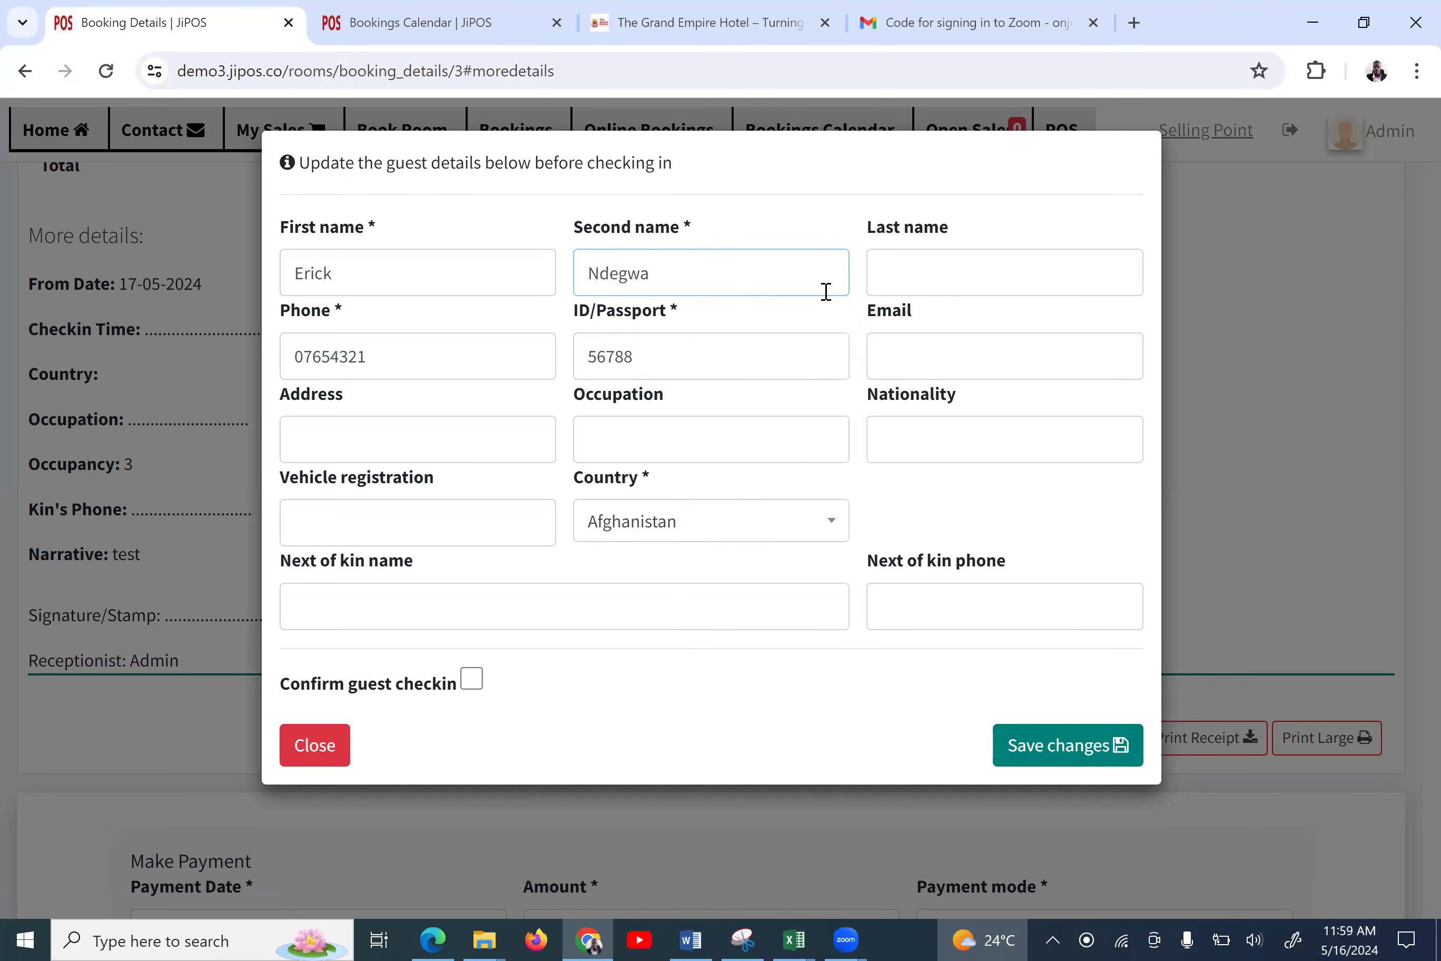
pyautogui.click(924, 267)
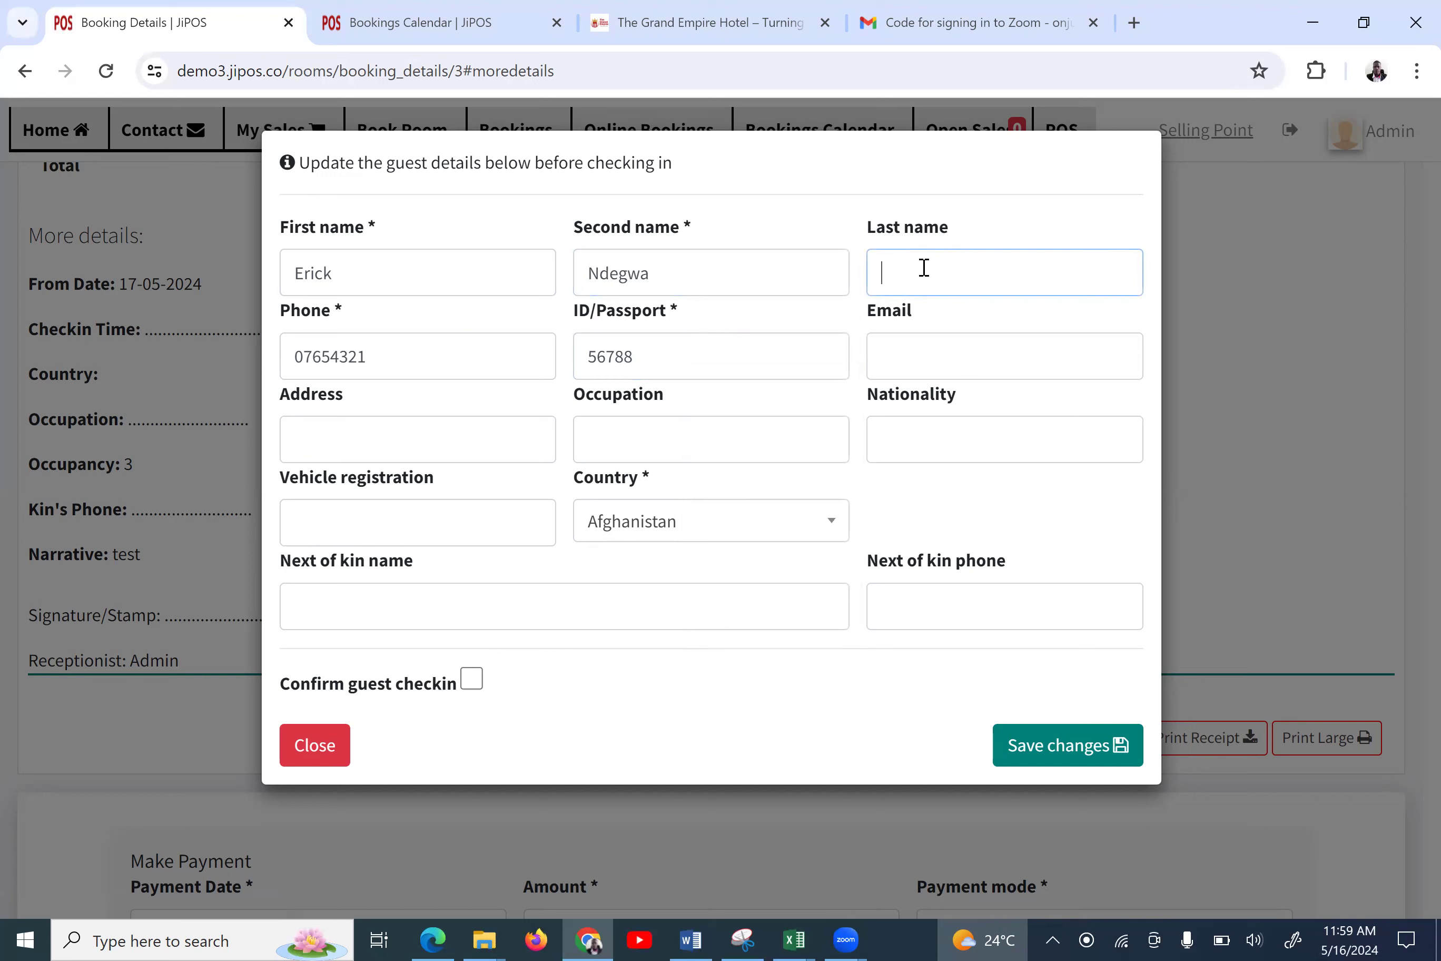
# Fill in the guest's e-mail, address, occupation Teacher, nationality and vehicle registration
pyautogui.click(904, 367)
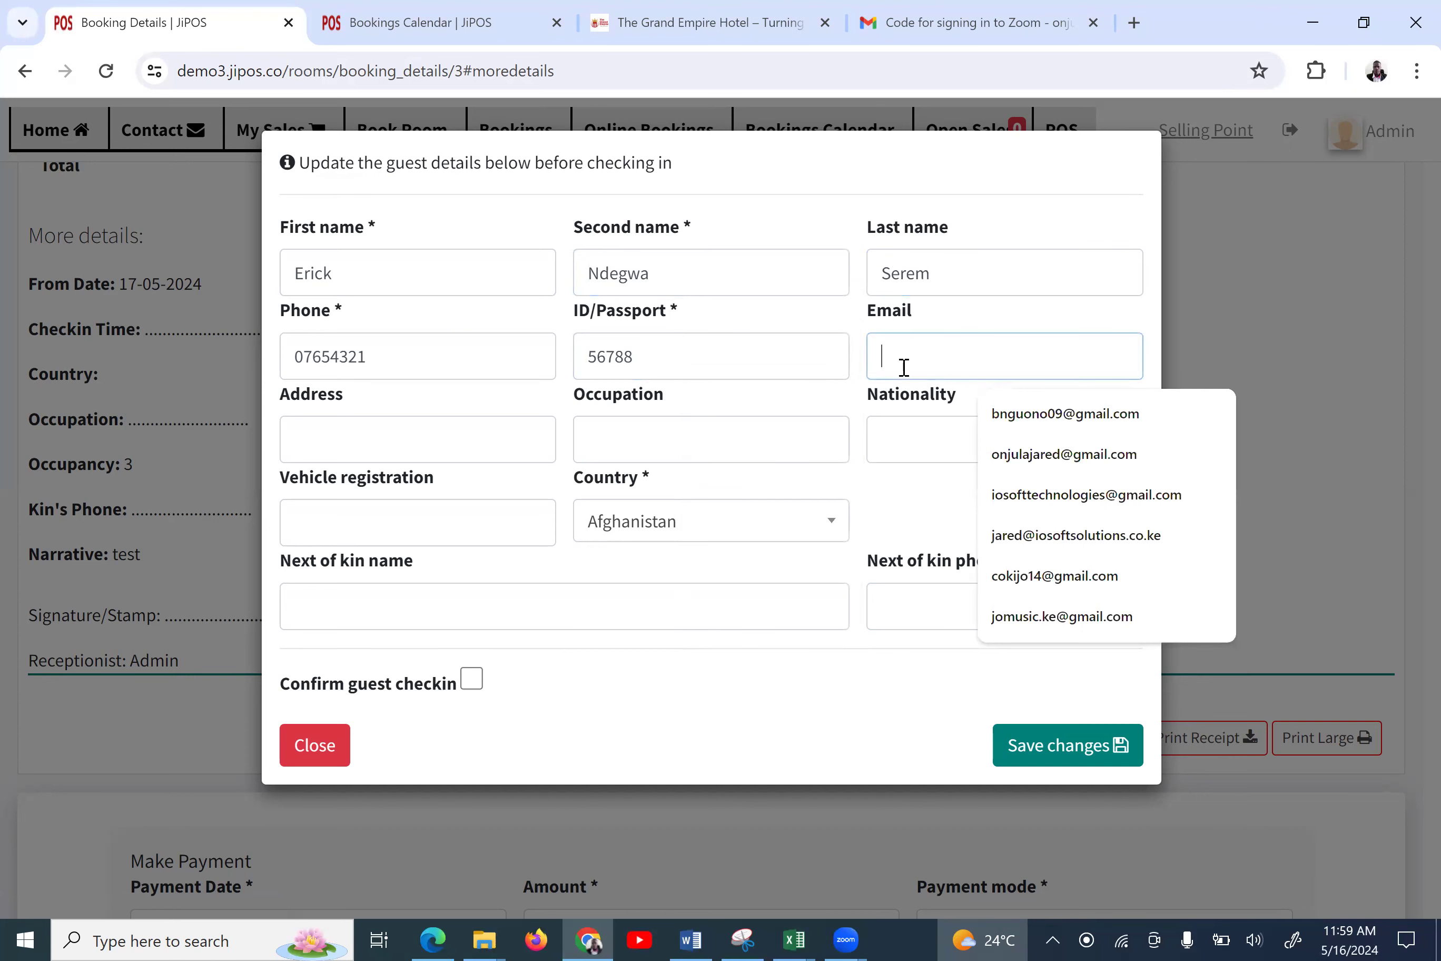
pyautogui.write('em')
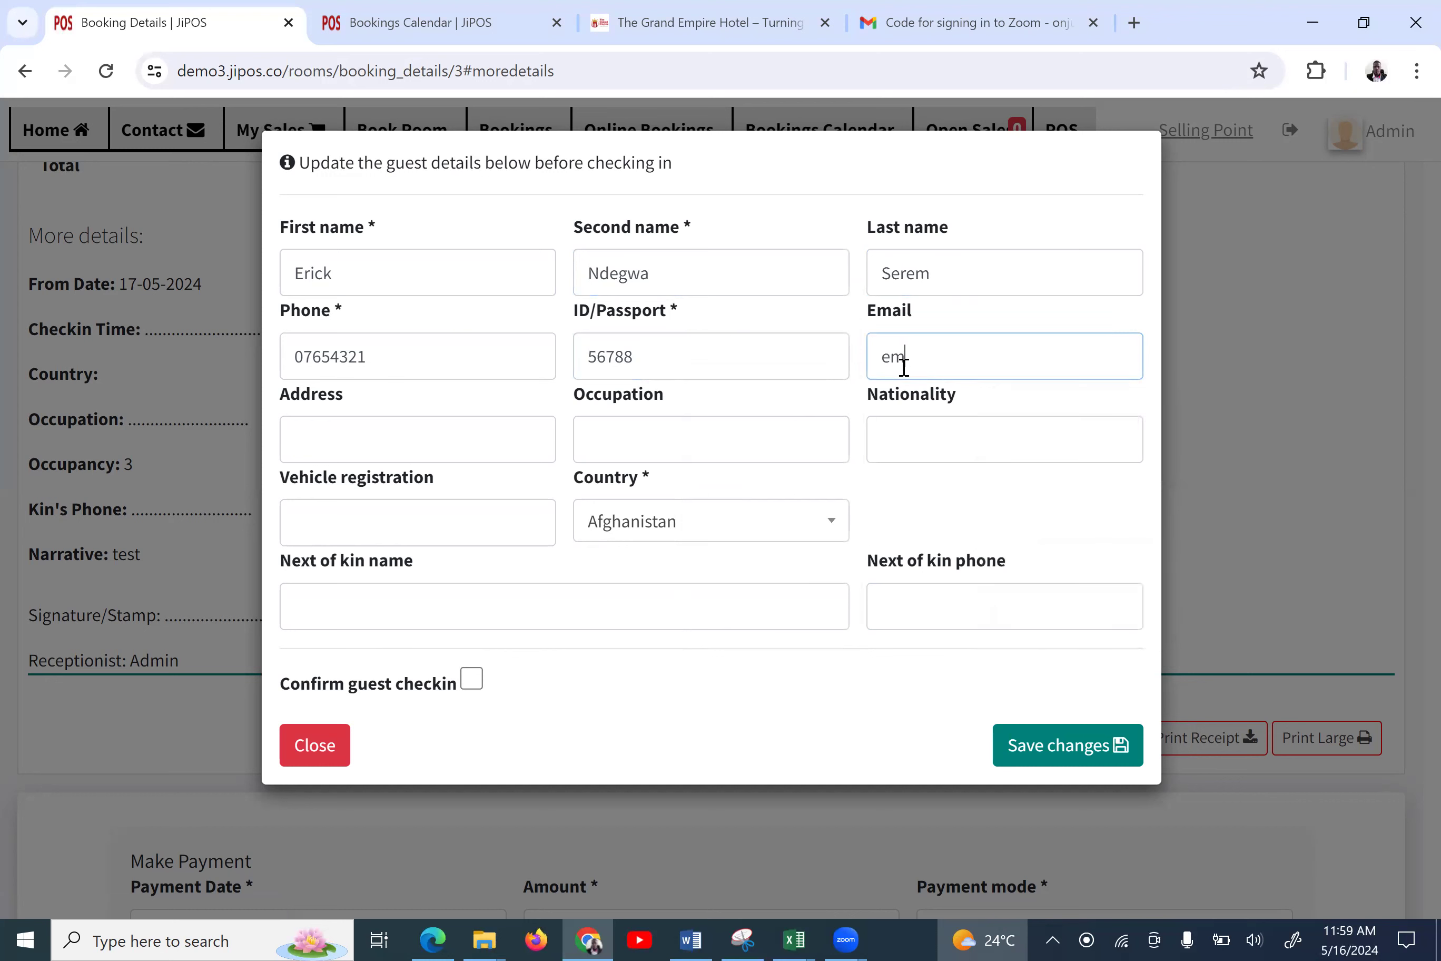
pyautogui.write('ail@email.com')
pyautogui.click(527, 425)
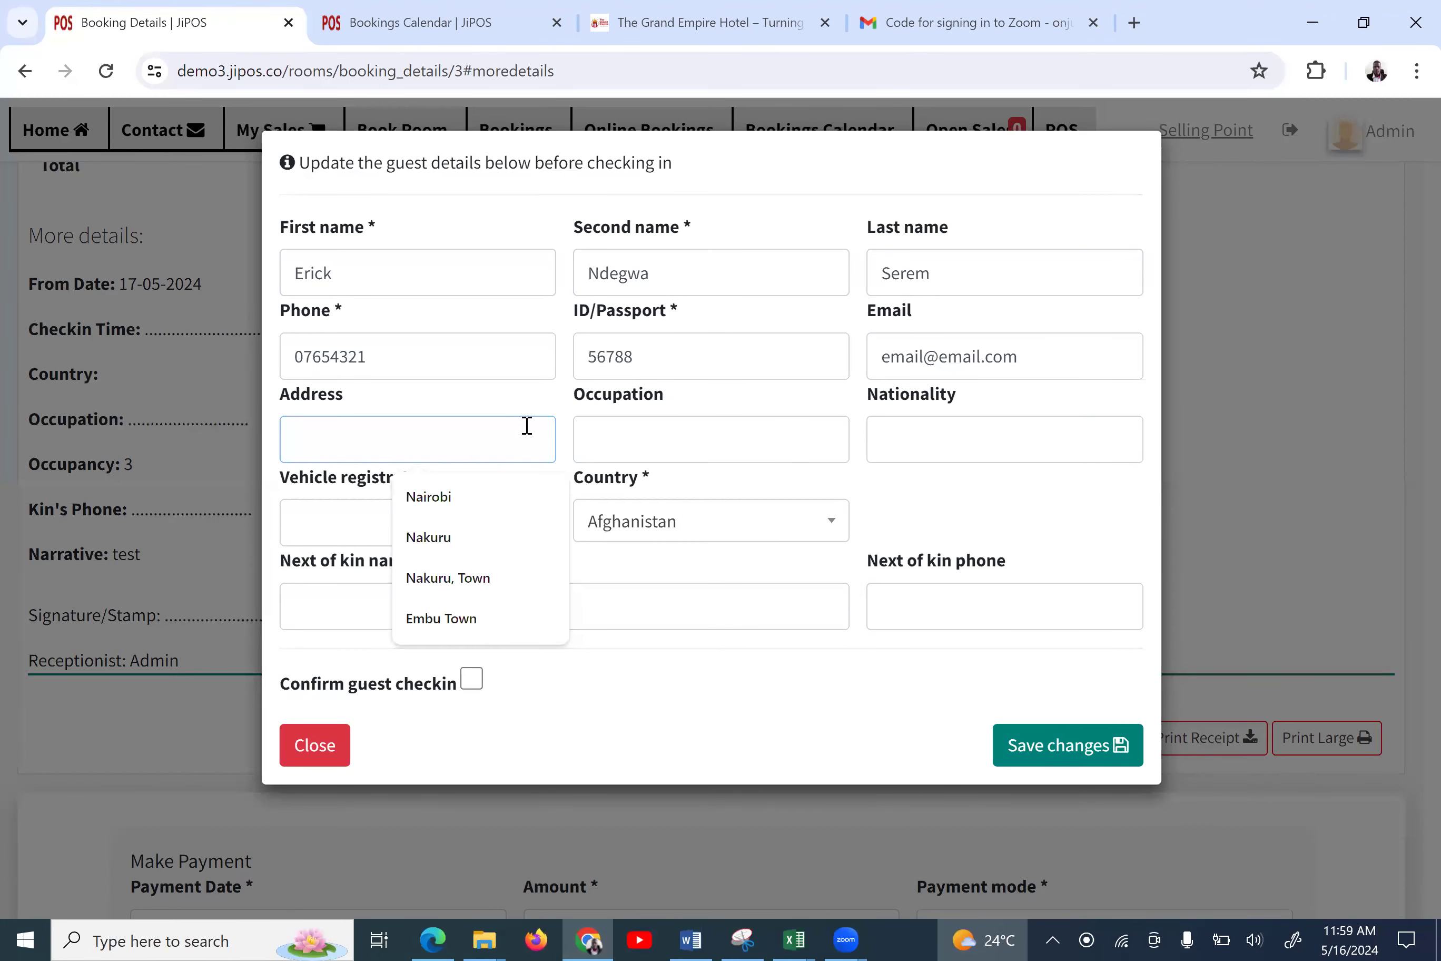
pyautogui.write('Der Es Salaam')
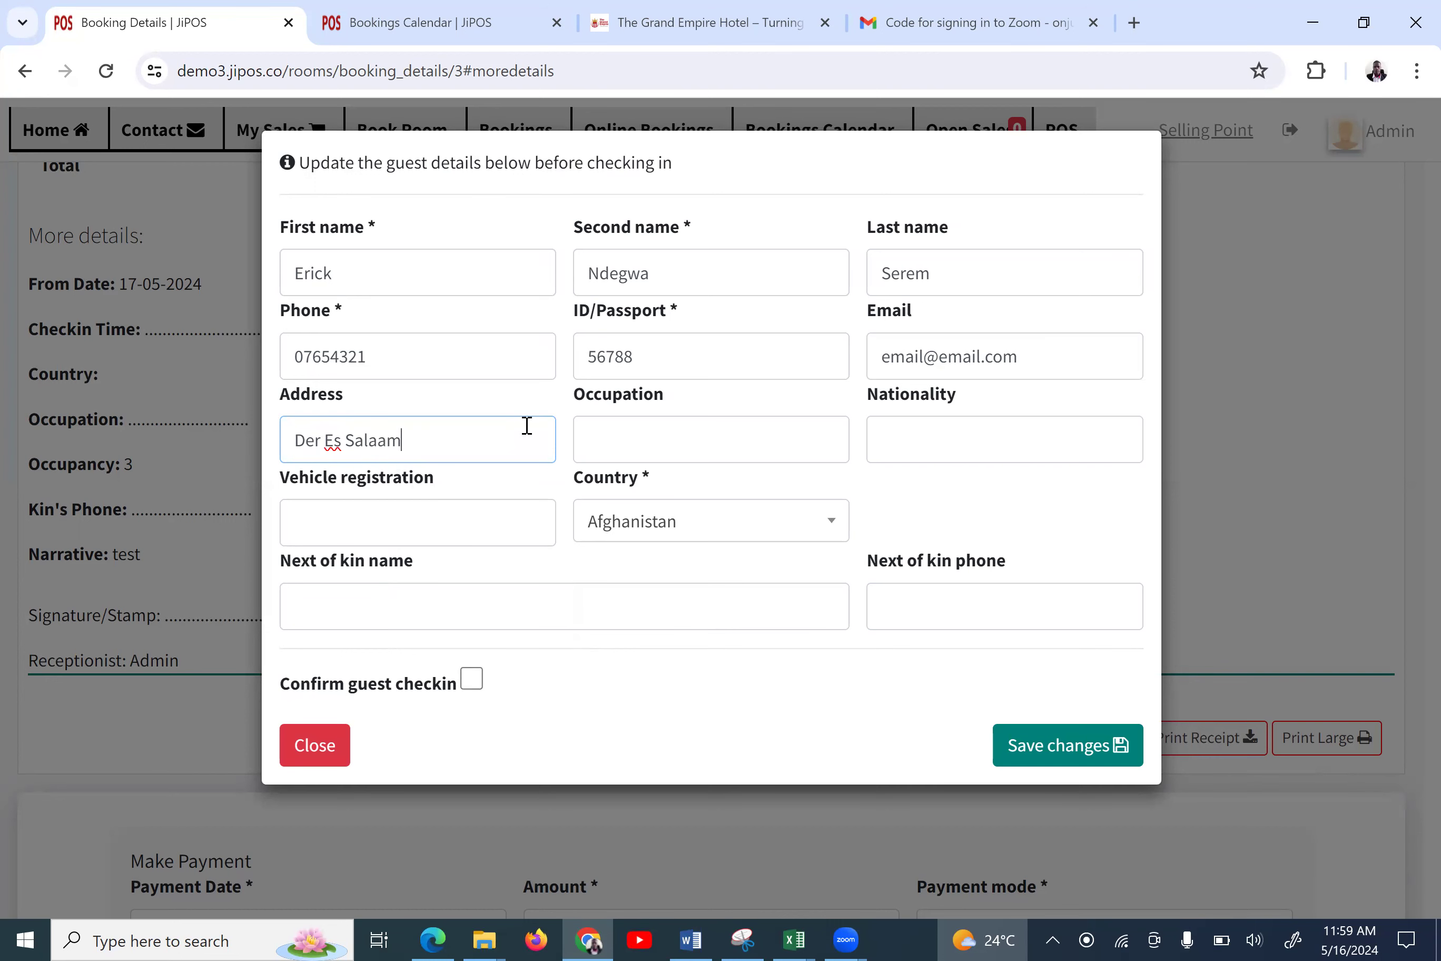
pyautogui.click(606, 443)
pyautogui.write('Teacher')
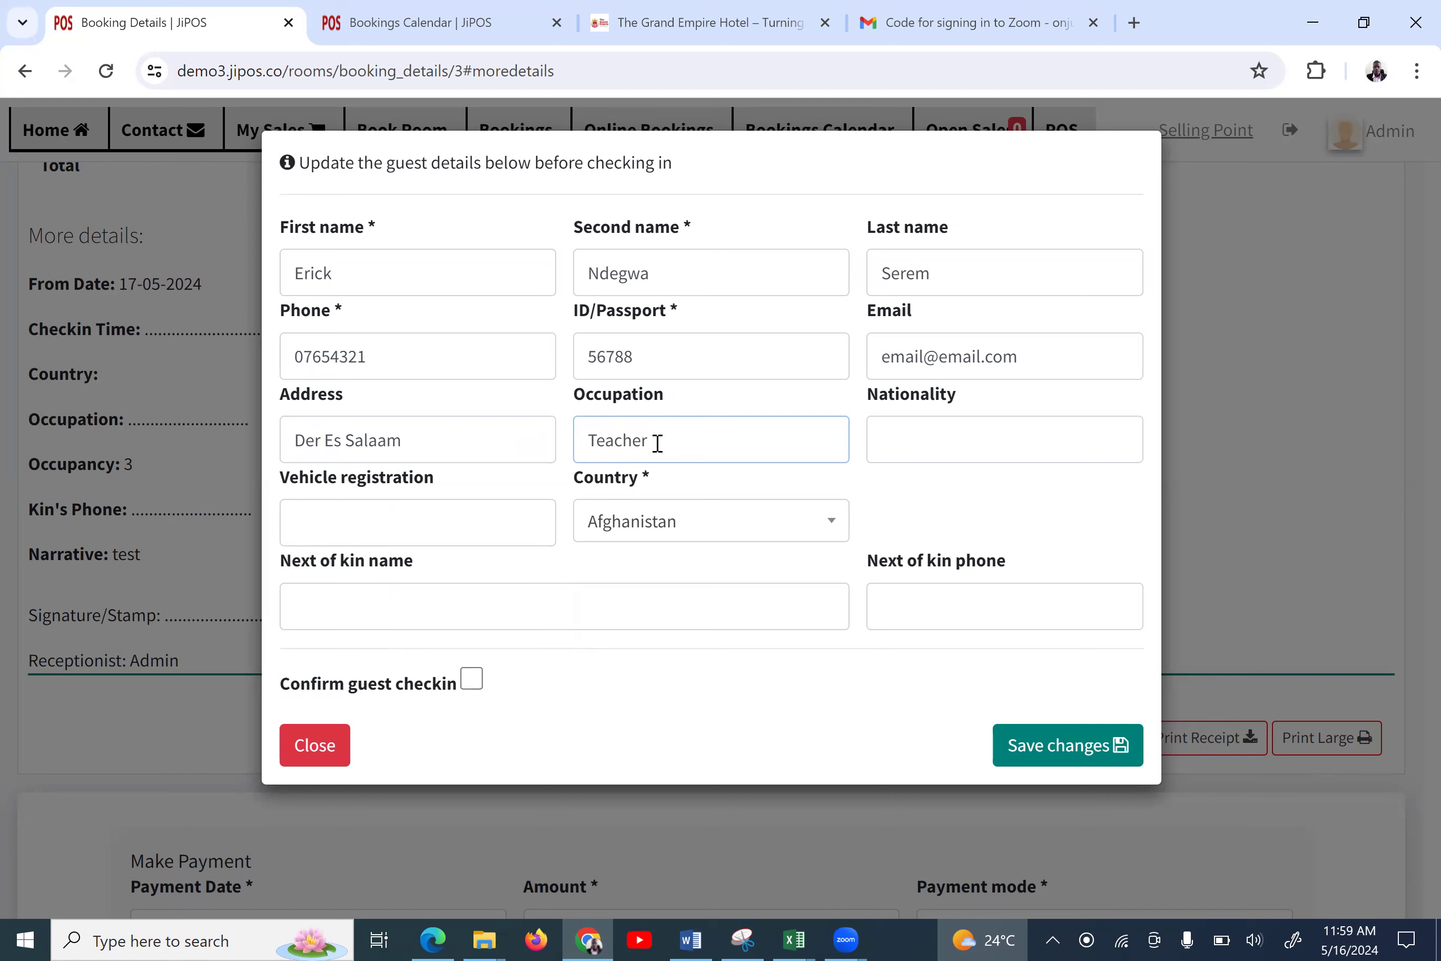
pyautogui.click(874, 446)
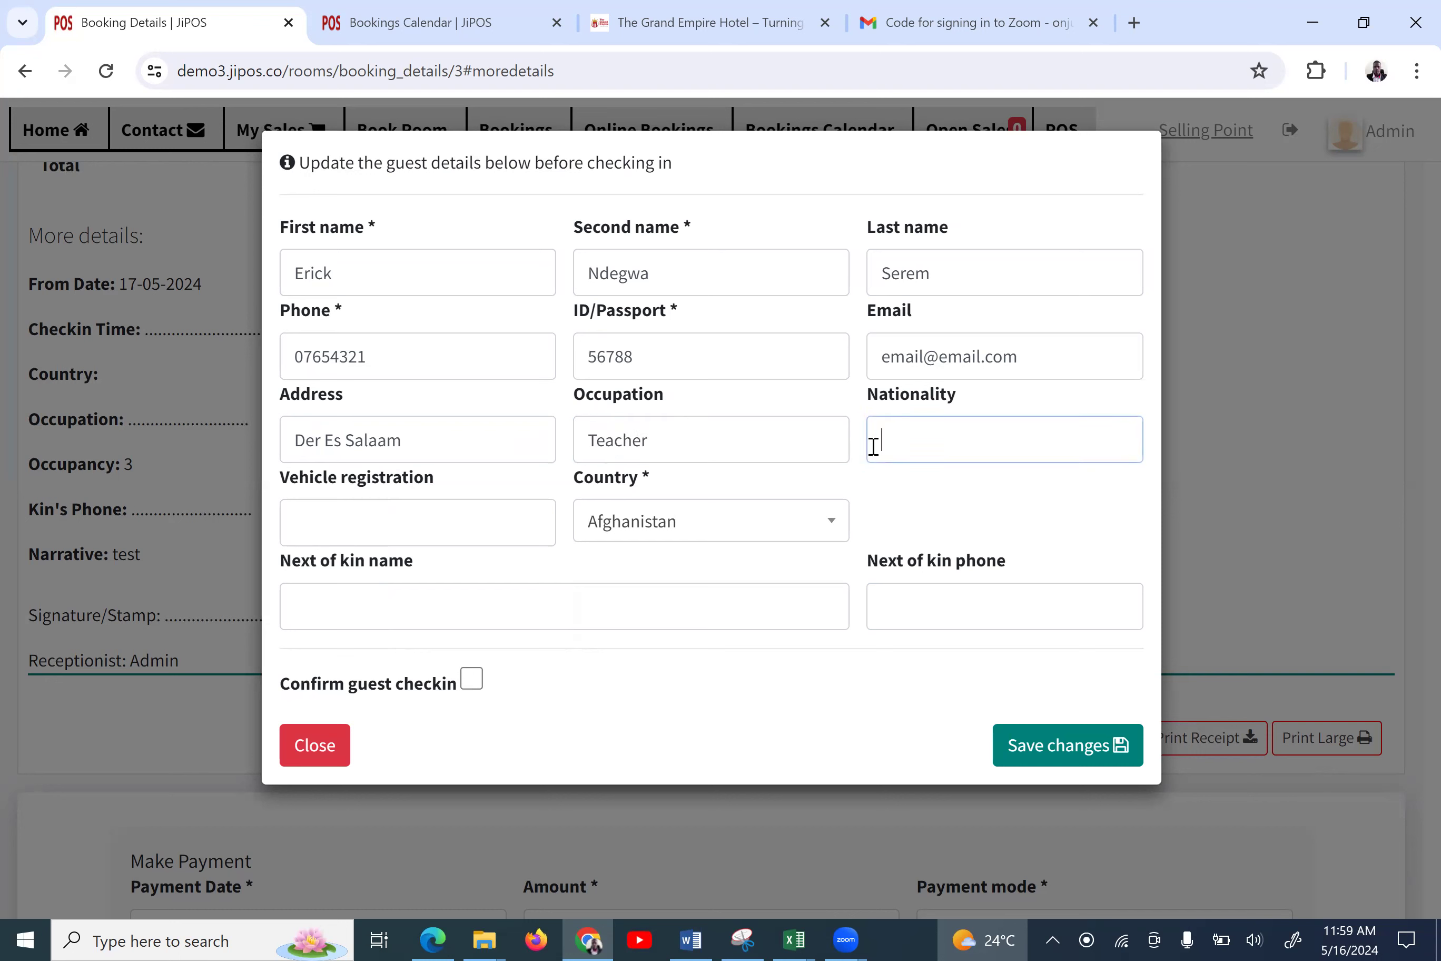
pyautogui.write('Tz')
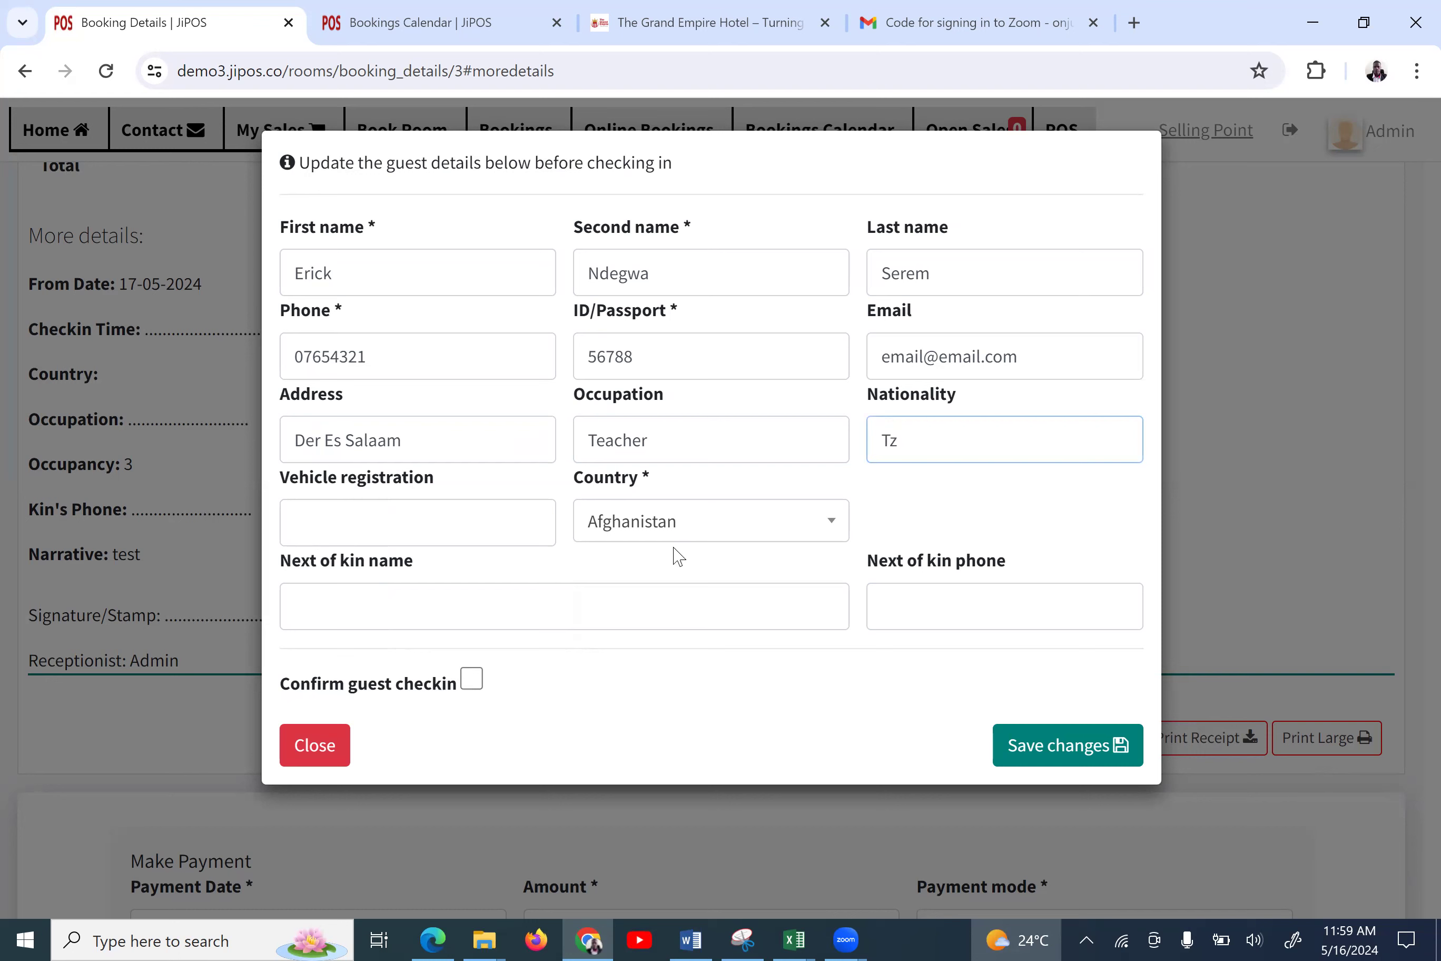
pyautogui.click(465, 511)
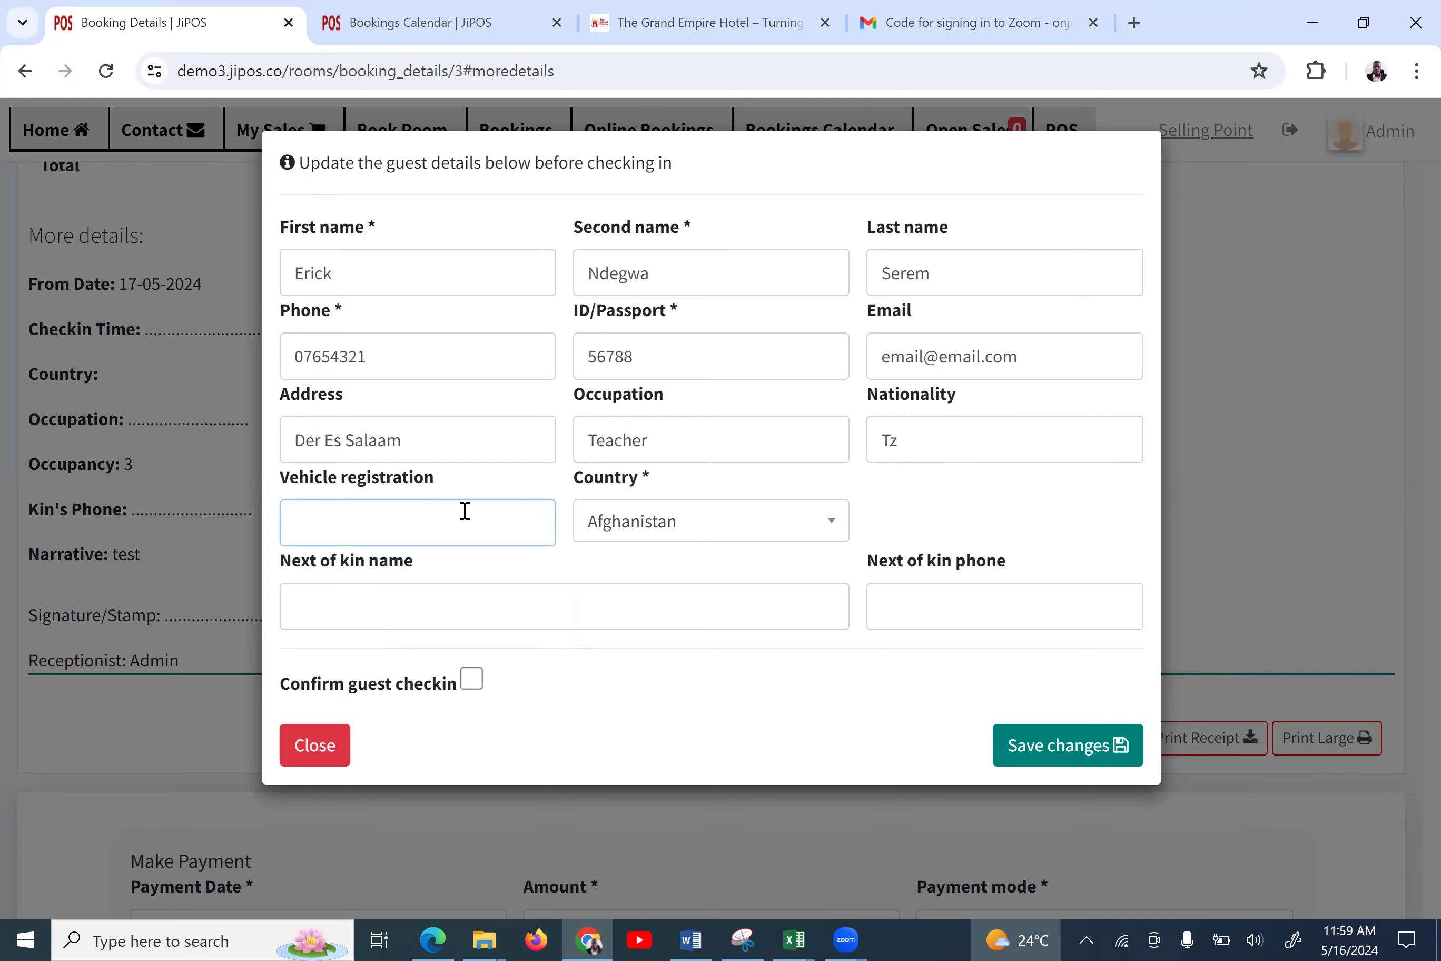
pyautogui.write('TY778R')
# Set country Tanzania, add next-of-kin name and phone, confirm check-in and save
pyautogui.click(596, 538)
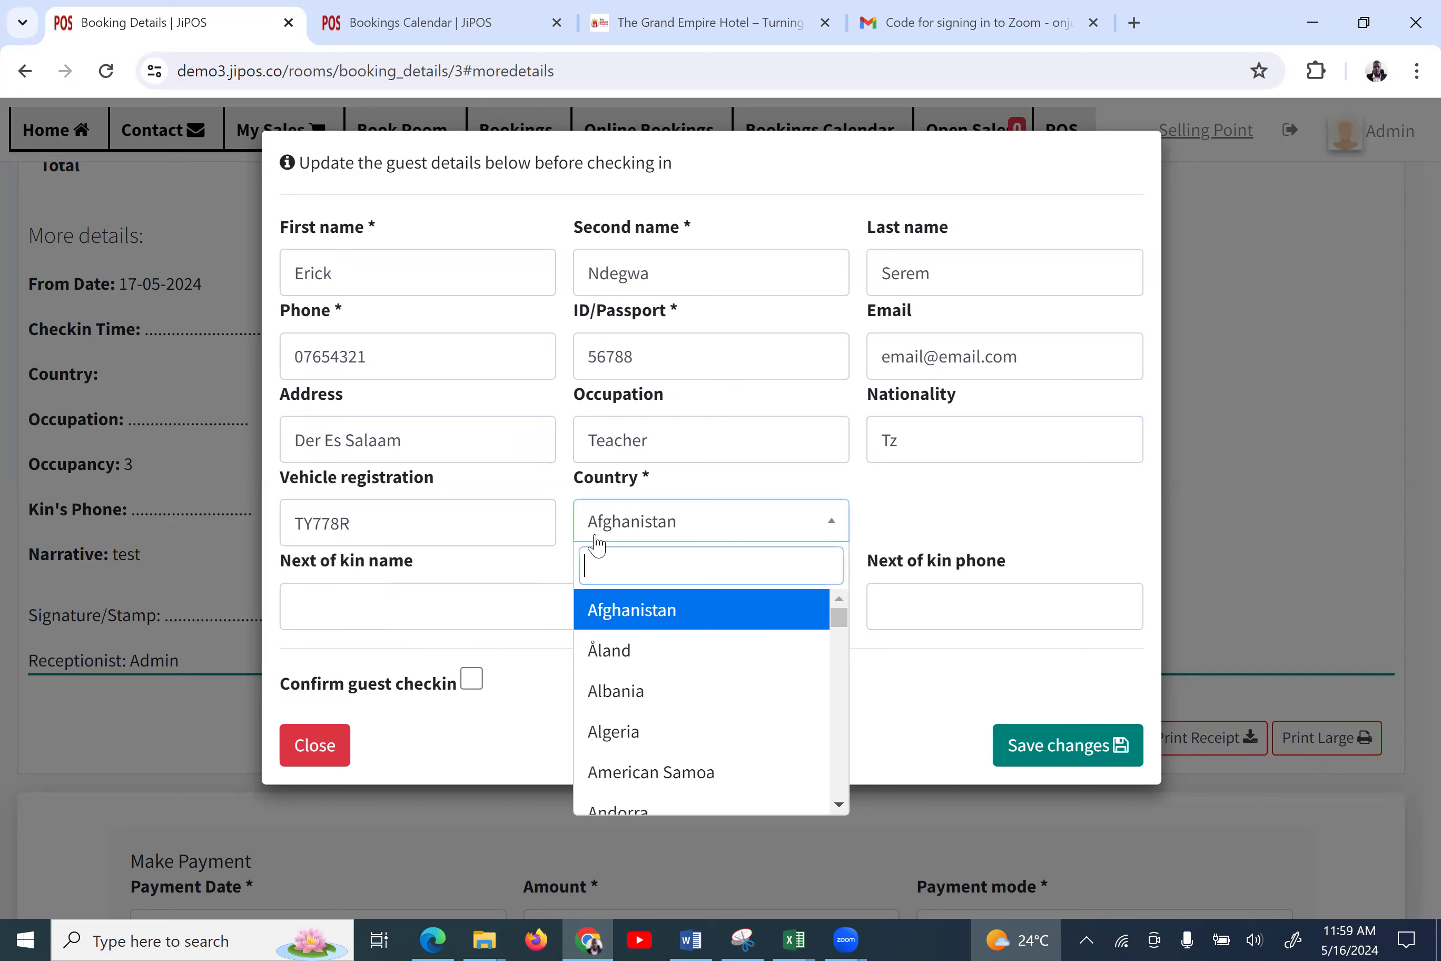
pyautogui.write('K')
pyautogui.press('BackSpace')
pyautogui.write('TANZ')
pyautogui.press('Return')
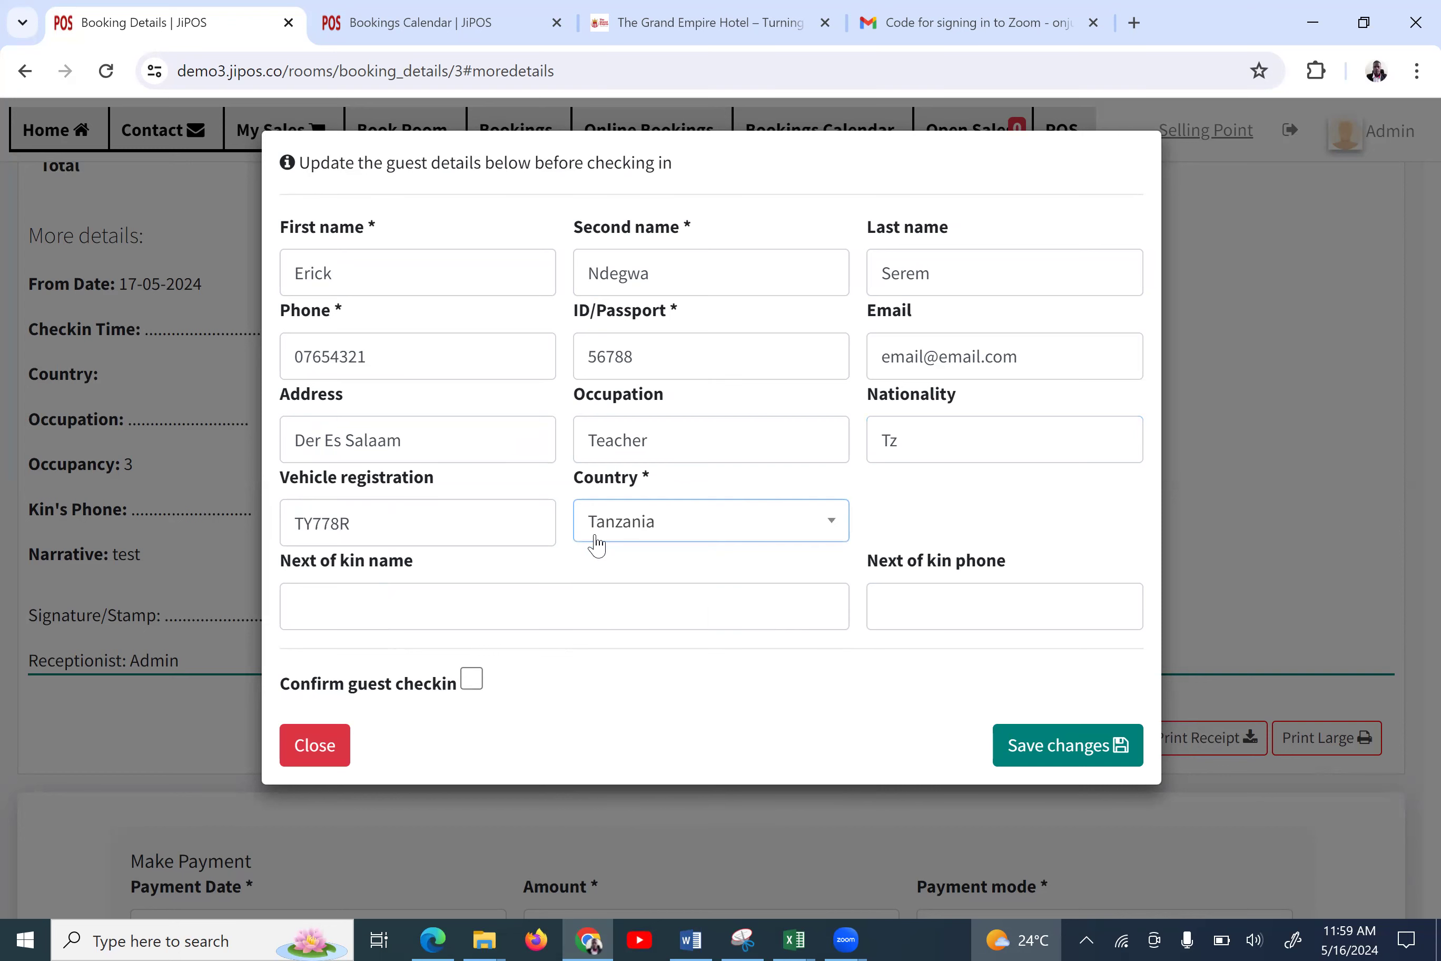
pyautogui.click(482, 607)
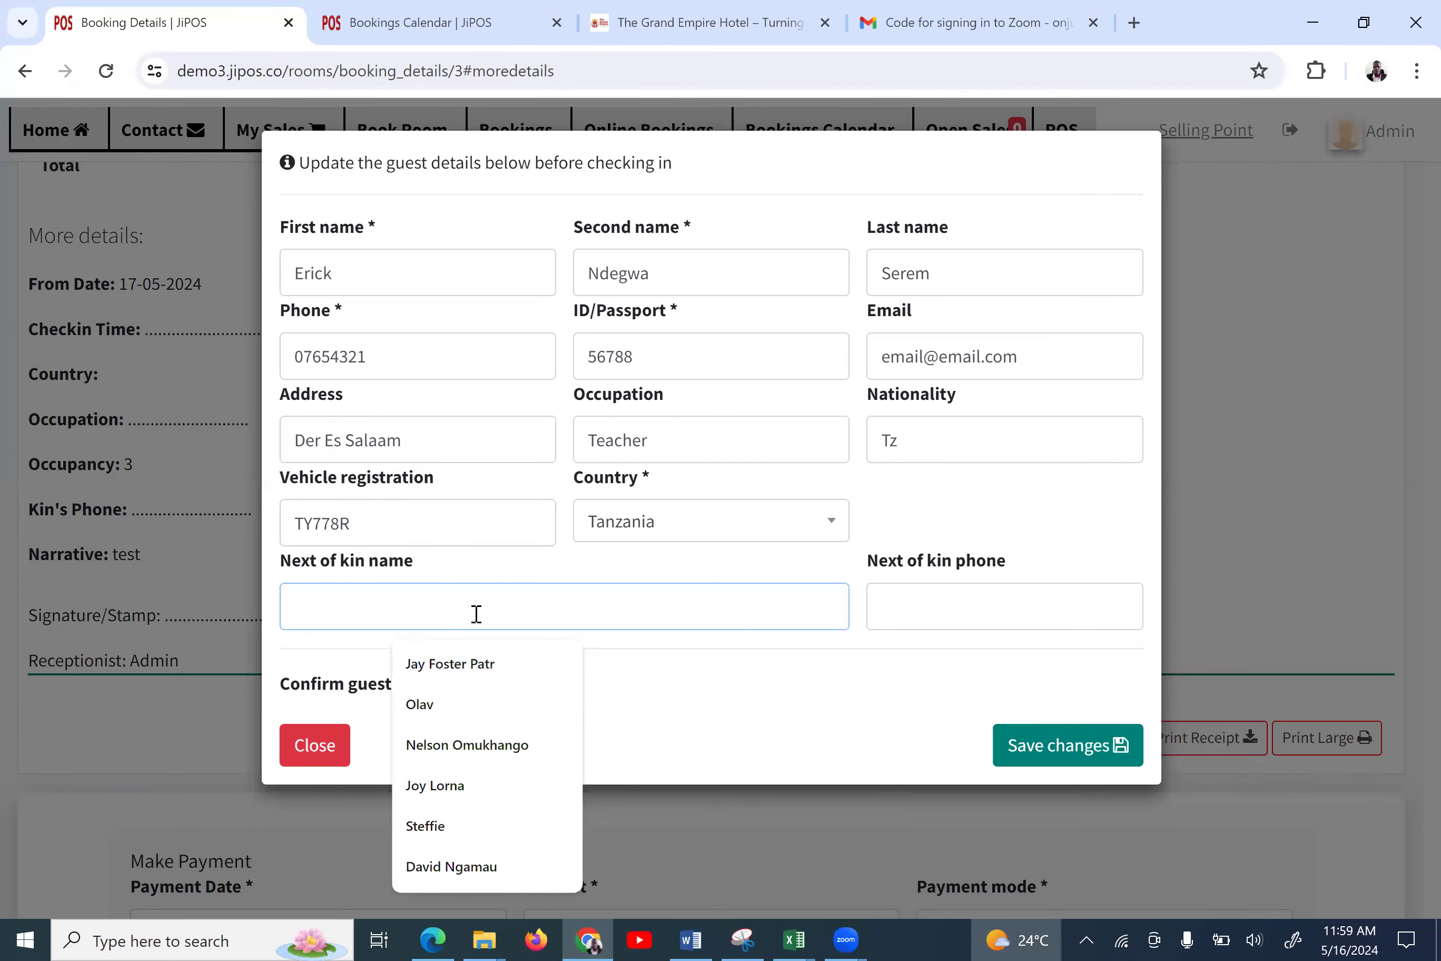
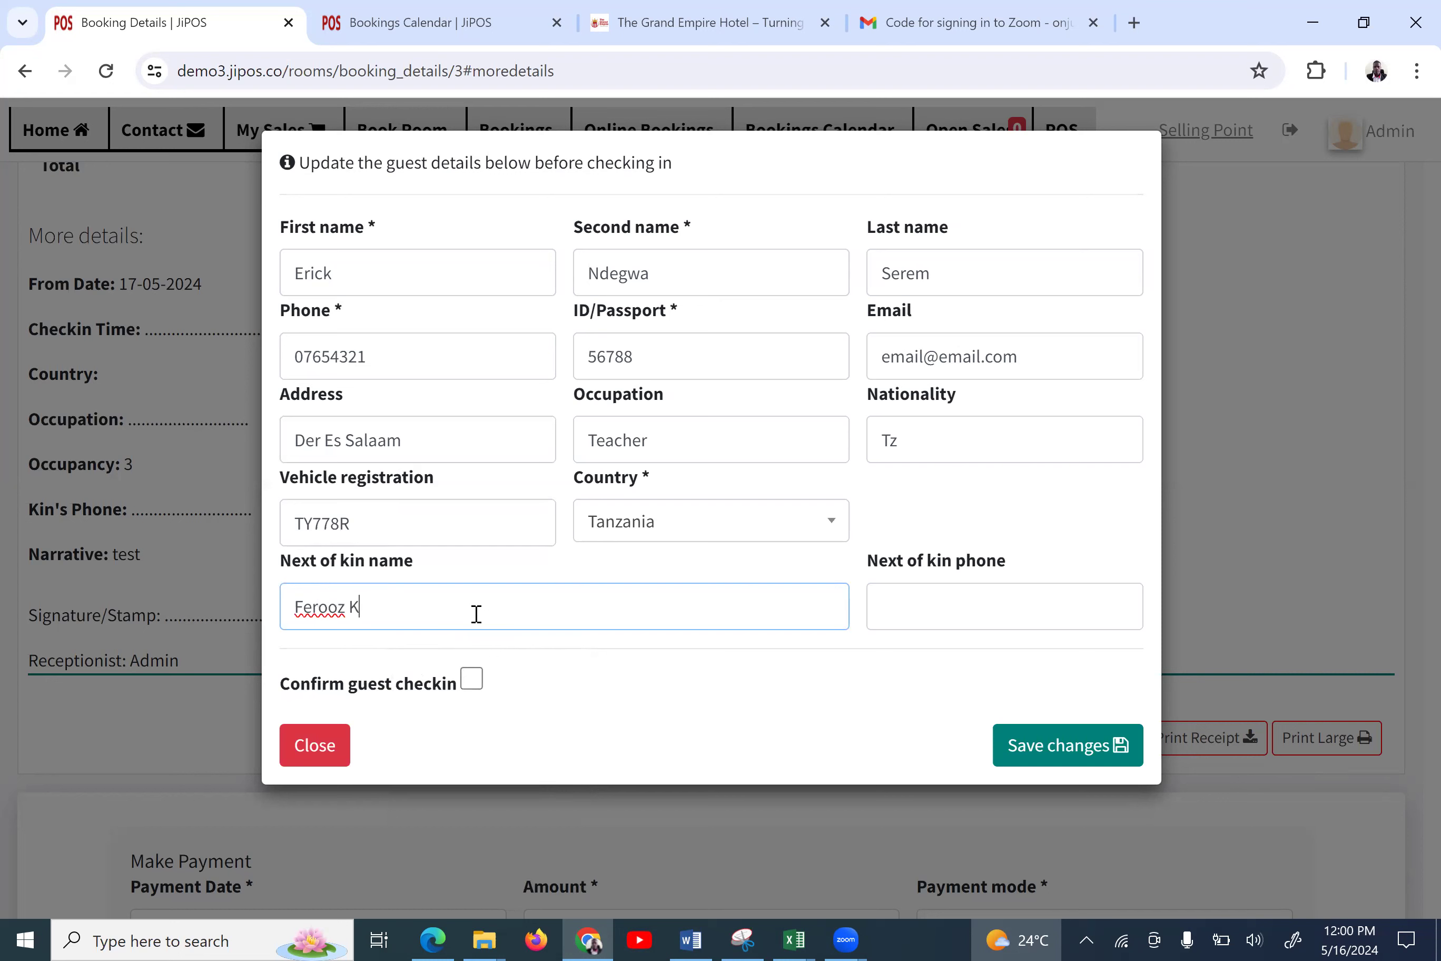
pyautogui.click(906, 600)
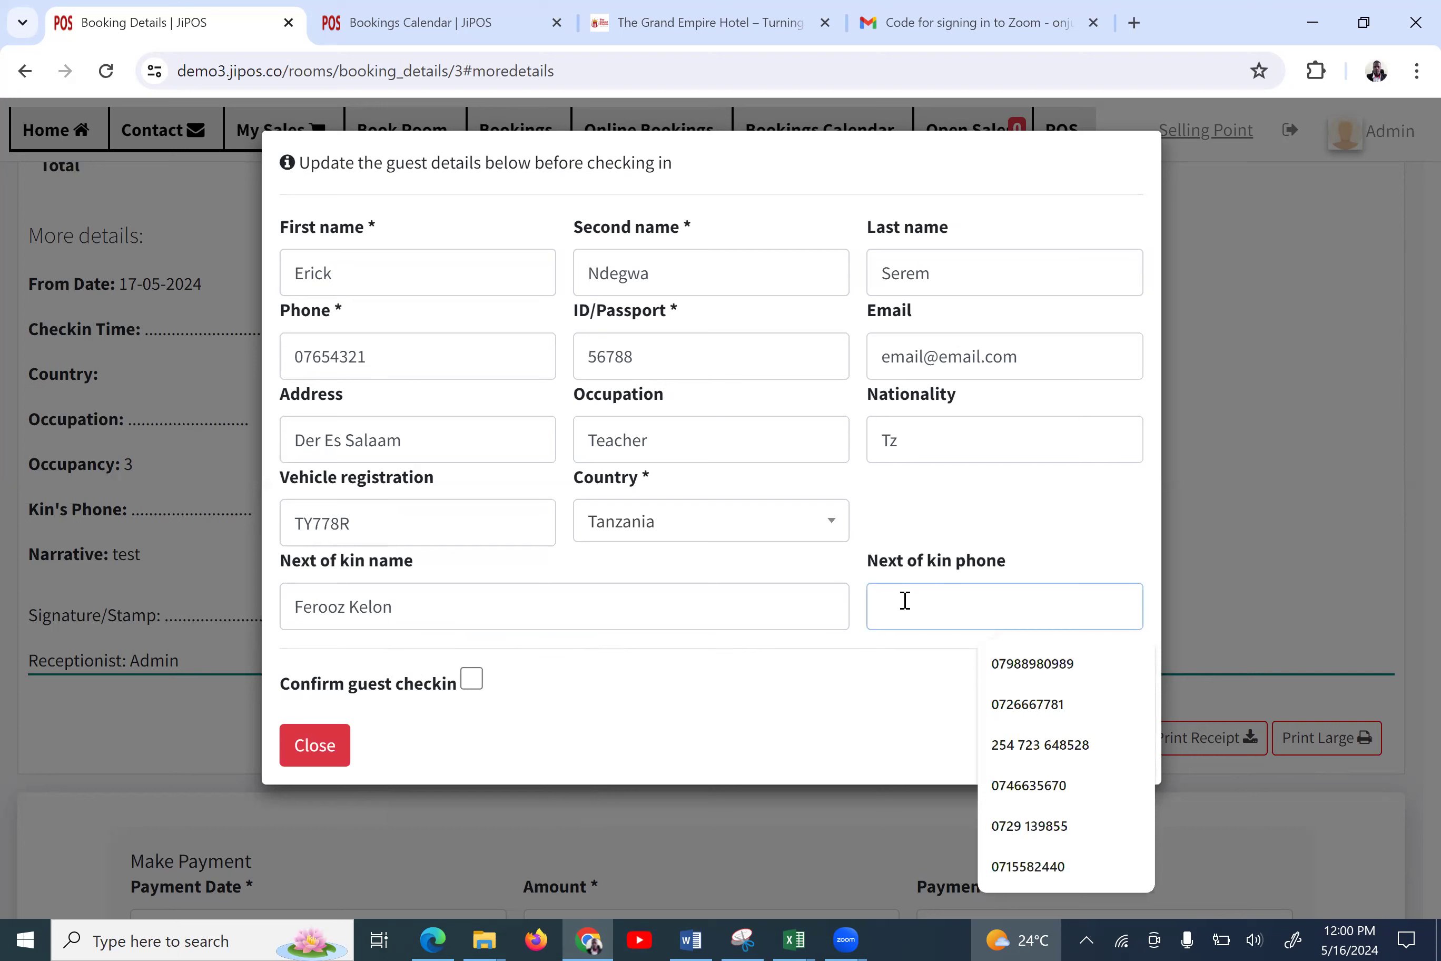
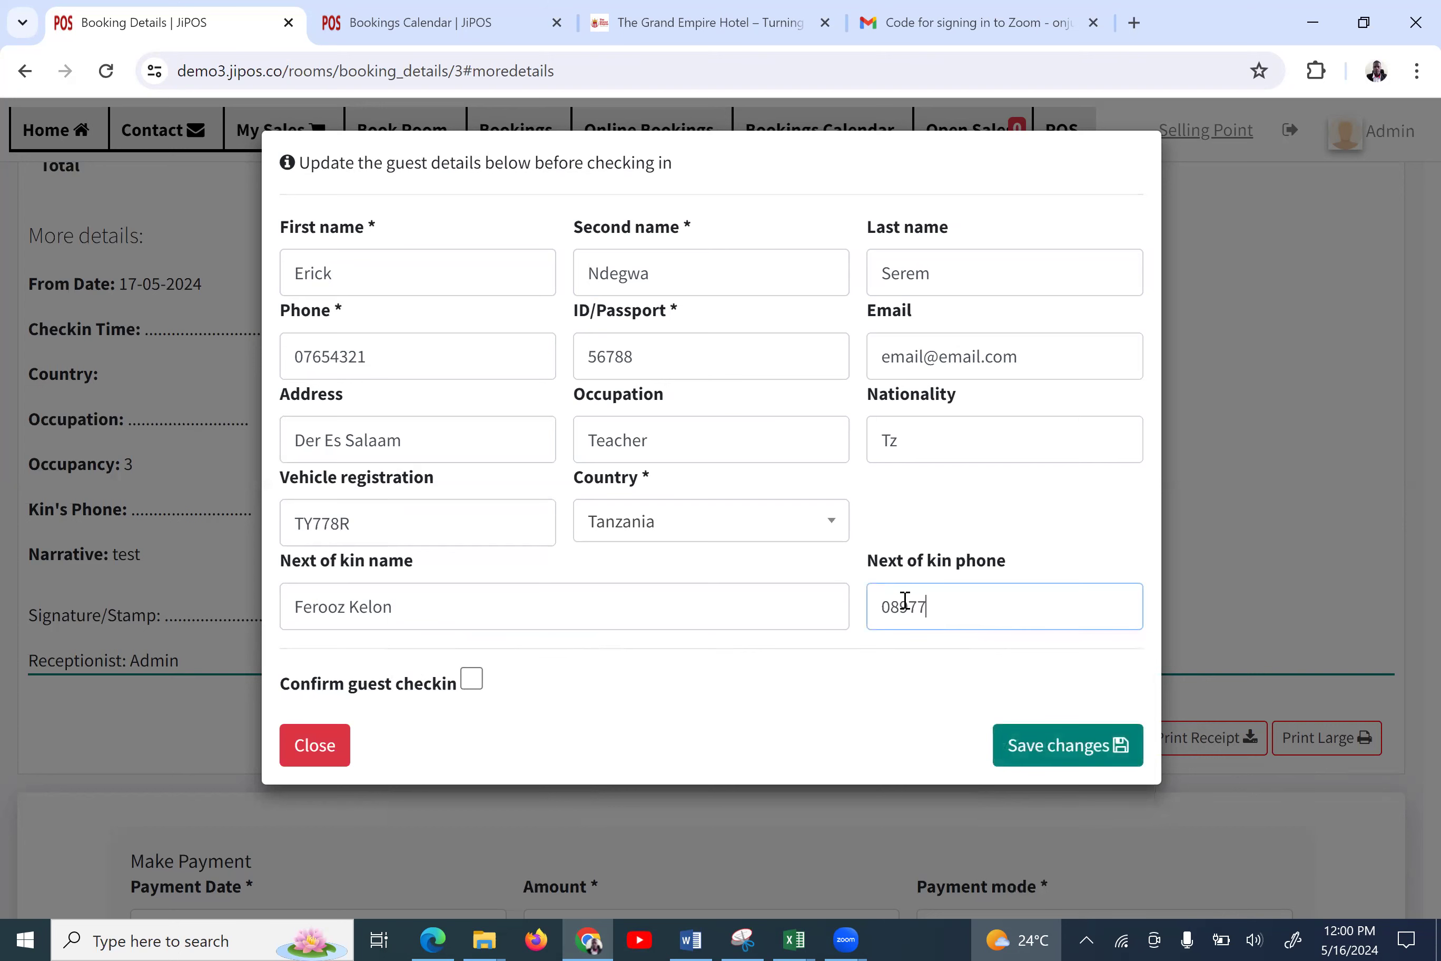
pyautogui.click(471, 680)
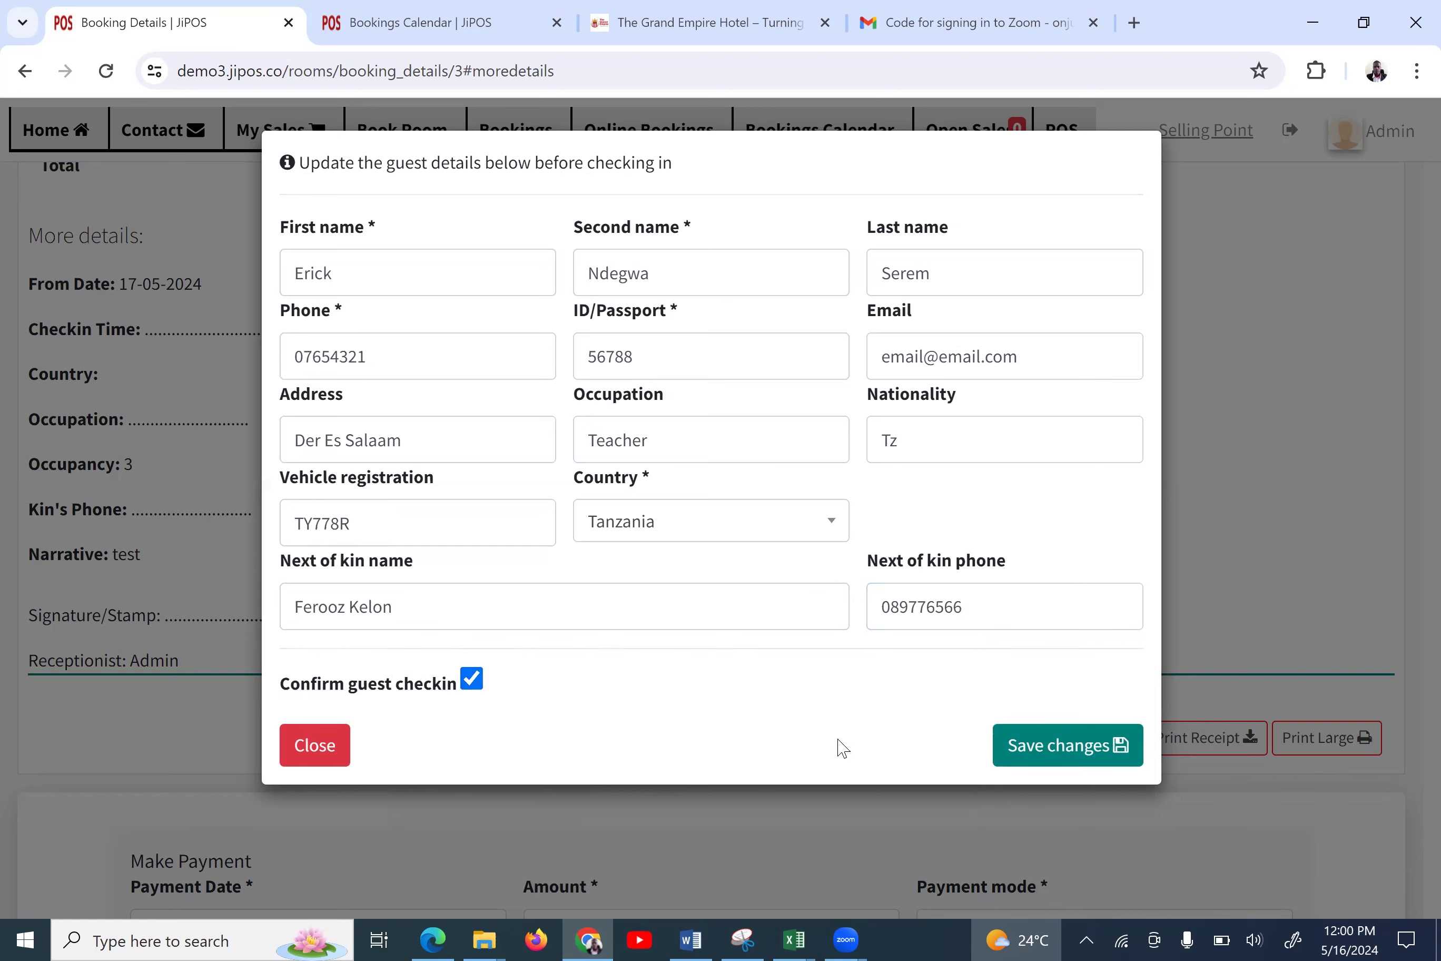
pyautogui.click(1069, 753)
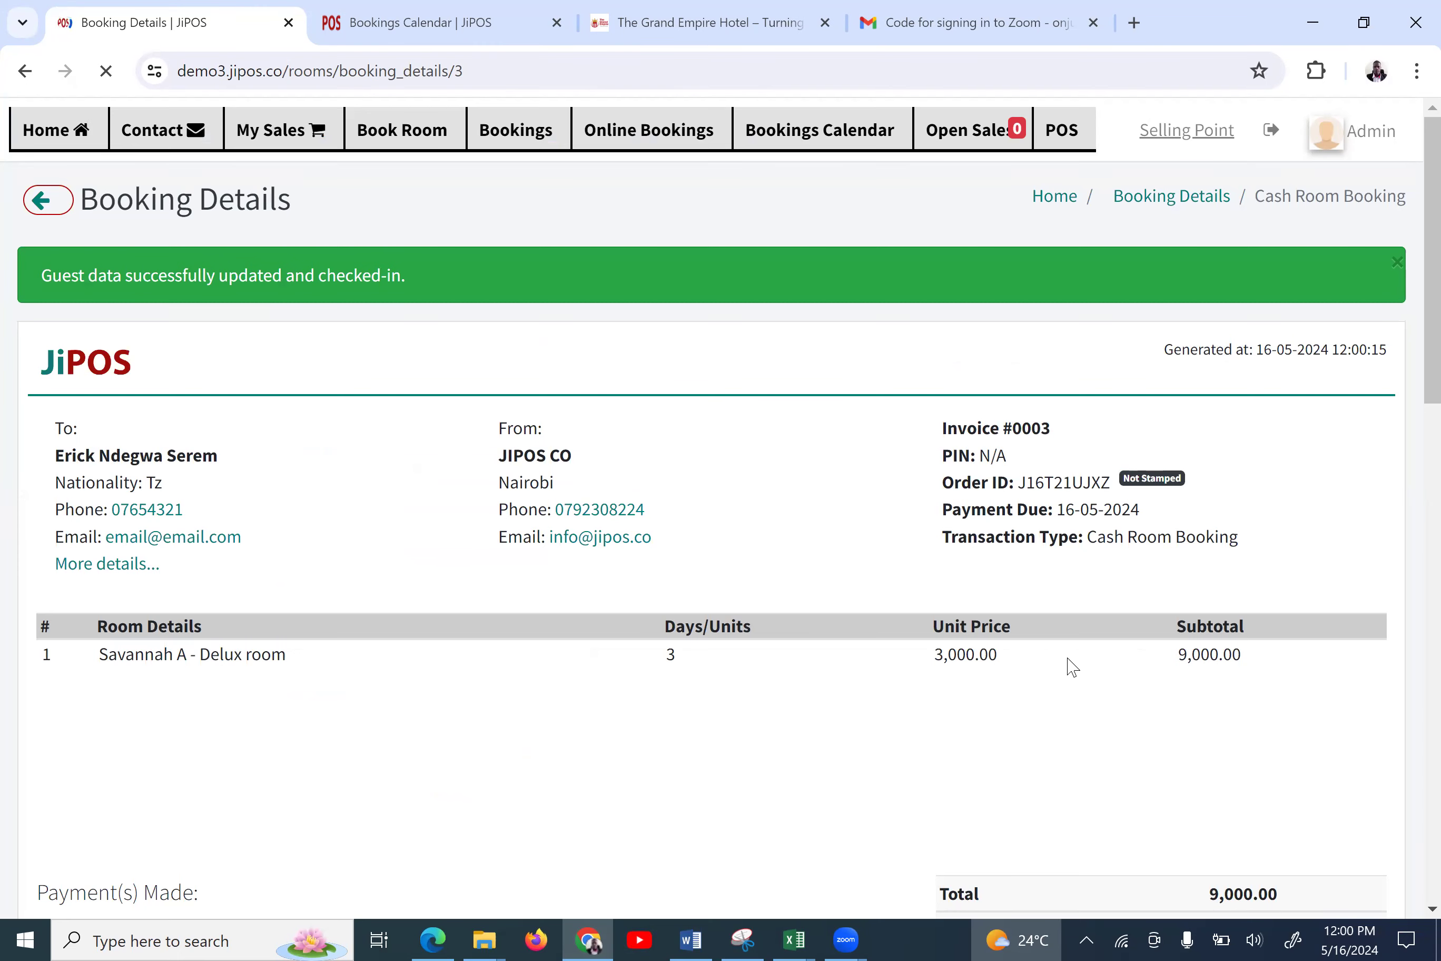
# Scroll through the reloaded booking's invoice, payments, food orders and More details sections
pyautogui.scroll(-10, 920, 654)
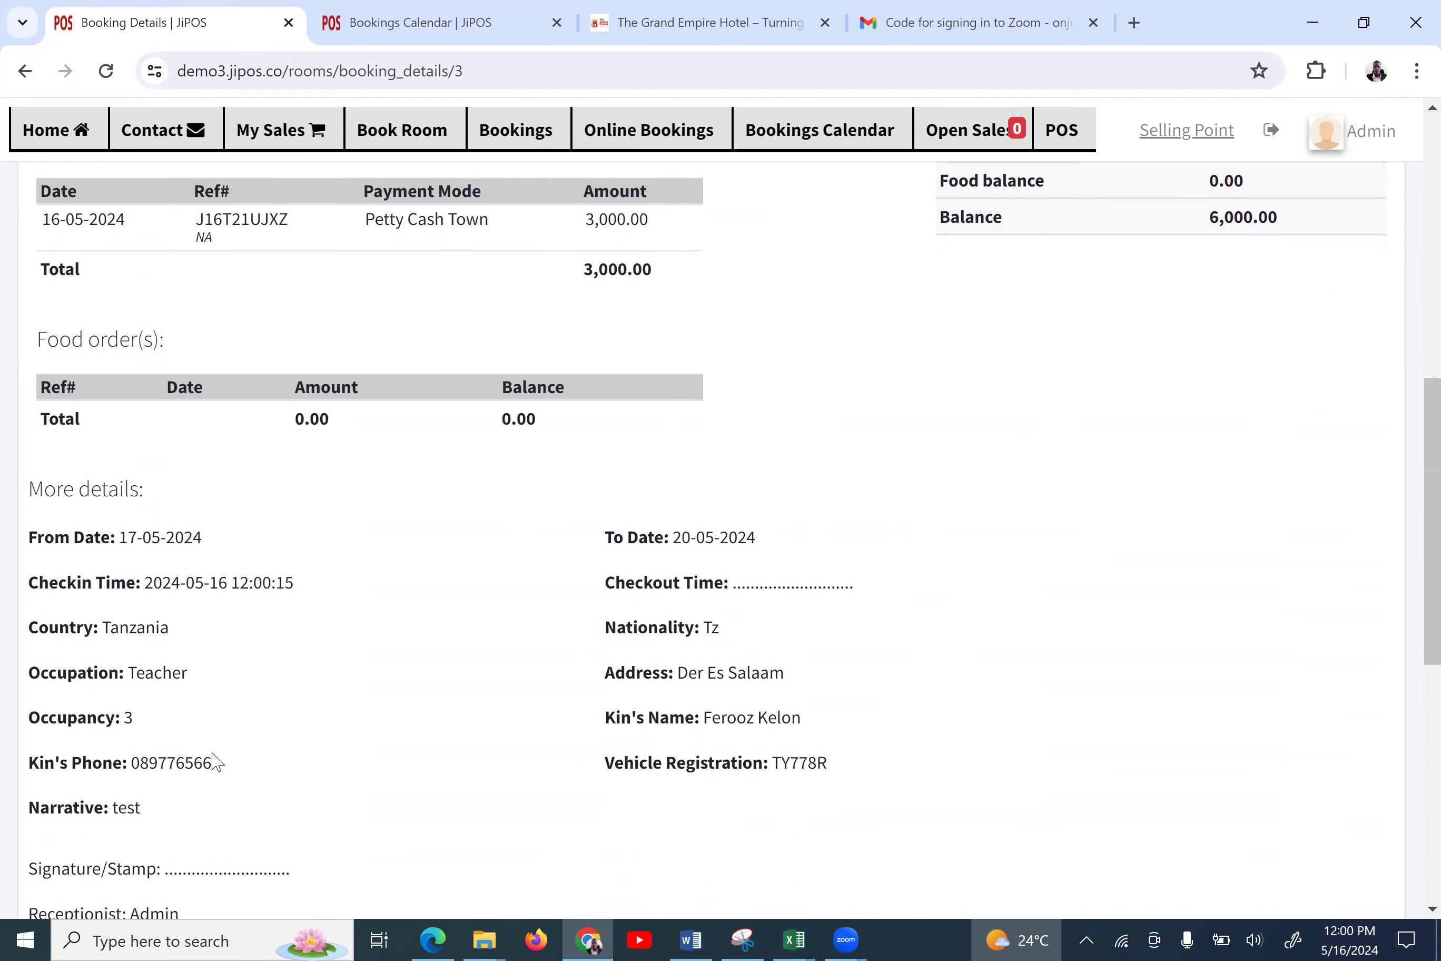
pyautogui.scroll(-2, 214, 762)
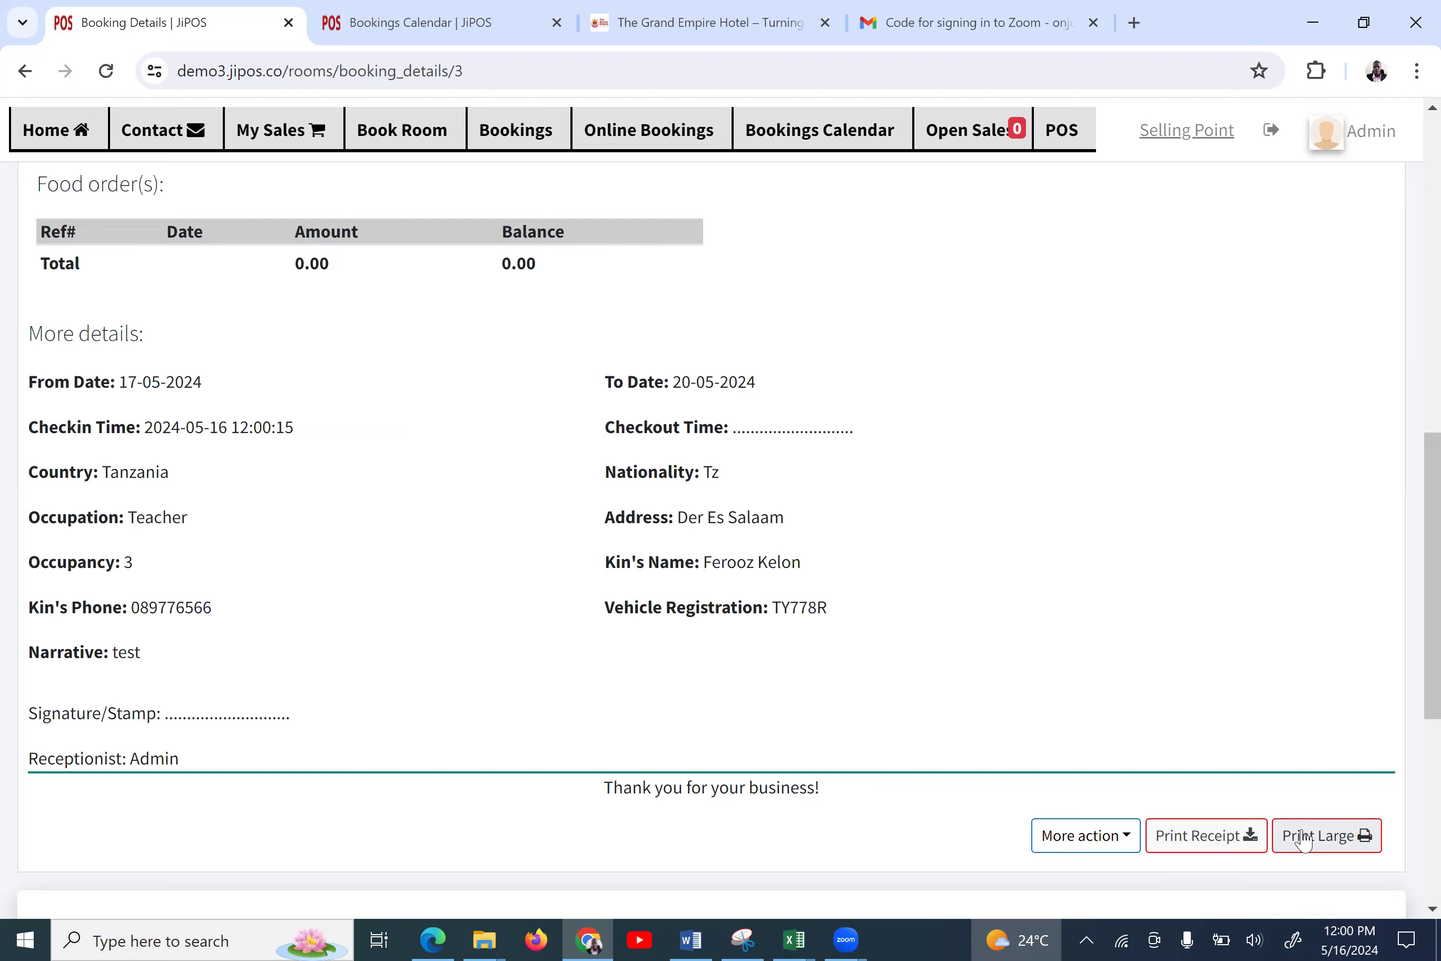
pyautogui.scroll(3, 1121, 715)
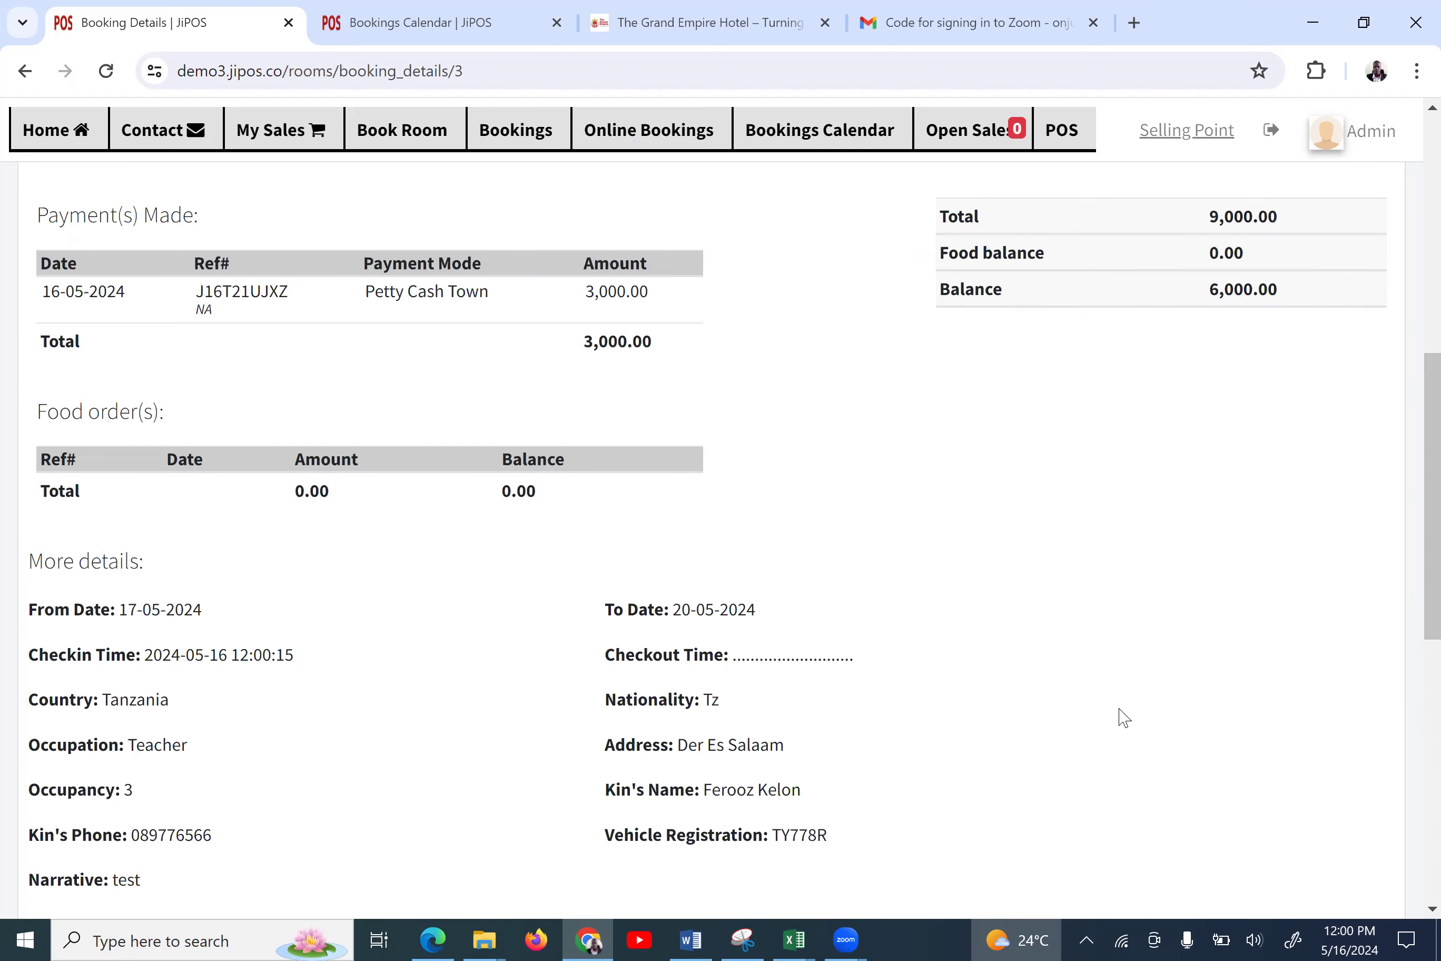
pyautogui.scroll(5, 1123, 717)
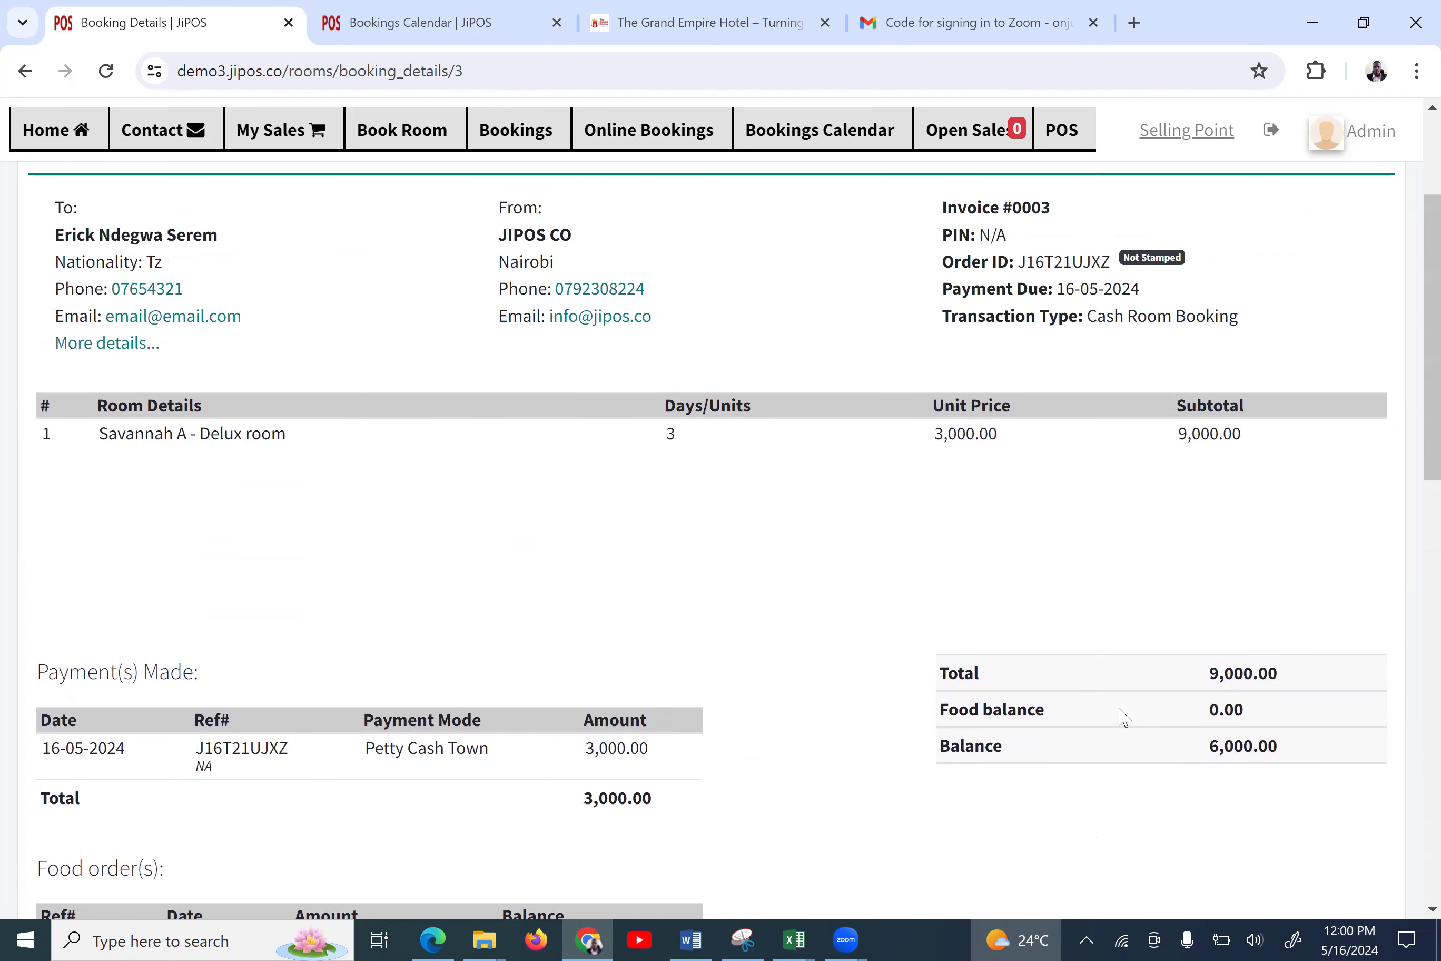
pyautogui.scroll(-10, 1124, 718)
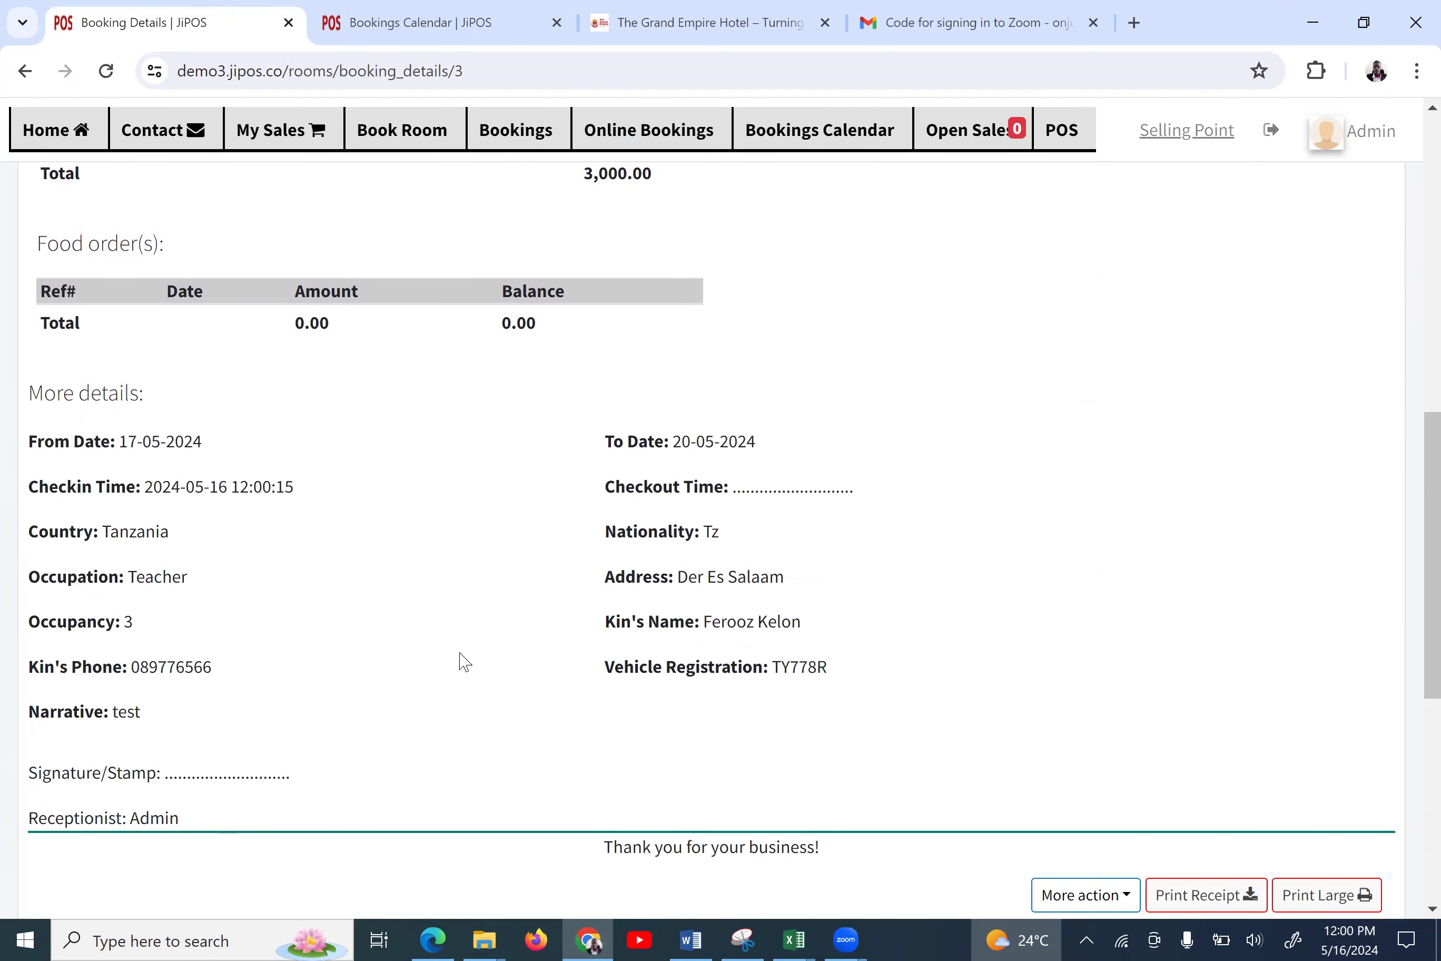
pyautogui.scroll(8, 464, 662)
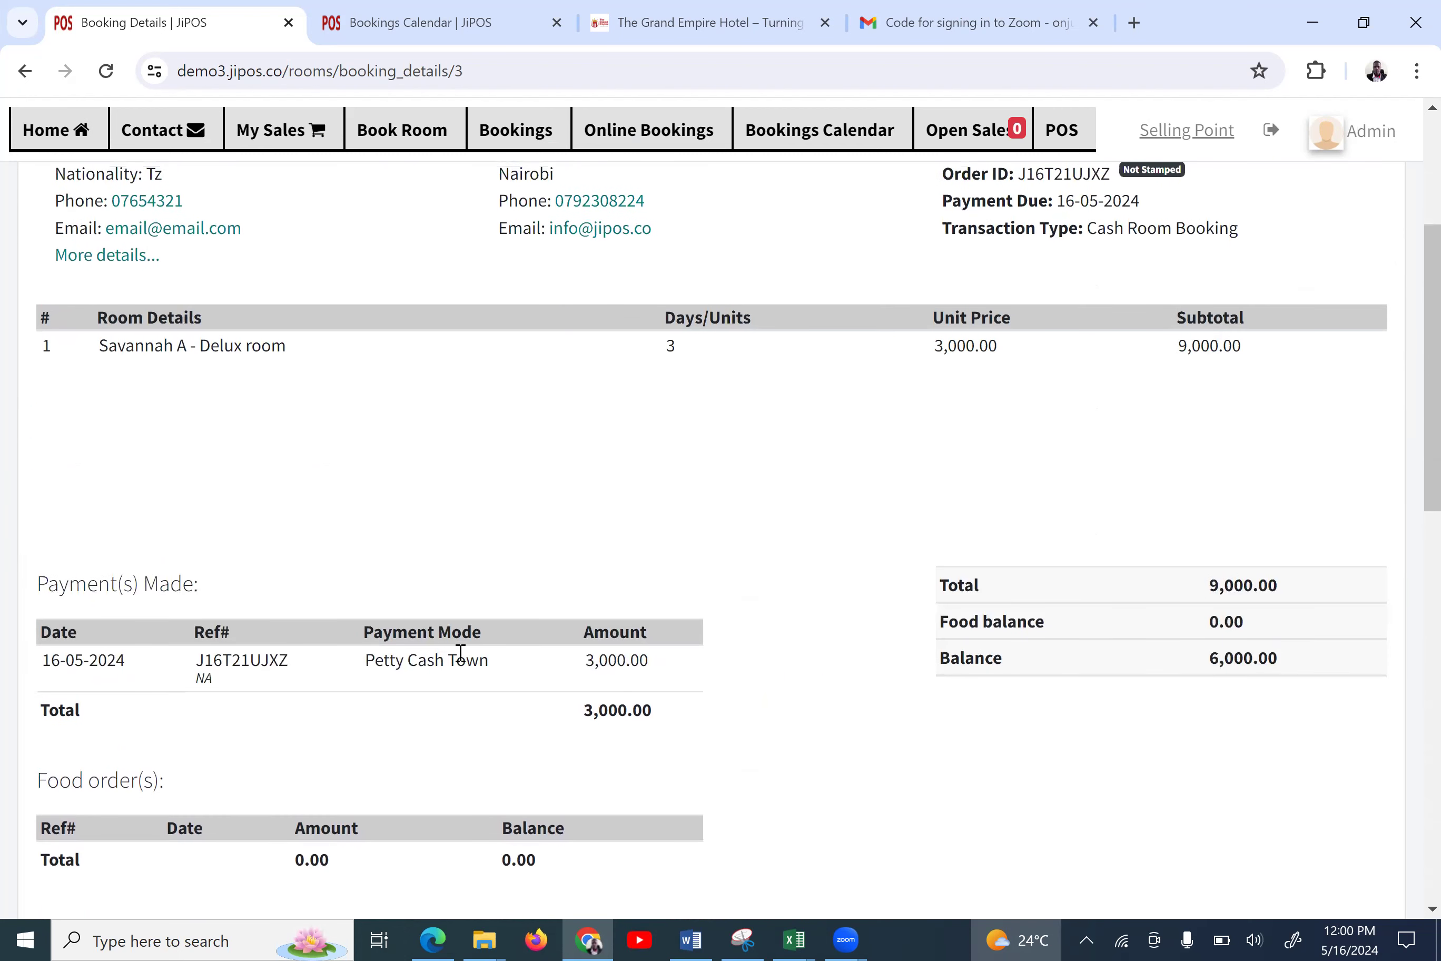
pyautogui.scroll(2, 462, 657)
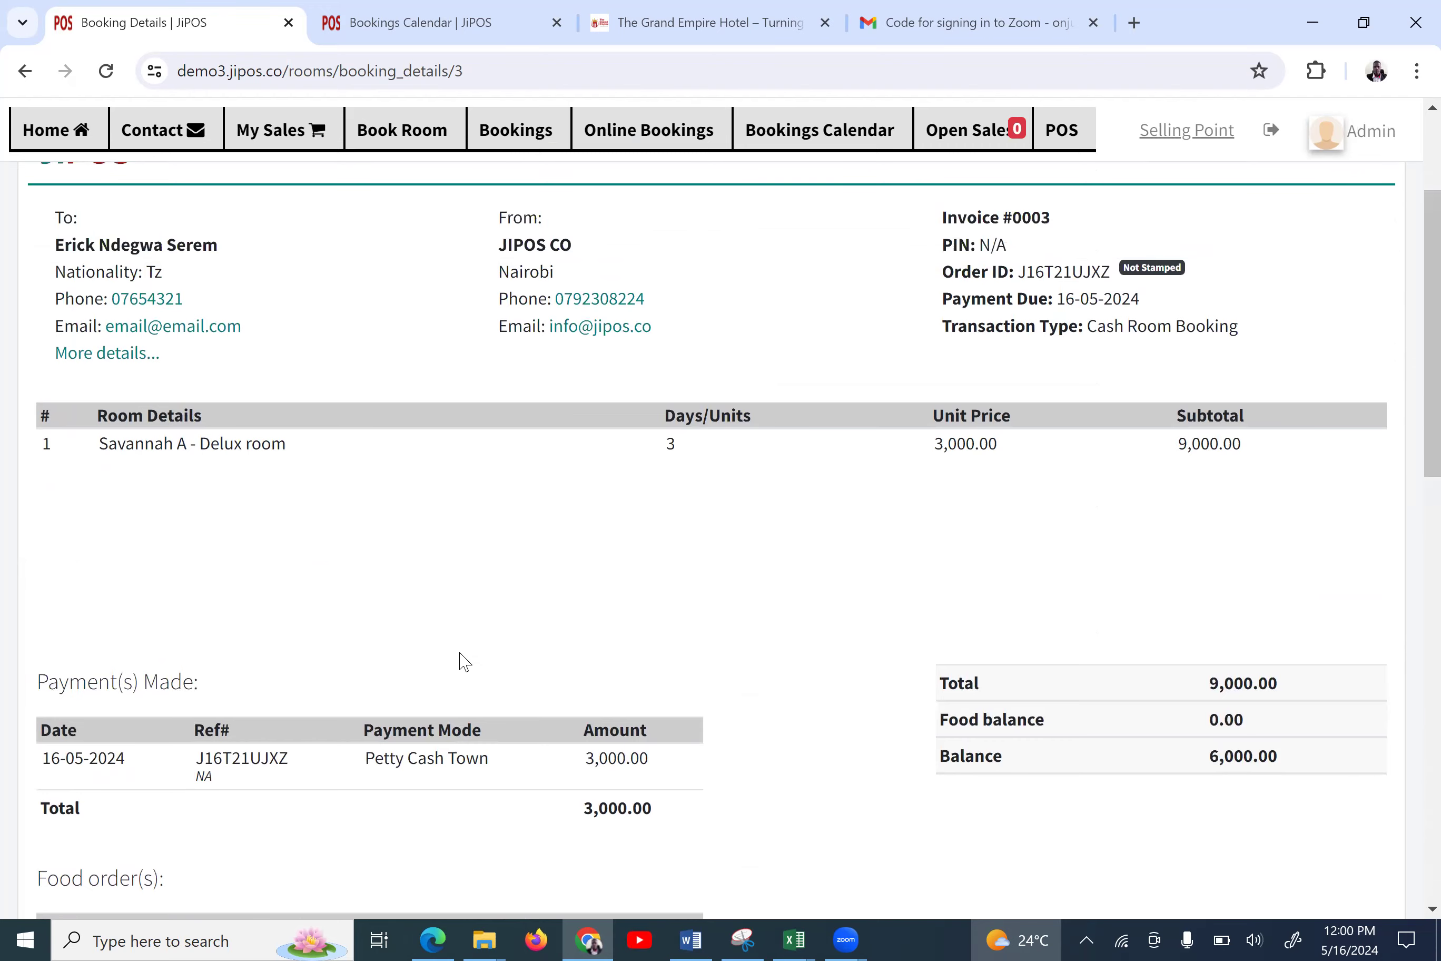
pyautogui.scroll(2, 464, 662)
pyautogui.scroll(-3, 464, 662)
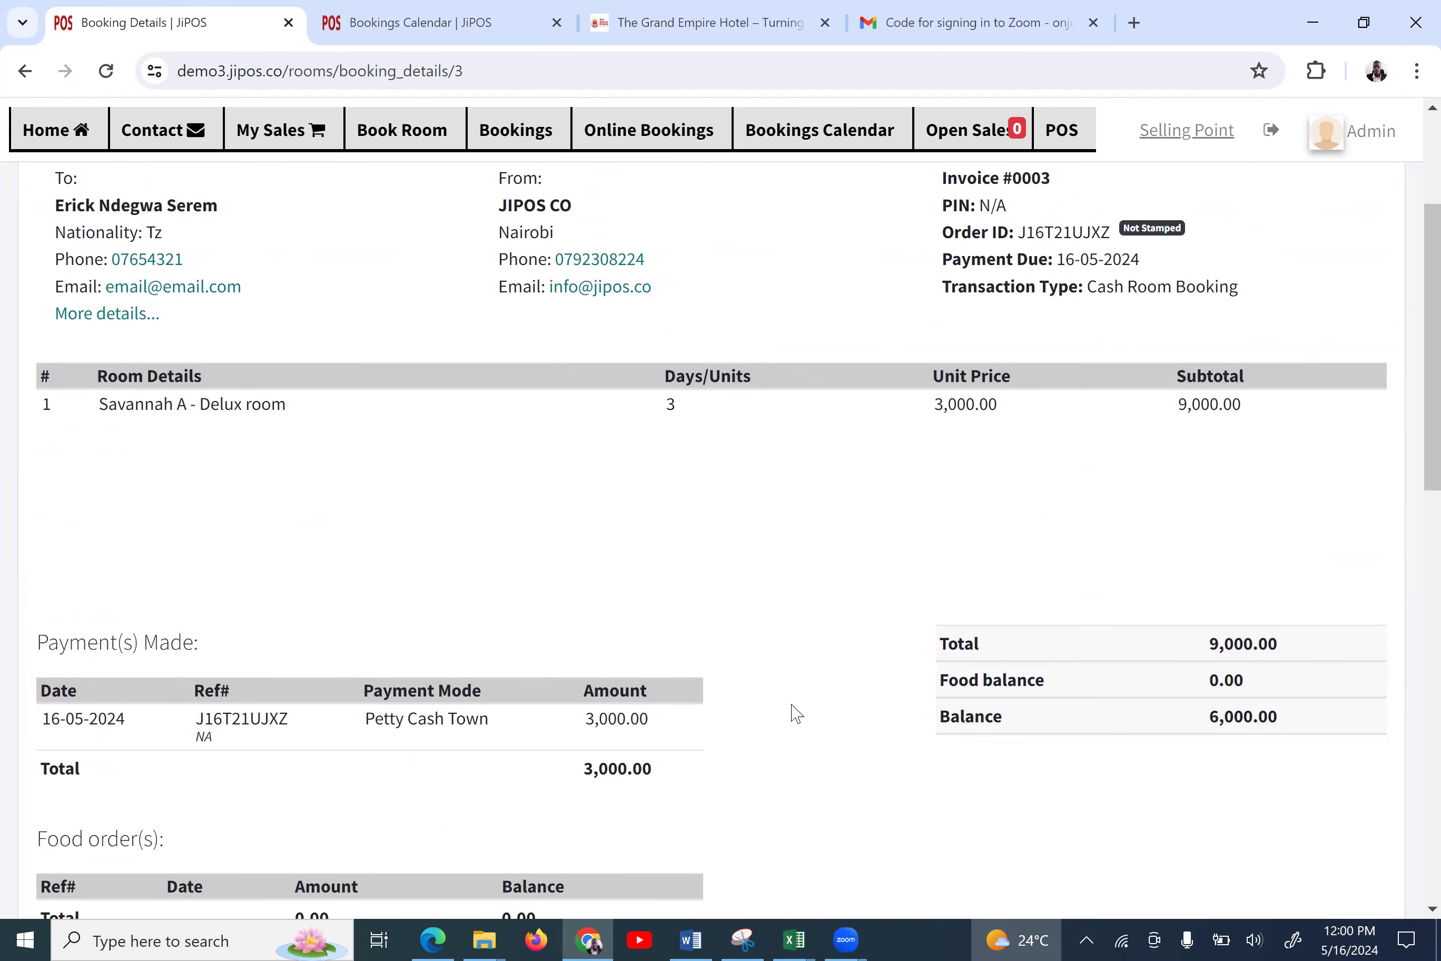
# Highlight the 6,000.00 Balance and the 3,000.00 payment amount, then move to the Bookings Calendar
pyautogui.doubleClick(959, 715)
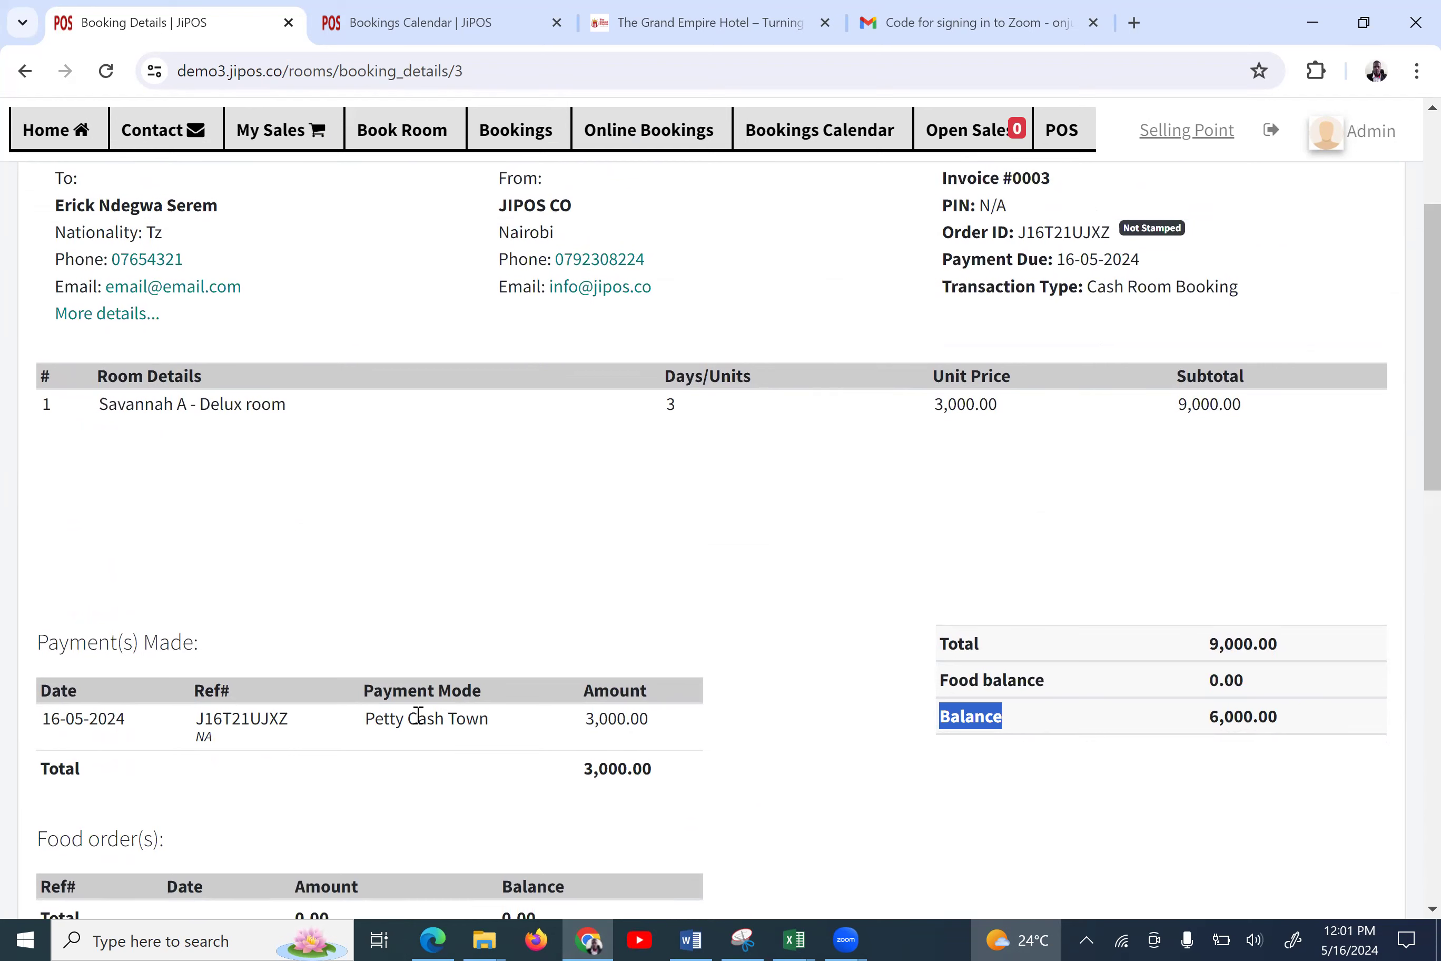
pyautogui.click(583, 722)
pyautogui.doubleClick(583, 723)
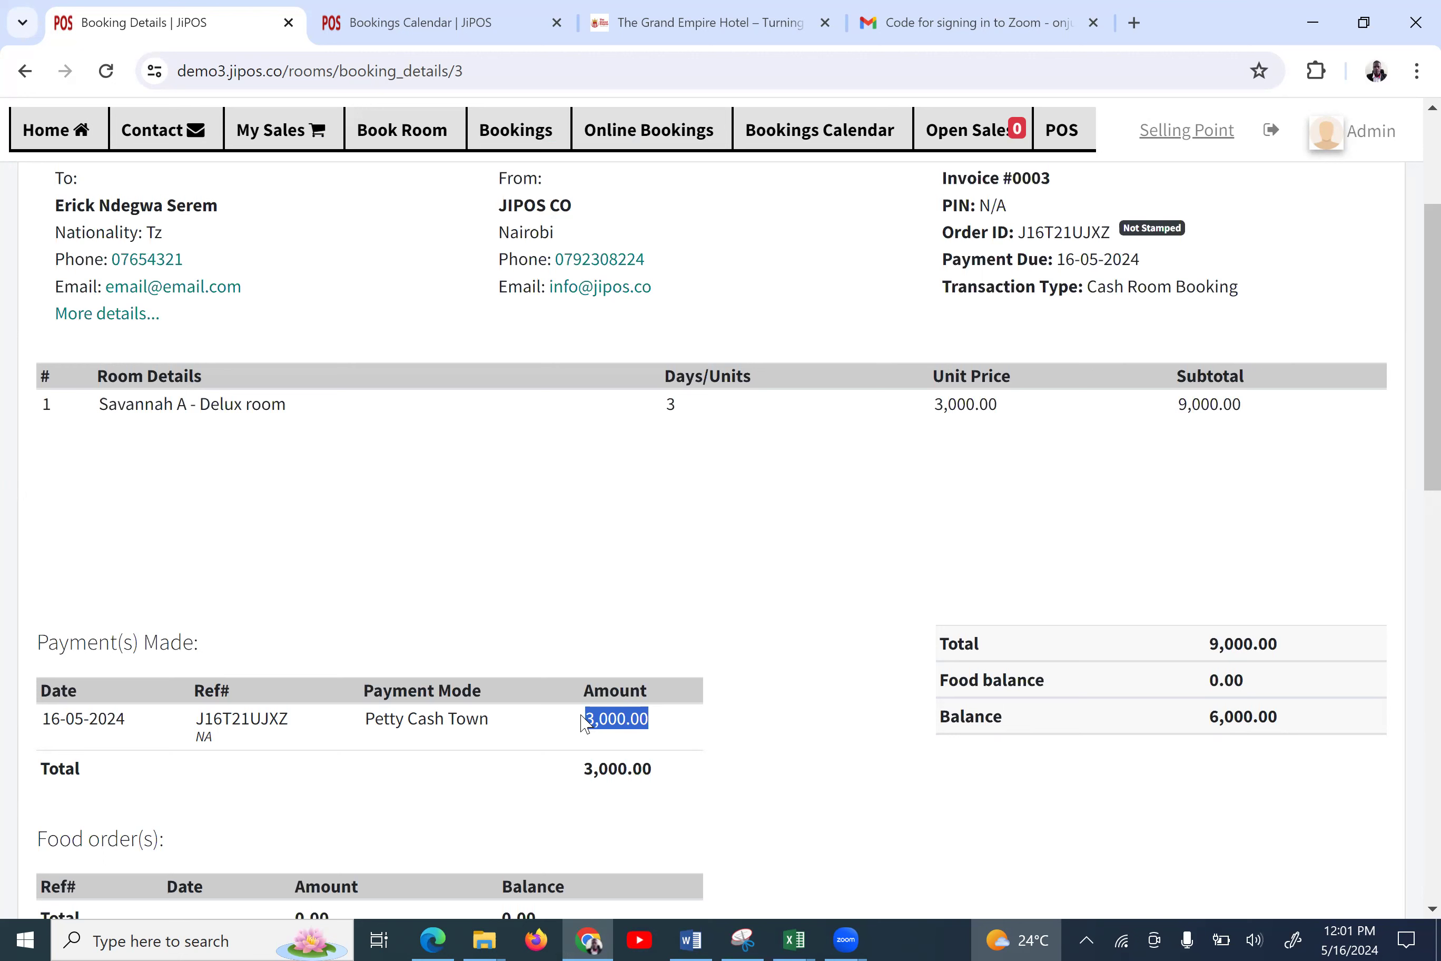
pyautogui.hotkey('ctrl', 'Tab')
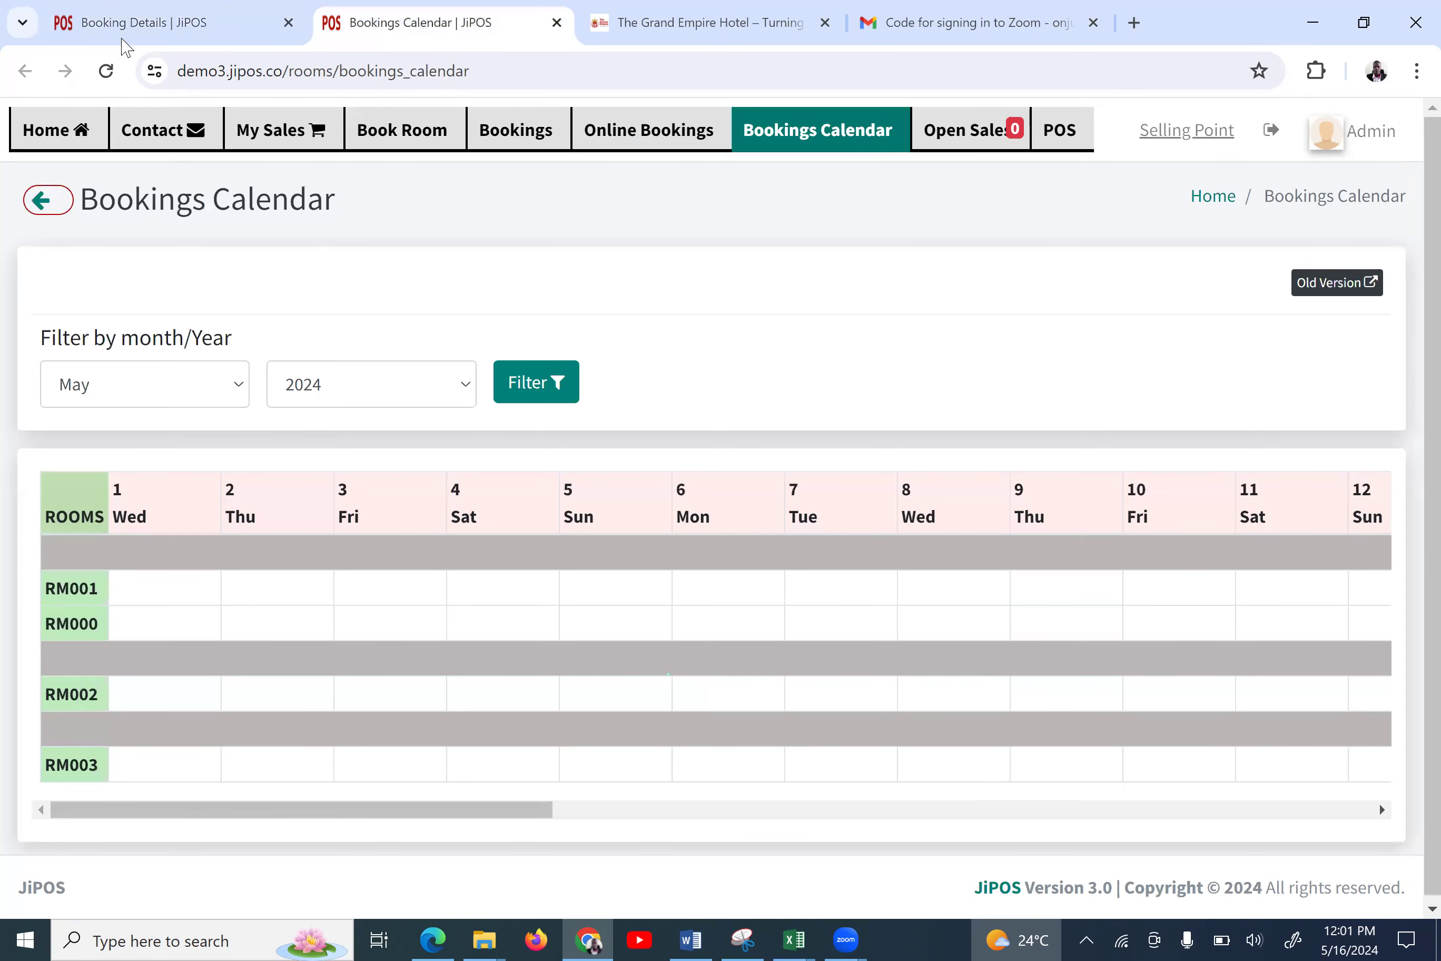
# Start a new order from the Home dashboard, selling from Main
pyautogui.click(73, 131)
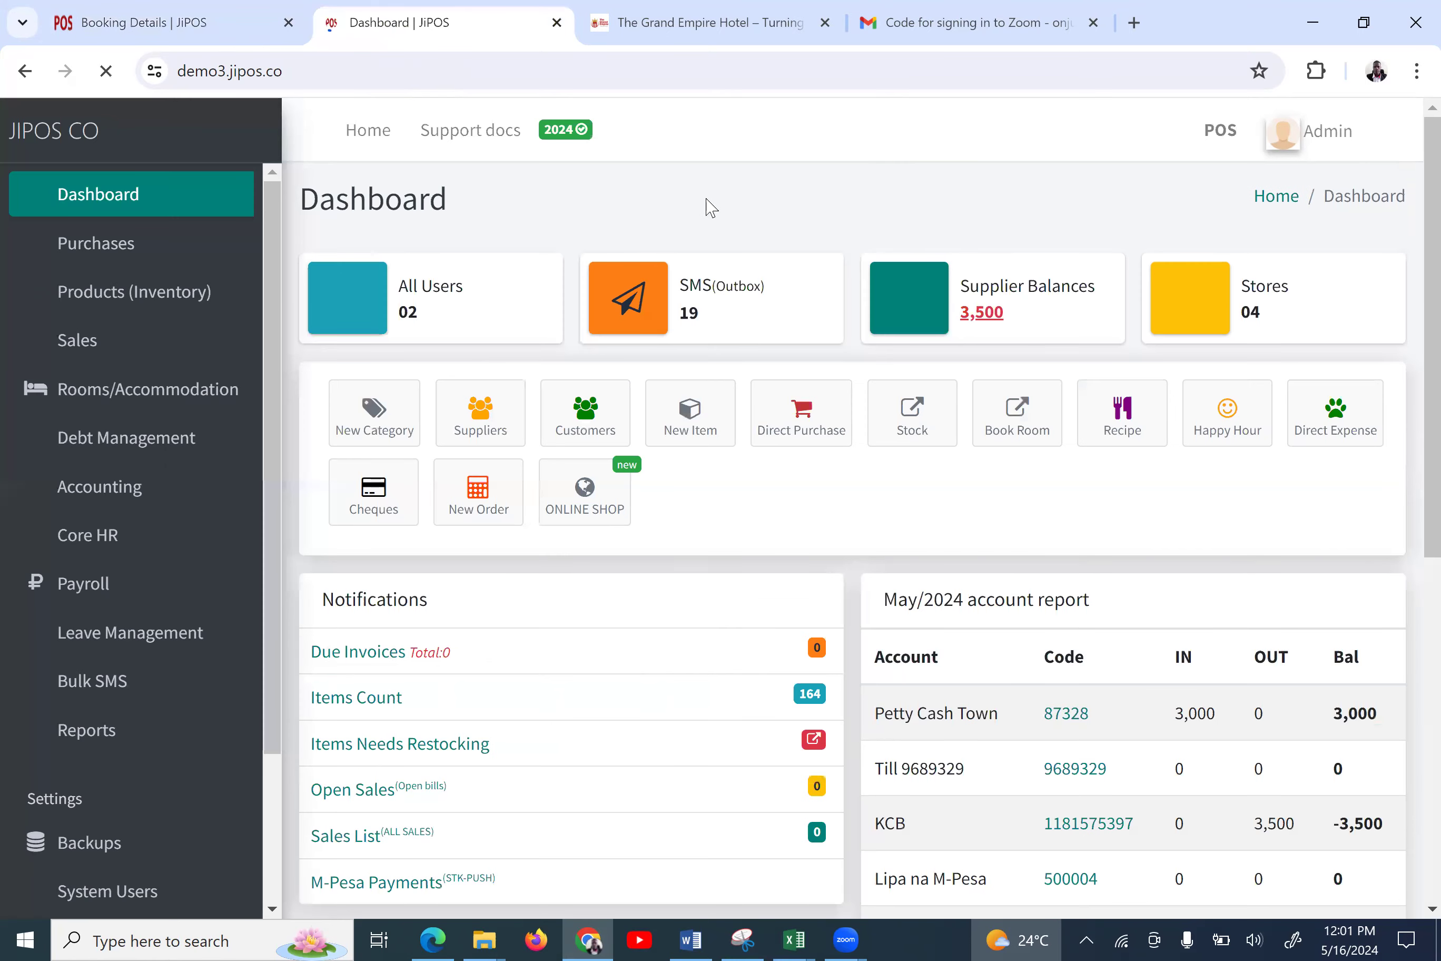
pyautogui.click(479, 508)
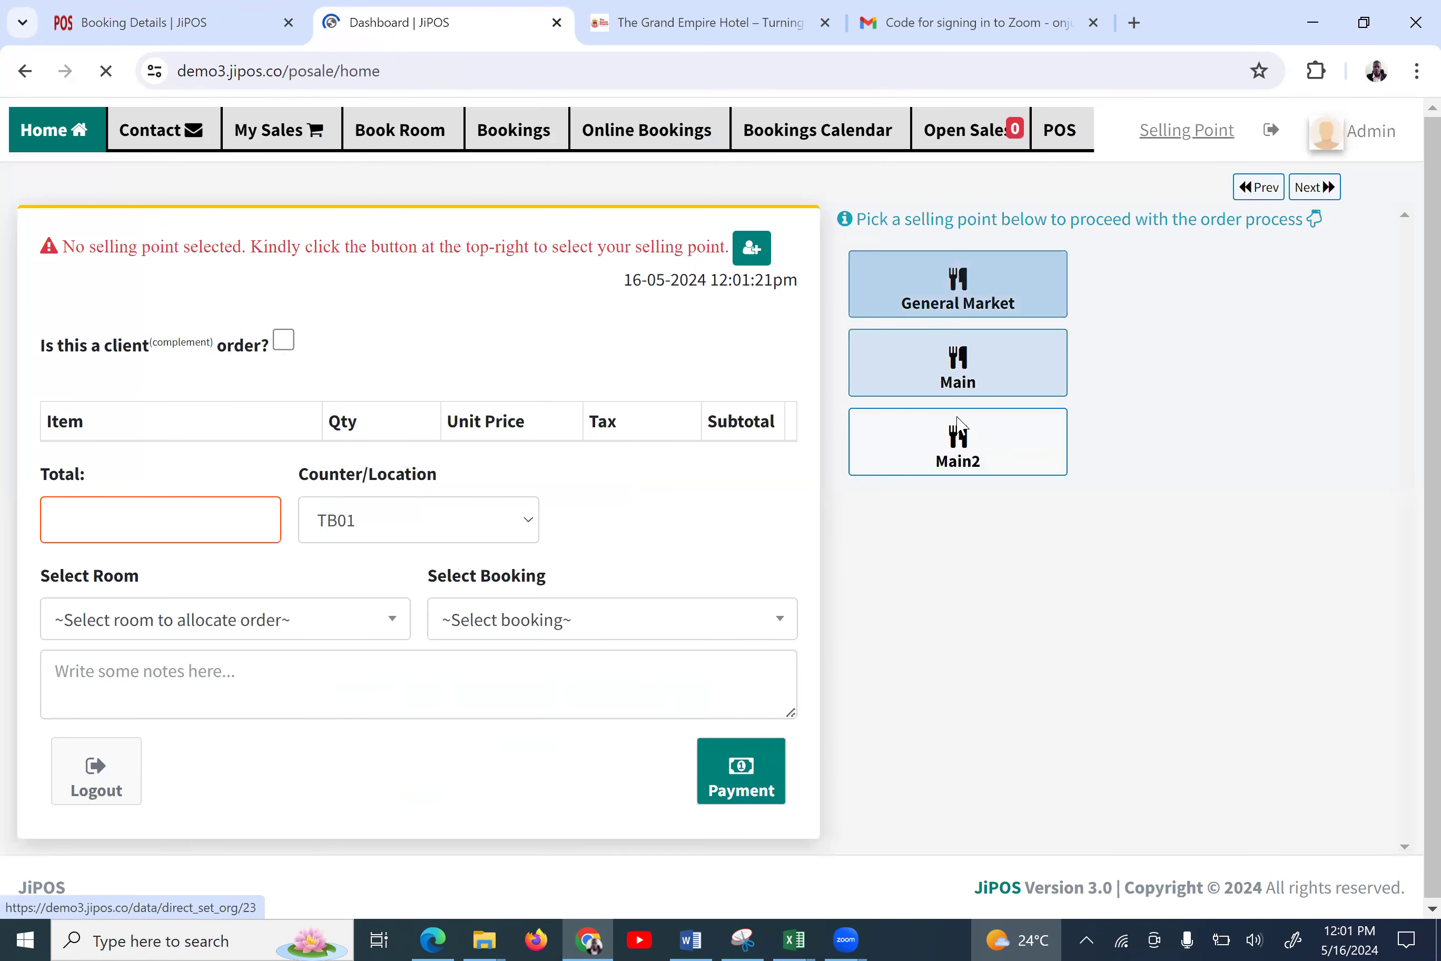
pyautogui.click(969, 384)
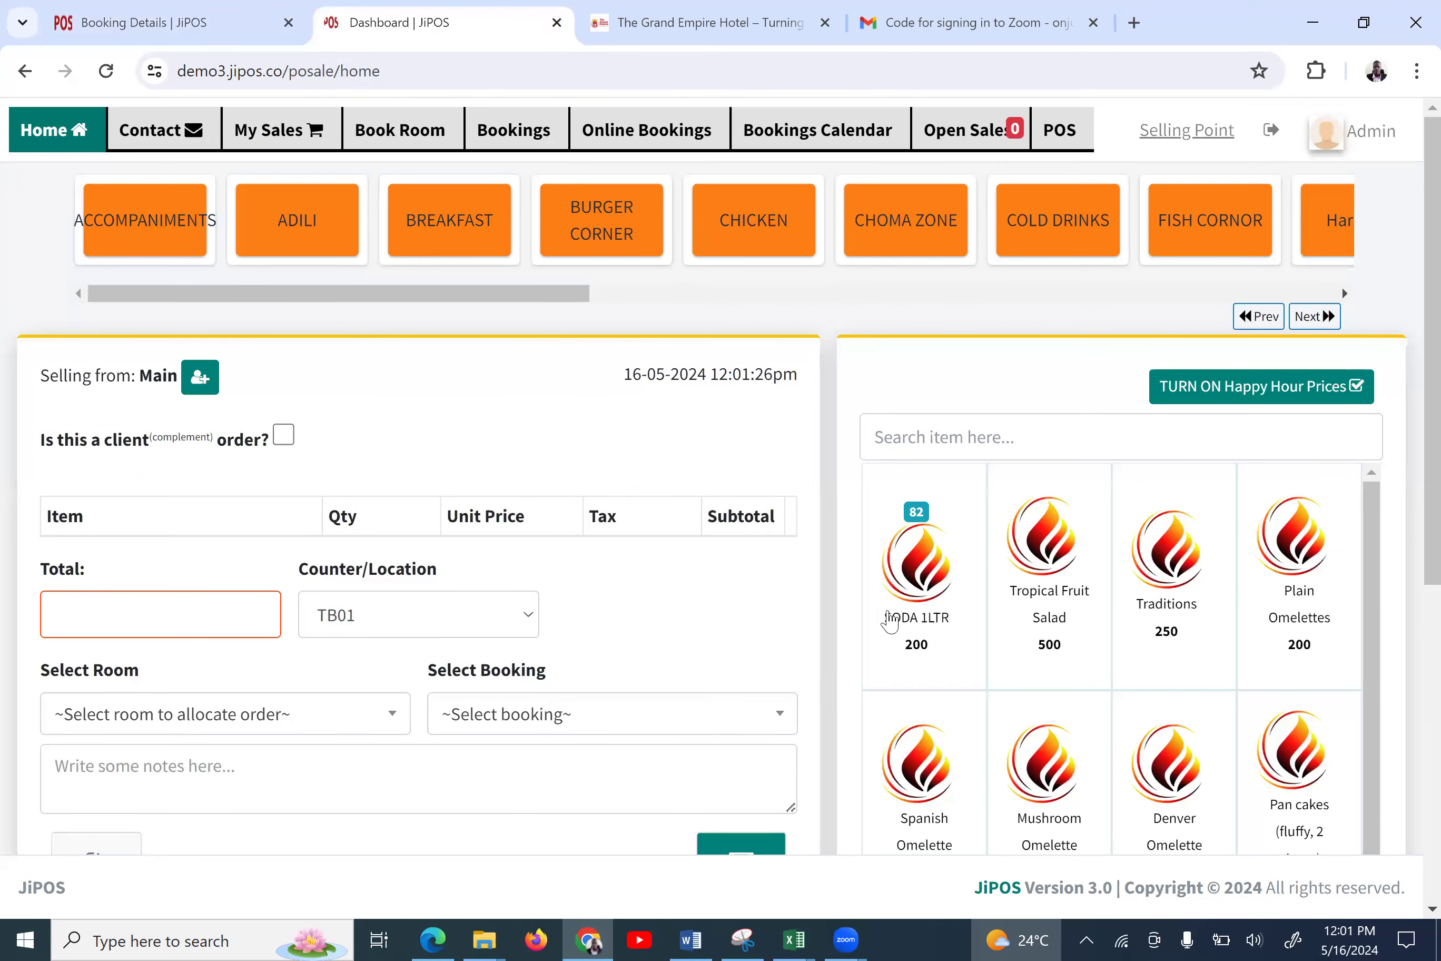
# Add two SODA 1LTR and one Tropical Fruit Salad to the order, totalling 900.00
pyautogui.click(908, 614)
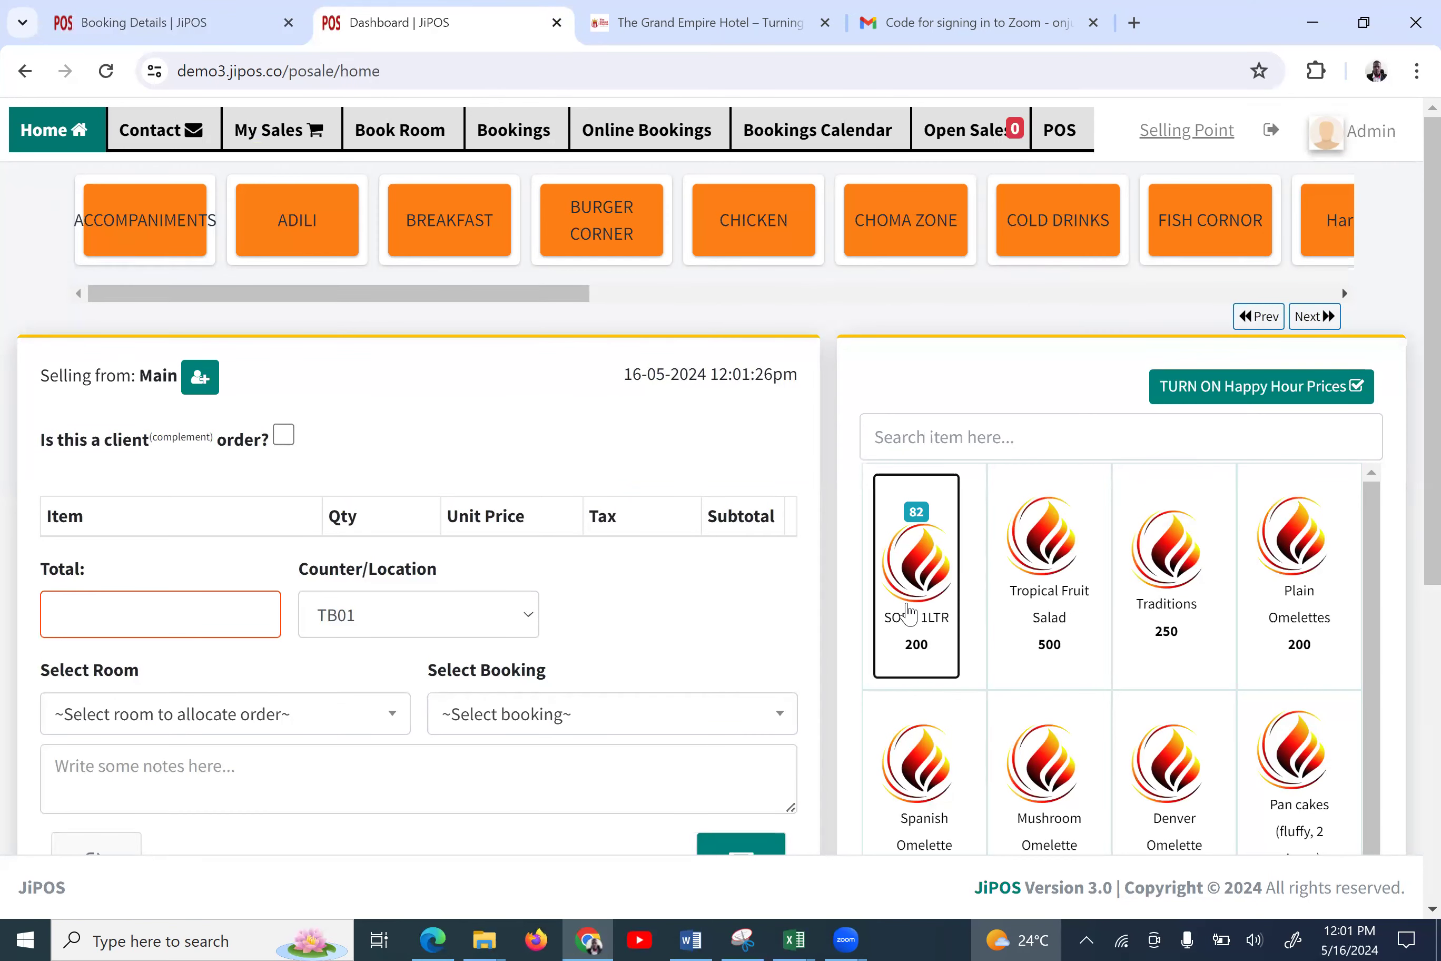
pyautogui.click(1054, 600)
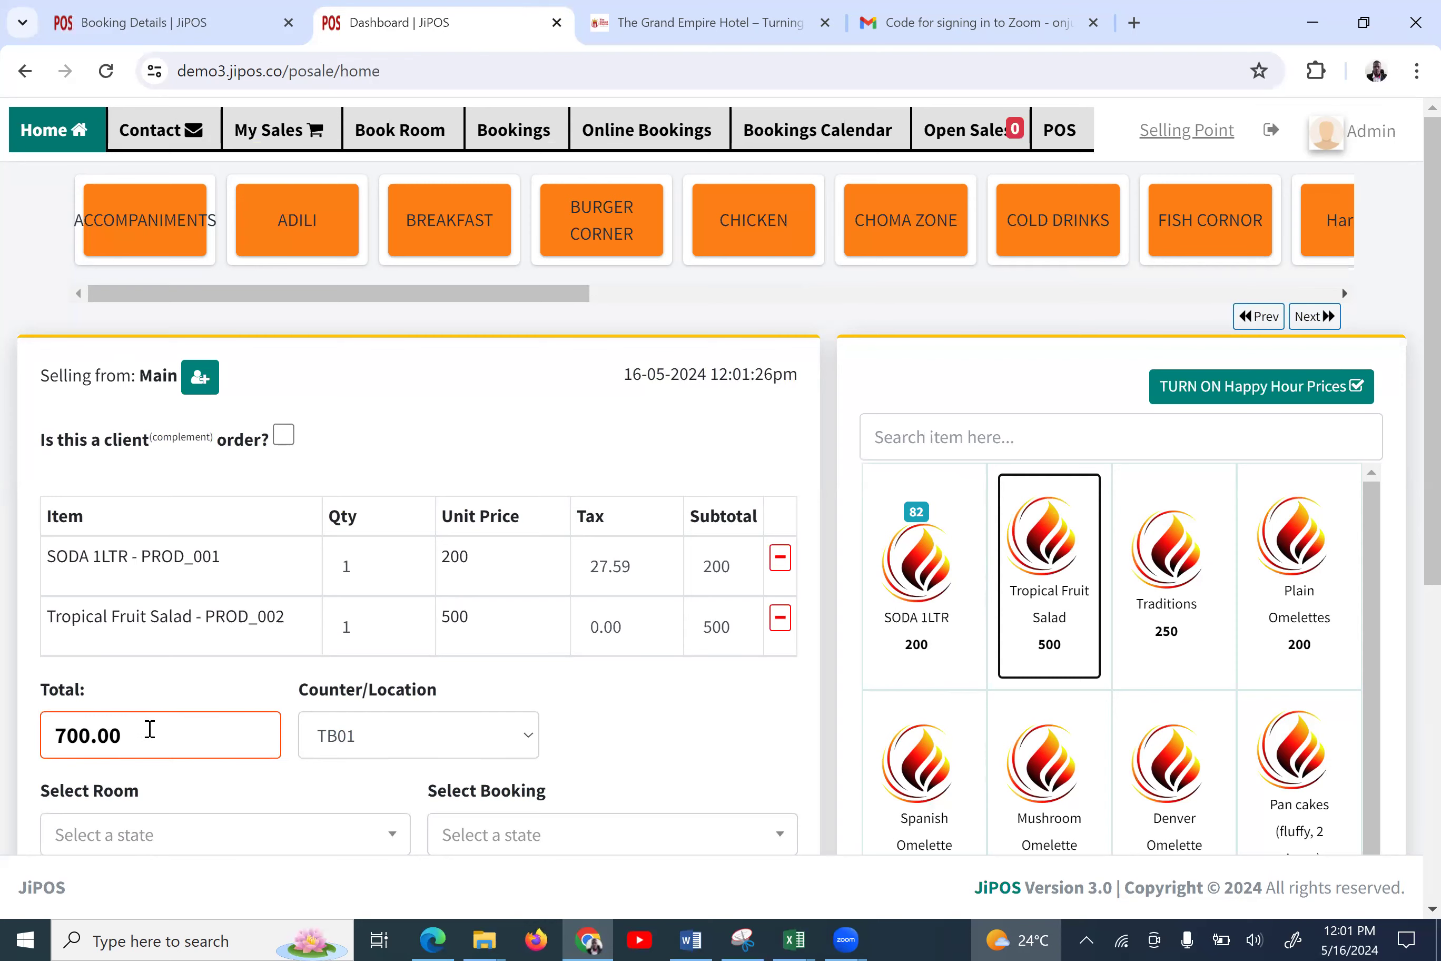
pyautogui.scroll(-3, 363, 698)
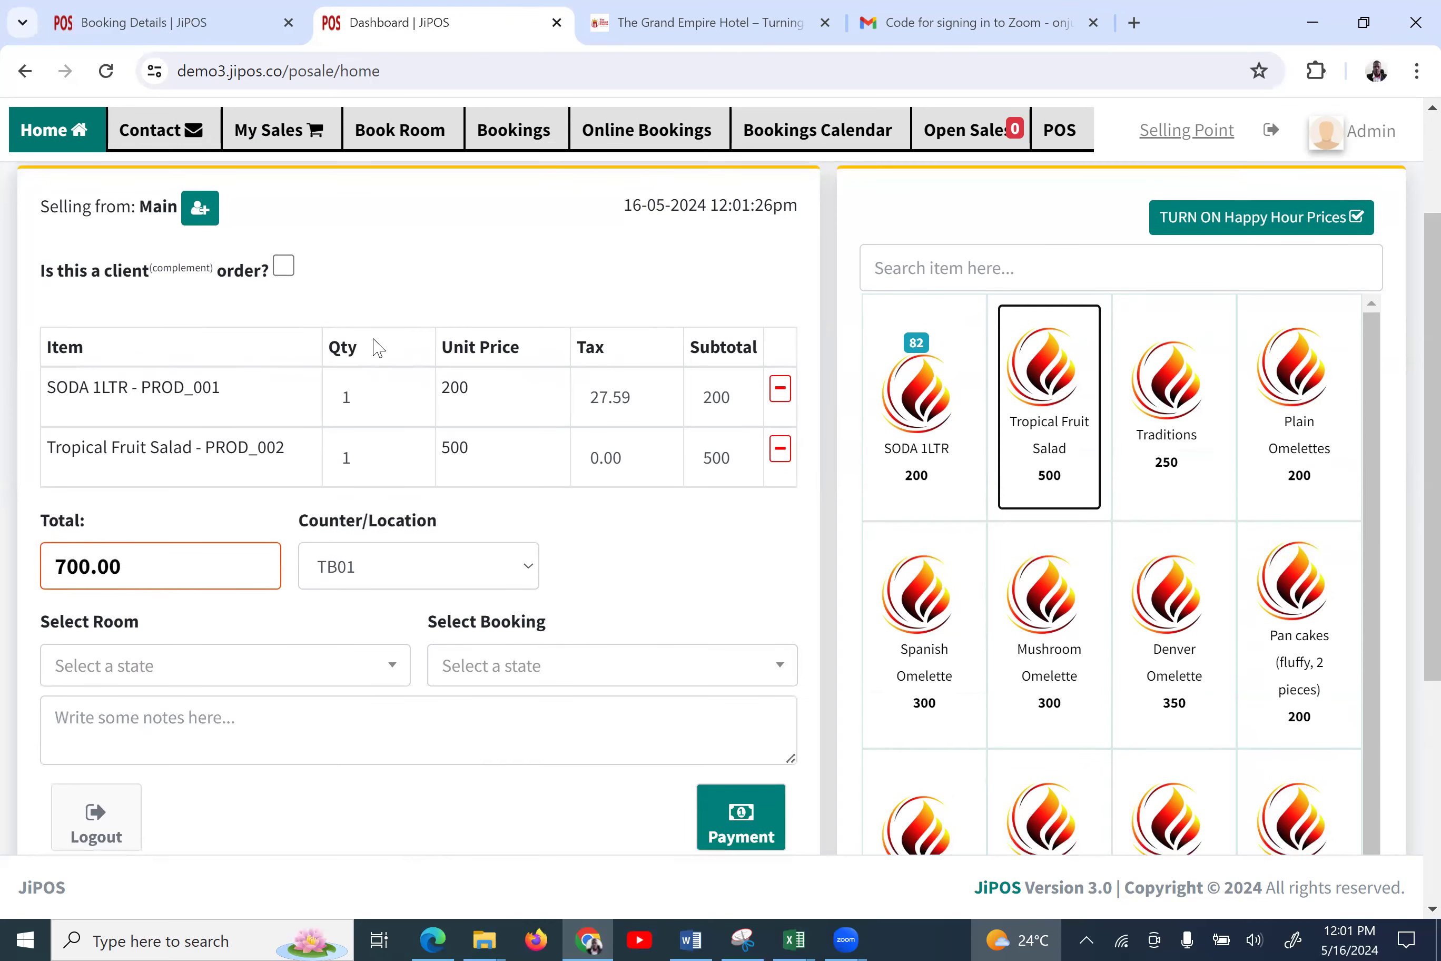
pyautogui.click(409, 392)
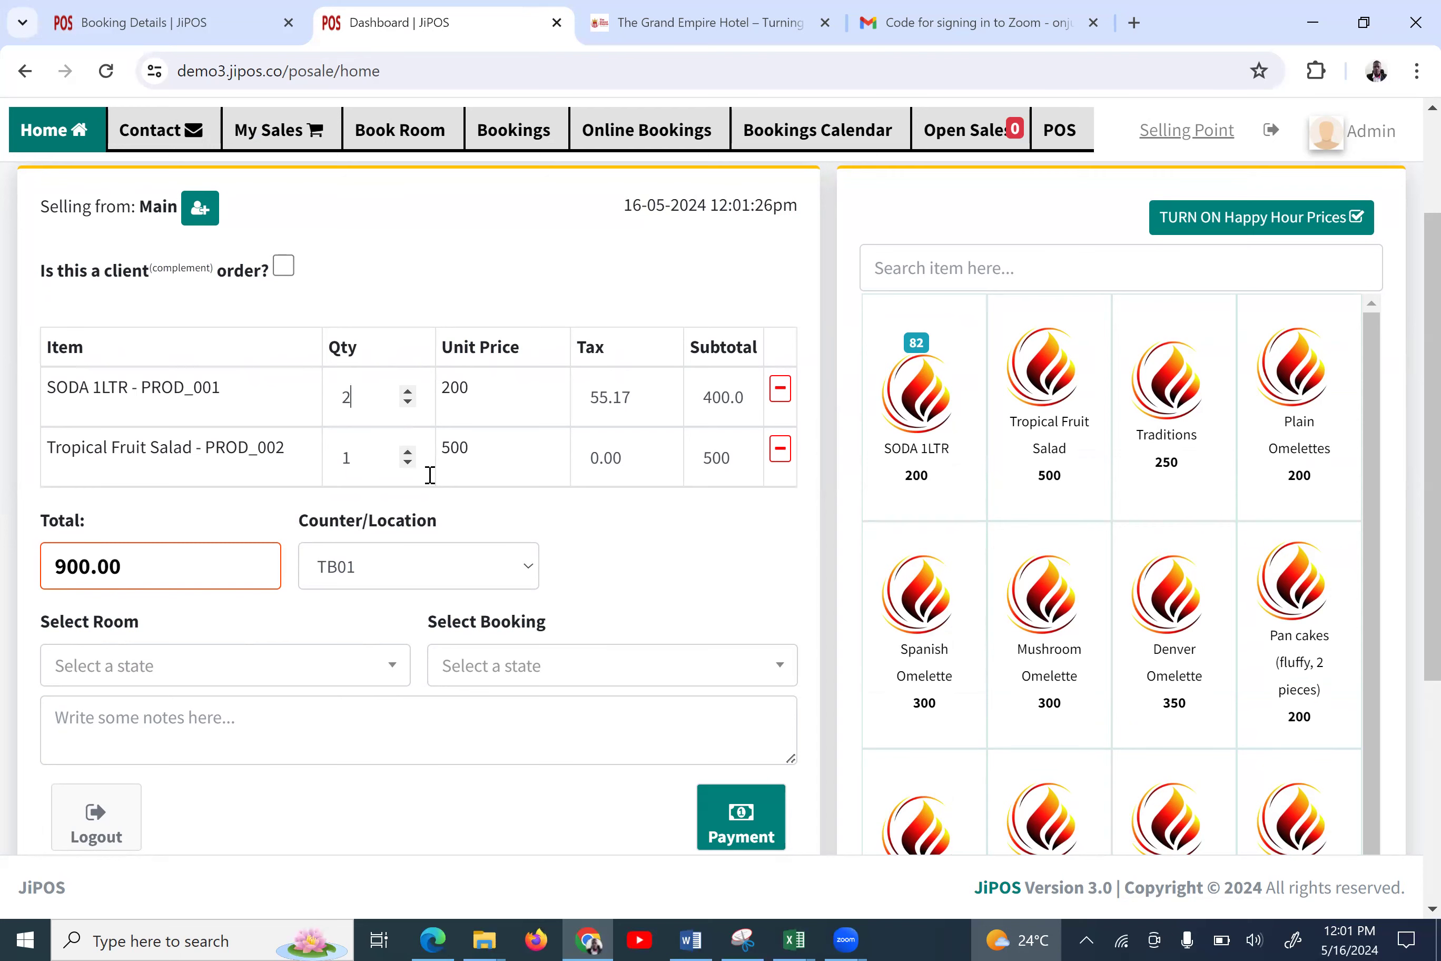
pyautogui.scroll(-1, 652, 601)
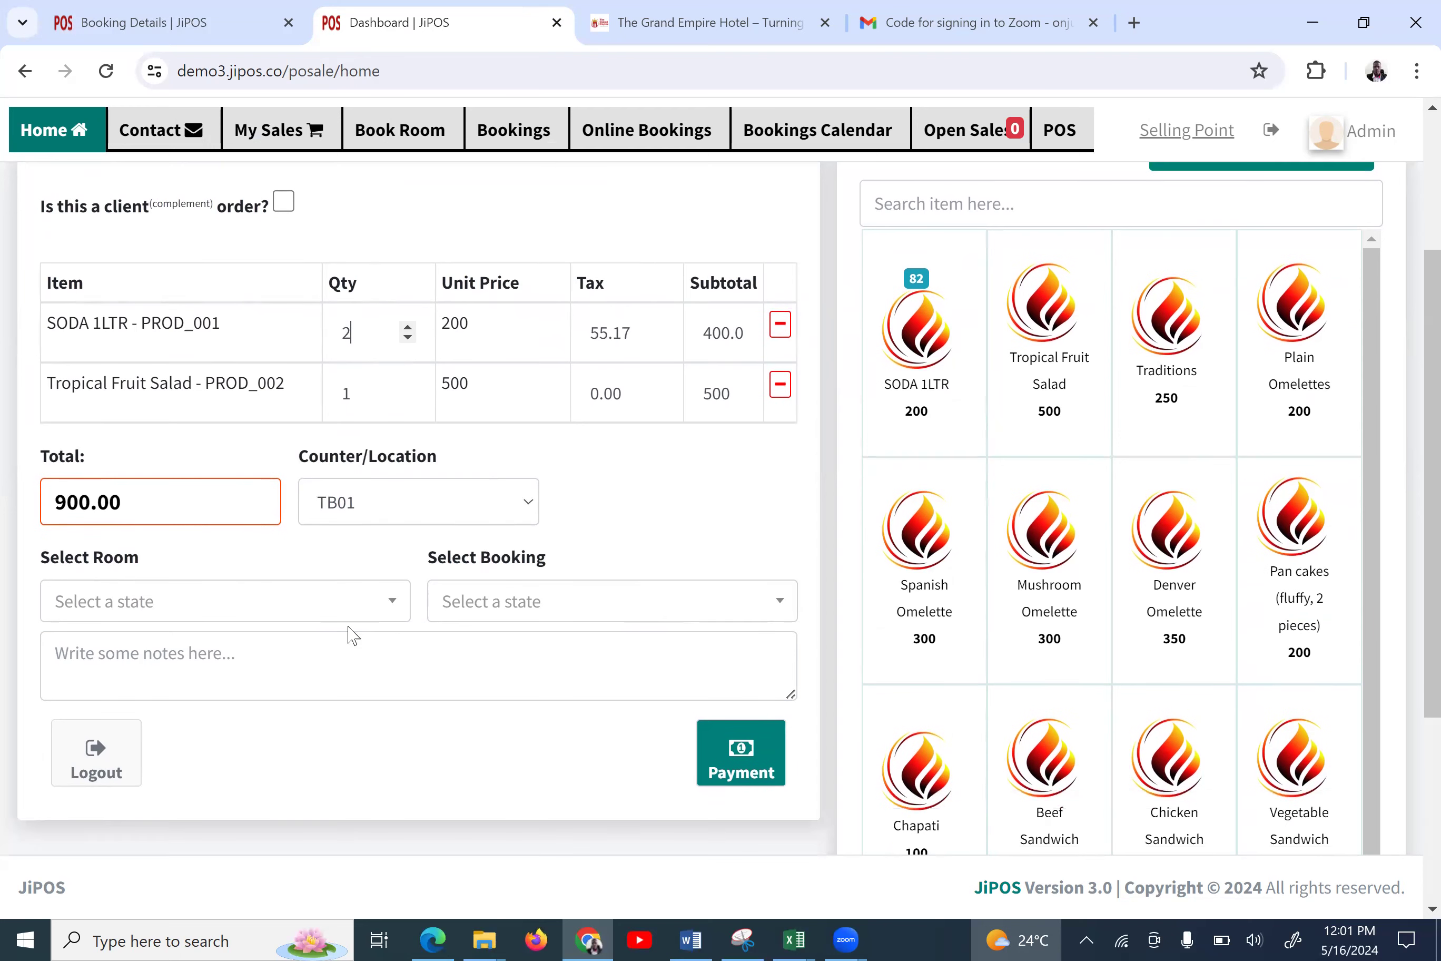
pyautogui.click(335, 605)
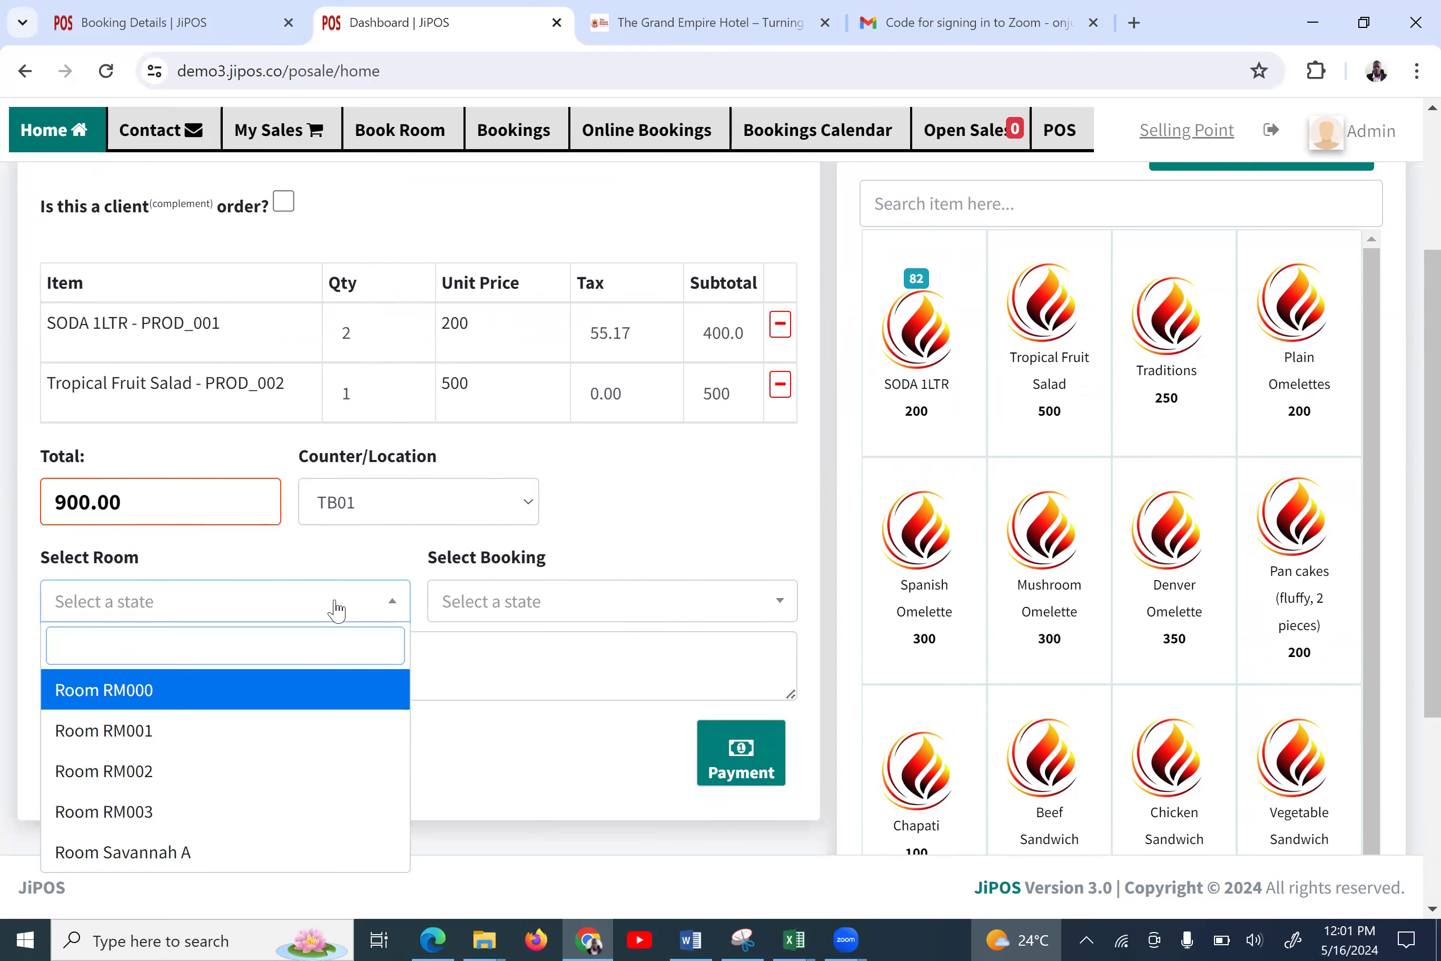
# Assign the order to Room Savannah A, found by searching 'sa', and the guest's booking
pyautogui.write('sa')
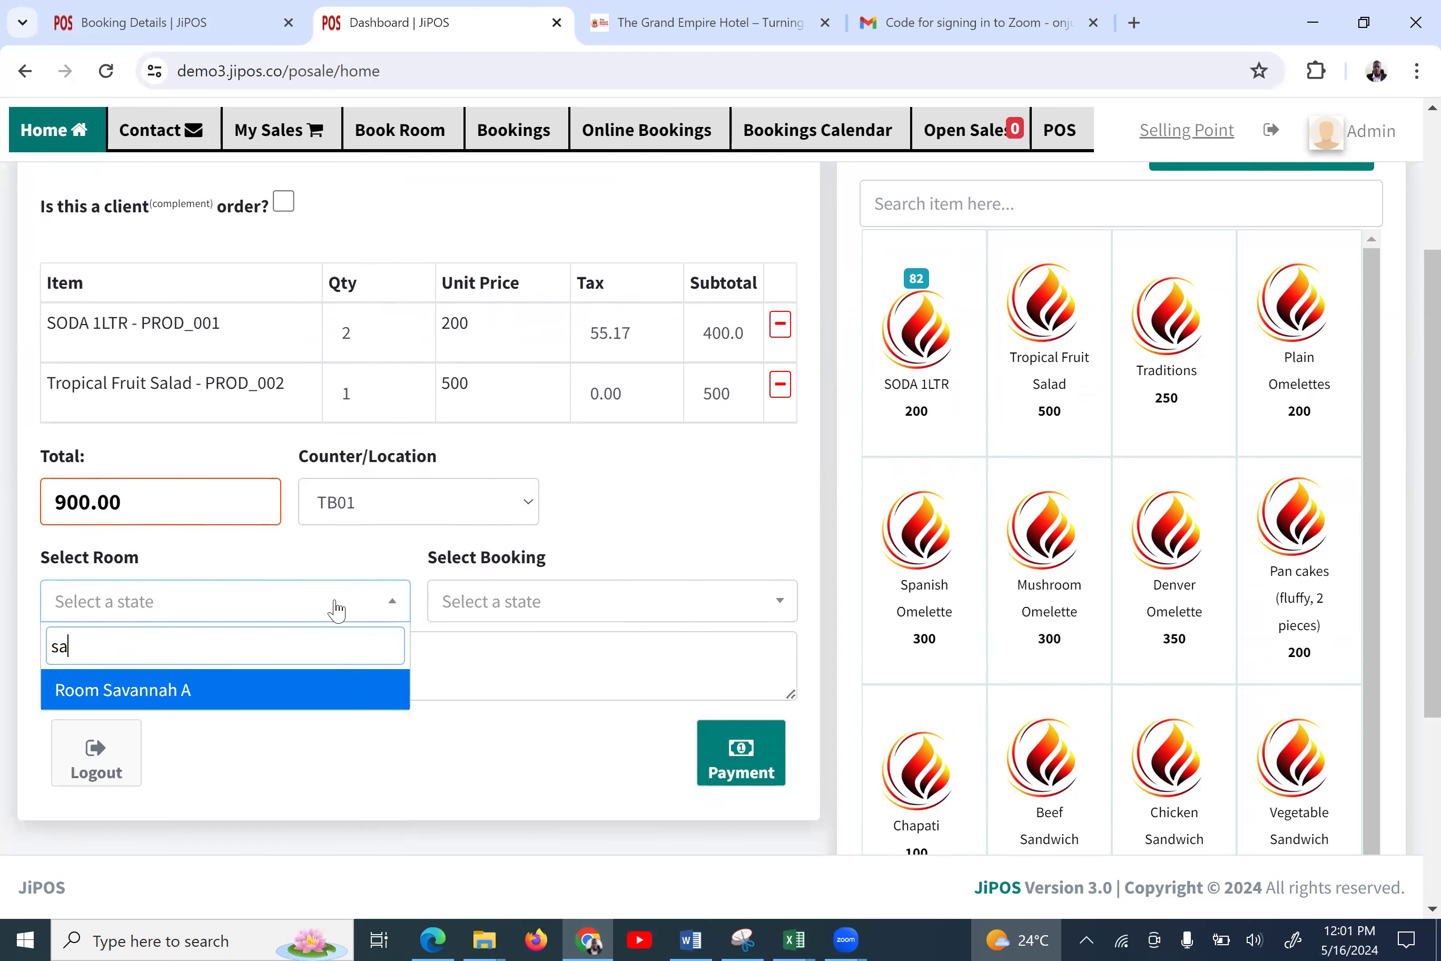
pyautogui.click(193, 693)
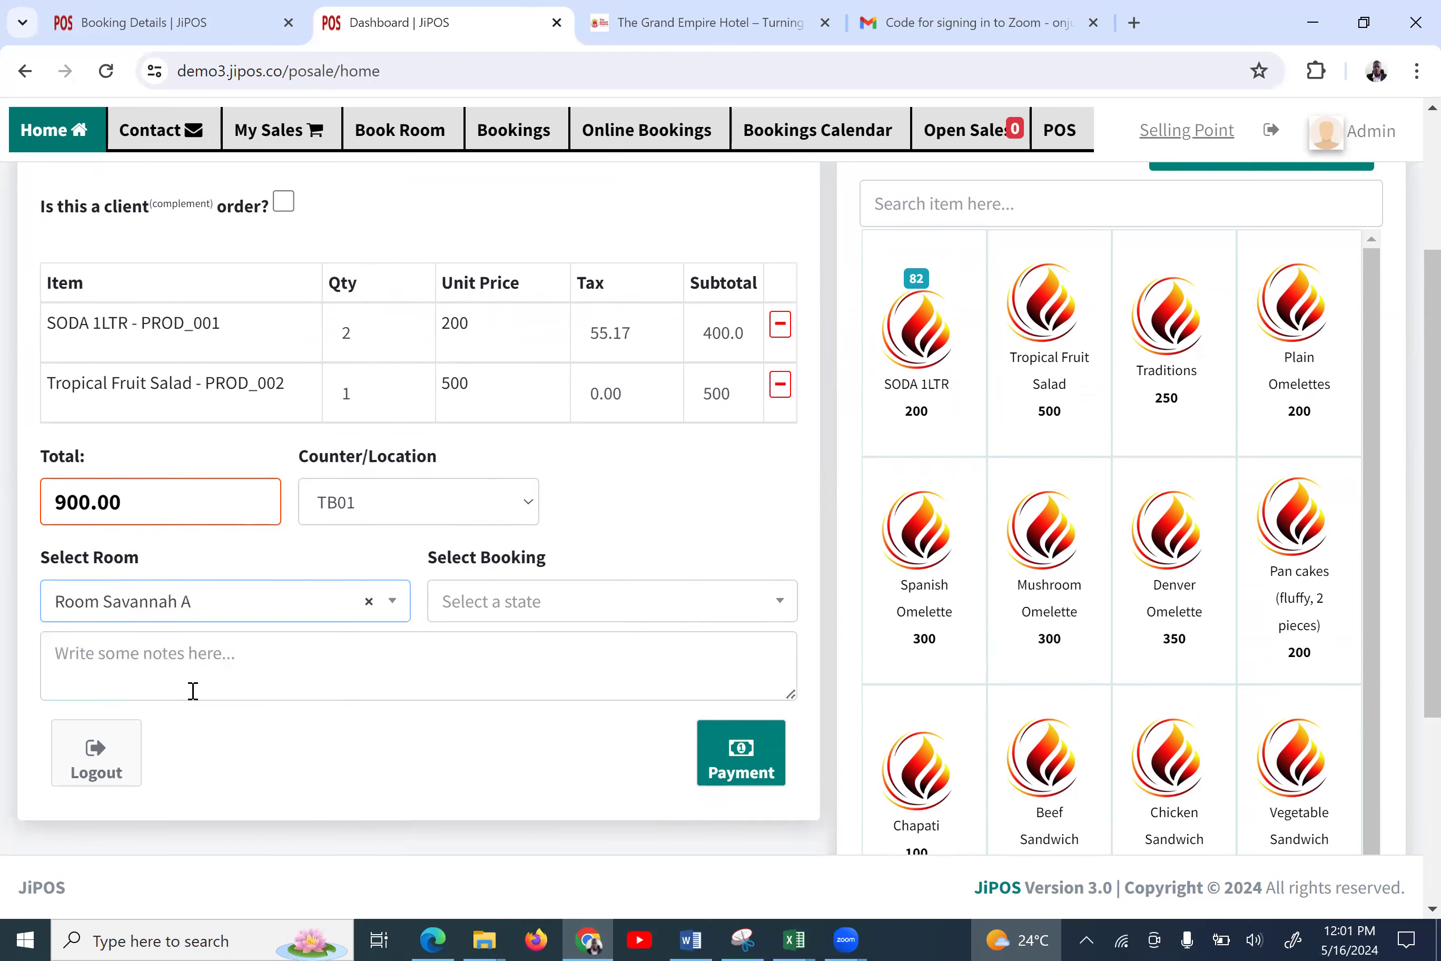
pyautogui.click(524, 606)
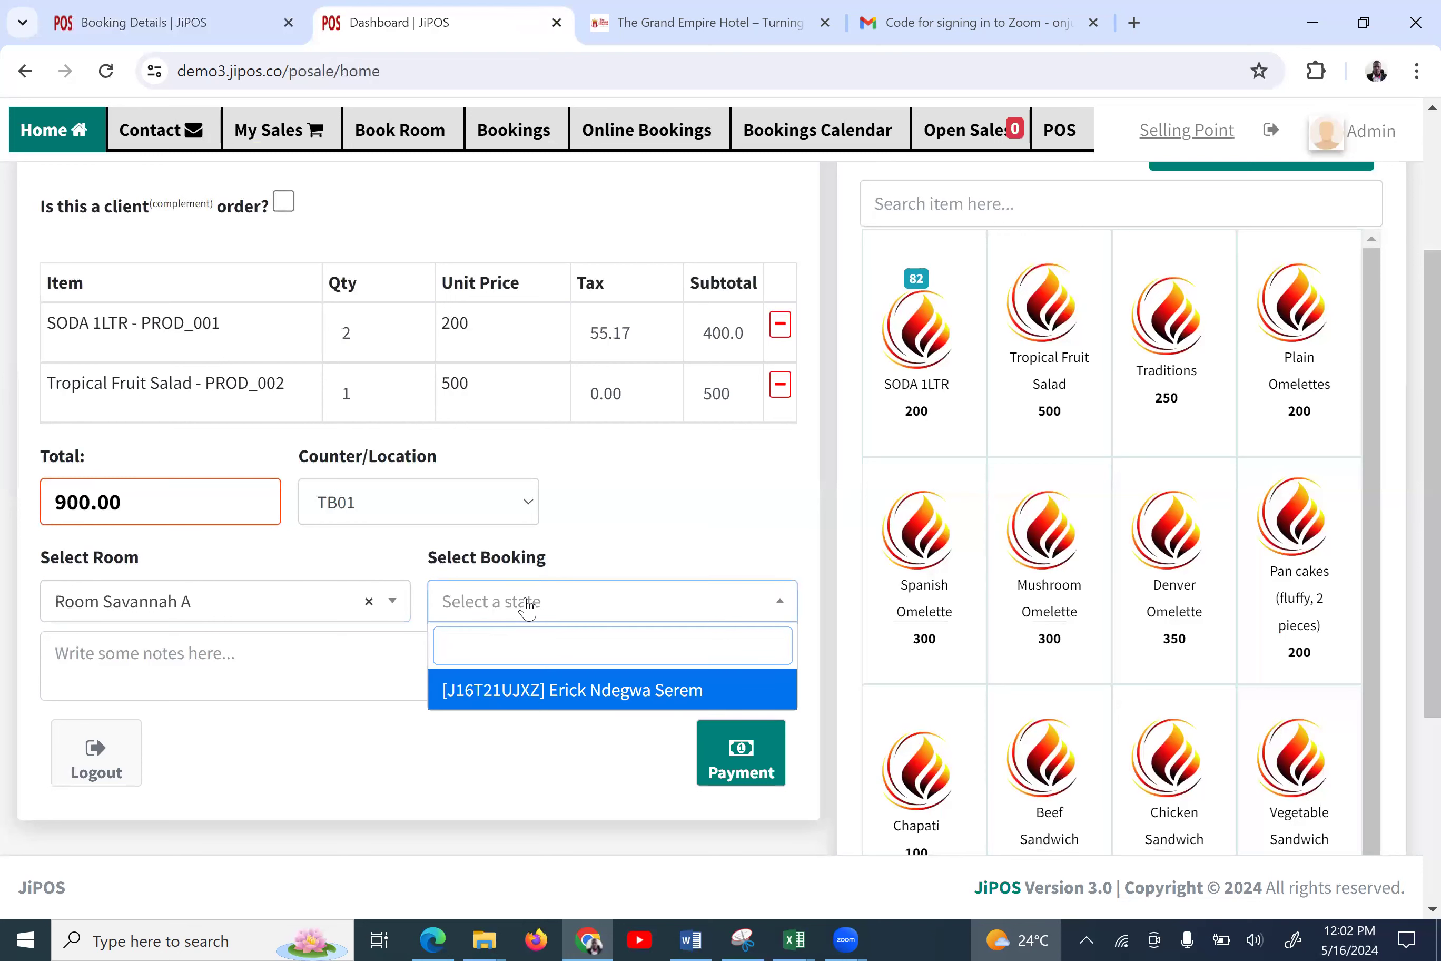
pyautogui.click(552, 690)
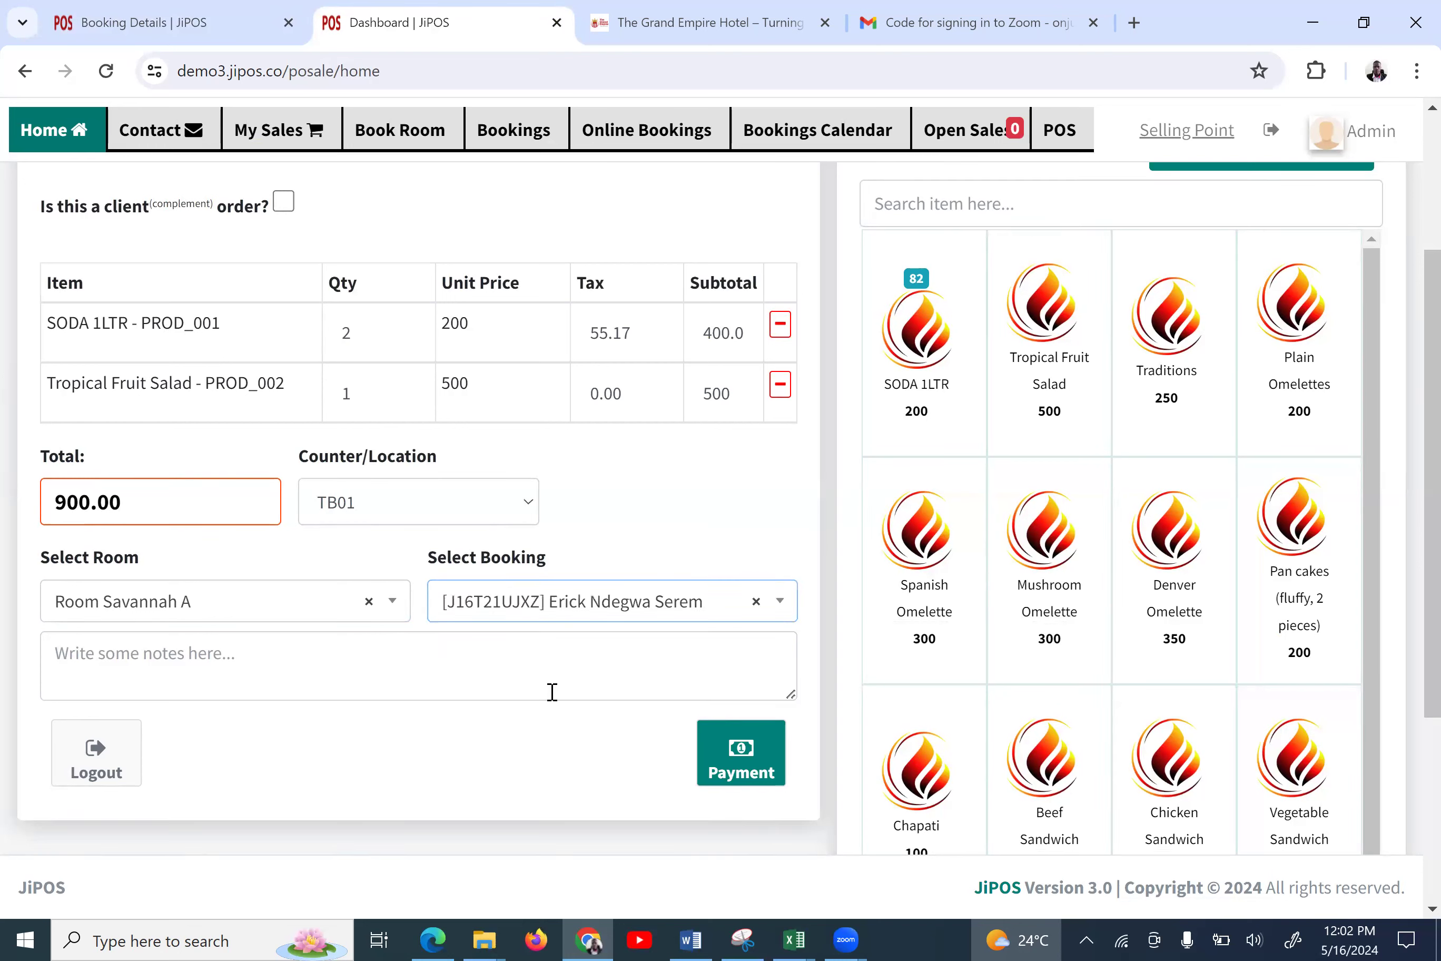
pyautogui.click(457, 648)
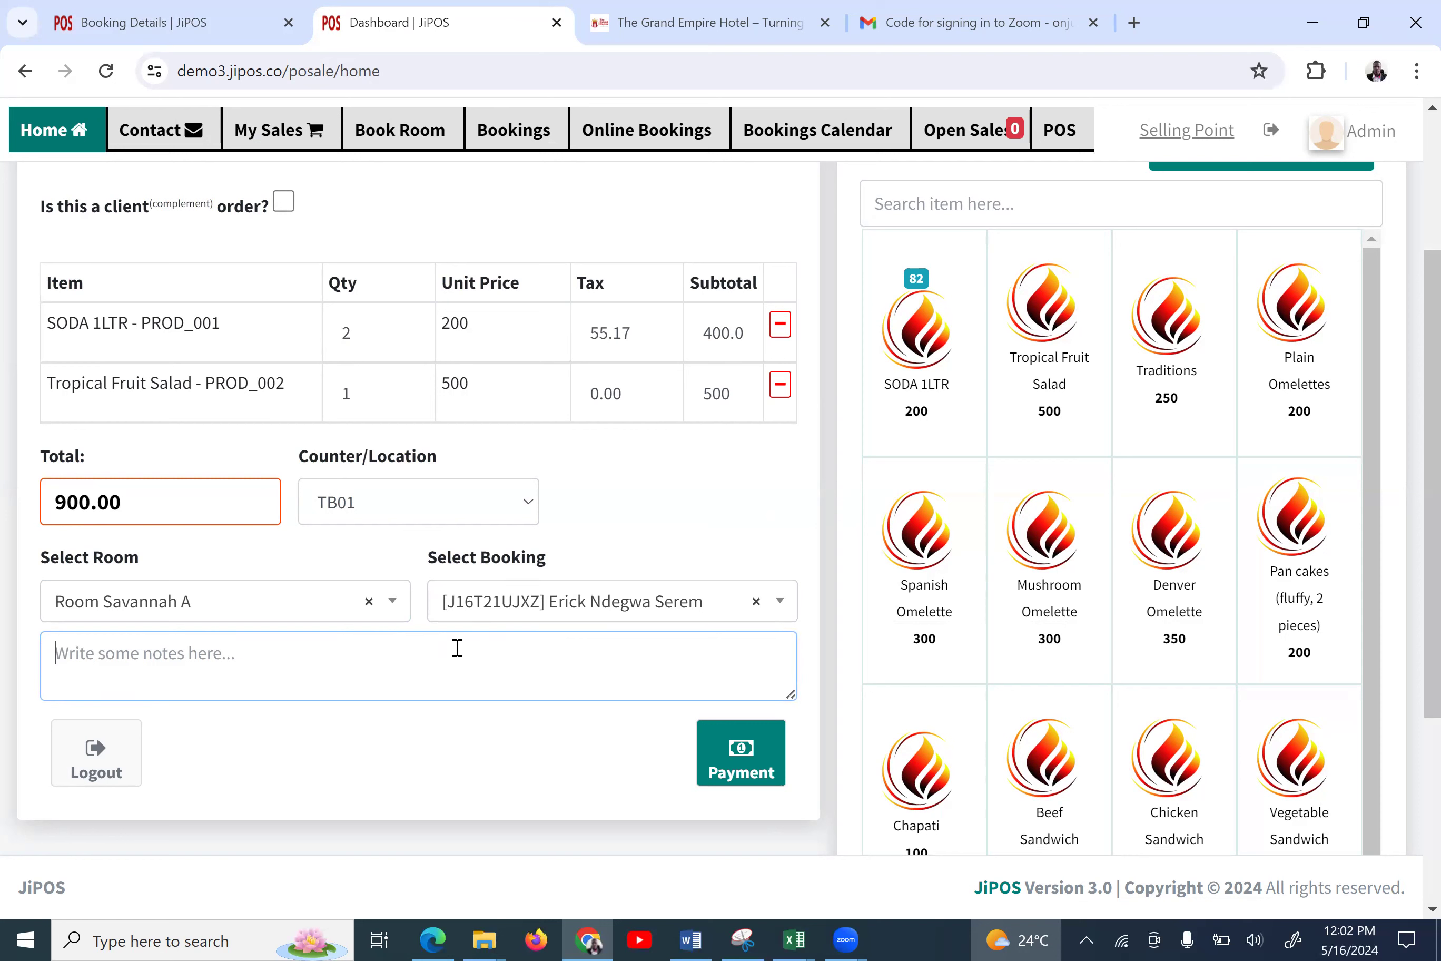
# Place the 900.00 order as a room charge, bringing up sales receipt 4 for printing
pyautogui.click(751, 772)
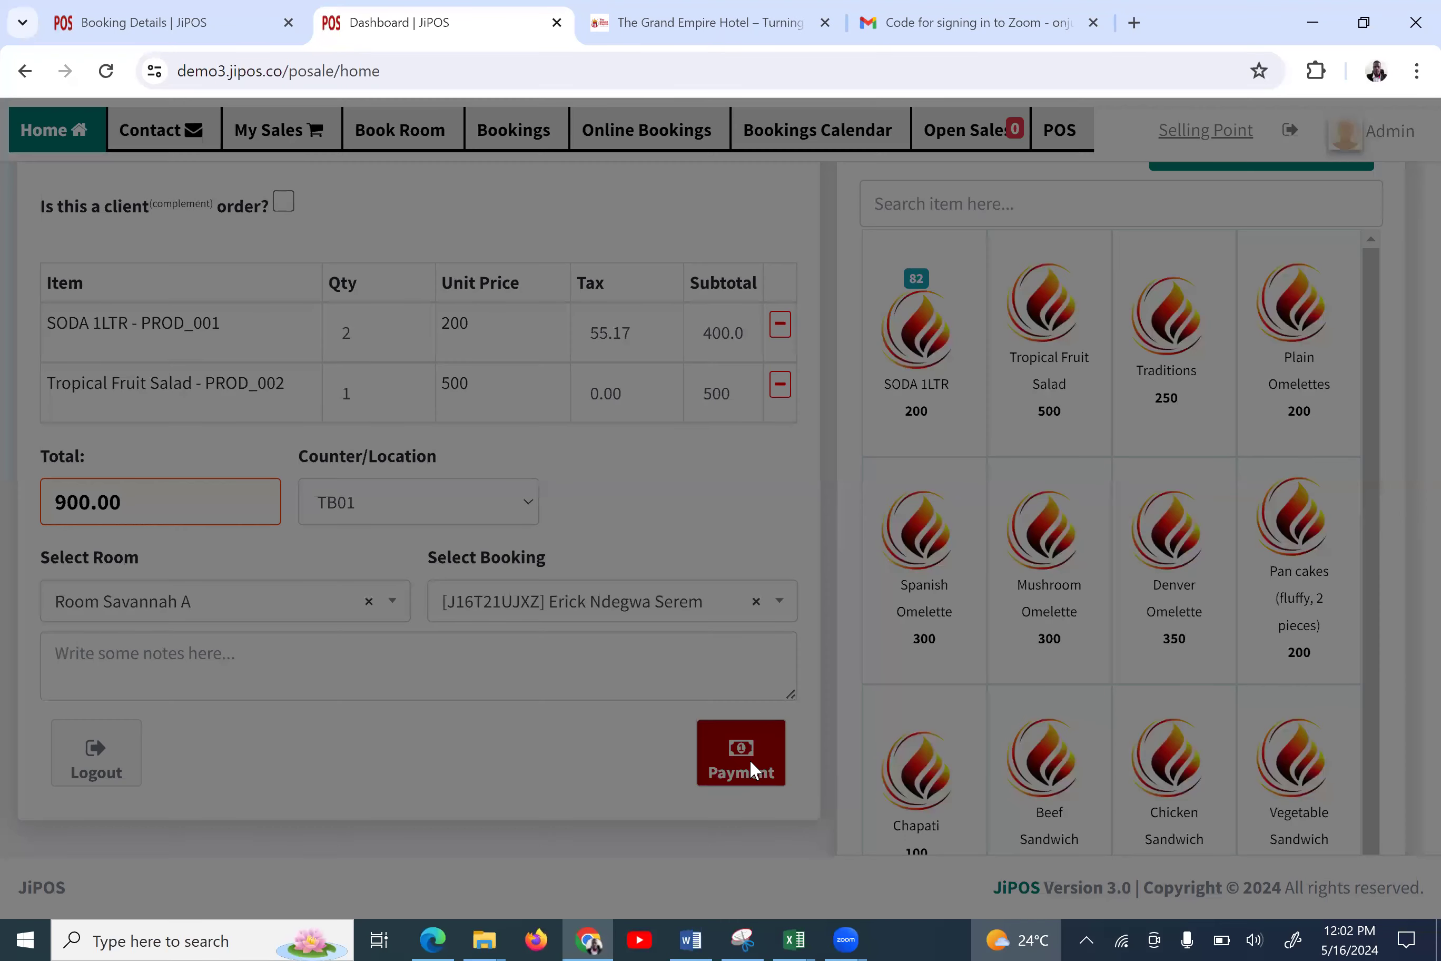
pyautogui.scroll(-2, 755, 772)
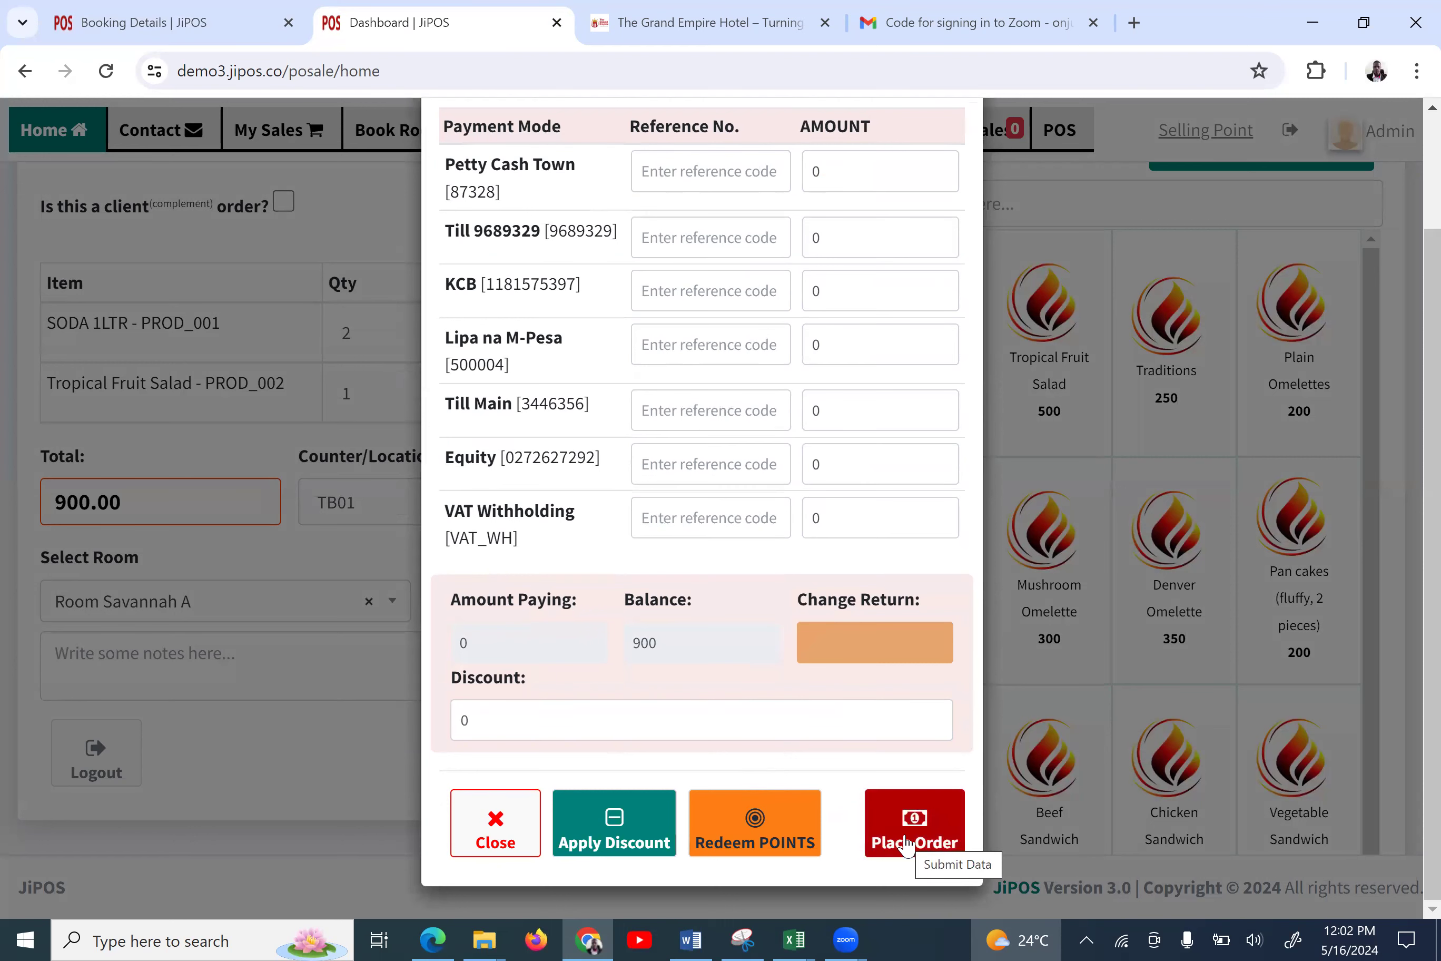
pyautogui.scroll(2, 670, 527)
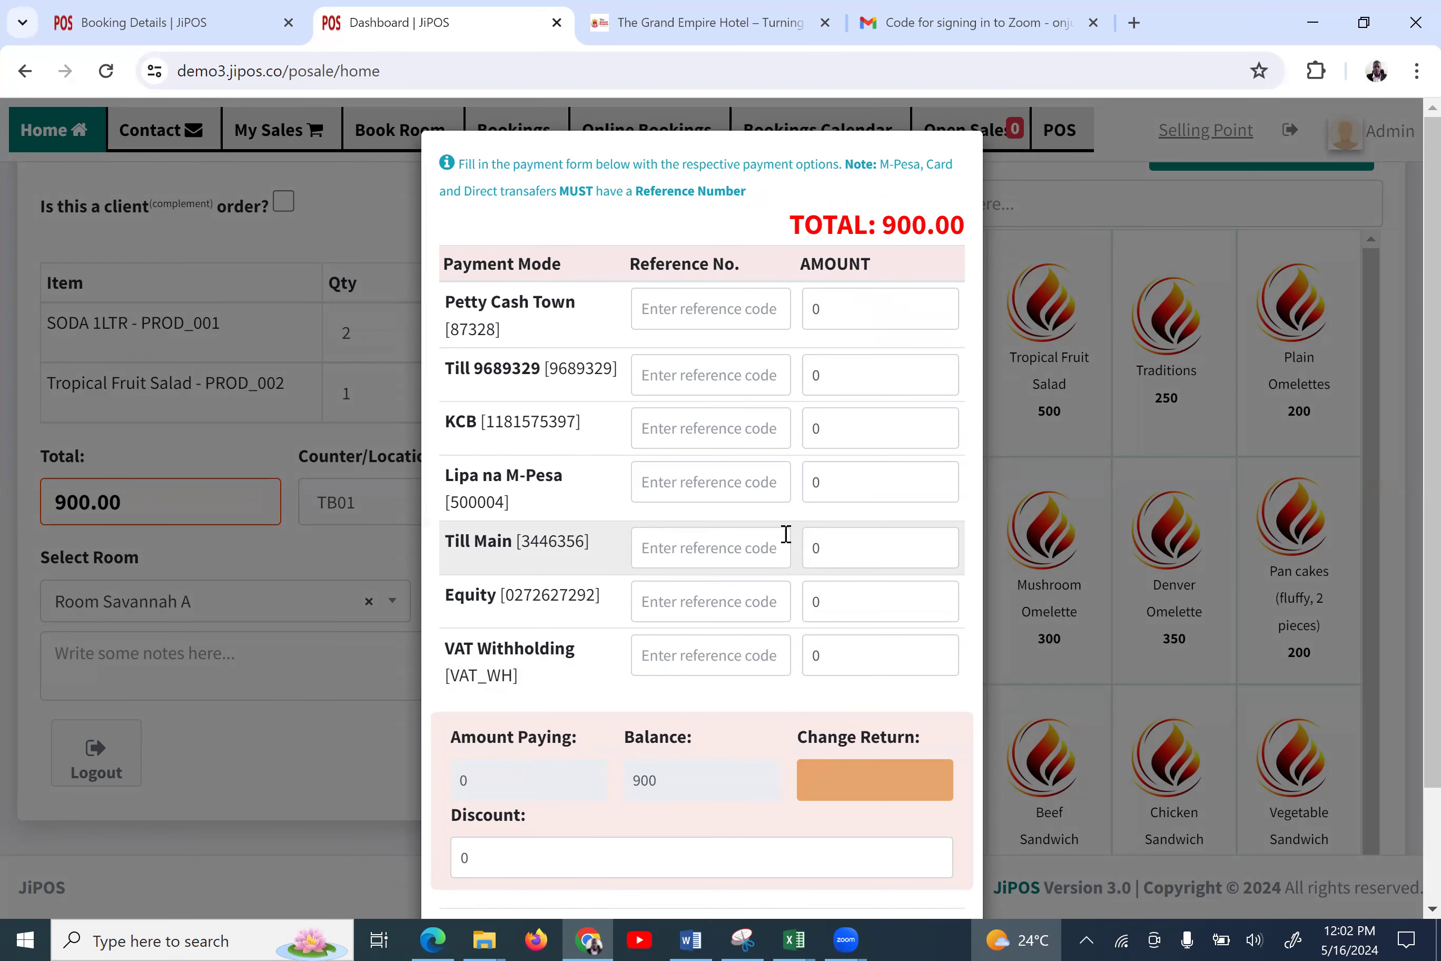
pyautogui.scroll(-2, 786, 533)
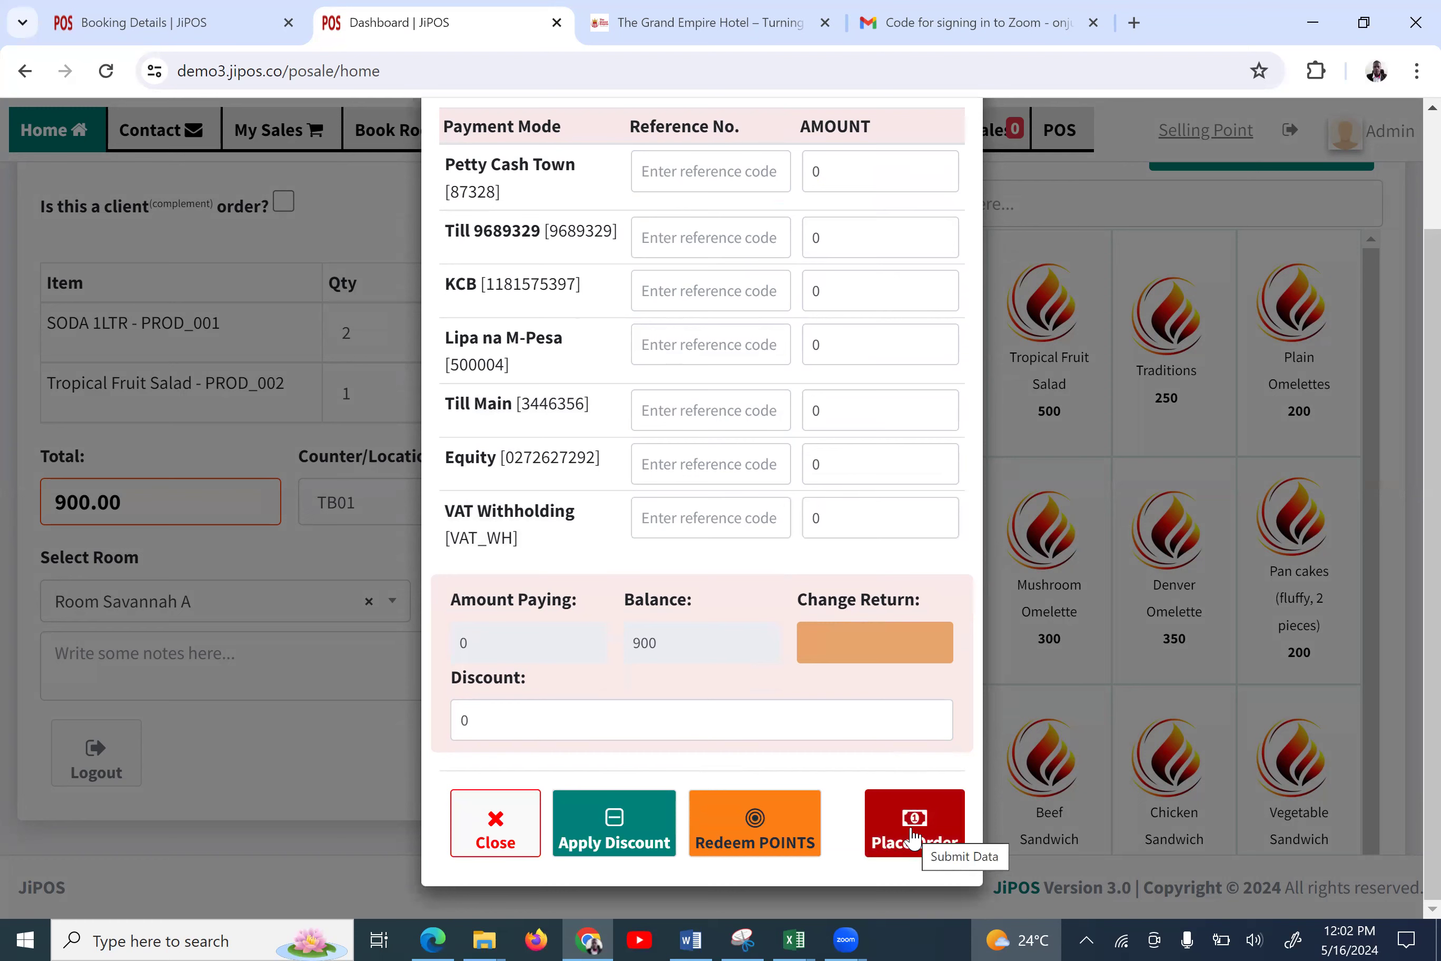
pyautogui.scroll(2, 730, 358)
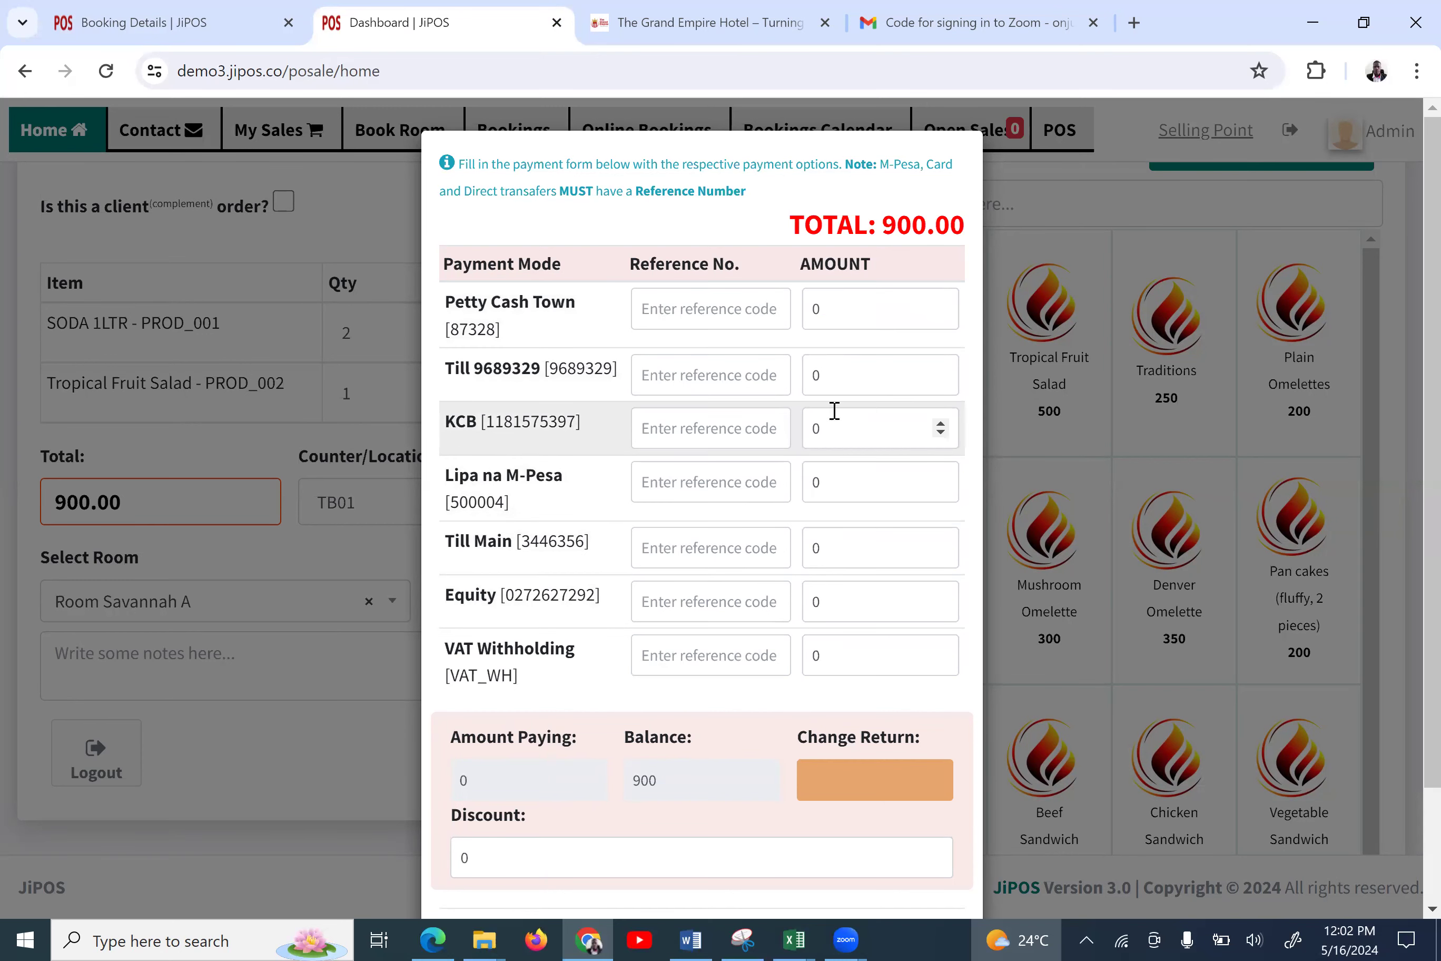
pyautogui.scroll(-2, 840, 735)
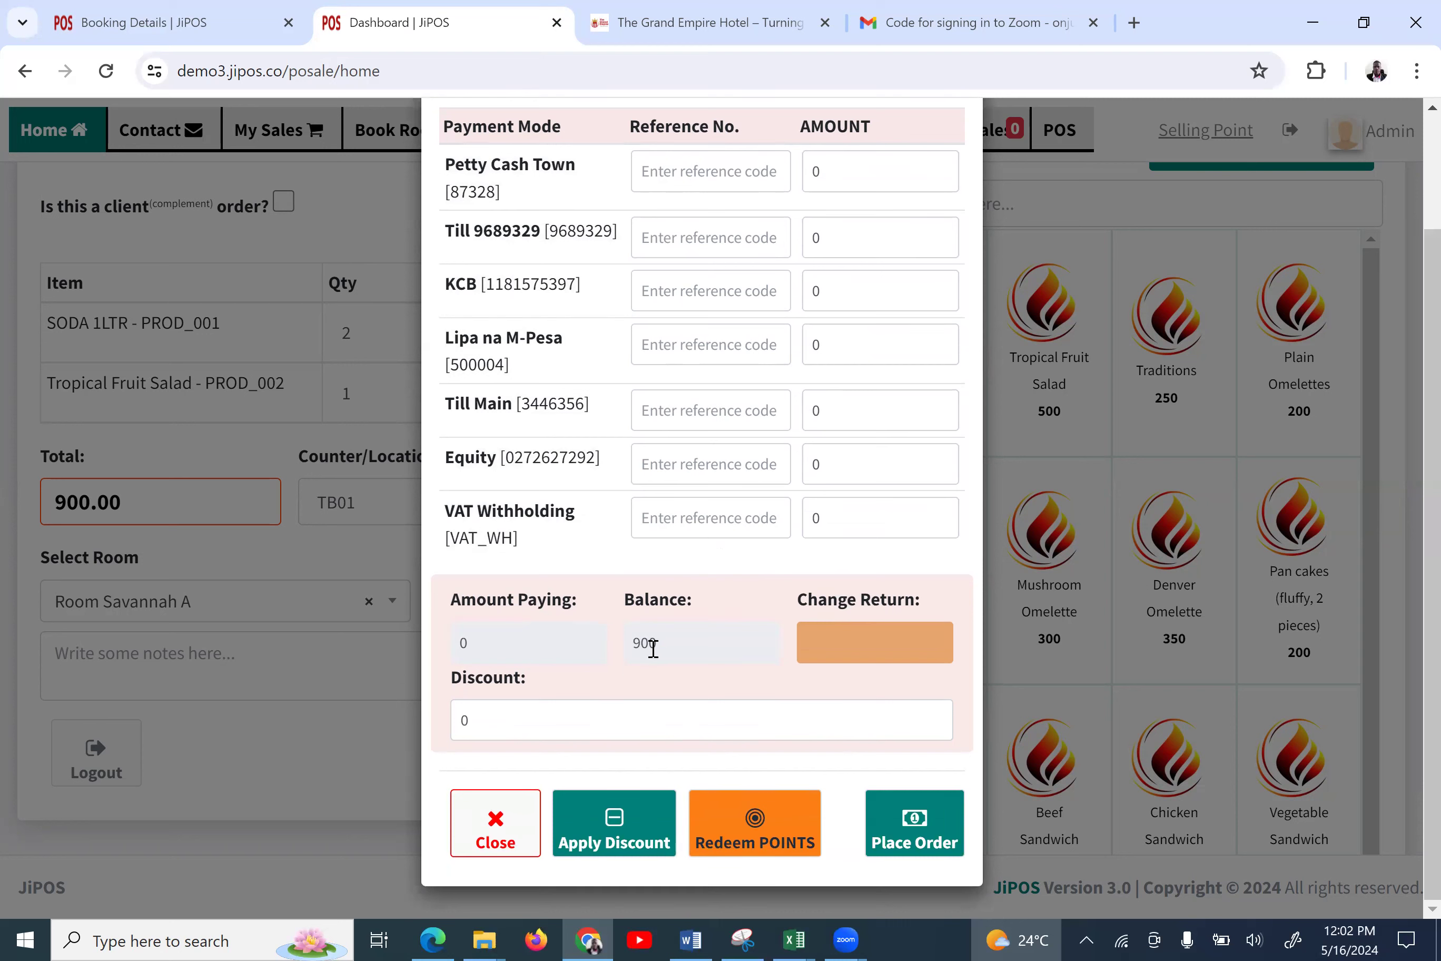
pyautogui.click(920, 834)
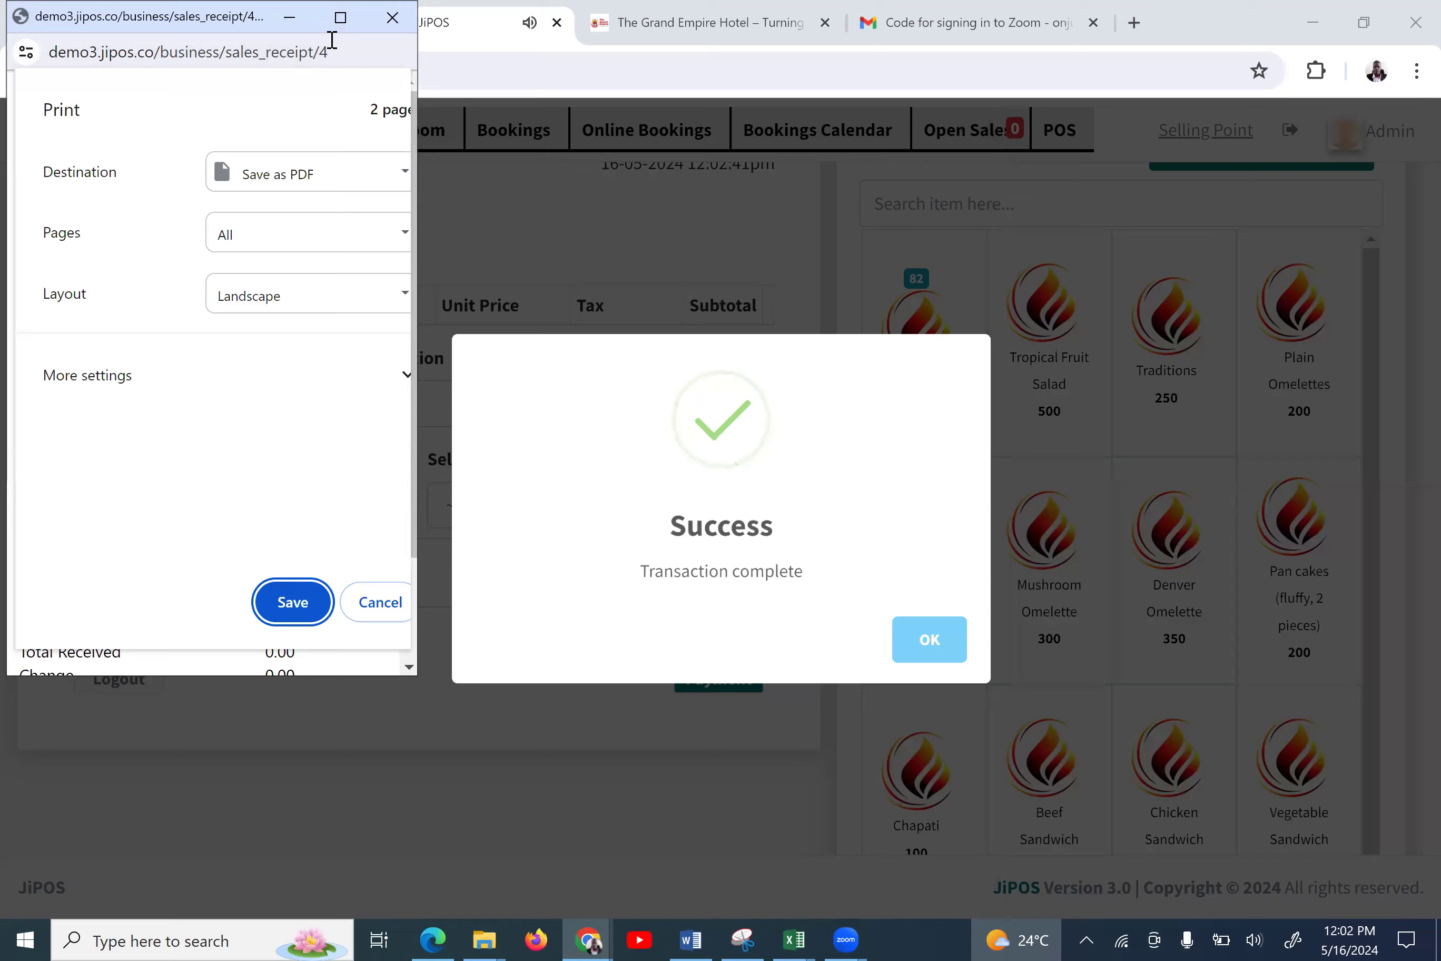
pyautogui.click(340, 18)
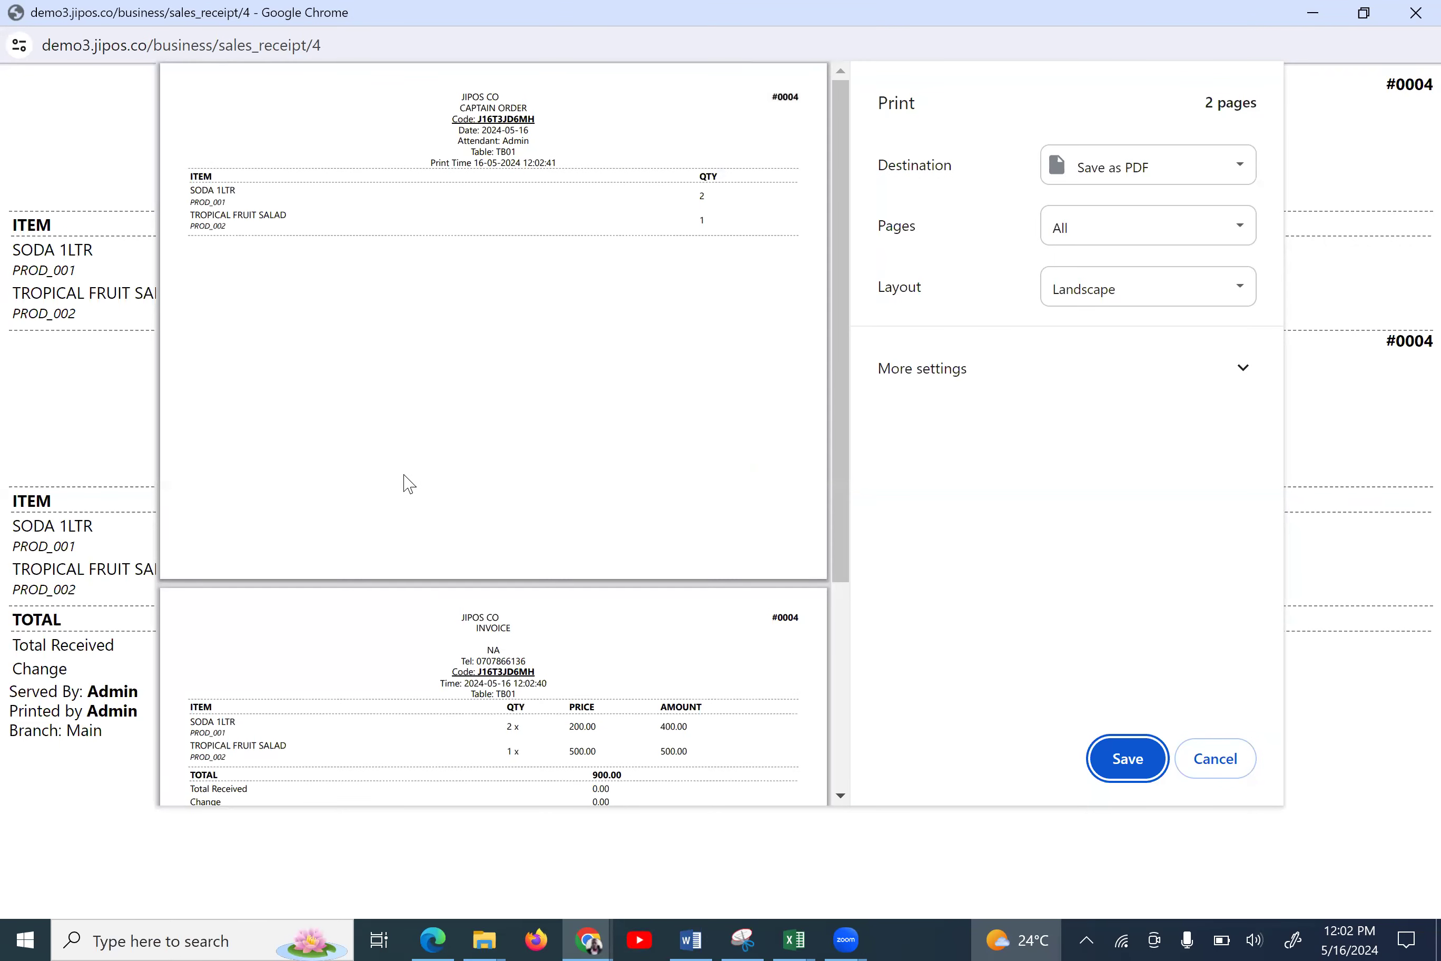
# Look over the receipt print preview, close it, and return to the guest's booking details
pyautogui.scroll(-5, 408, 483)
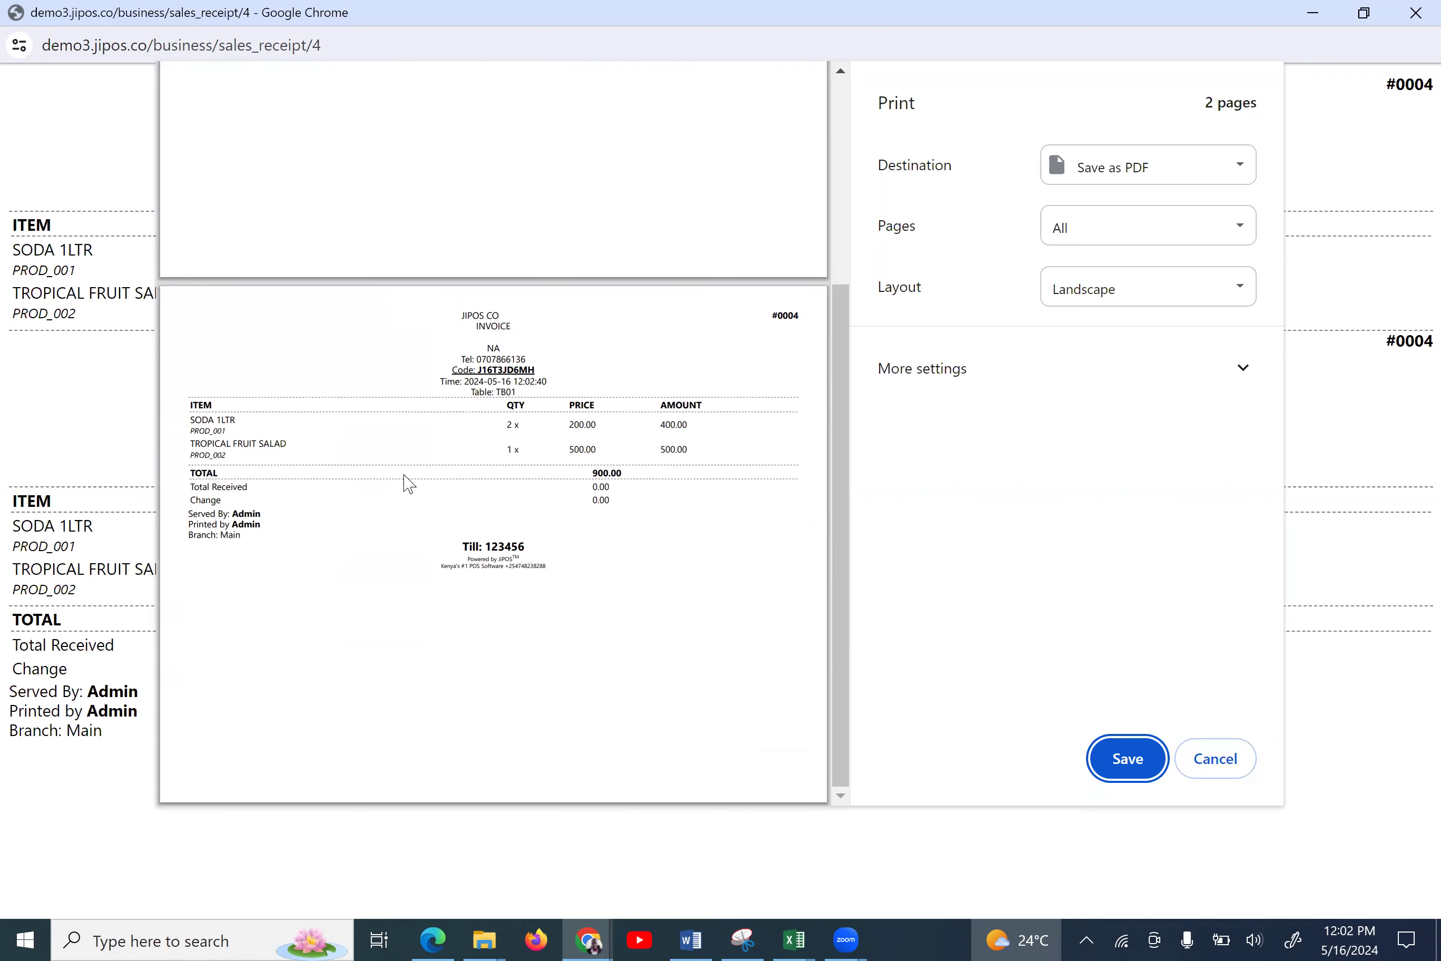
pyautogui.scroll(3, 408, 483)
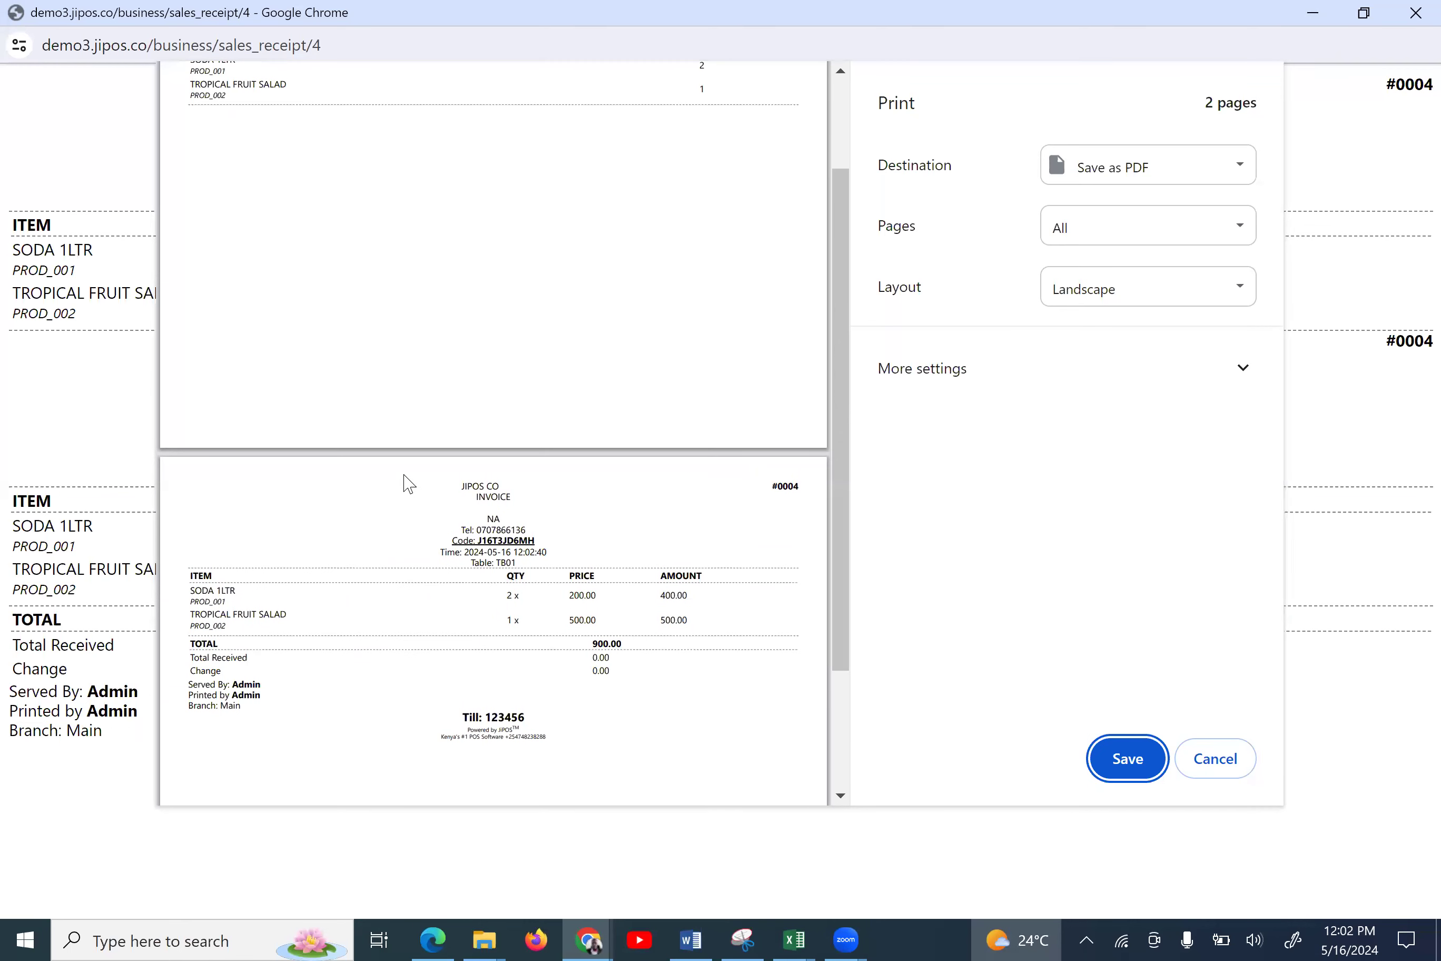
pyautogui.scroll(2, 409, 483)
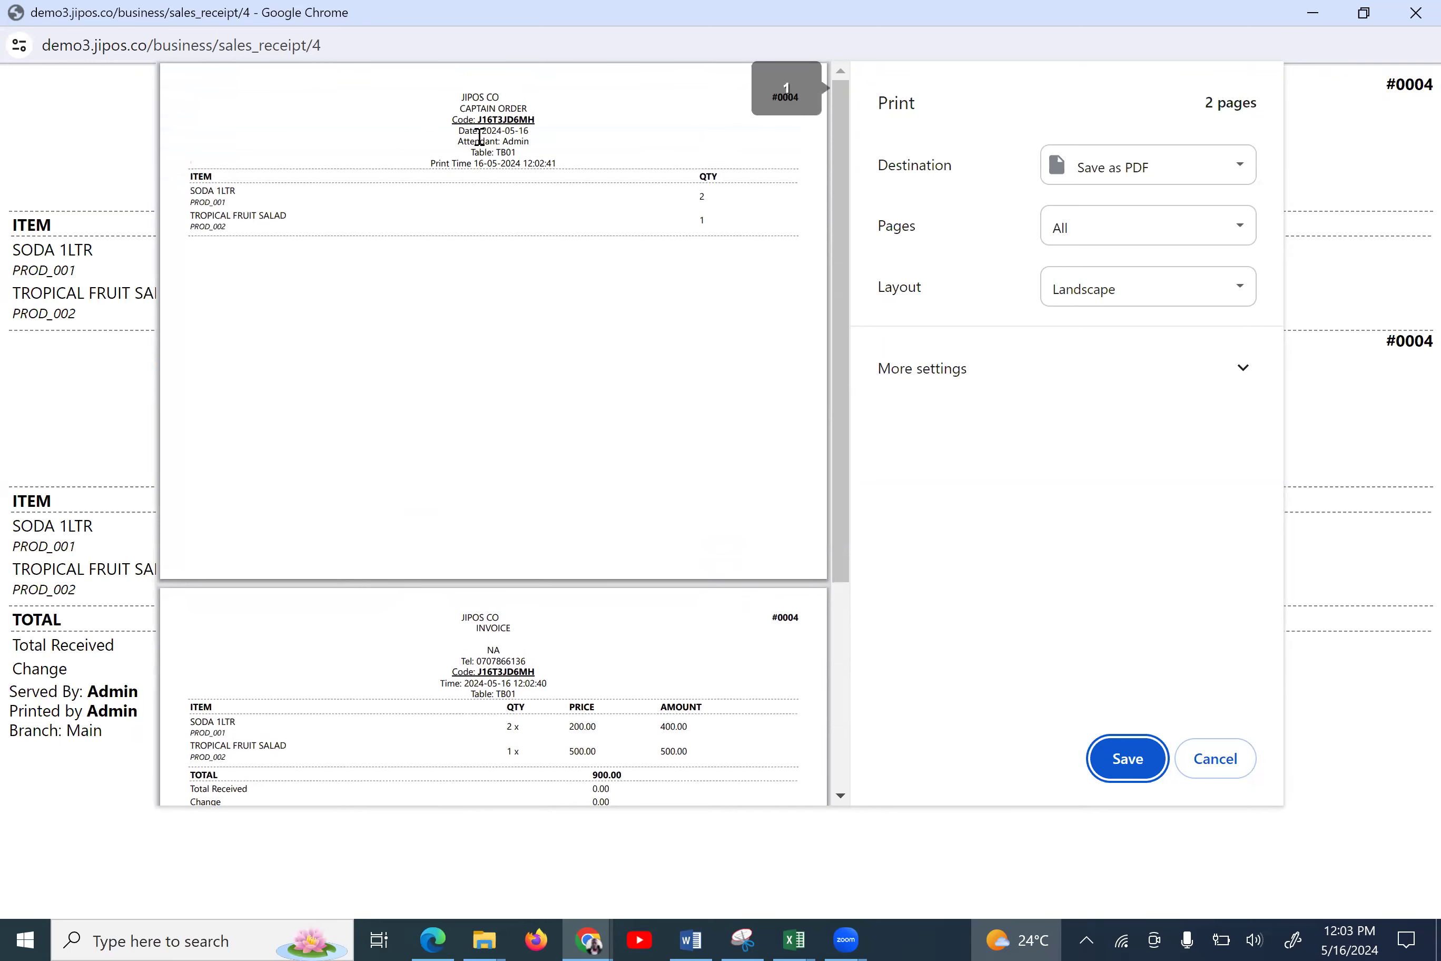
pyautogui.click(1411, 19)
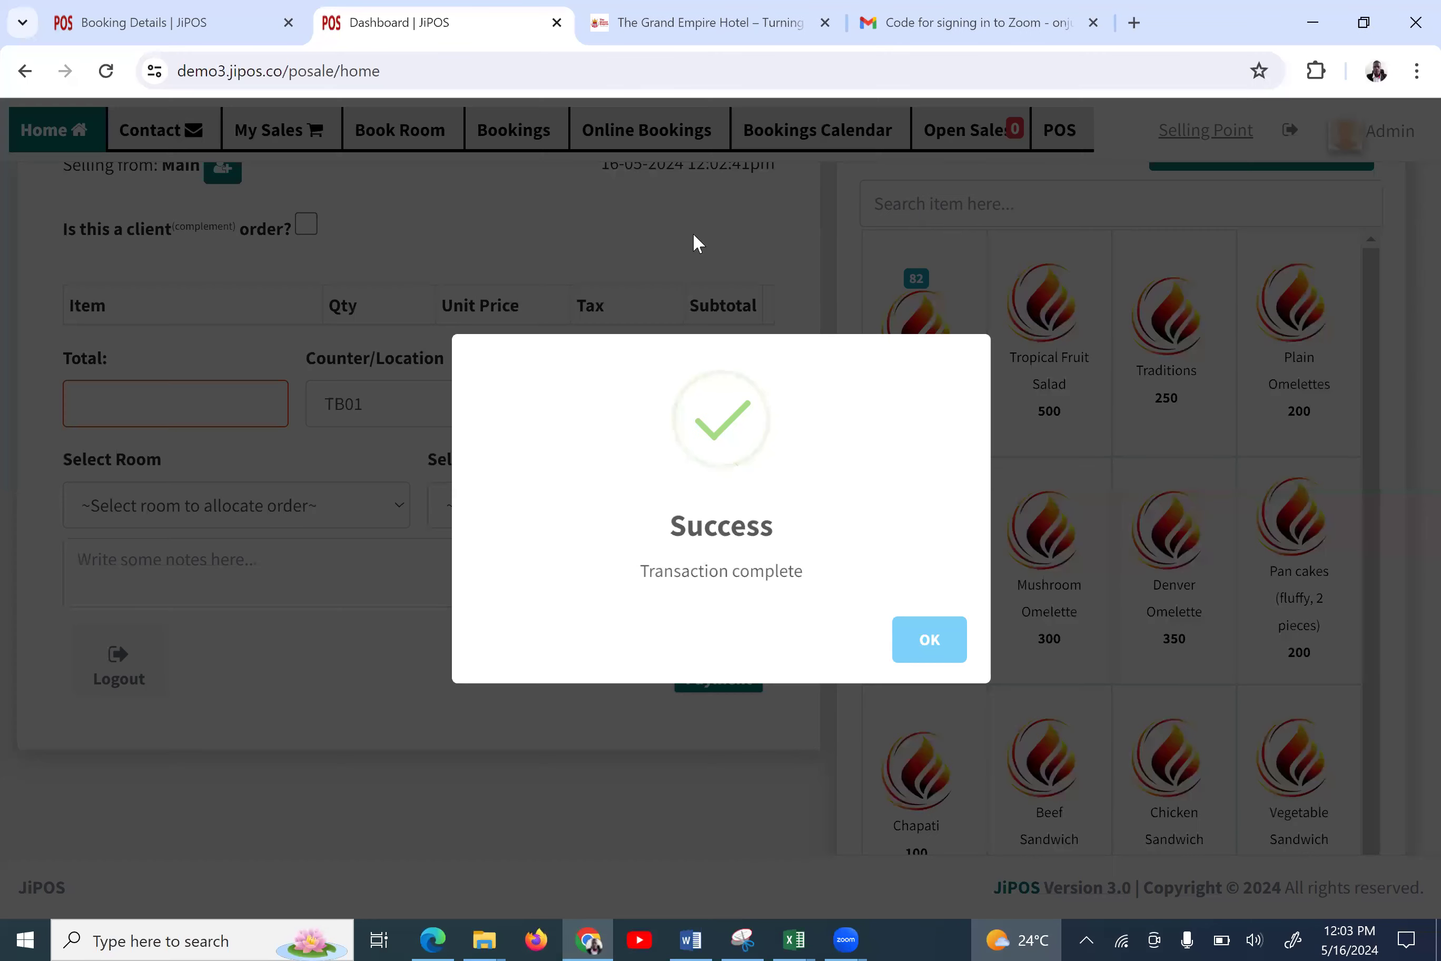
pyautogui.click(191, 41)
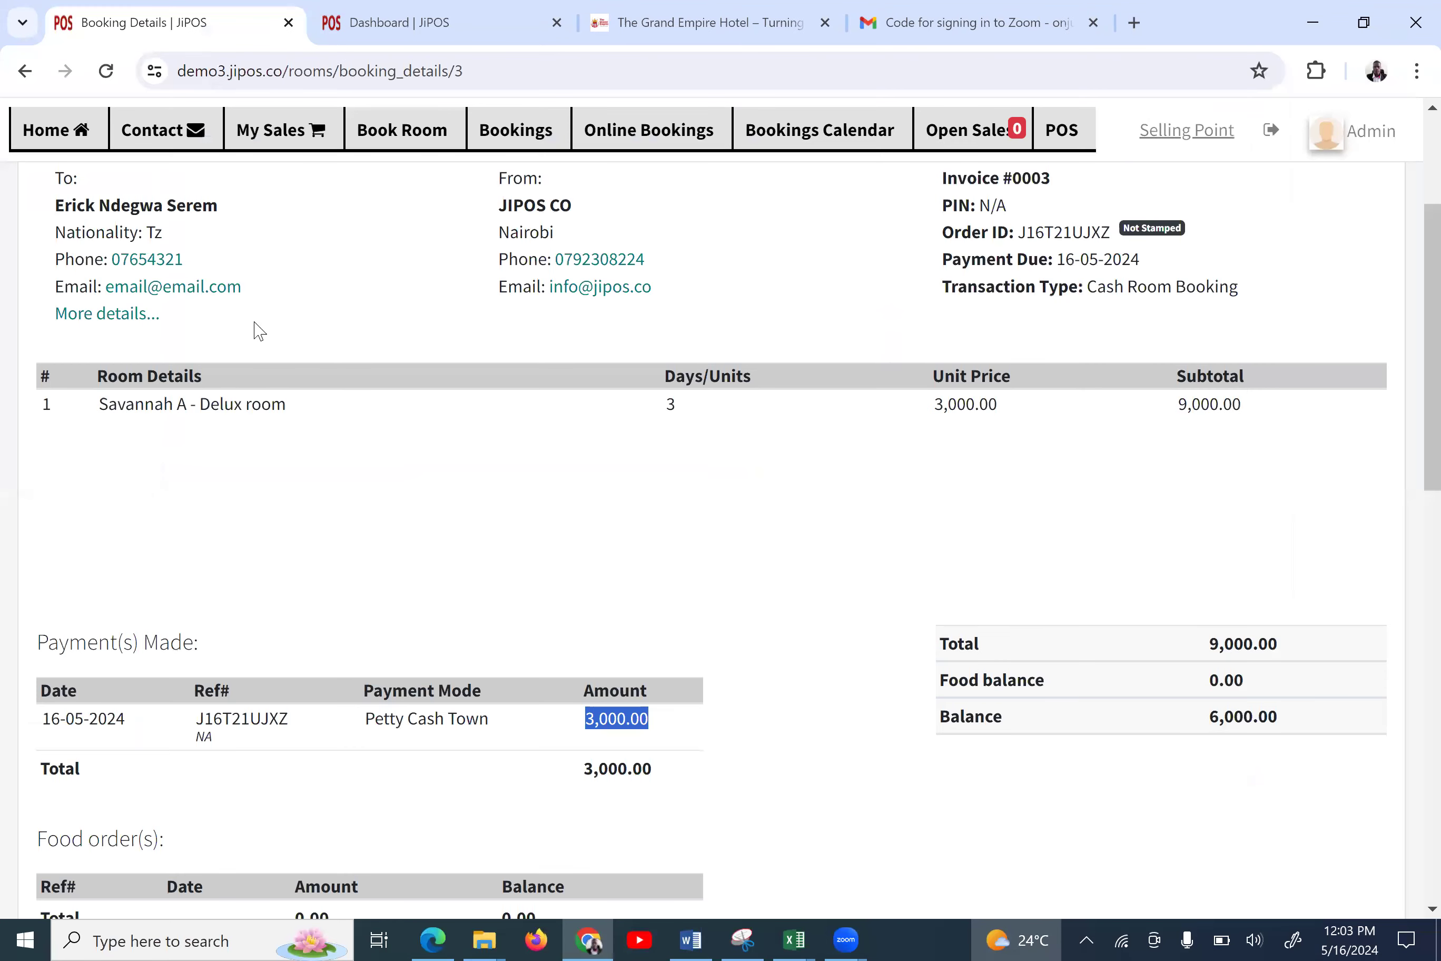
# Refresh the booking to confirm the 900.00 food order and 6,900.00 balance, then open Sale #4
pyautogui.press('F5')
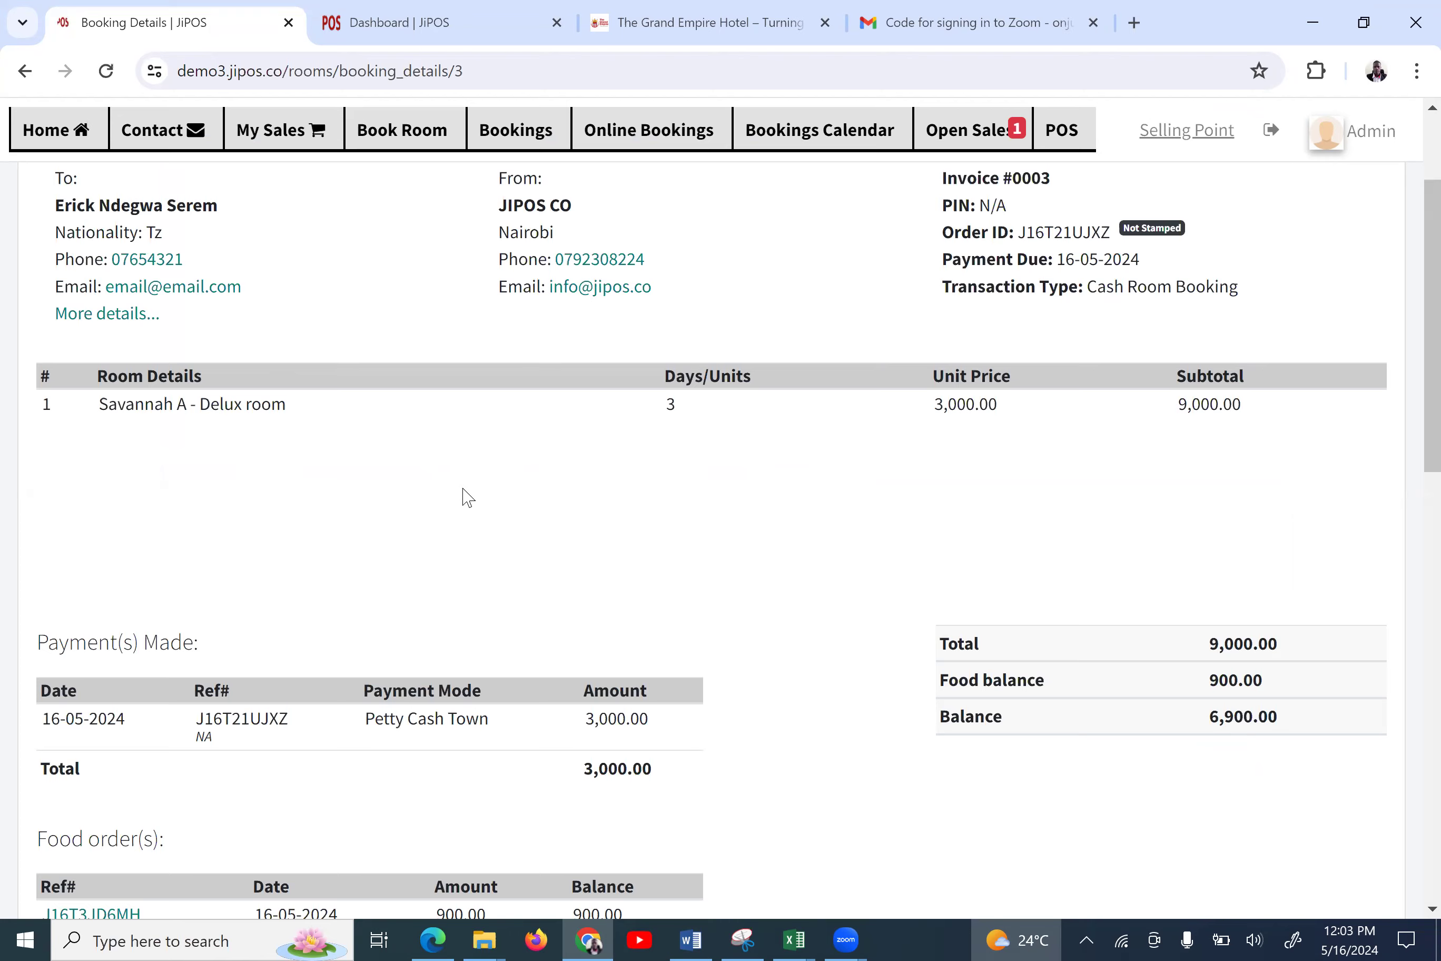
pyautogui.scroll(-3, 466, 496)
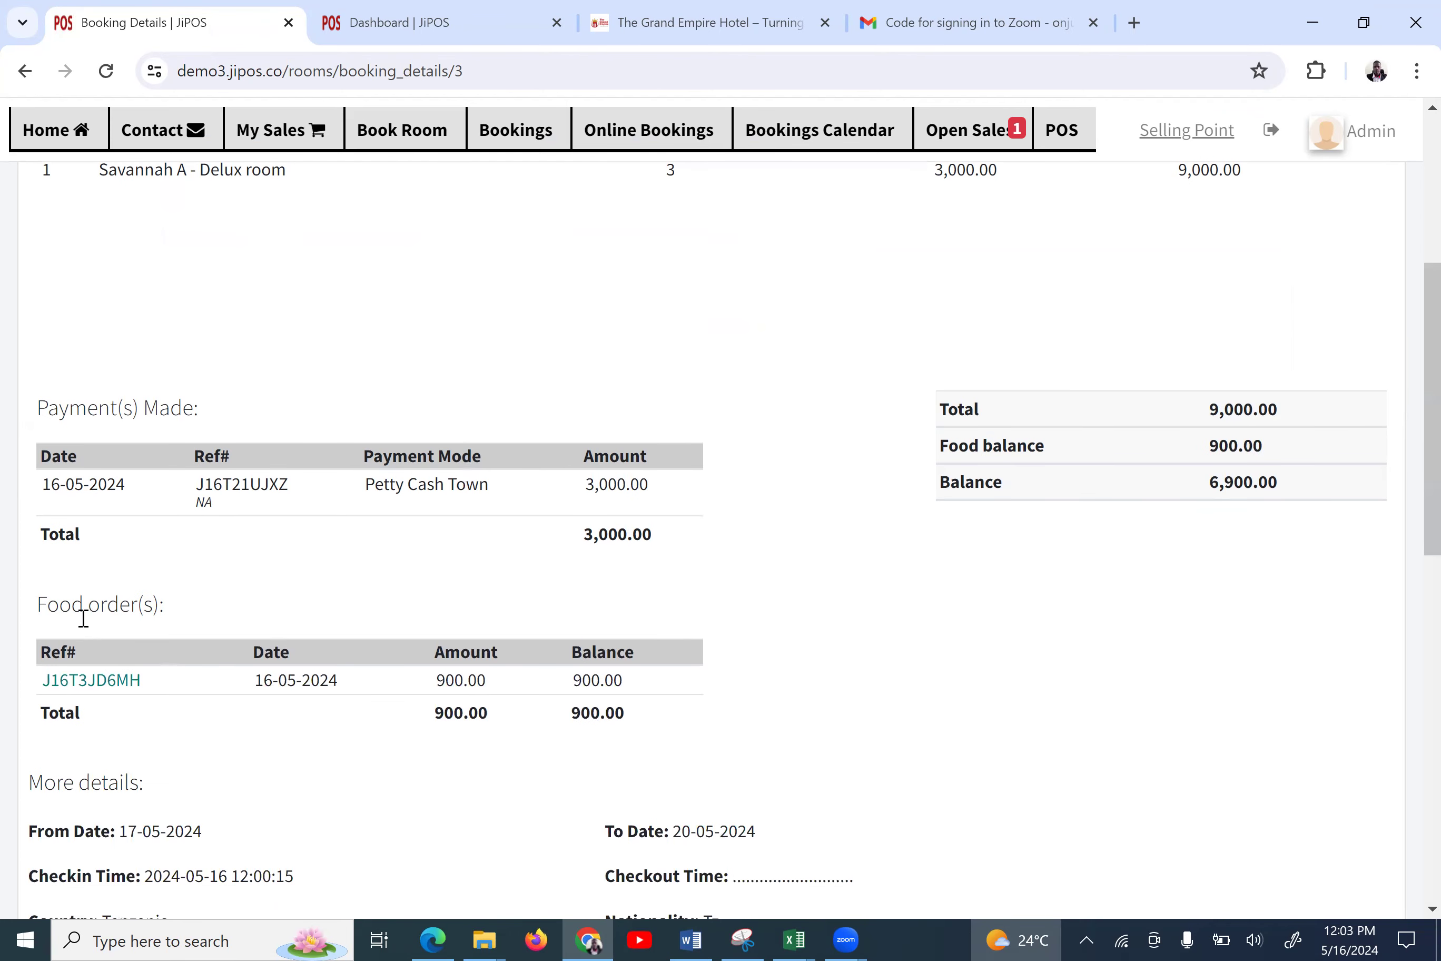
pyautogui.scroll(5, 225, 611)
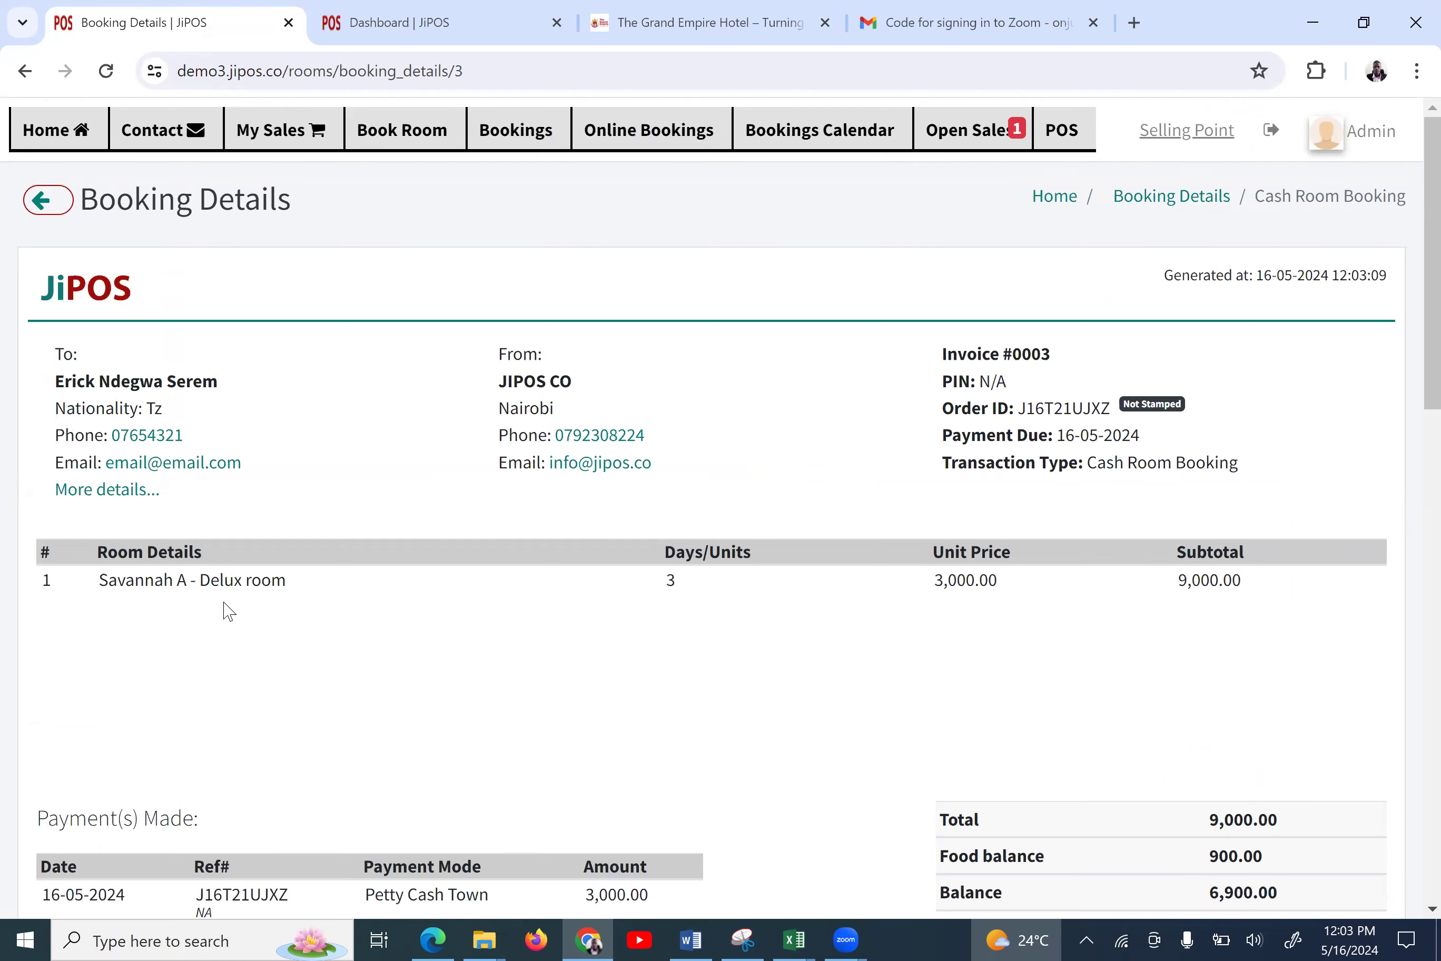
pyautogui.scroll(-3, 228, 611)
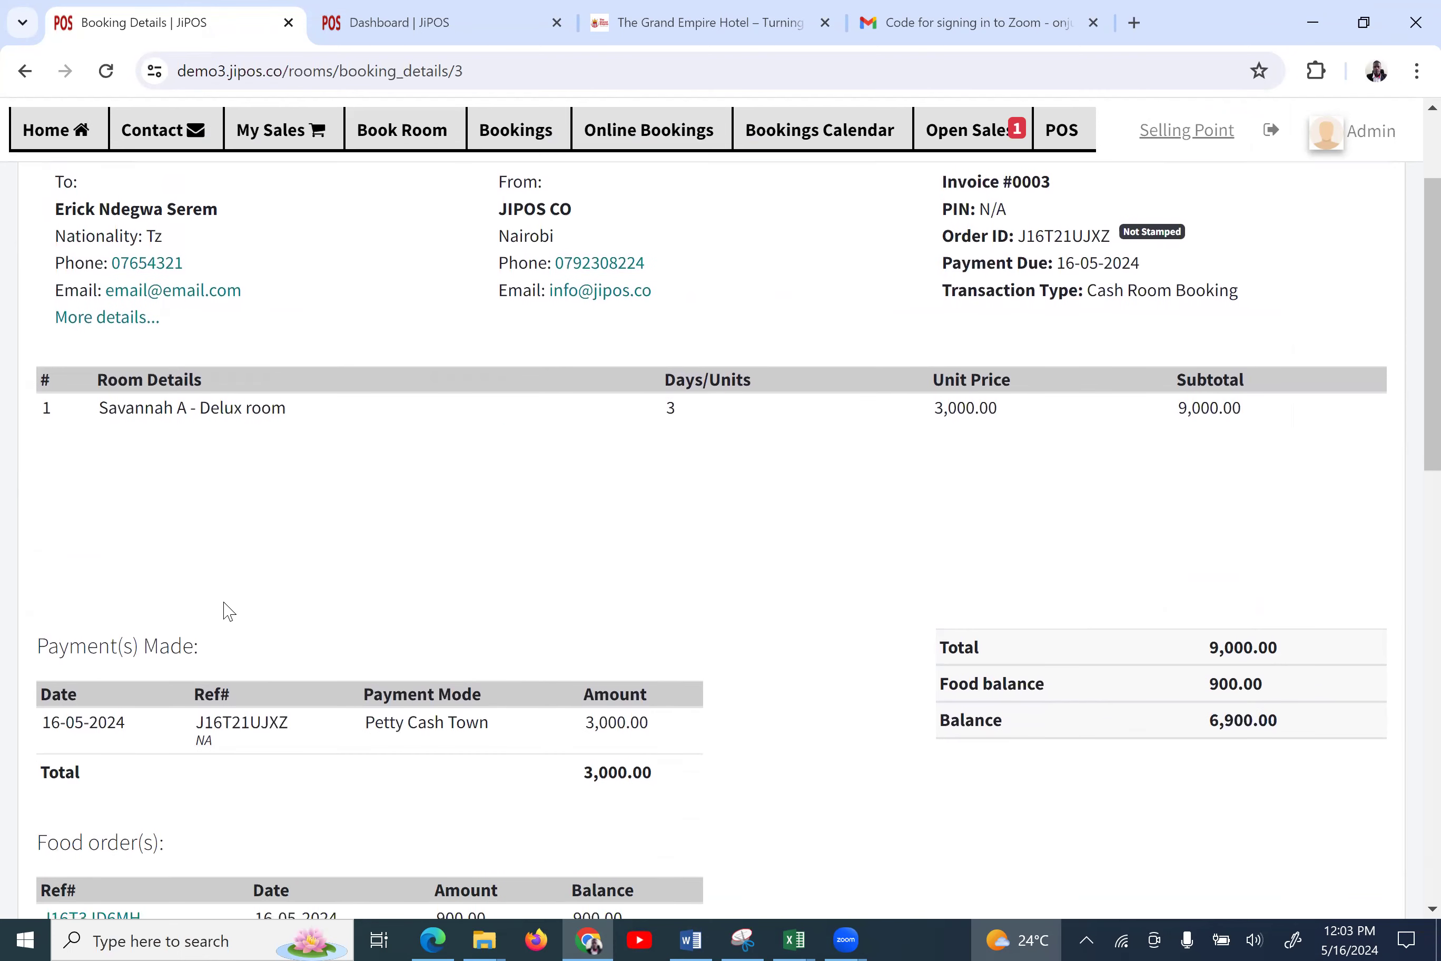
pyautogui.scroll(-1, 229, 611)
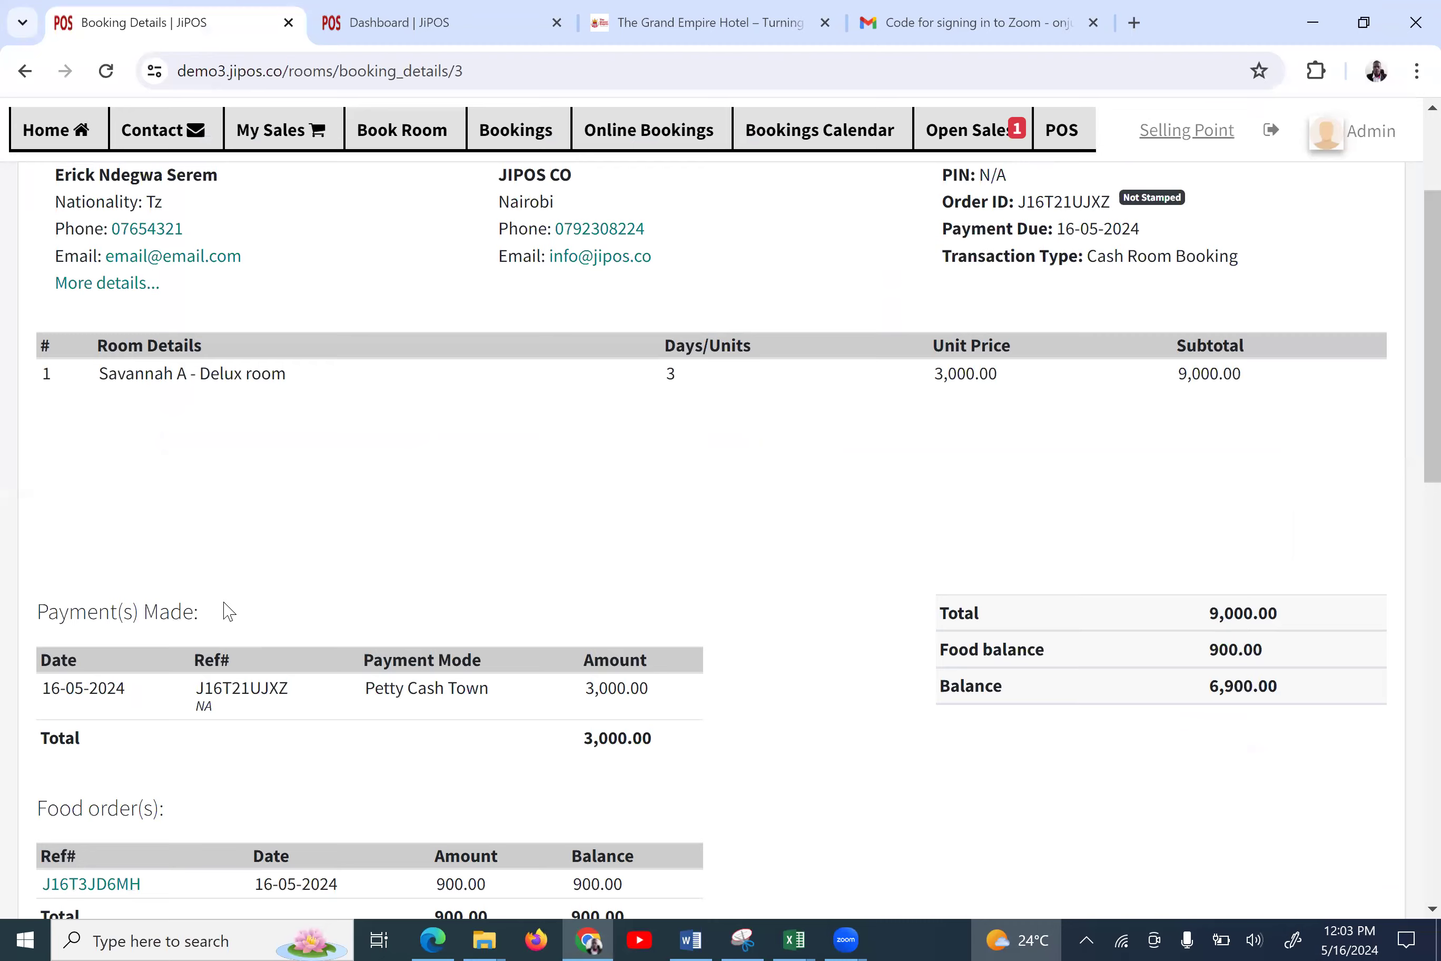
pyautogui.scroll(3, 229, 611)
pyautogui.scroll(-6, 229, 611)
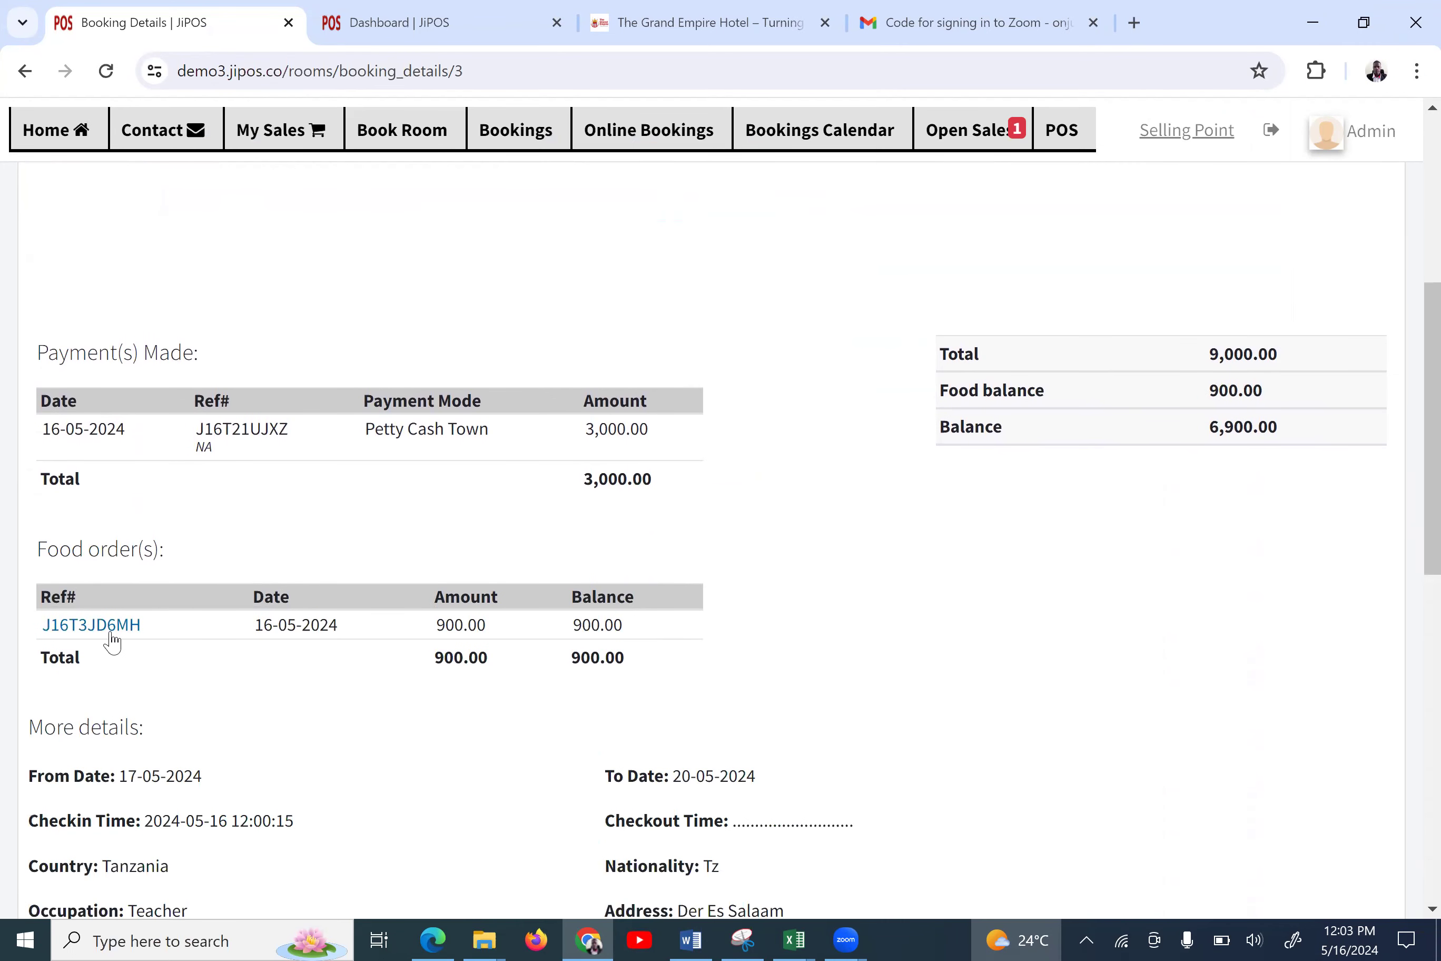
pyautogui.doubleClick(452, 657)
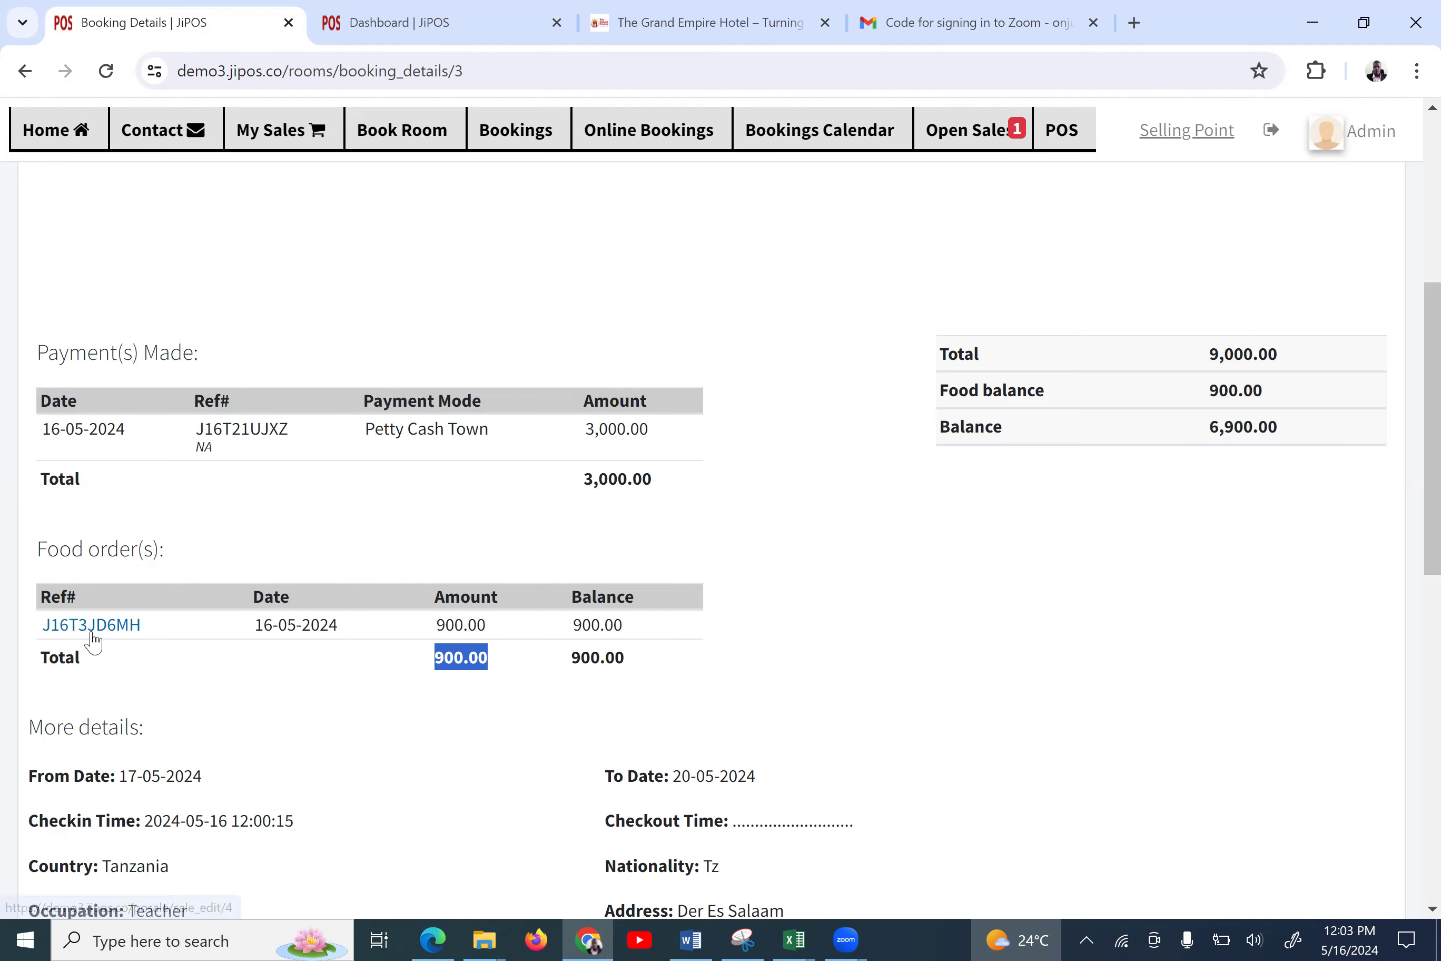
pyautogui.click(106, 635)
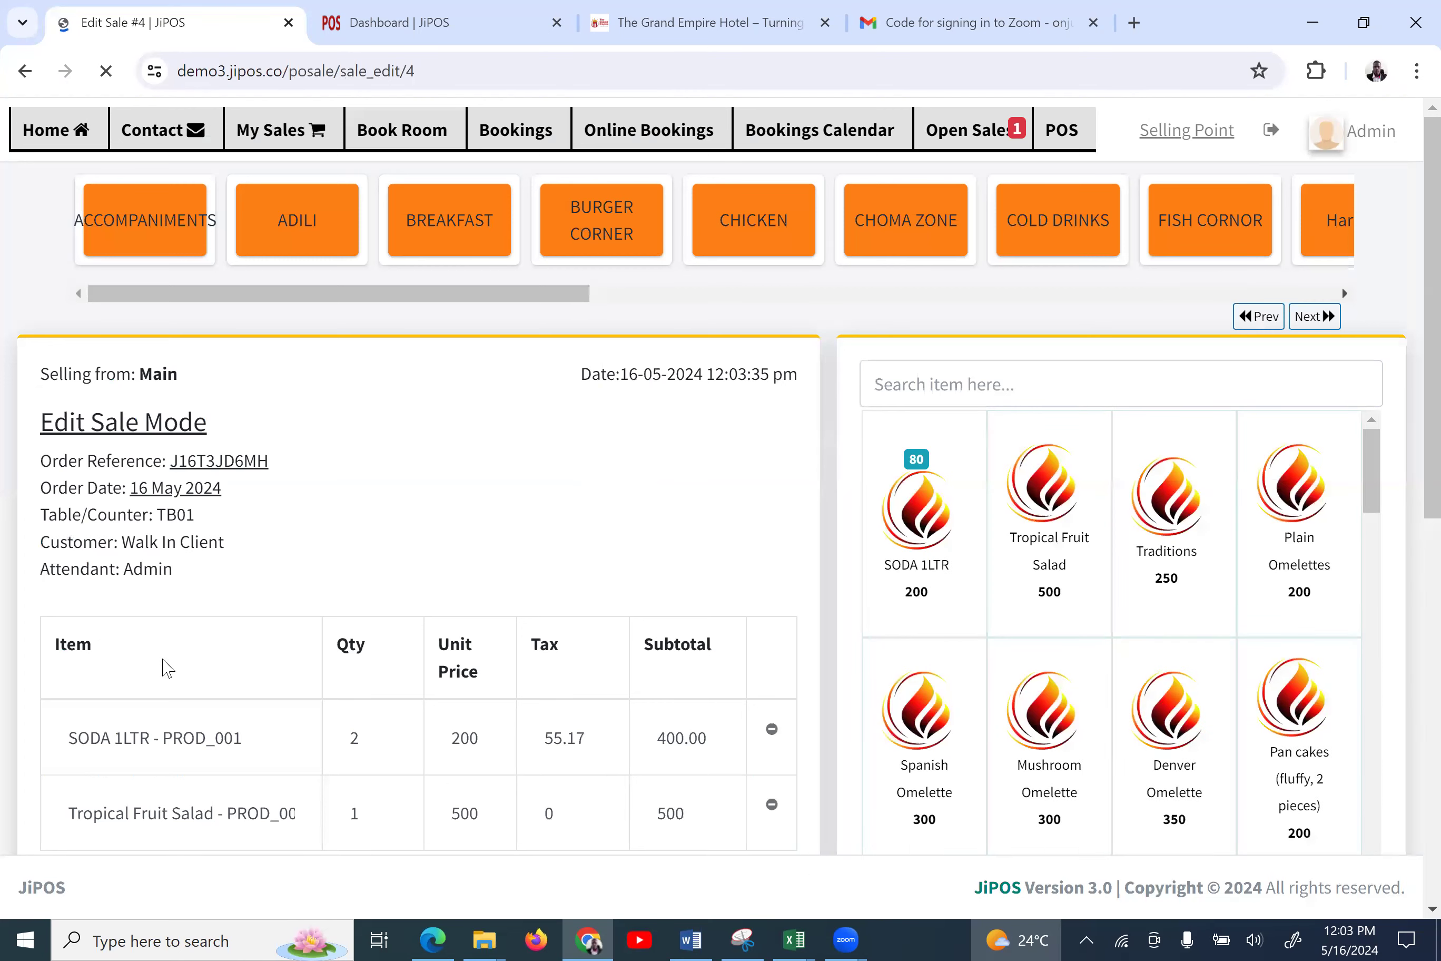
# Review Edit Sale #4 and its Payment mode options, then return to Booking Details
pyautogui.scroll(-2, 246, 686)
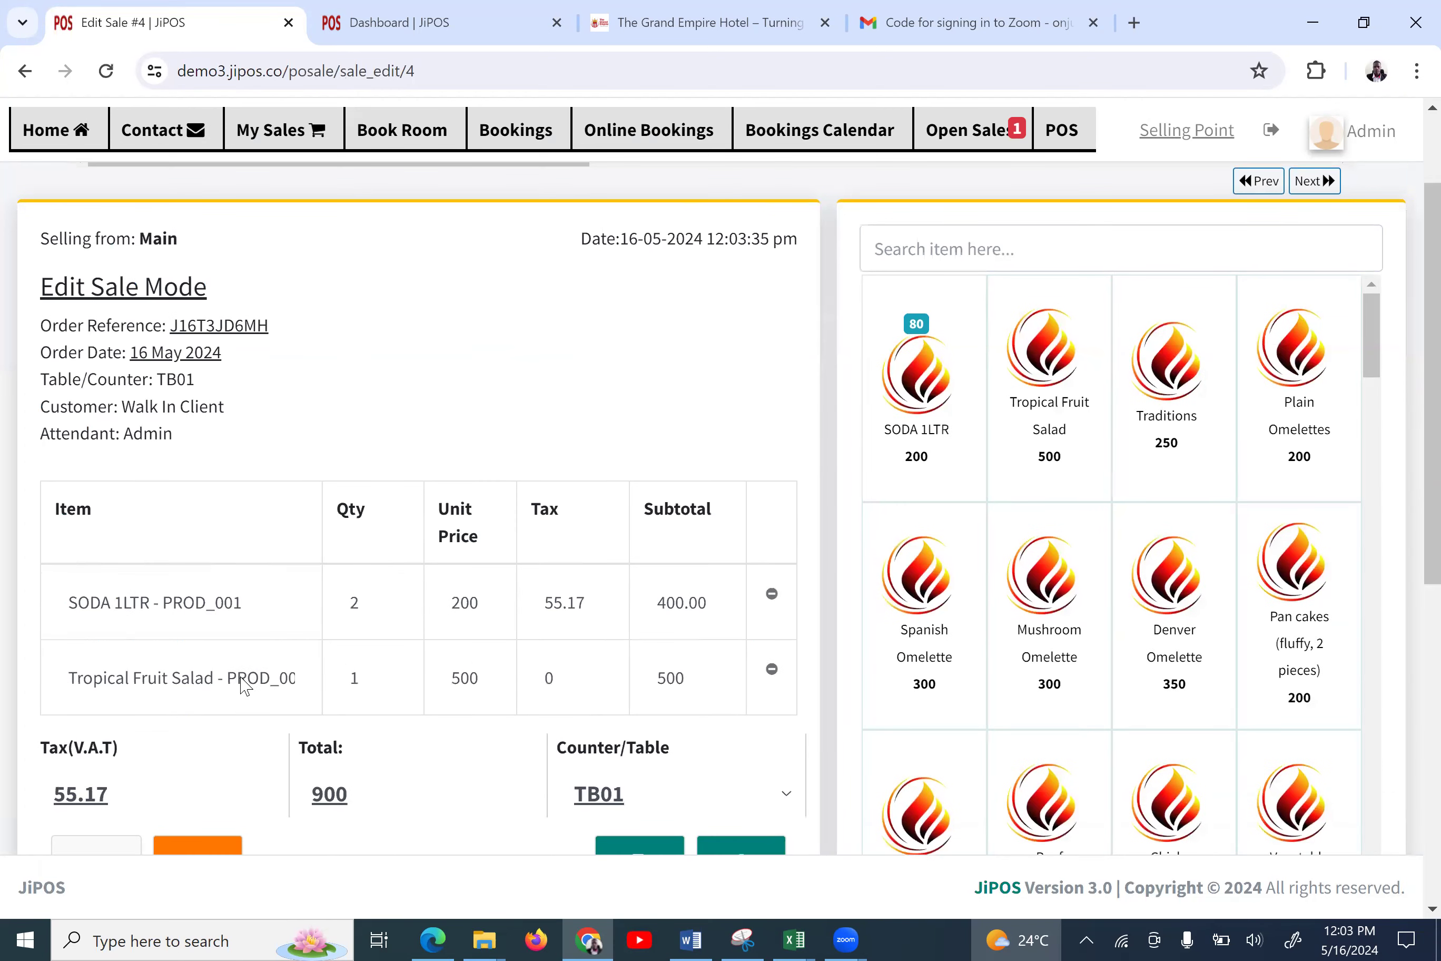
pyautogui.scroll(-2, 245, 686)
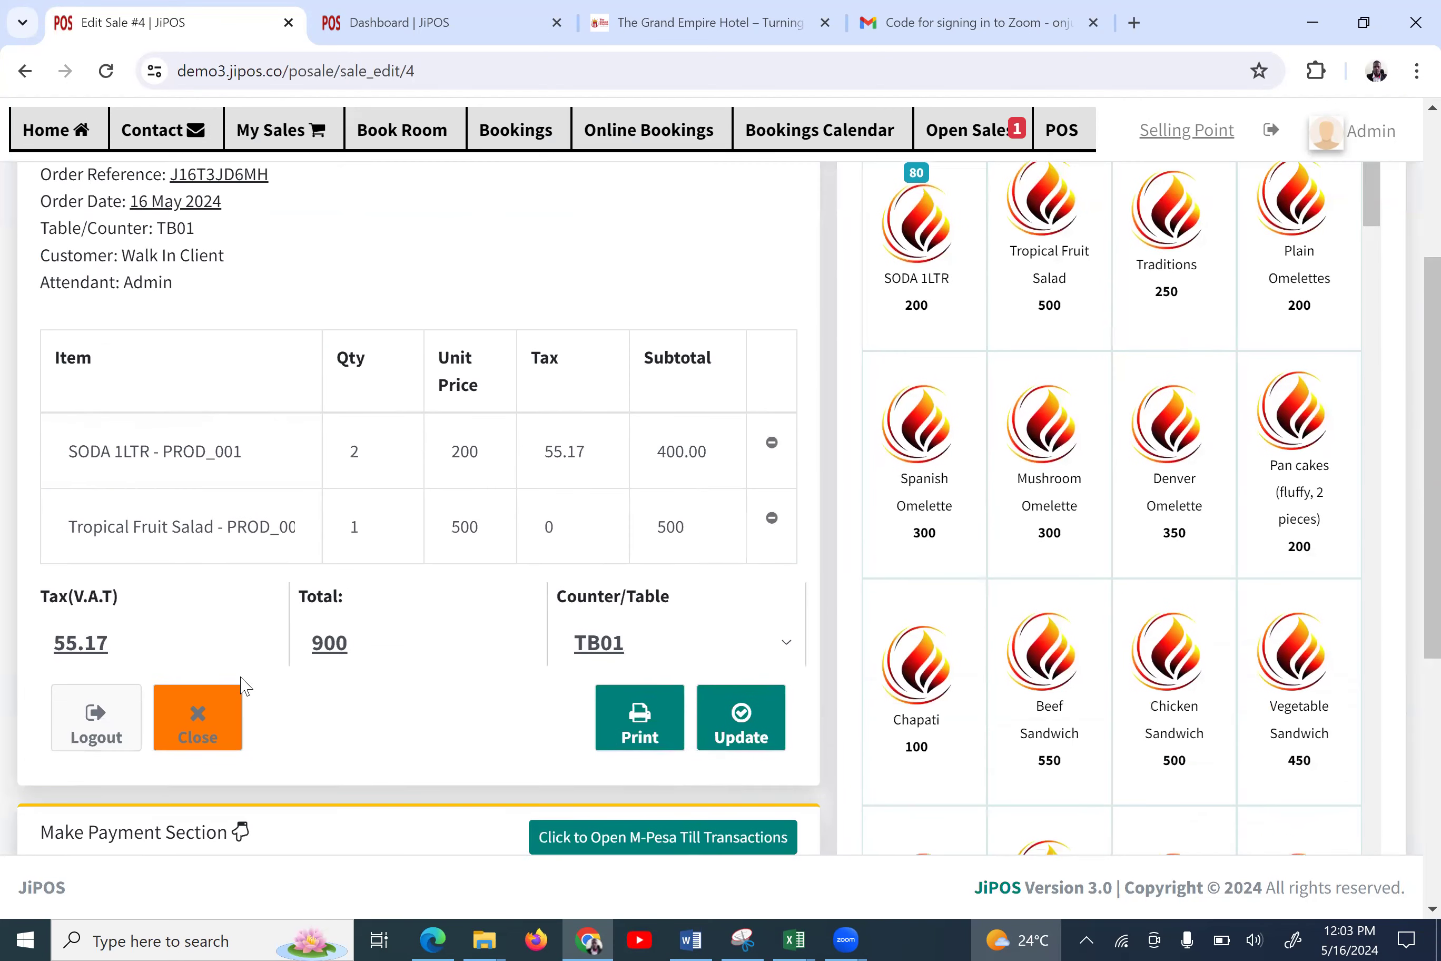
pyautogui.scroll(-3, 245, 686)
pyautogui.scroll(-4, 246, 686)
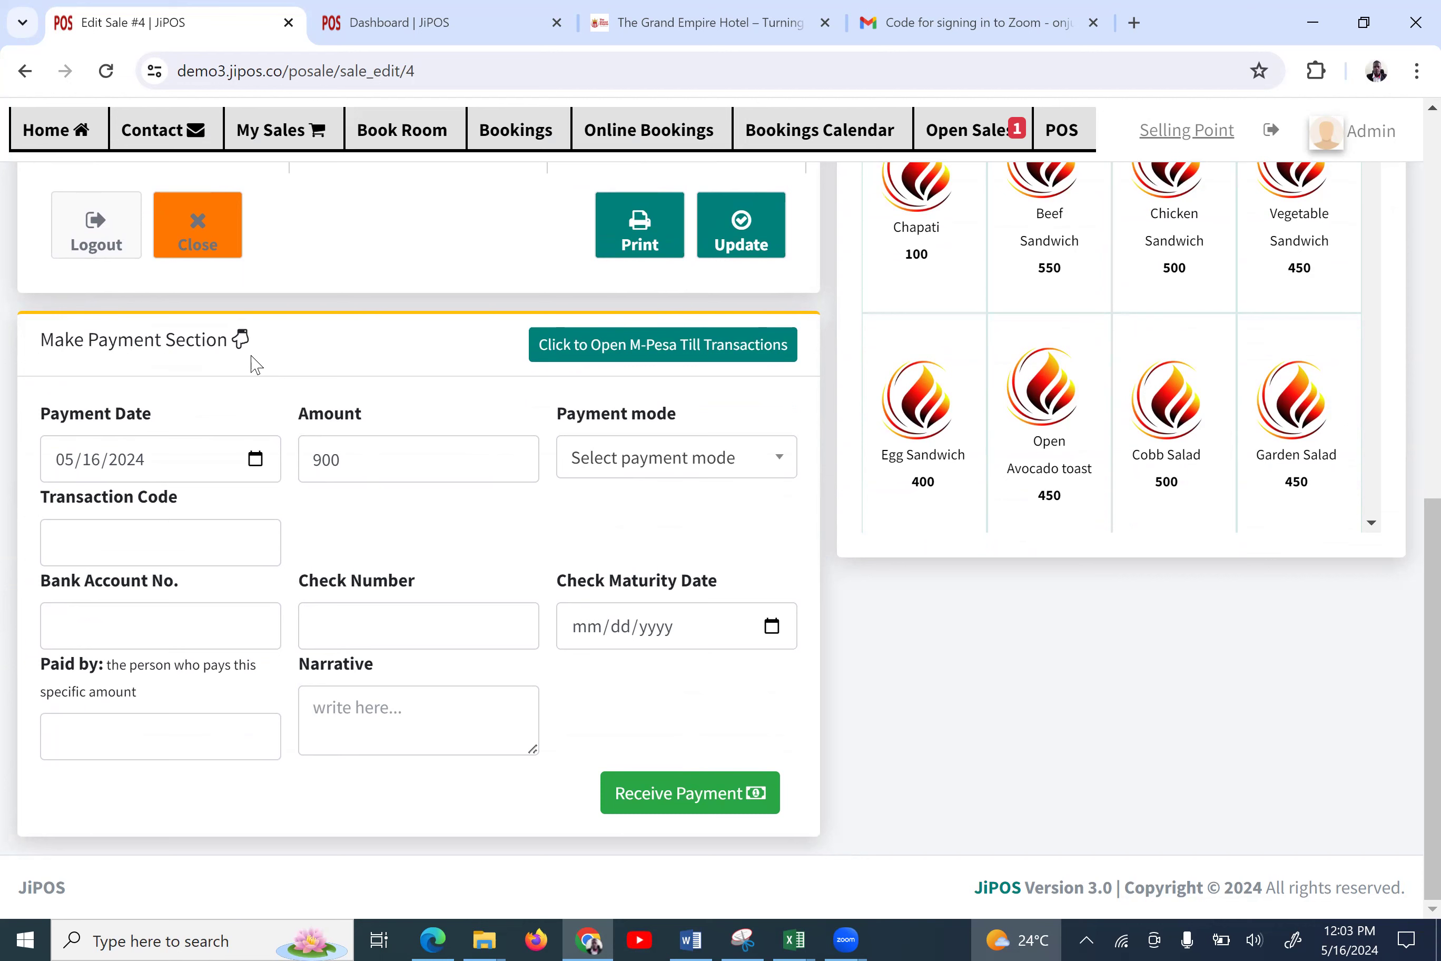
pyautogui.click(587, 445)
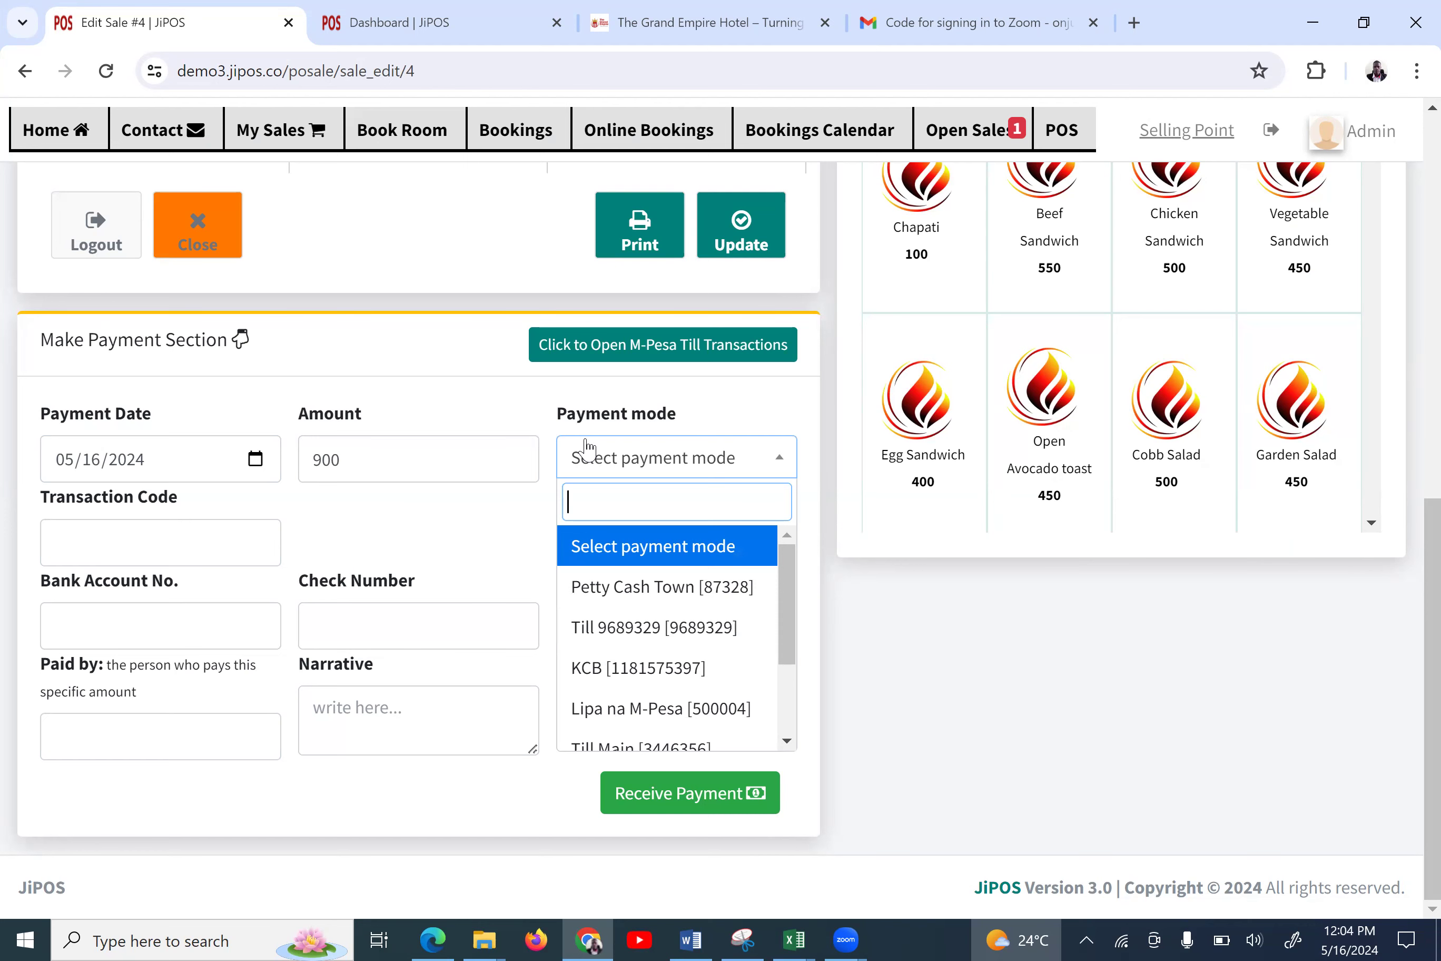
pyautogui.hscroll(-5, 586, 445)
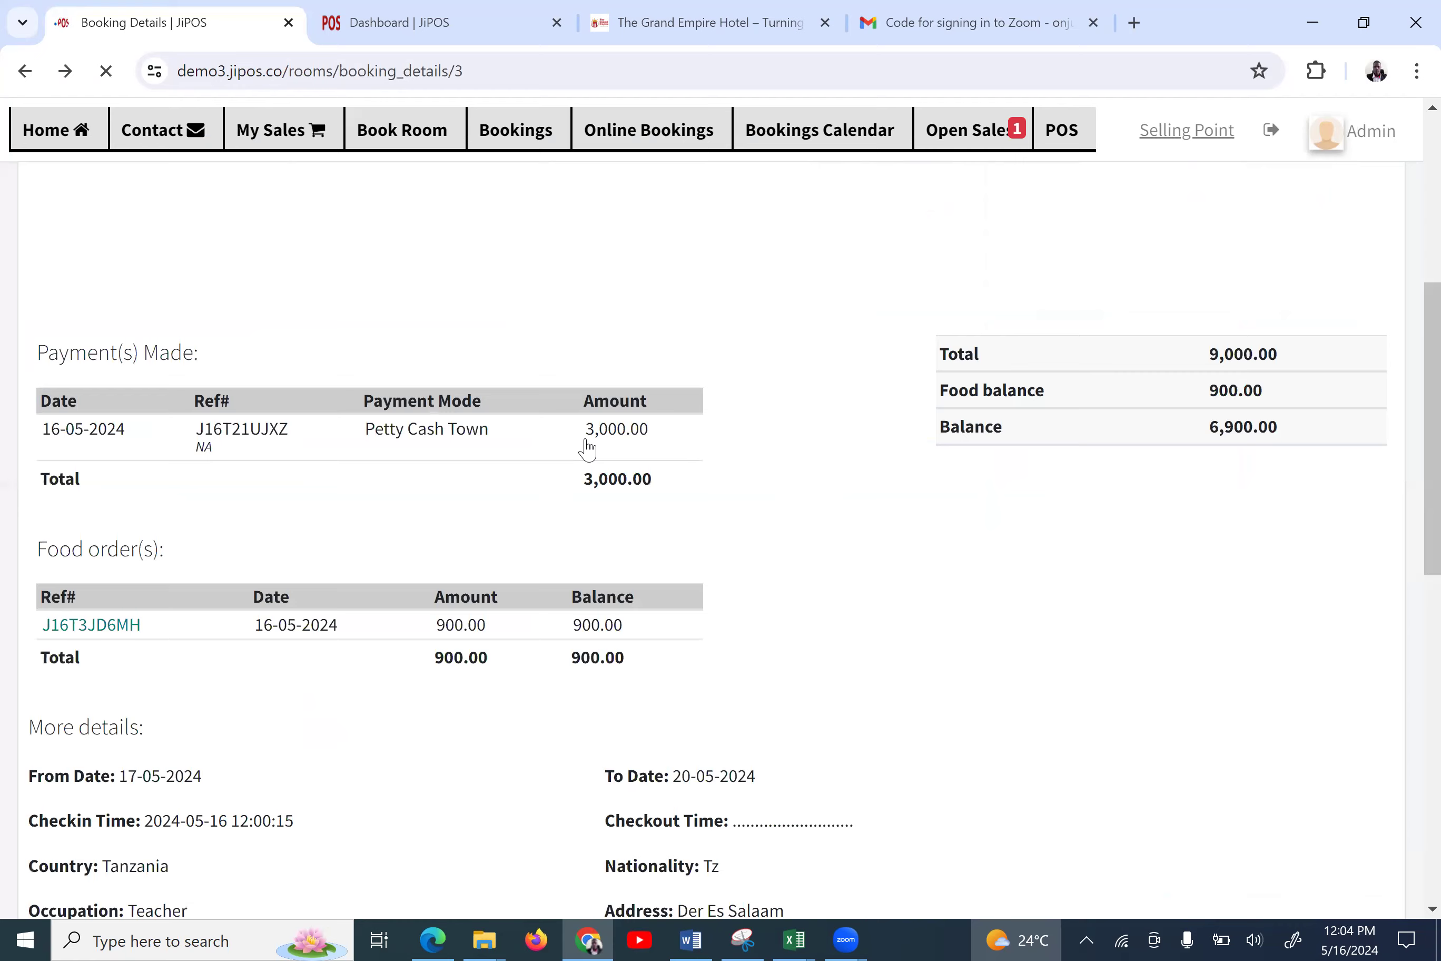
# Choose Extra charges from the booking's More action menu
pyautogui.scroll(-3, 587, 449)
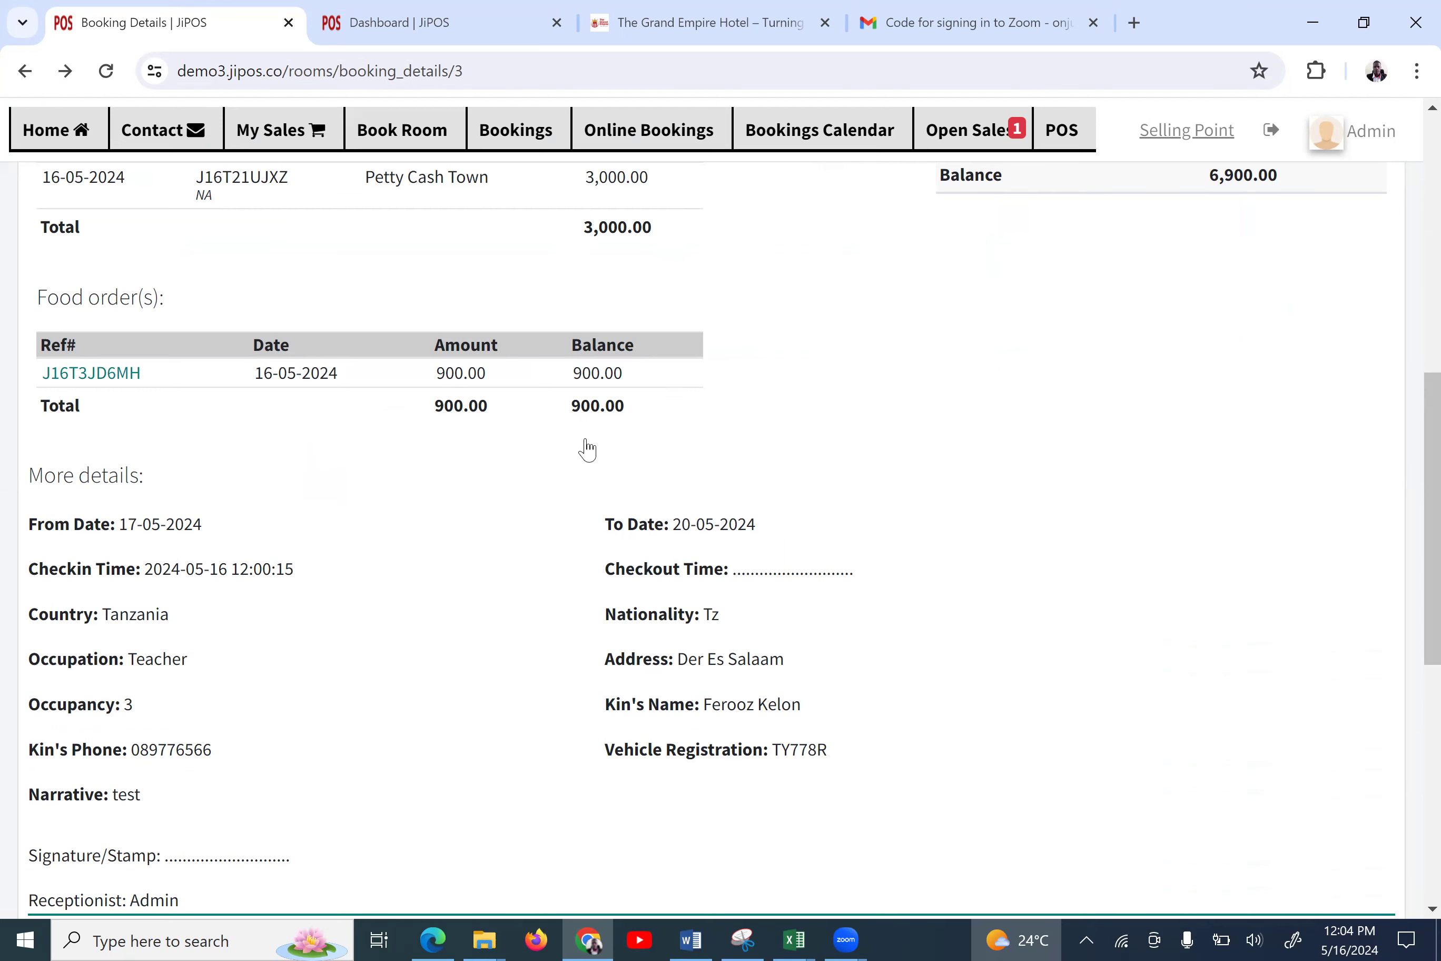
pyautogui.scroll(2, 587, 448)
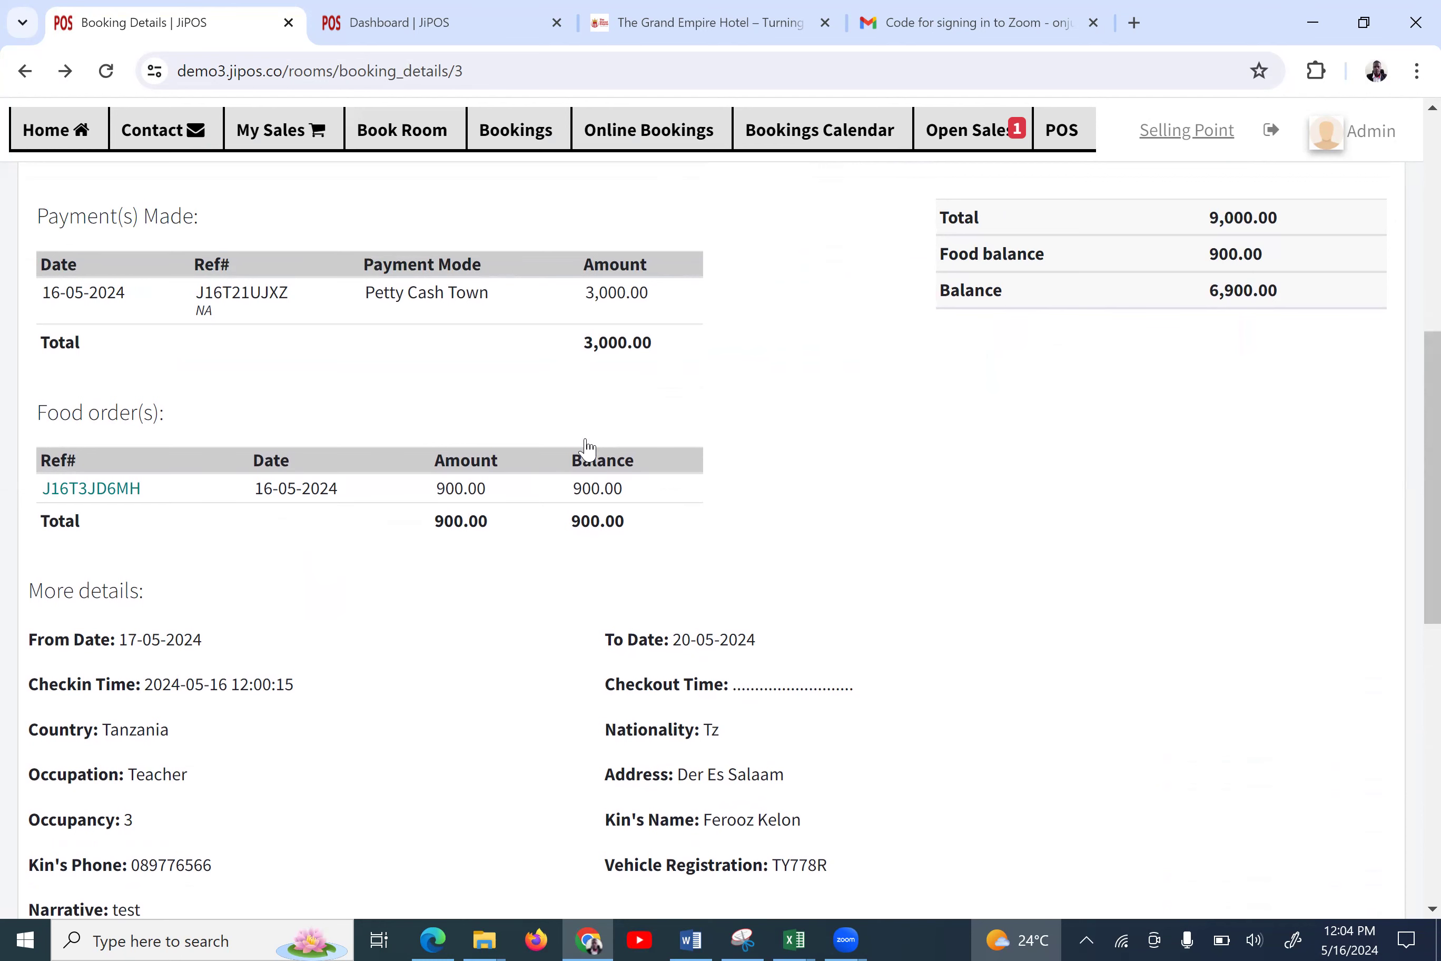
pyautogui.scroll(2, 587, 447)
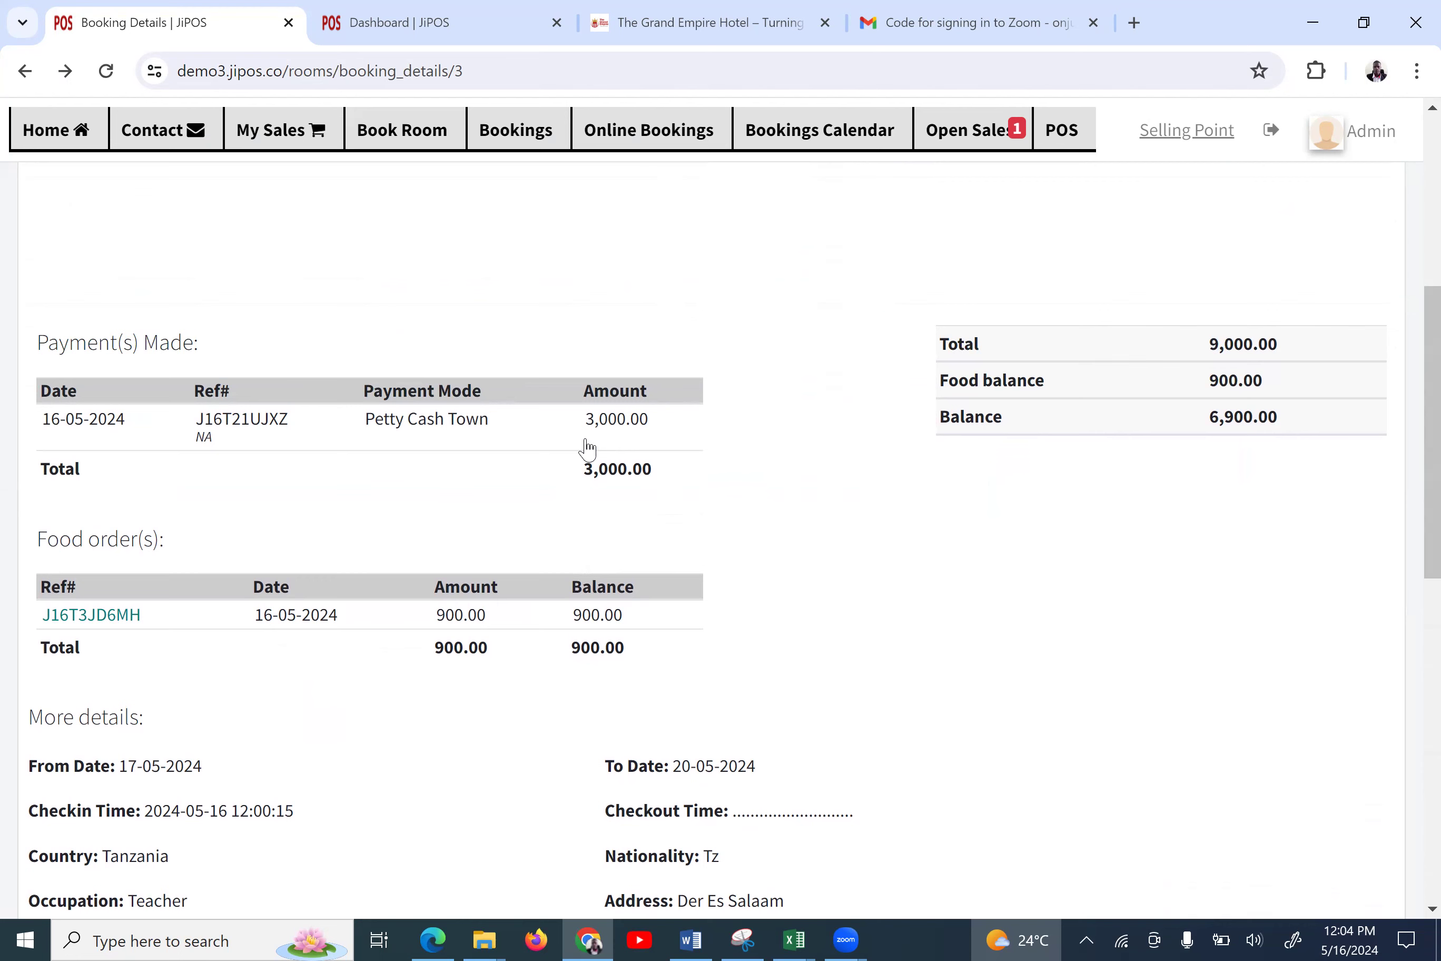
pyautogui.scroll(-2, 587, 448)
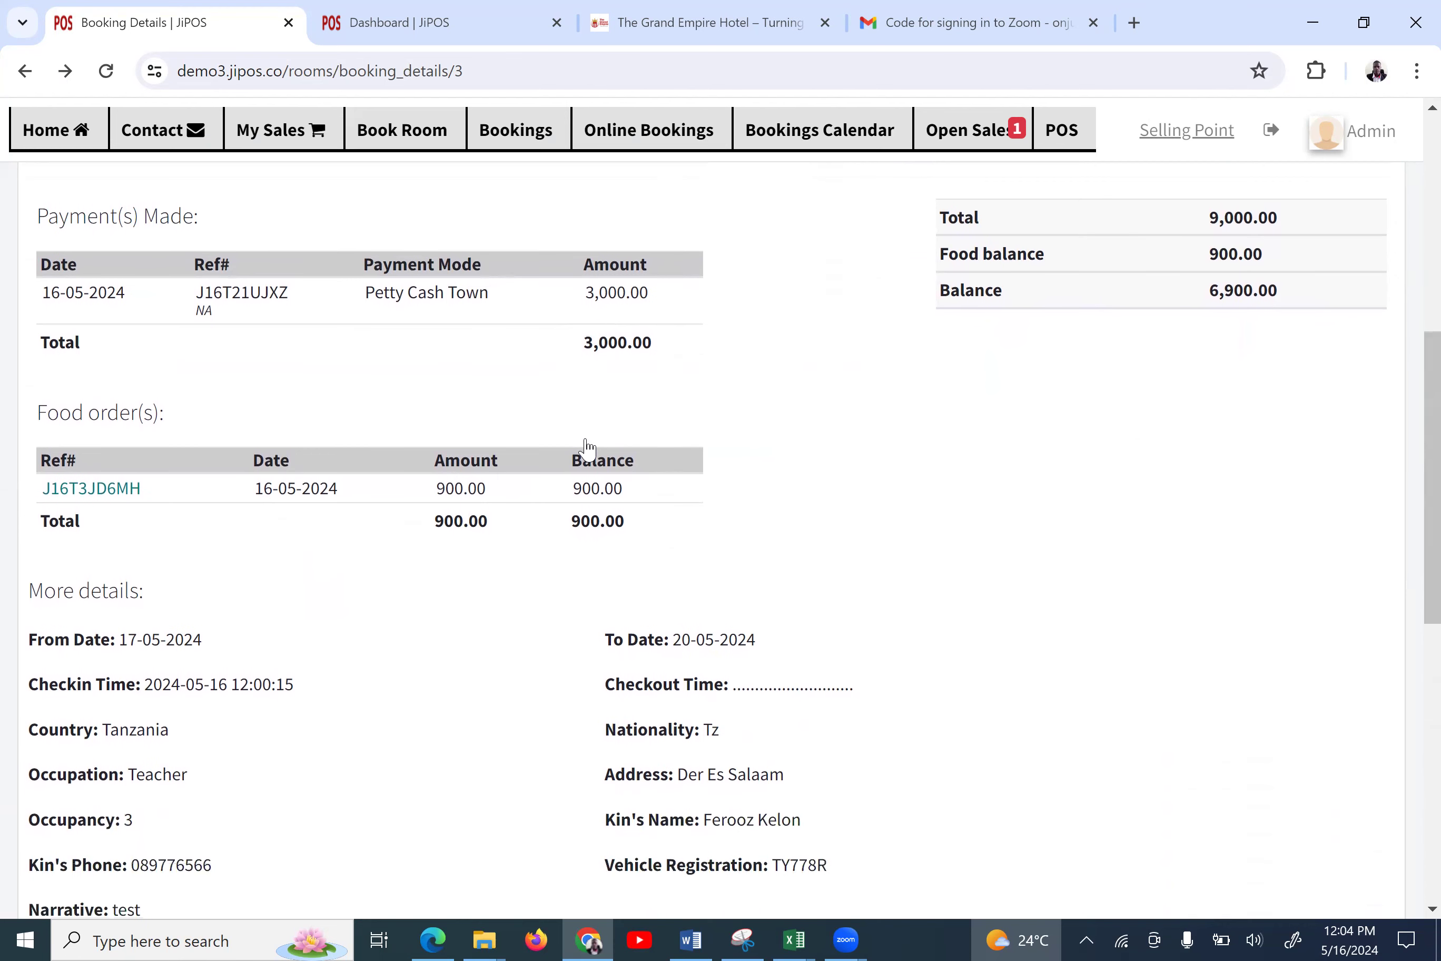
pyautogui.scroll(-3, 587, 447)
pyautogui.scroll(-5, 587, 448)
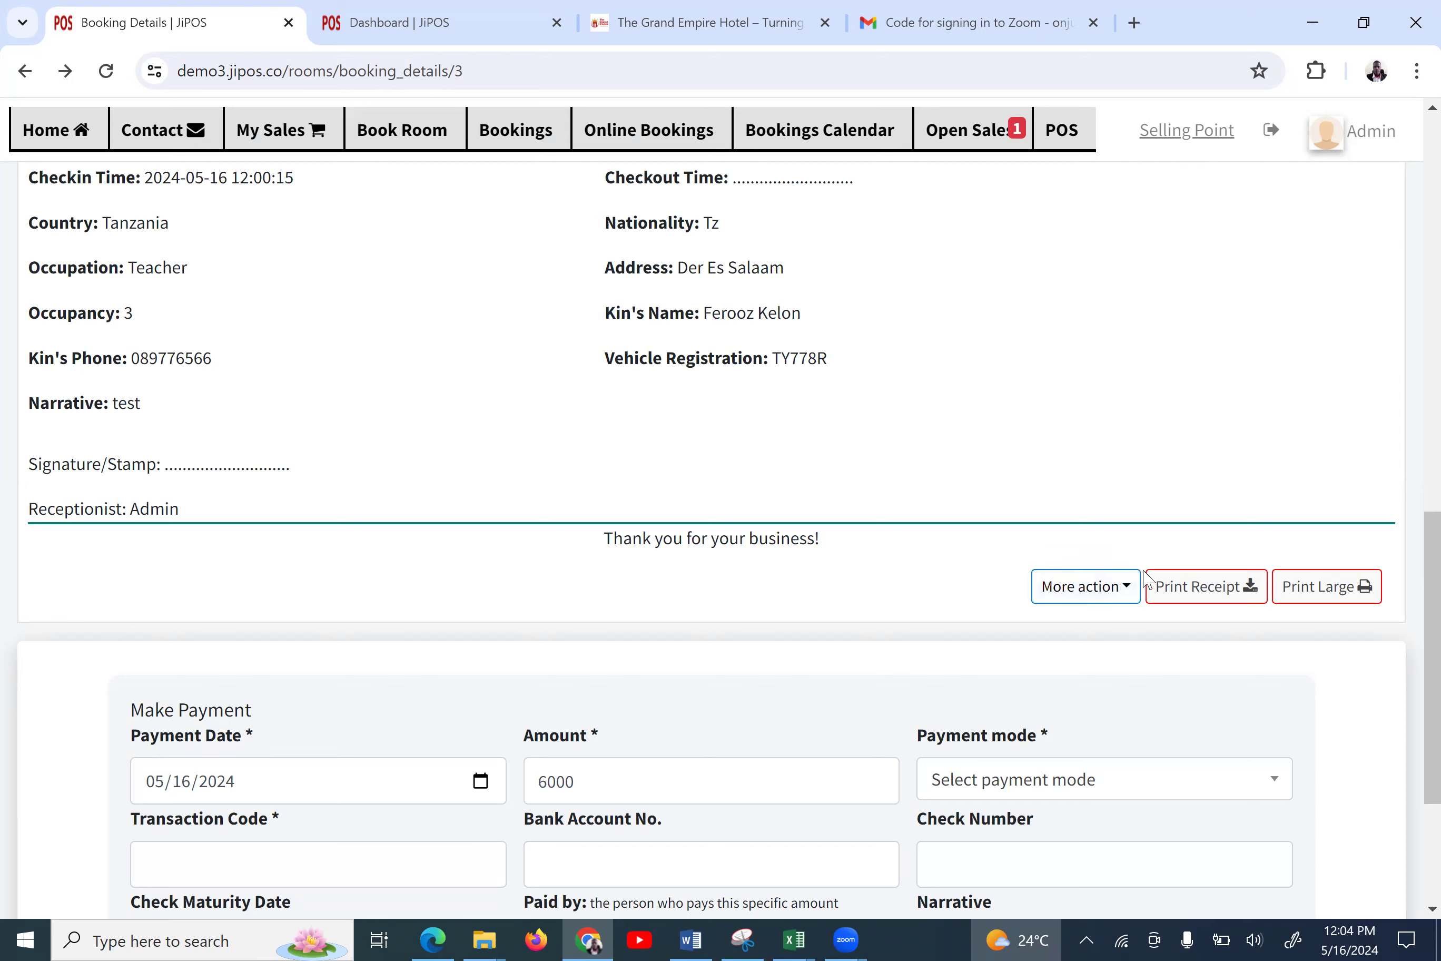
pyautogui.click(1110, 588)
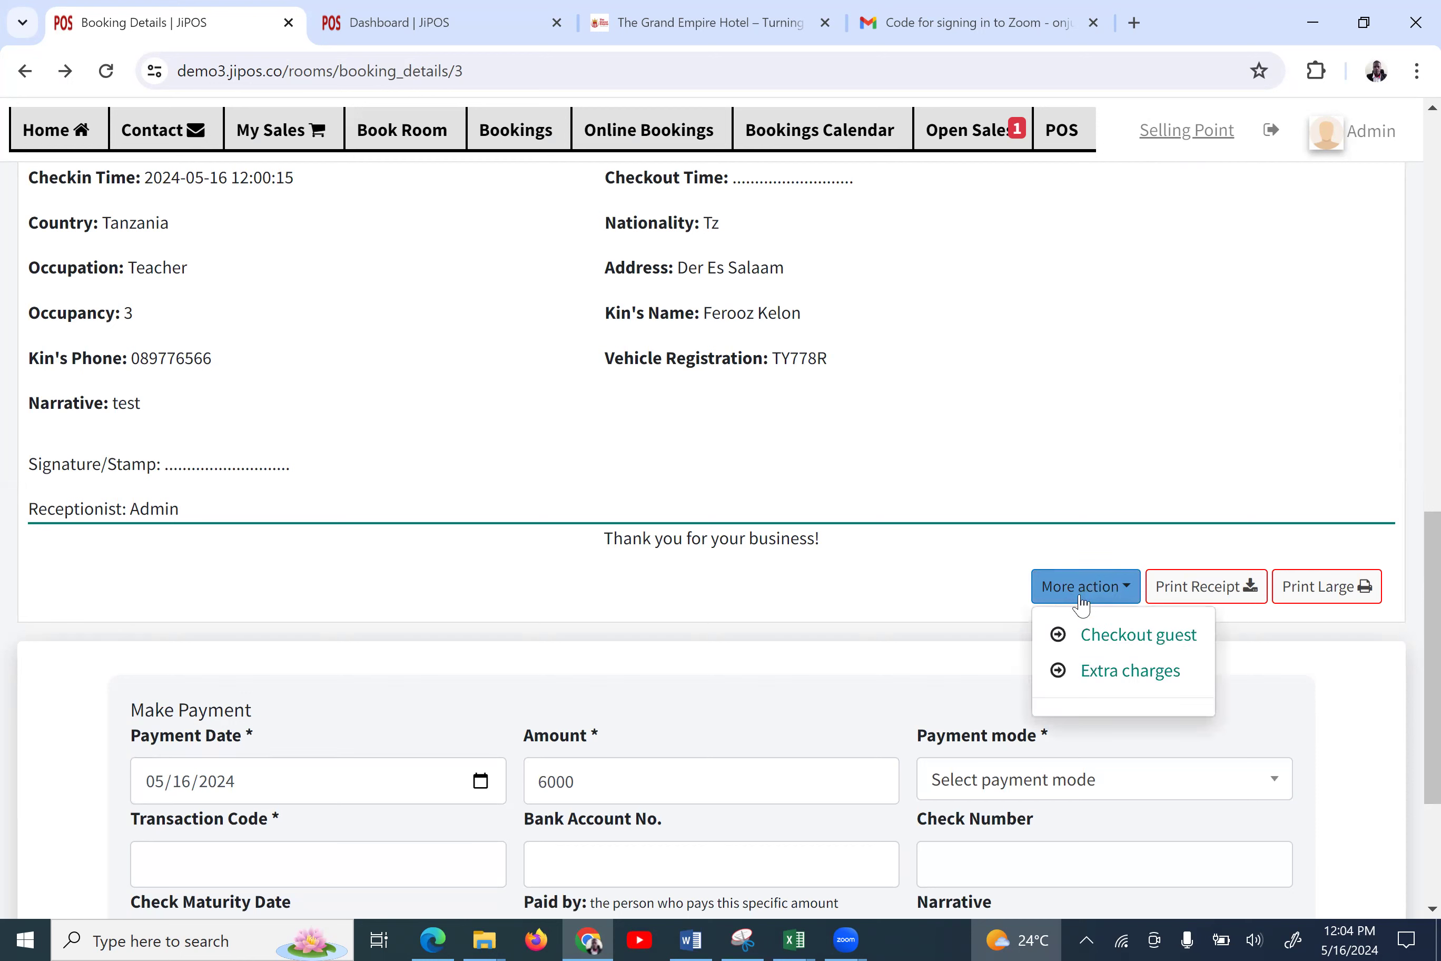
pyautogui.click(1103, 679)
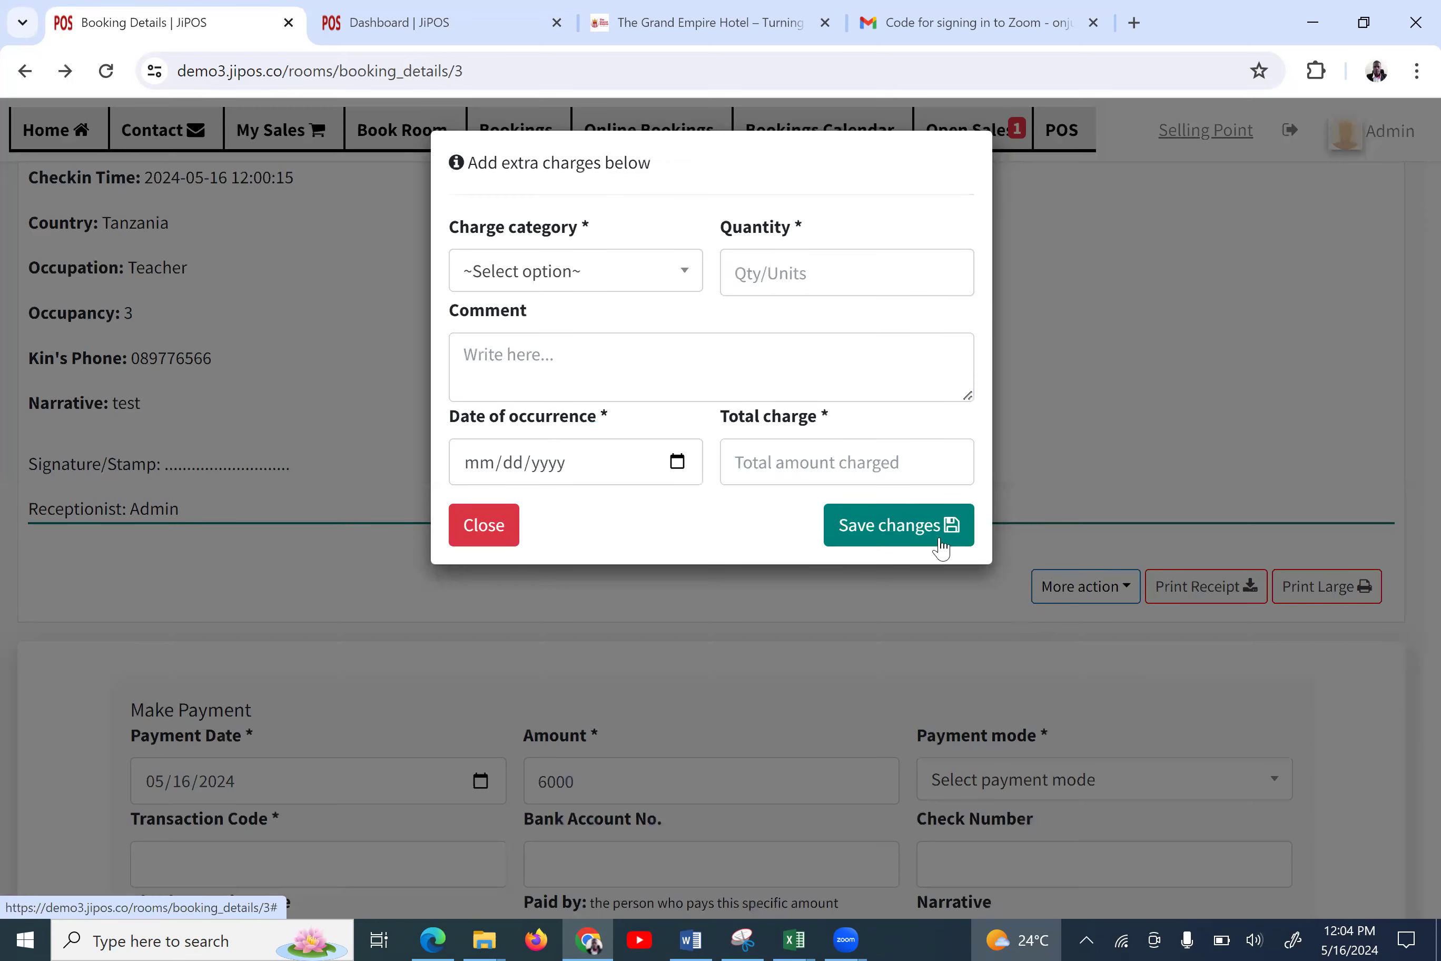
# Save a Laundry extra charge: quantity 1, comment 'Test c', date 05/16/2024, total 1300
pyautogui.click(605, 285)
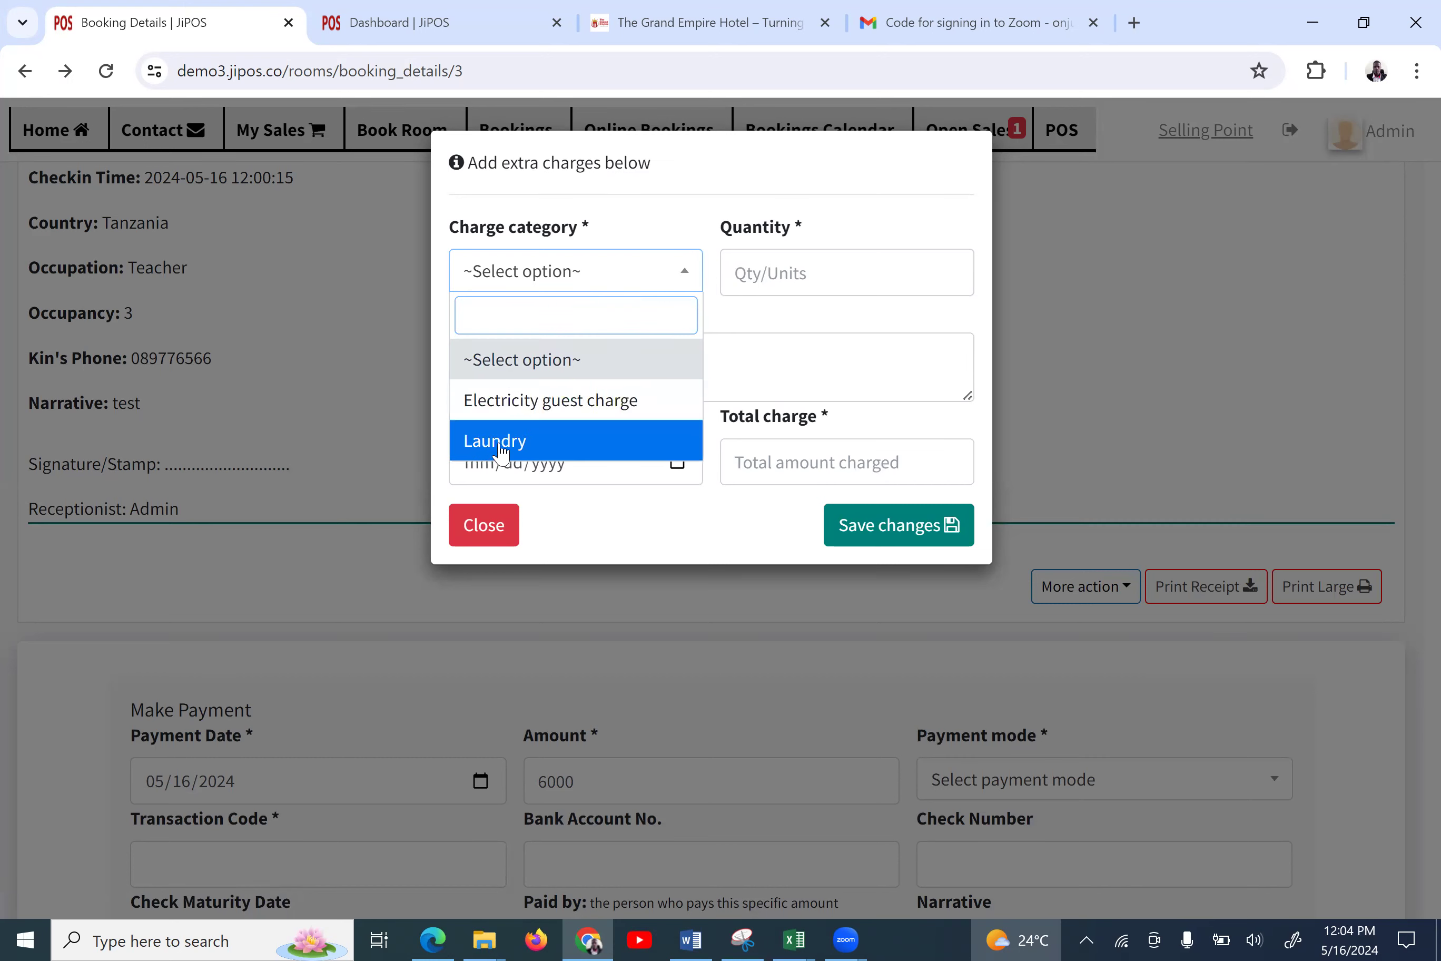
pyautogui.click(539, 439)
pyautogui.click(759, 279)
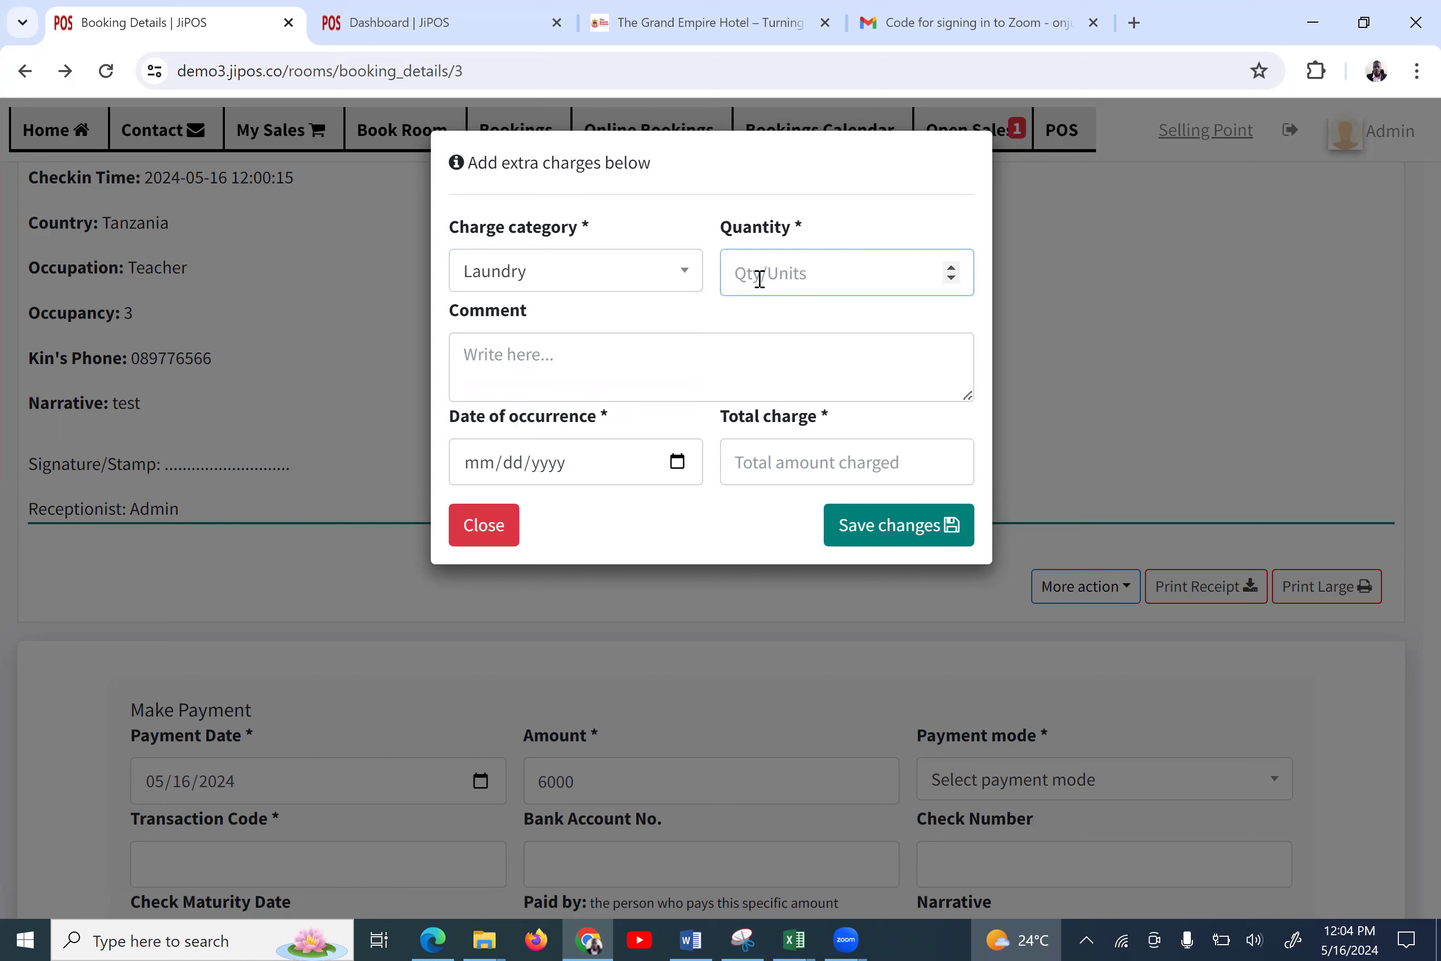
pyautogui.write('1')
pyautogui.click(532, 361)
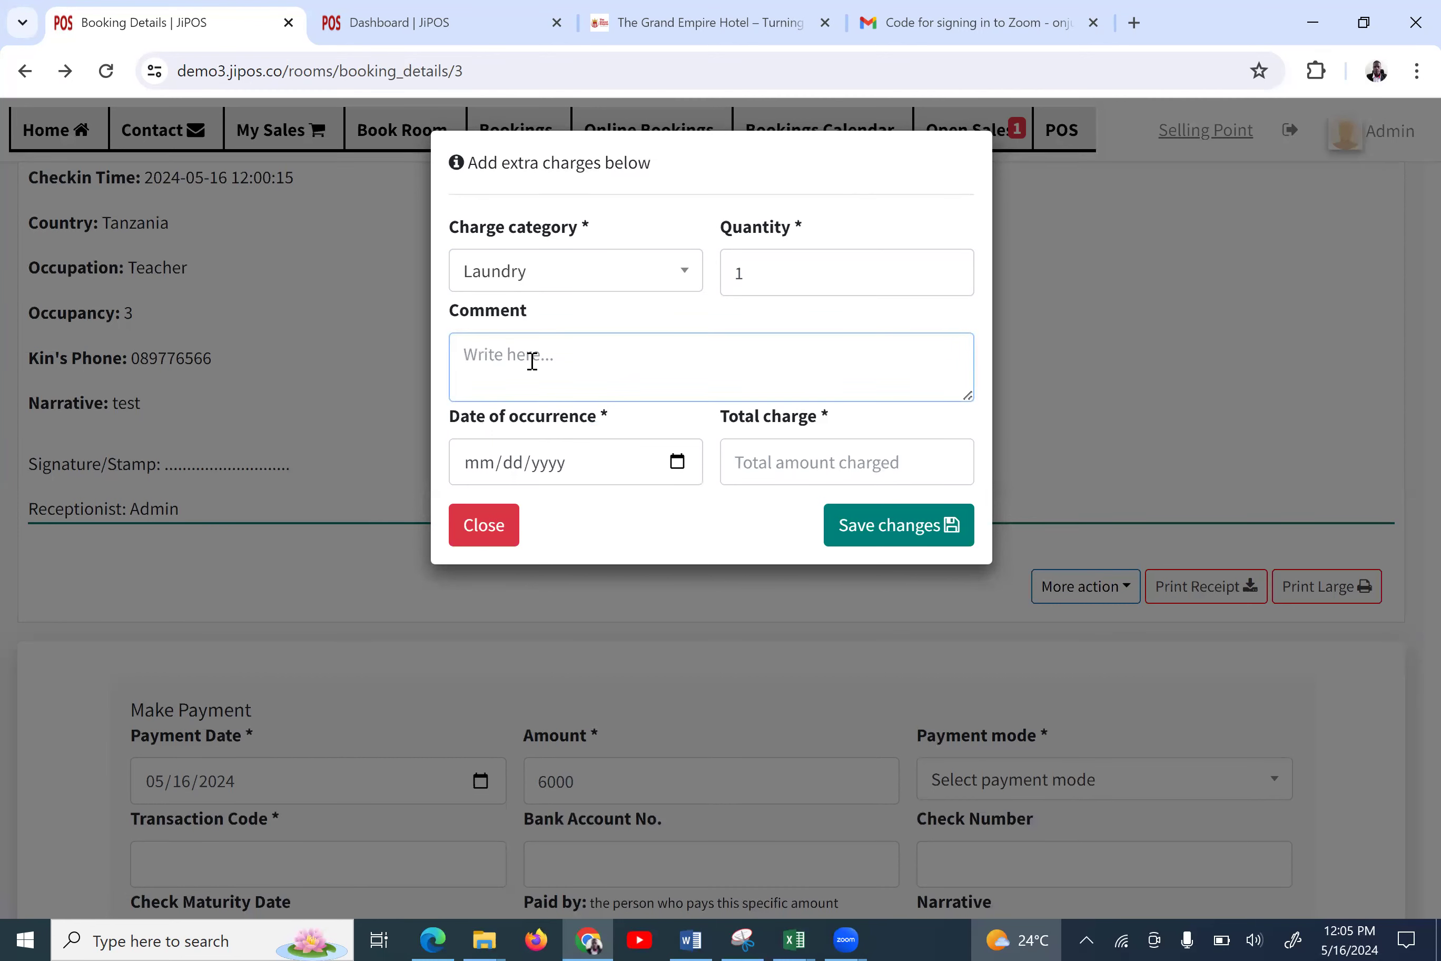
pyautogui.write('Test')
pyautogui.write('c')
pyautogui.click(678, 462)
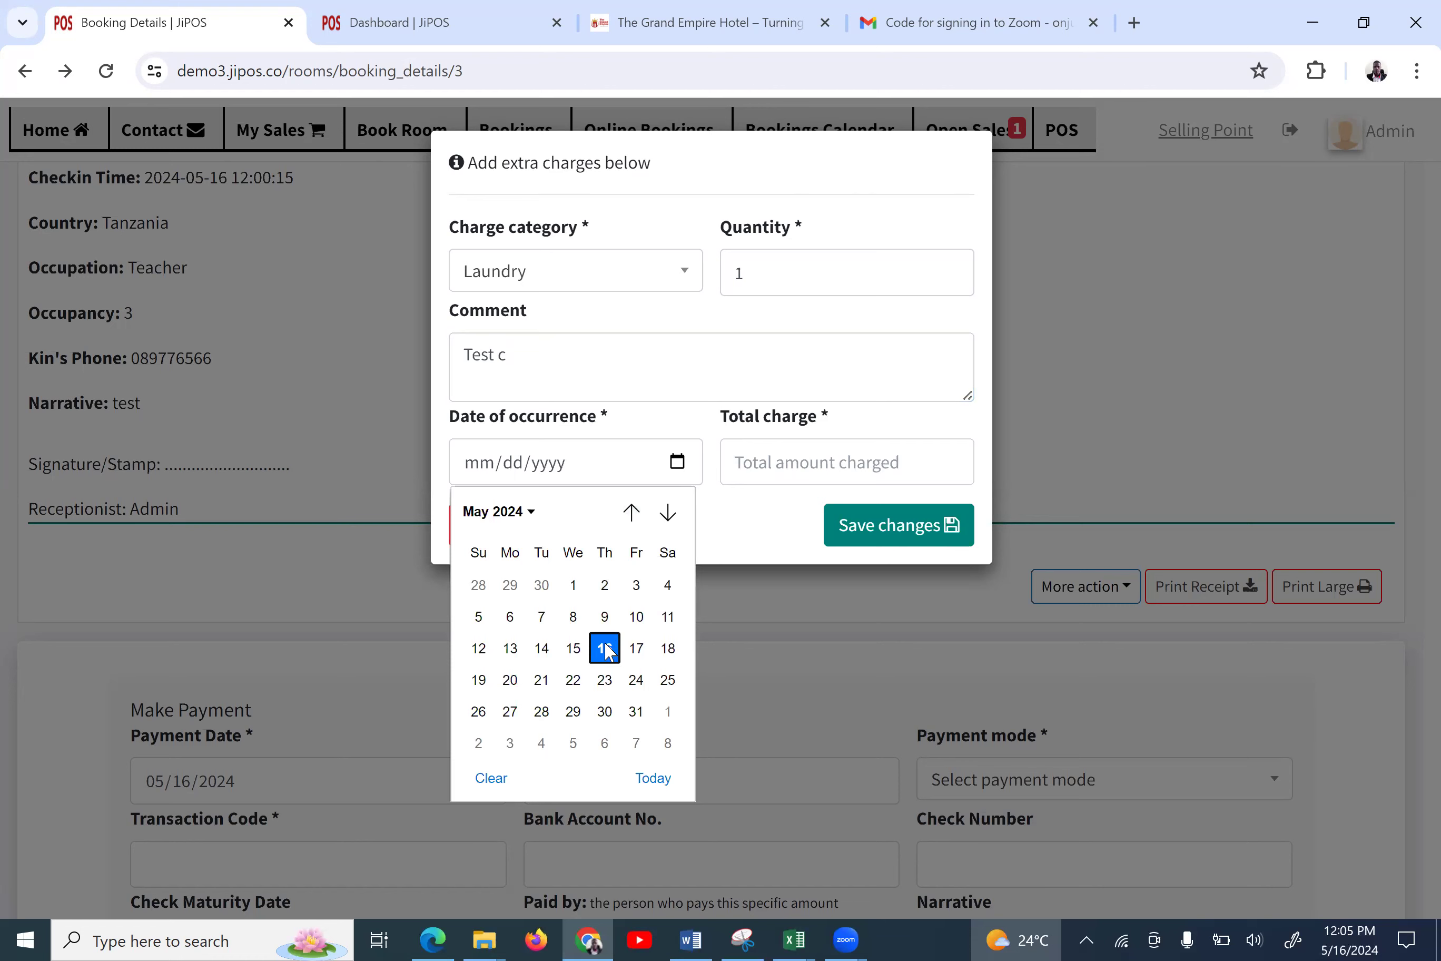
pyautogui.click(611, 646)
pyautogui.click(834, 455)
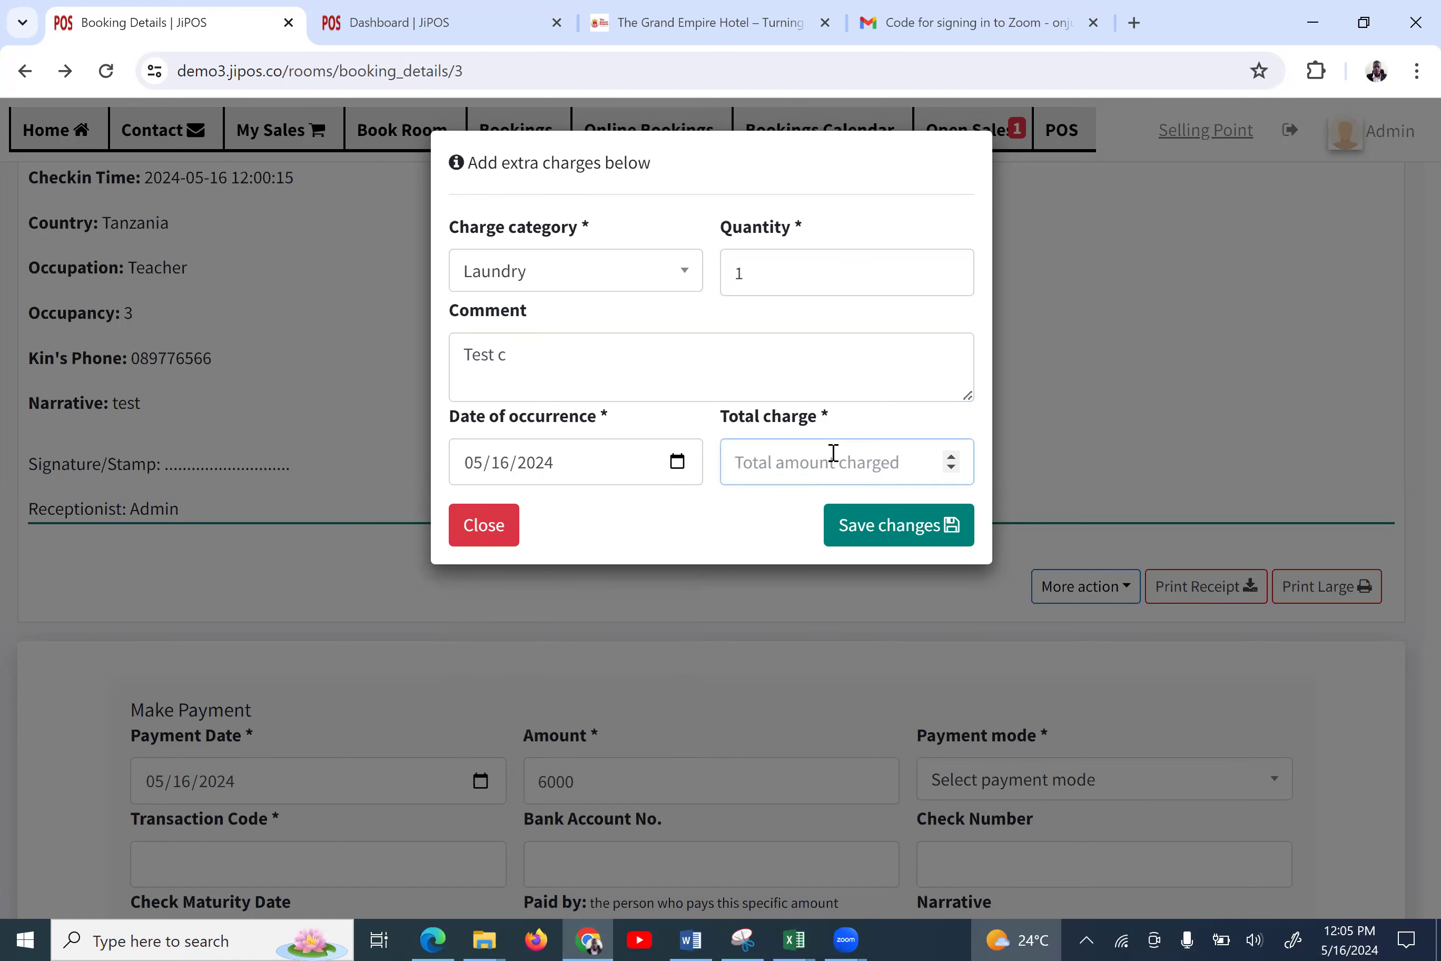
pyautogui.write('1300')
pyautogui.click(859, 534)
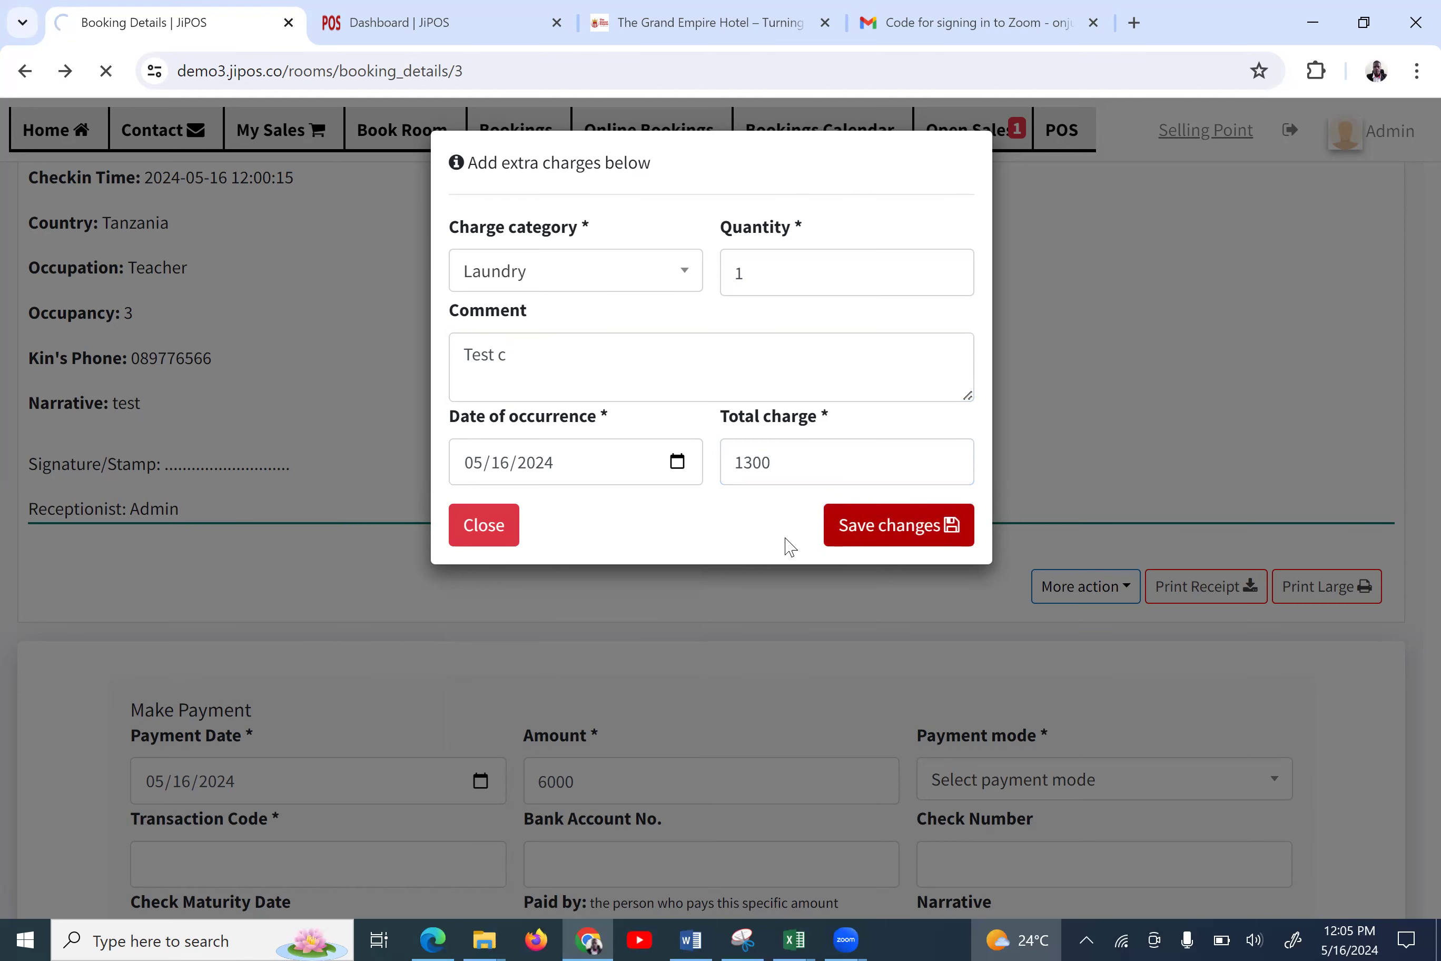
pyautogui.scroll(-5, 711, 627)
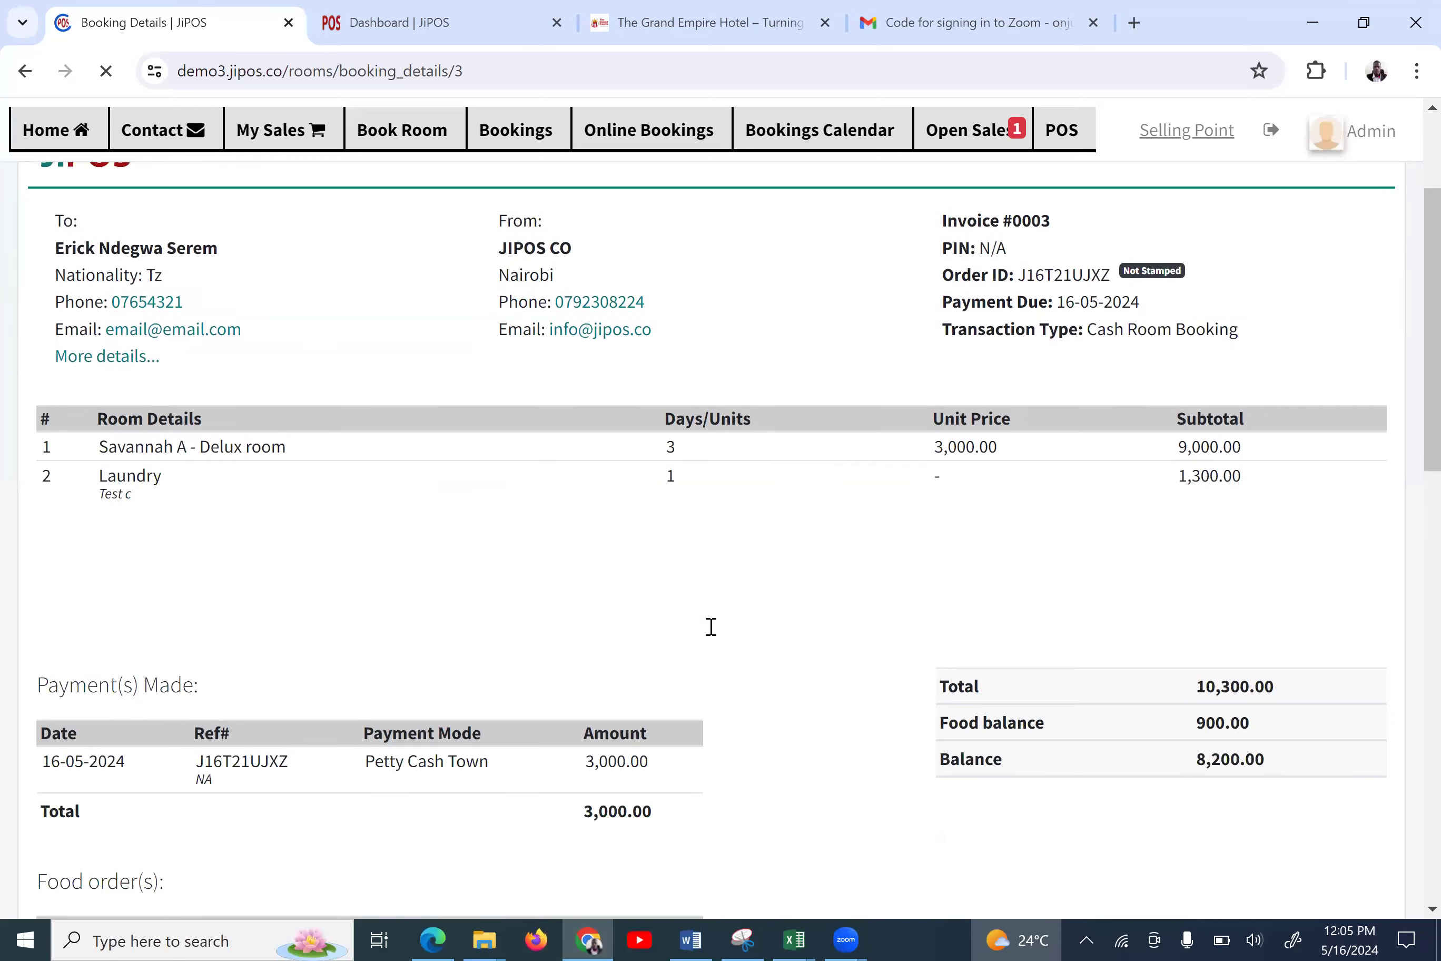
pyautogui.scroll(1, 619, 531)
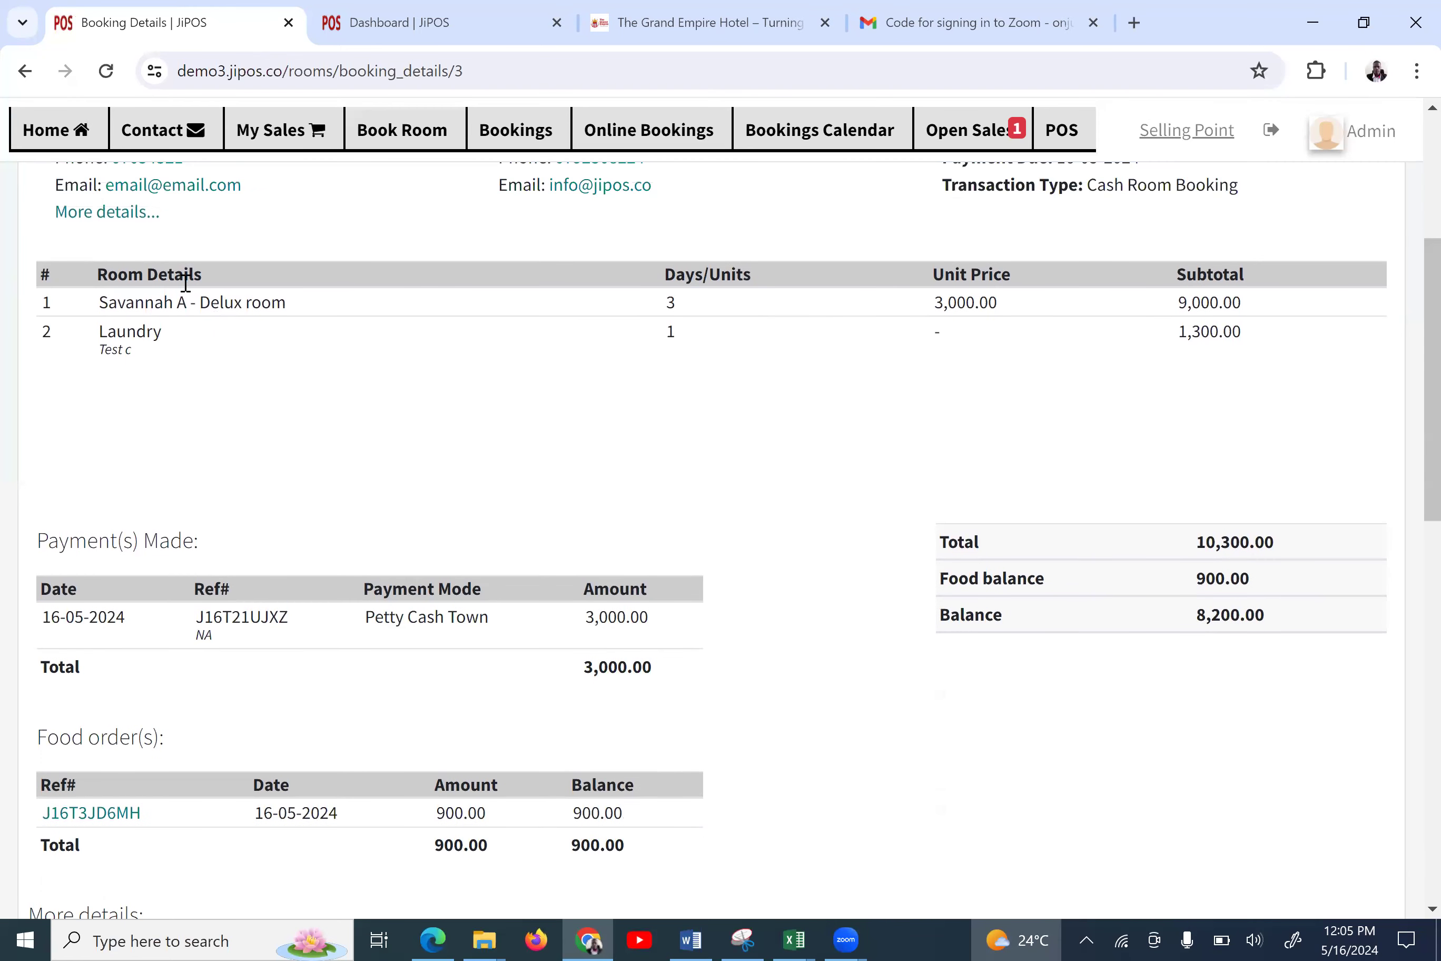
pyautogui.doubleClick(112, 335)
pyautogui.tripleClick(112, 340)
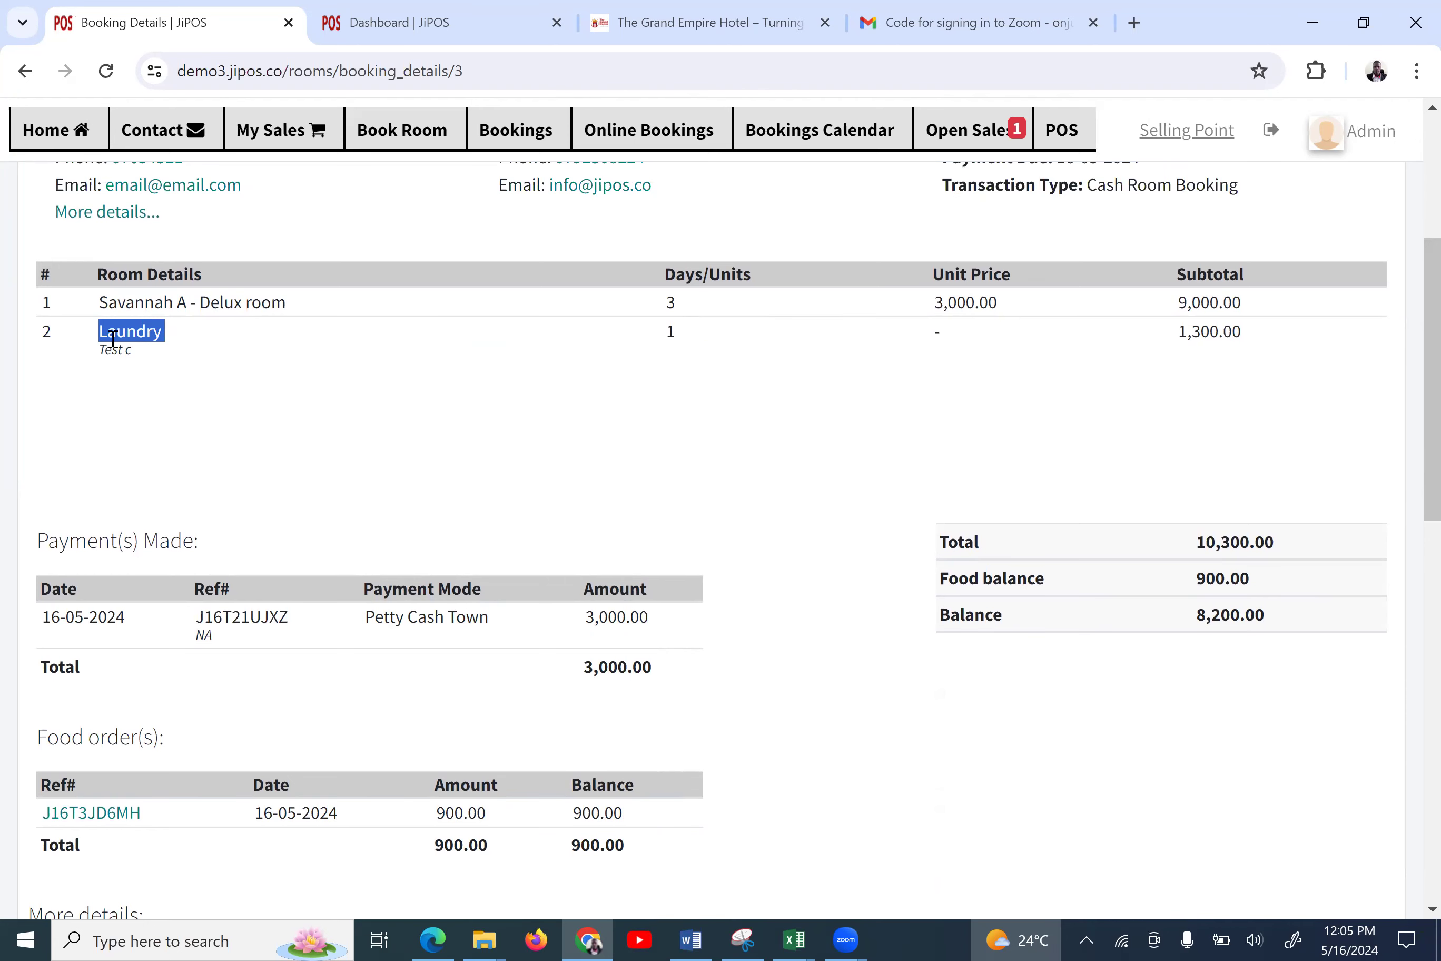
pyautogui.scroll(1, 112, 340)
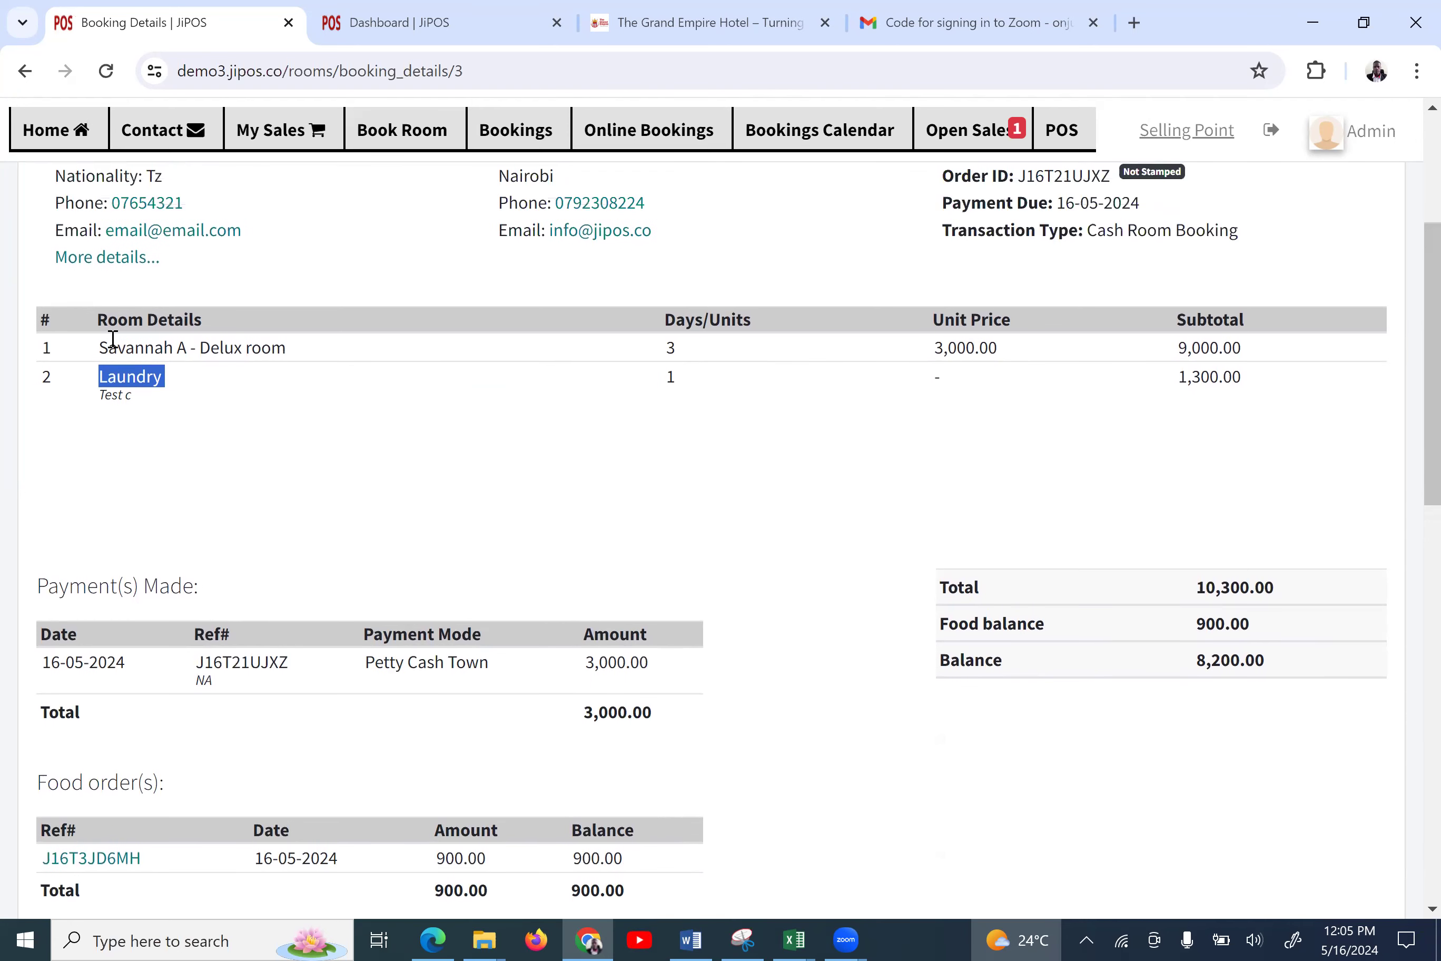
pyautogui.doubleClick(1212, 376)
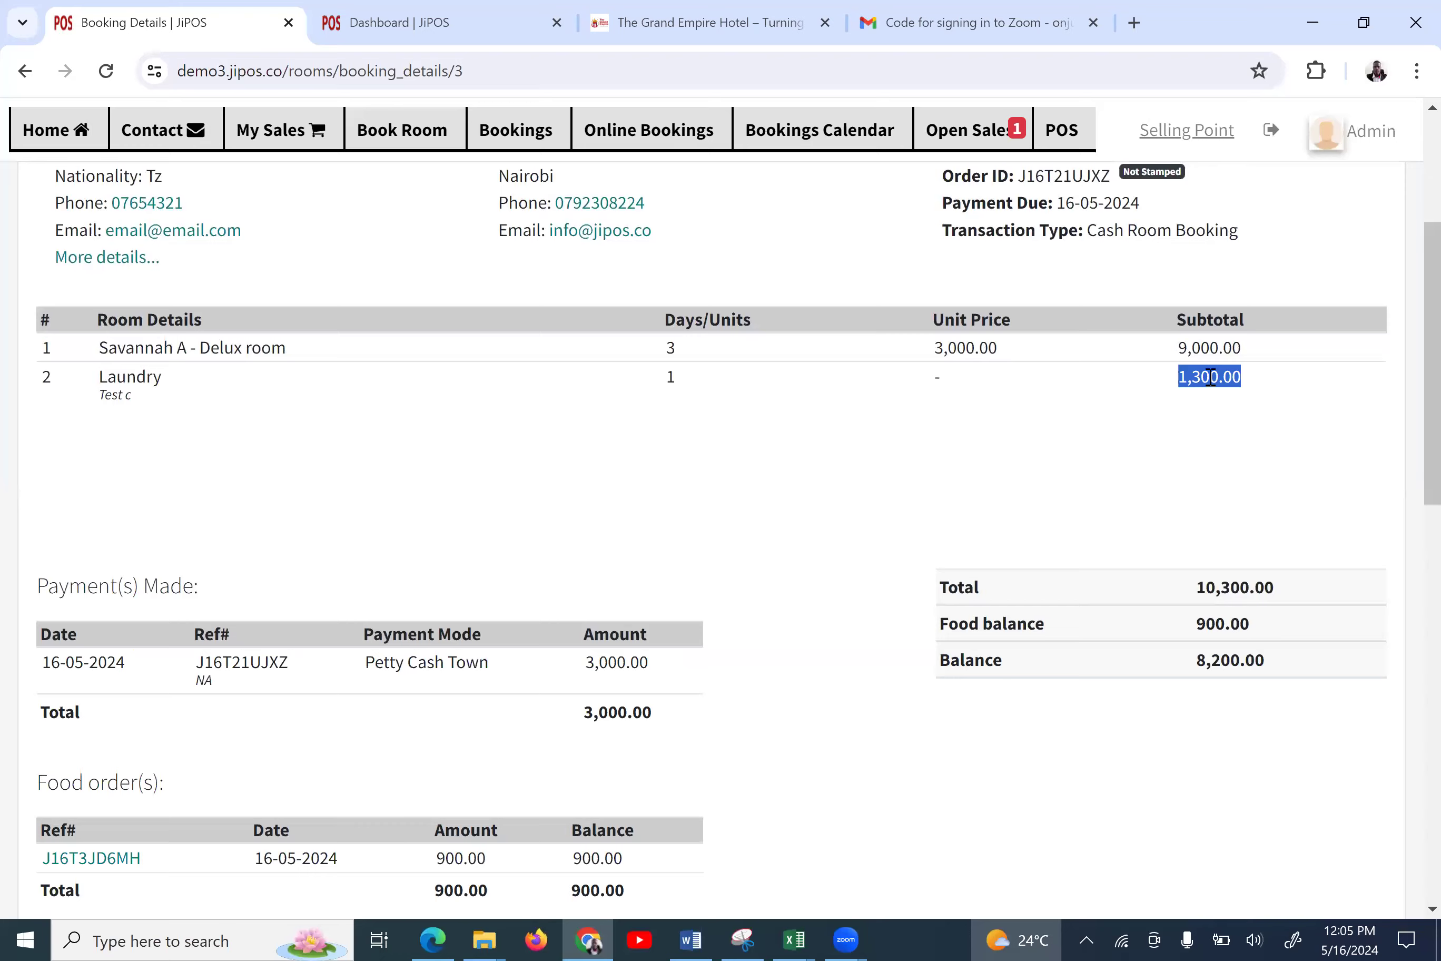
pyautogui.scroll(-3, 1209, 376)
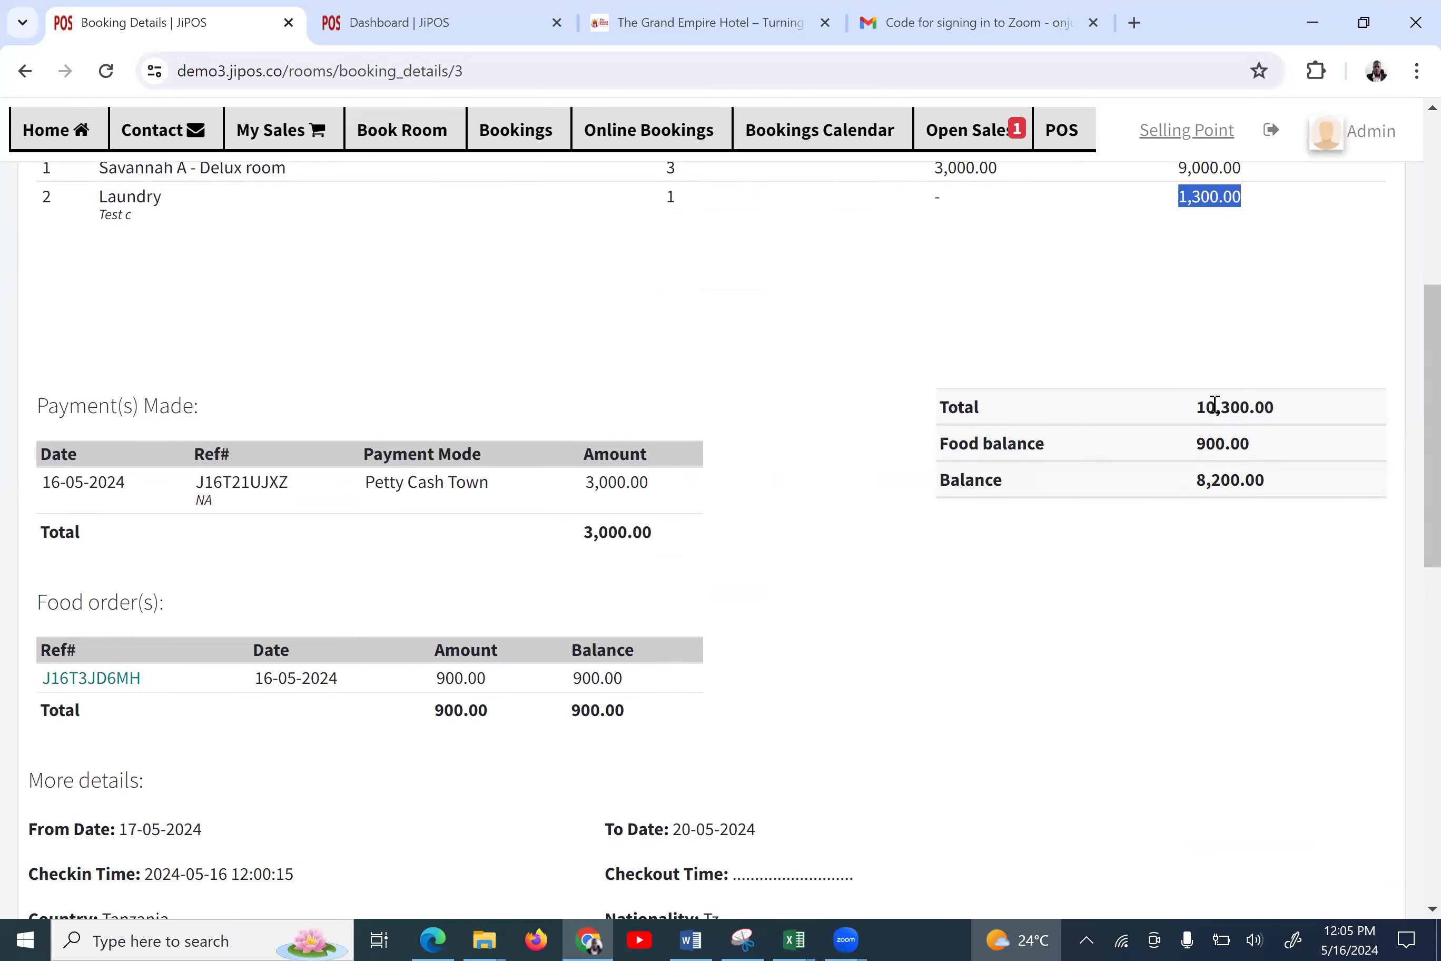
pyautogui.doubleClick(1201, 480)
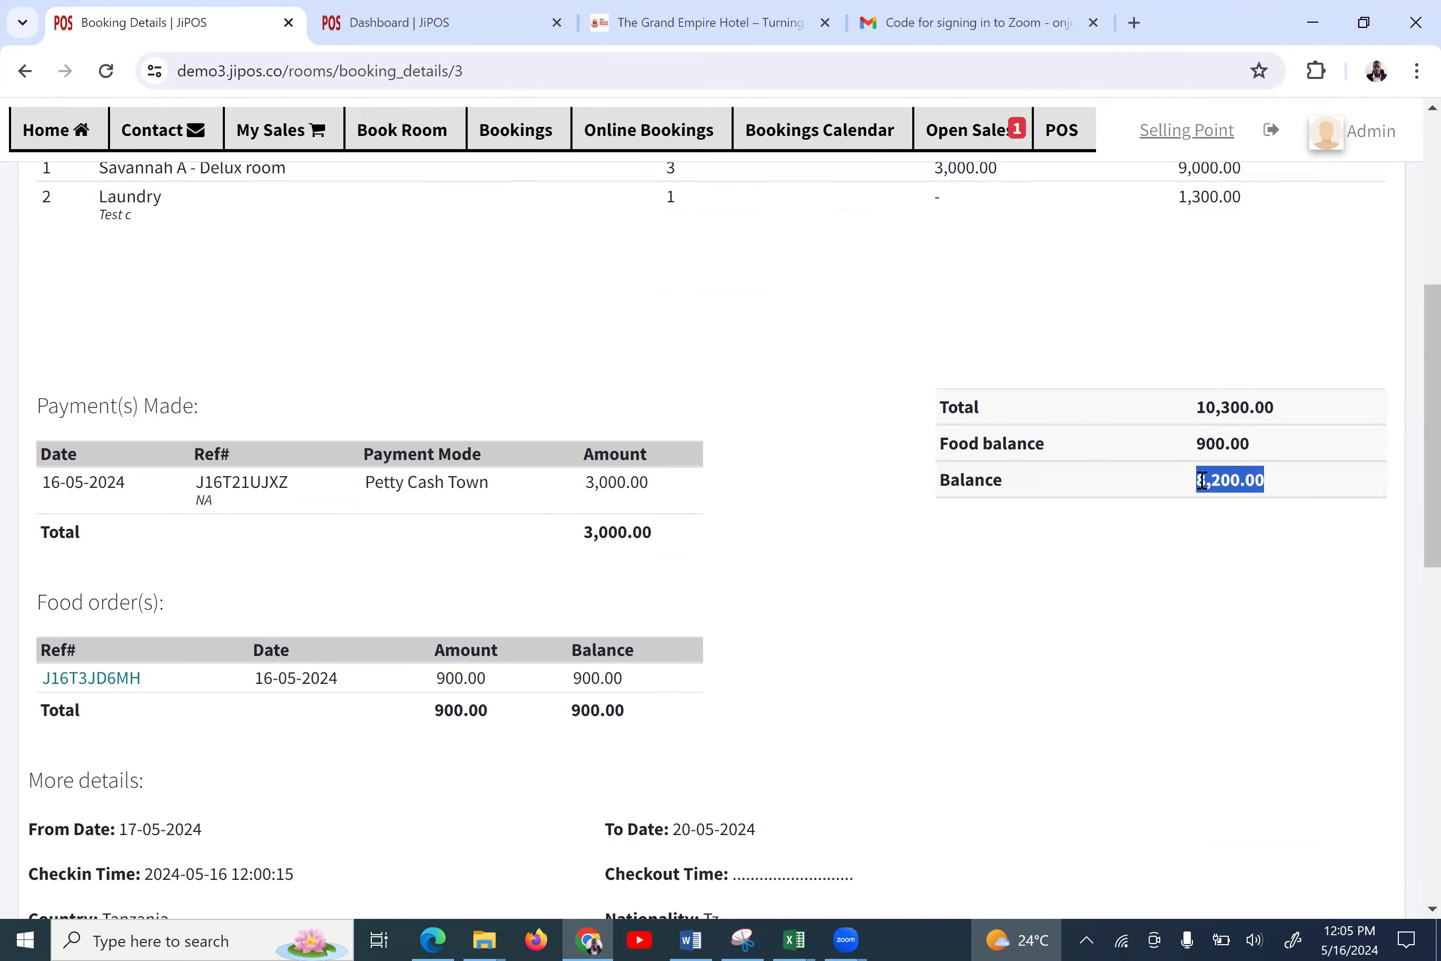
pyautogui.scroll(-9, 1207, 489)
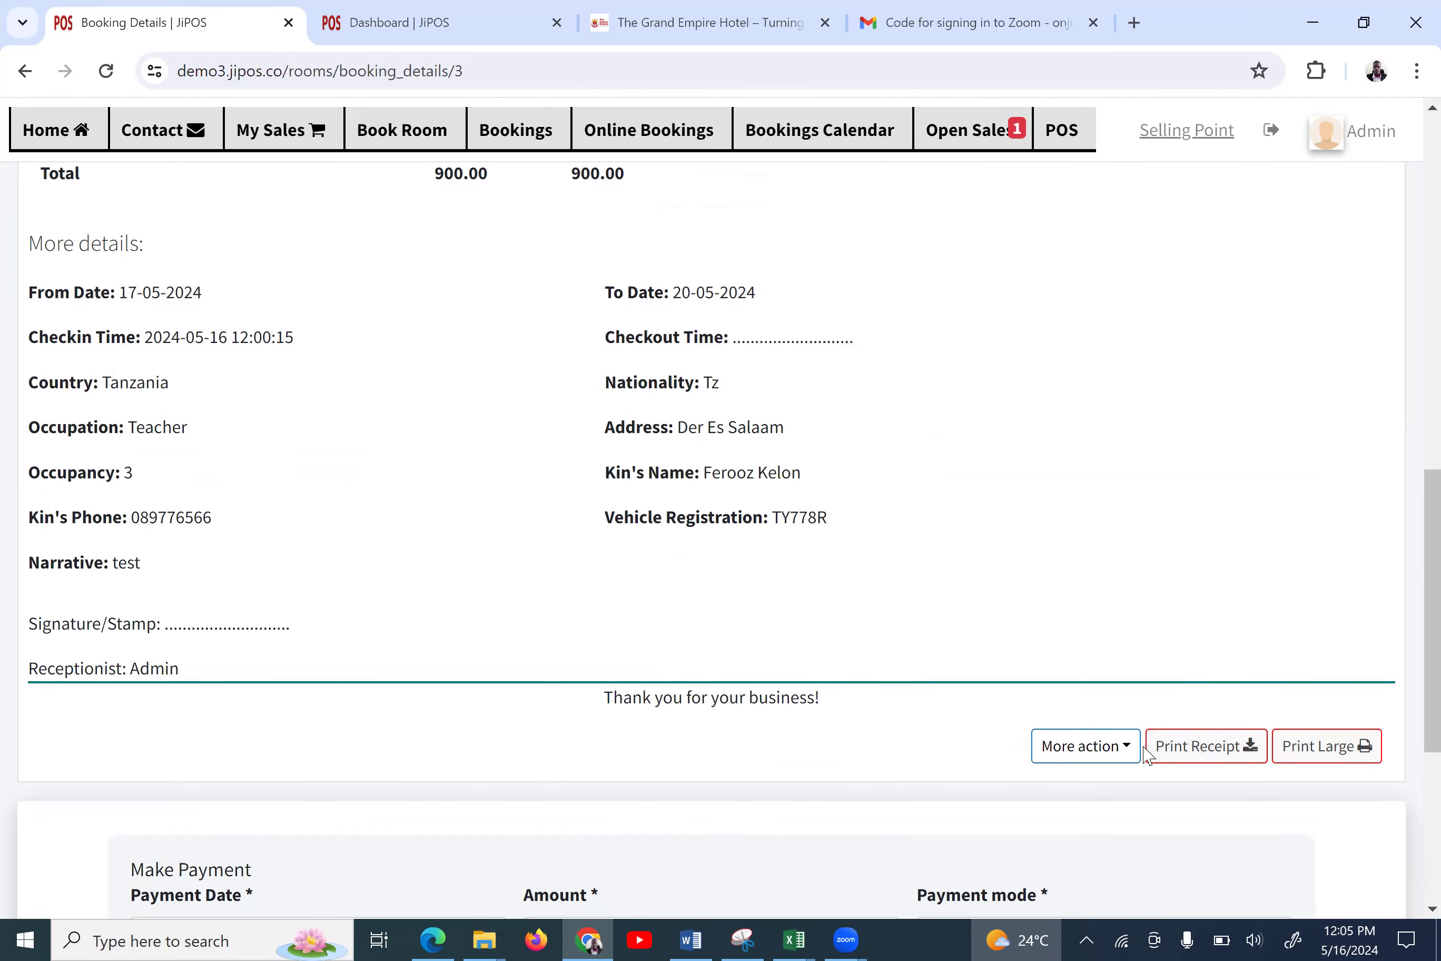
pyautogui.scroll(-7, 1145, 753)
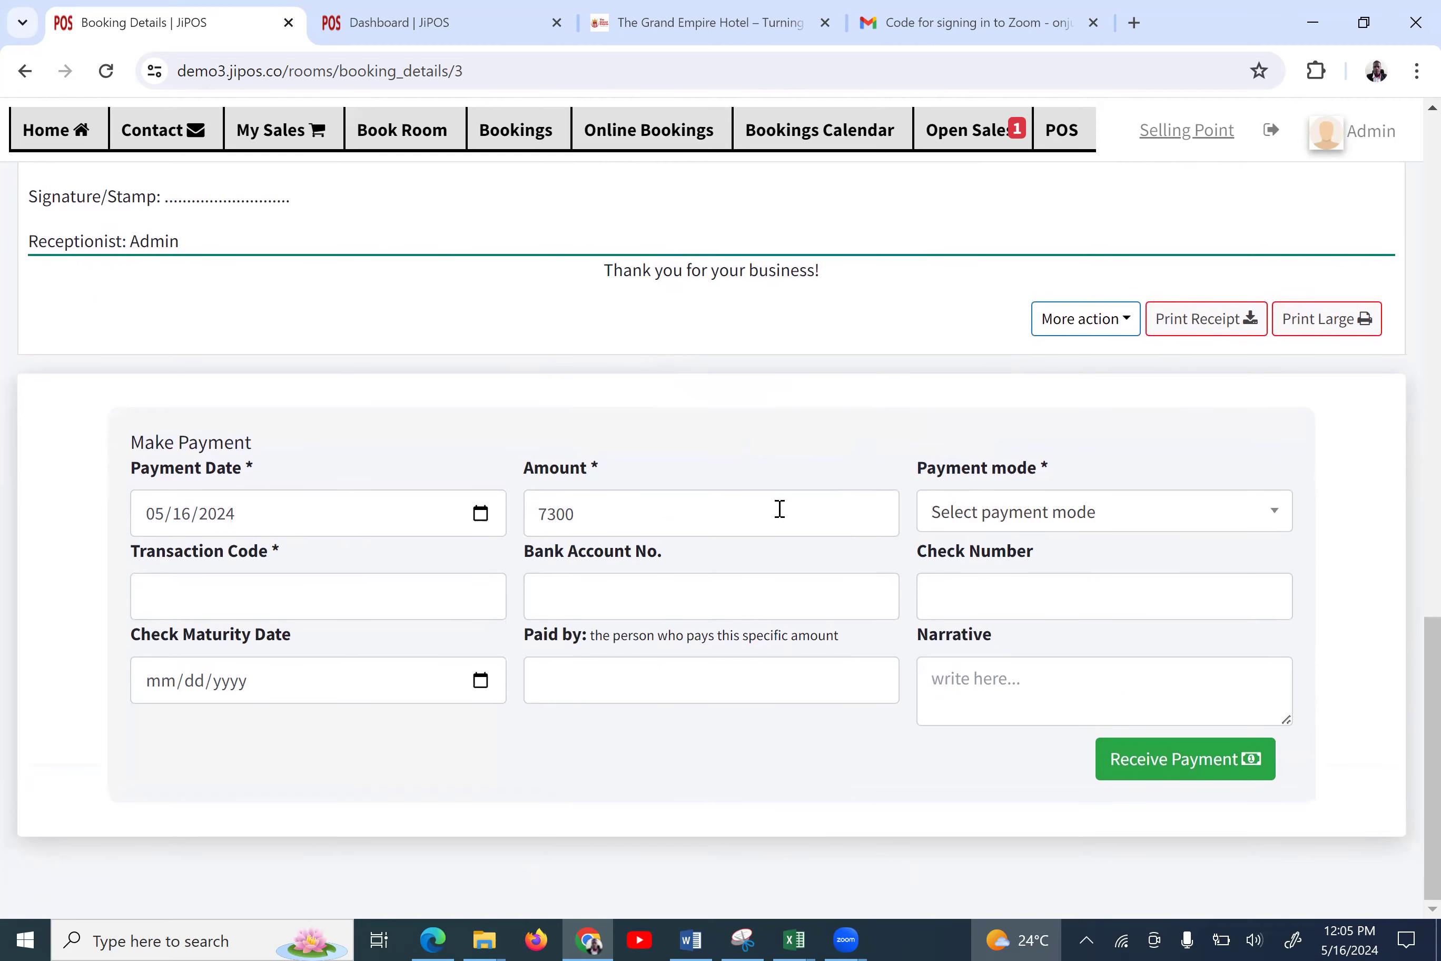
# Check the 7300 payment form's payment mode, transaction code and bank account fields without entering anything
pyautogui.click(1014, 501)
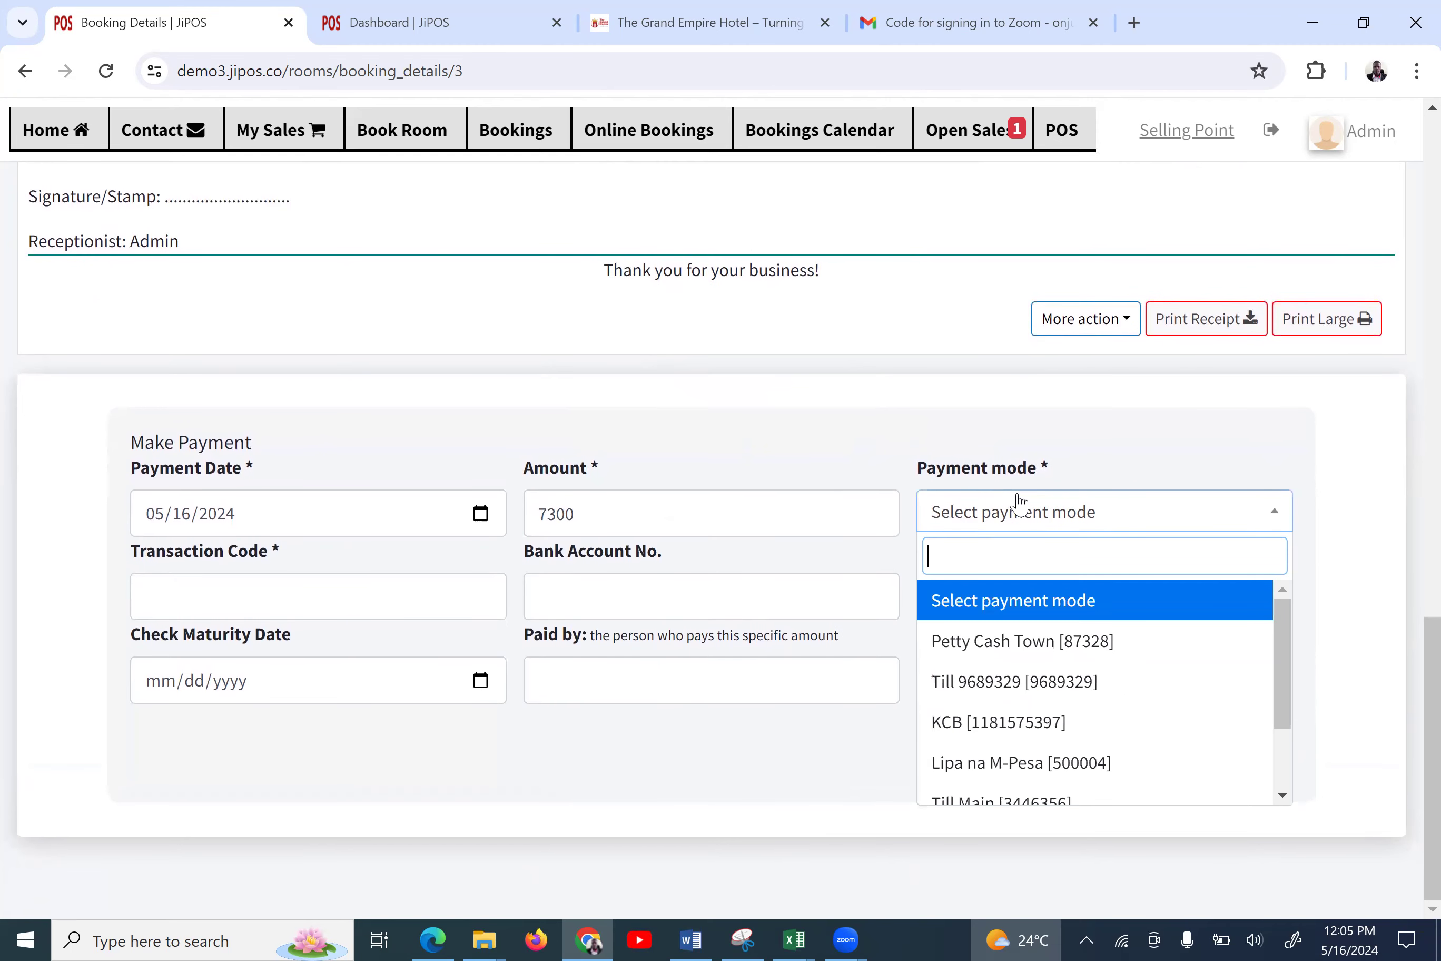
pyautogui.click(479, 637)
pyautogui.click(433, 612)
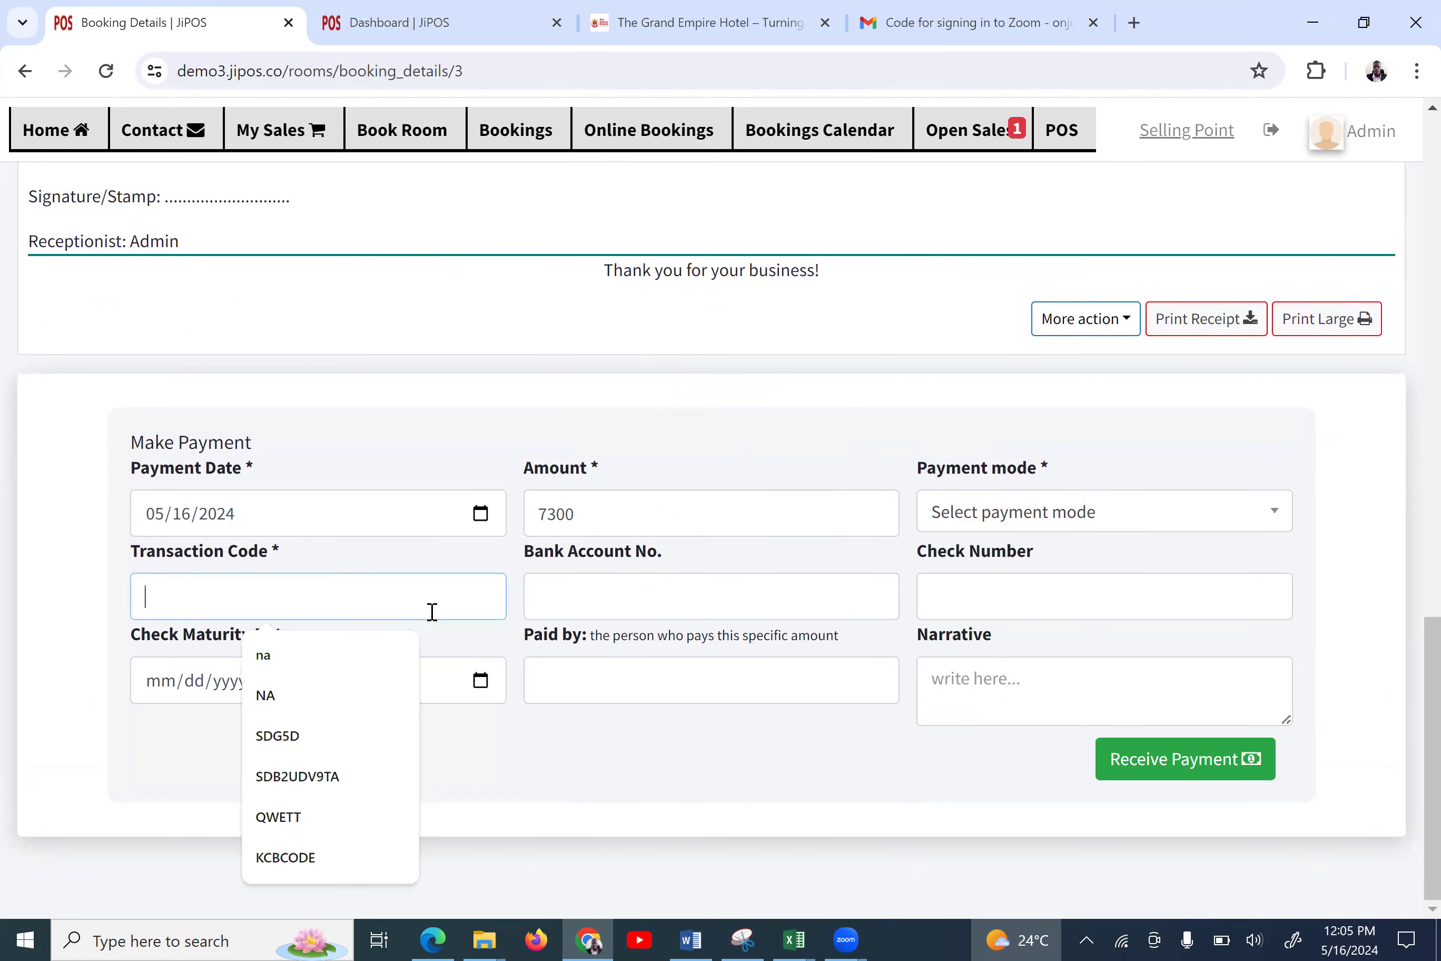
pyautogui.click(594, 597)
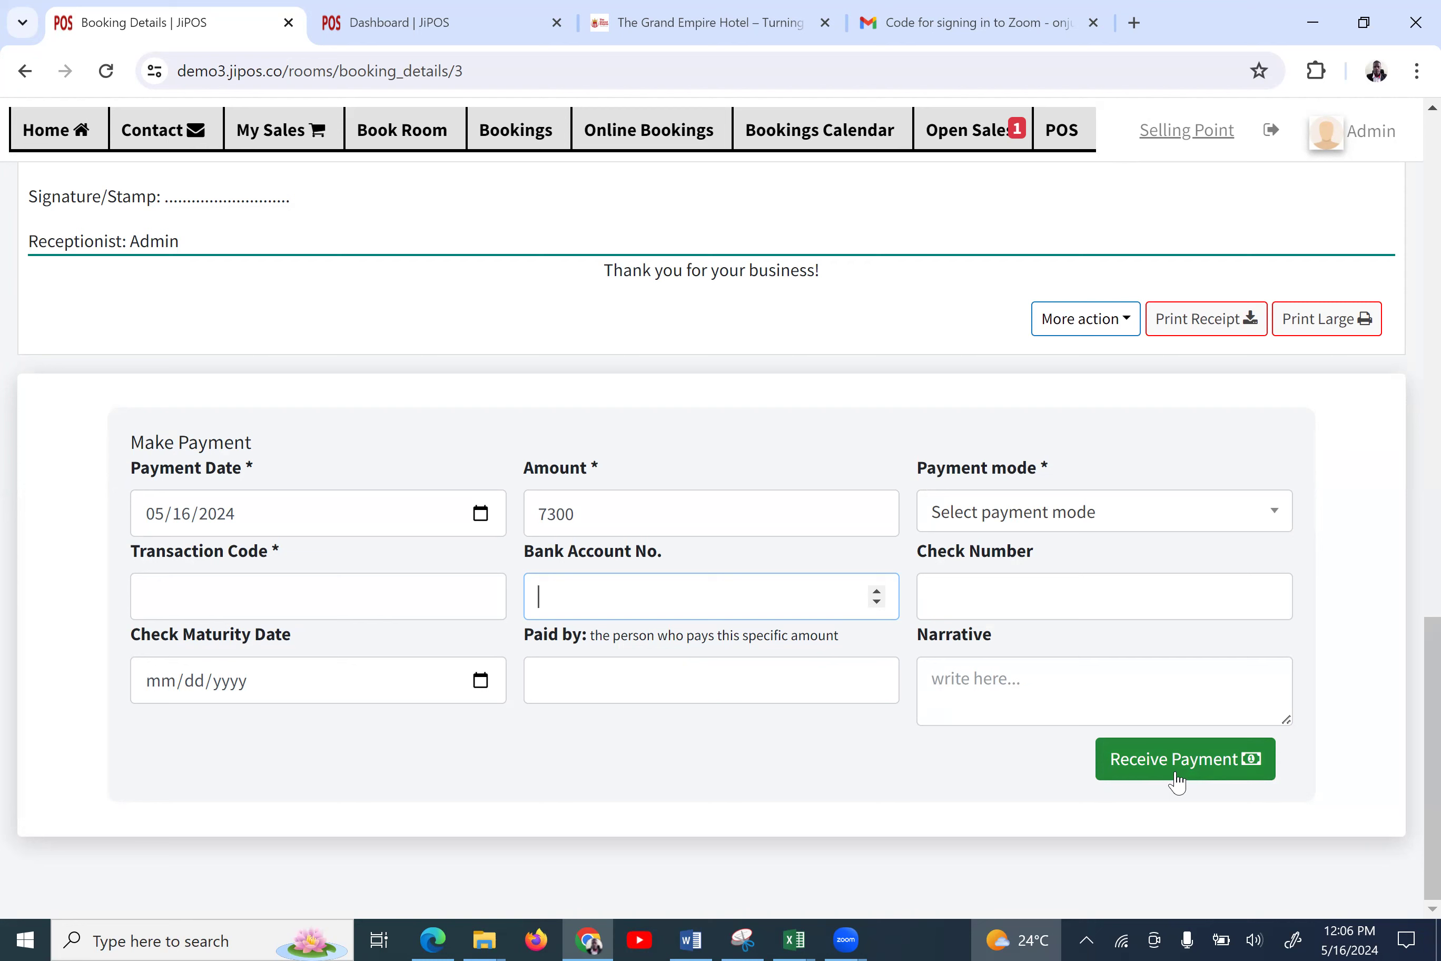
# Show the booking's More actions, review the More details section, then go to the Bookings Calendar
pyautogui.click(1062, 322)
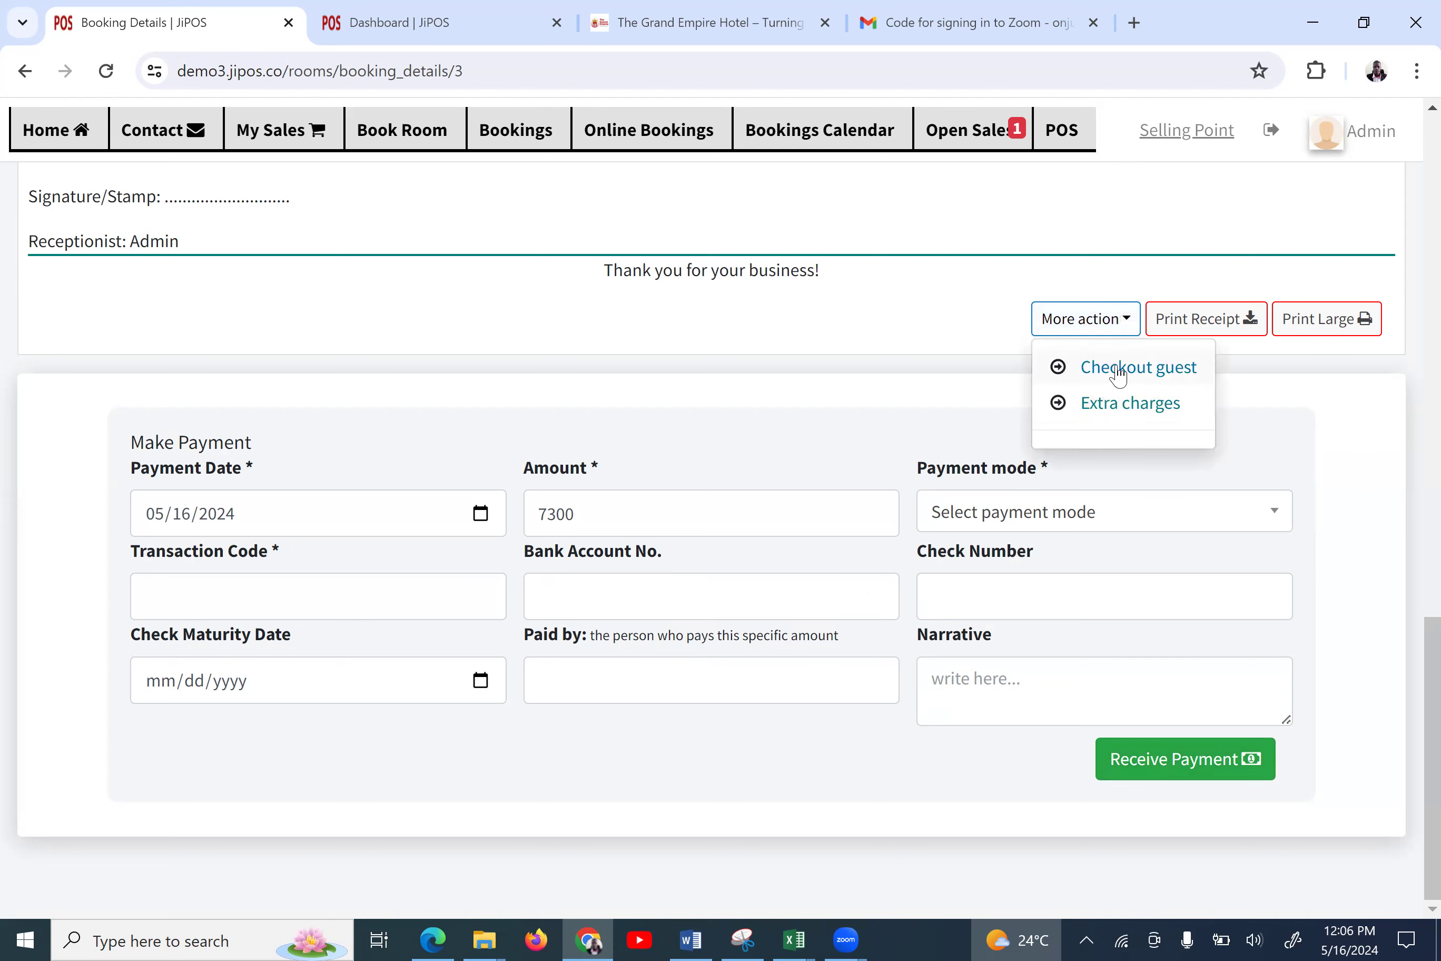
pyautogui.scroll(5, 899, 402)
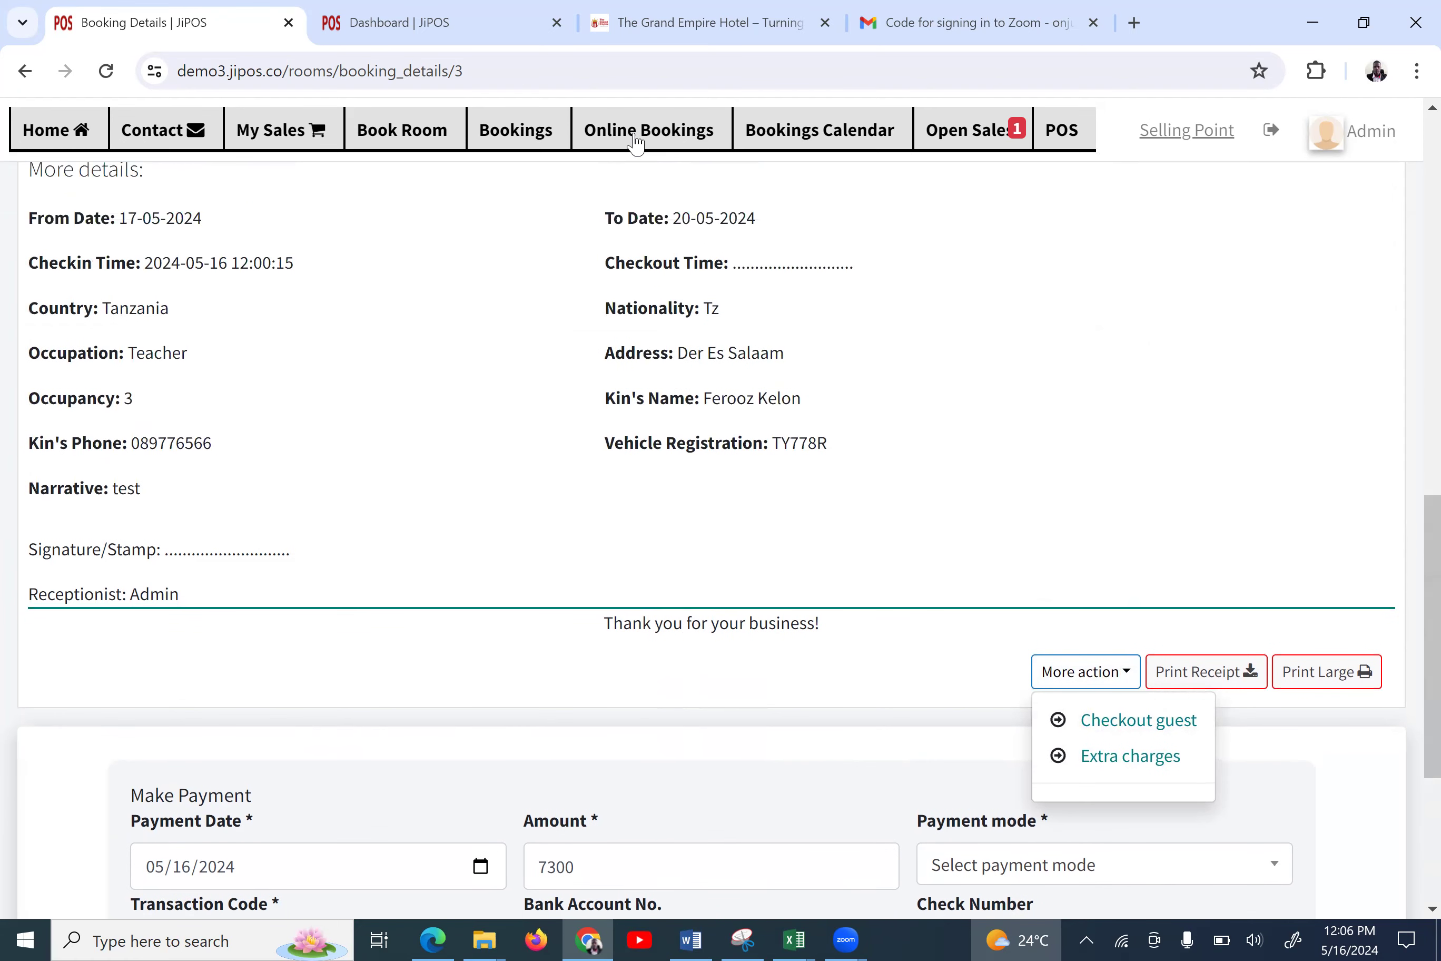
pyautogui.click(792, 123)
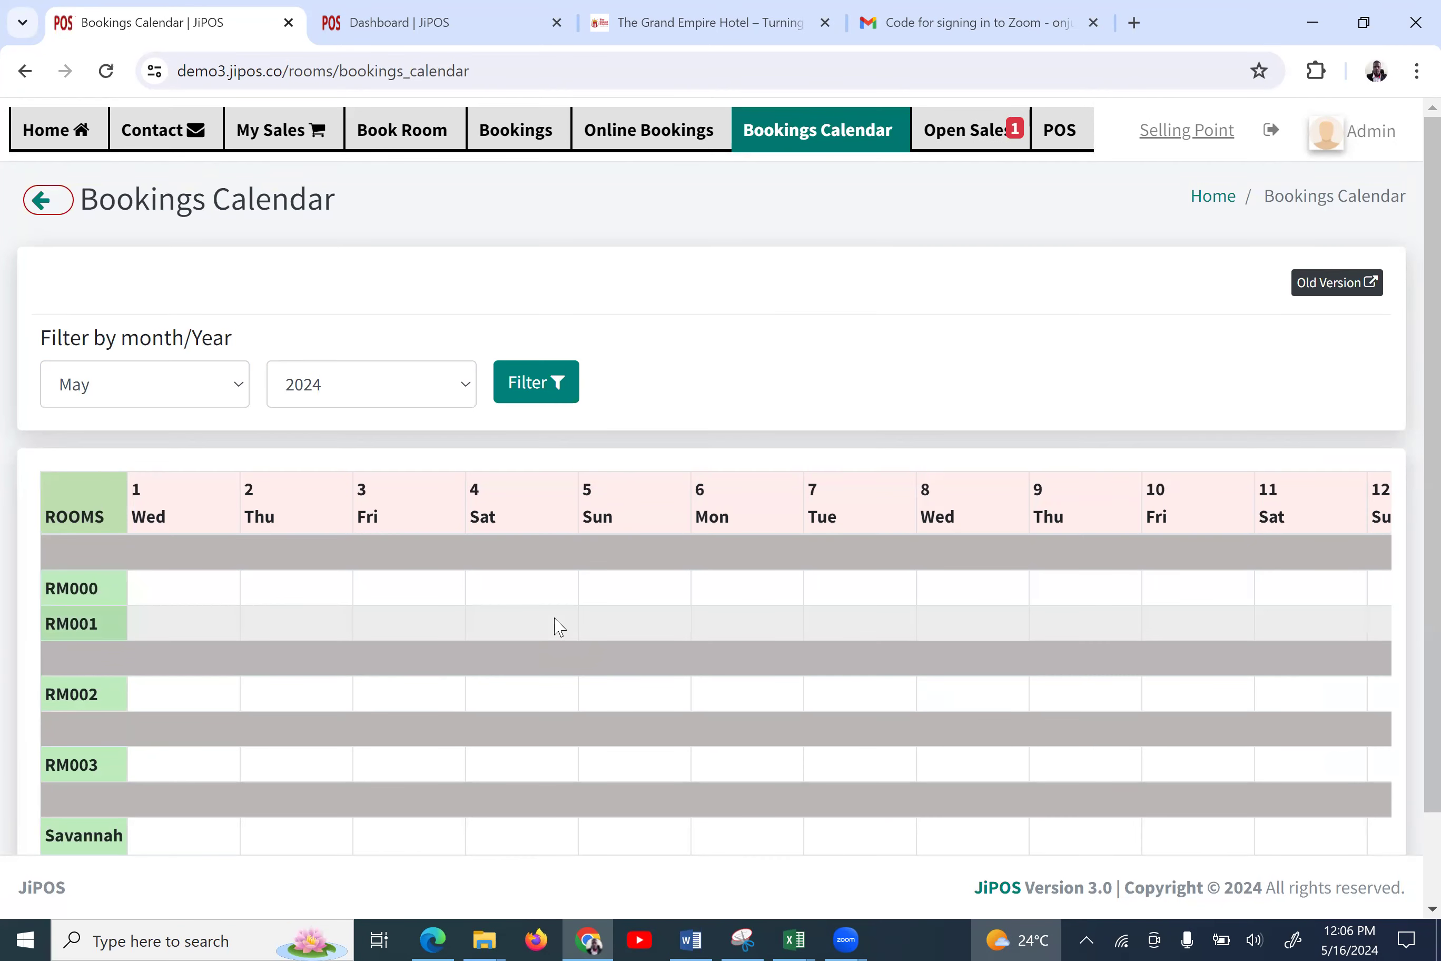
# Scroll the calendar to the guest's May 17–20 booking, open it, then go to Online Bookings
pyautogui.scroll(-2, 559, 627)
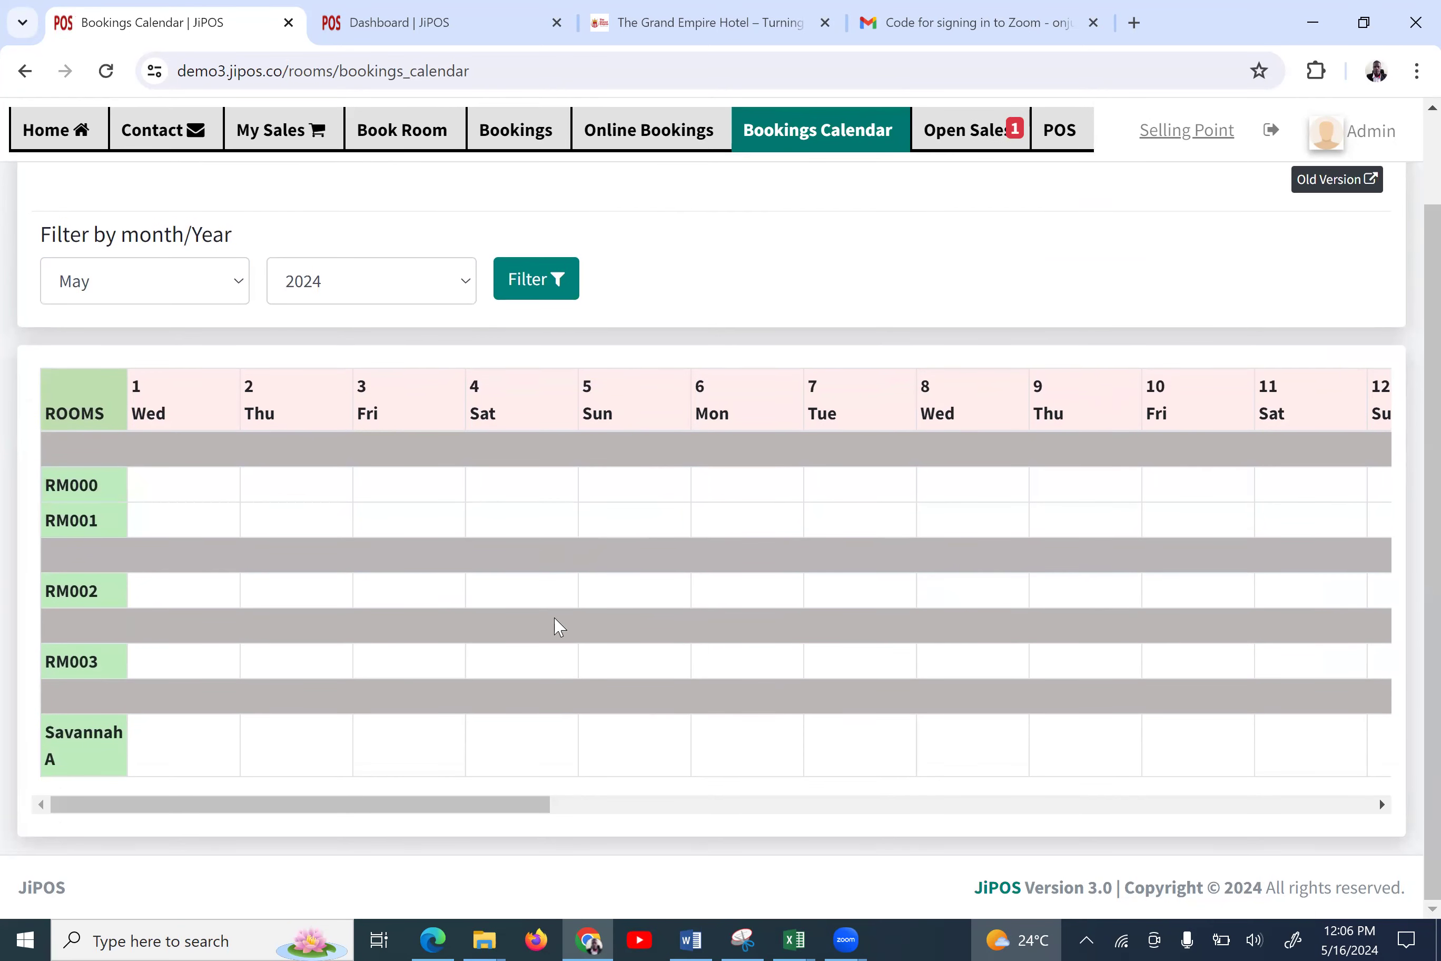
pyautogui.moveTo(395, 806); pyautogui.dragTo(856, 776)
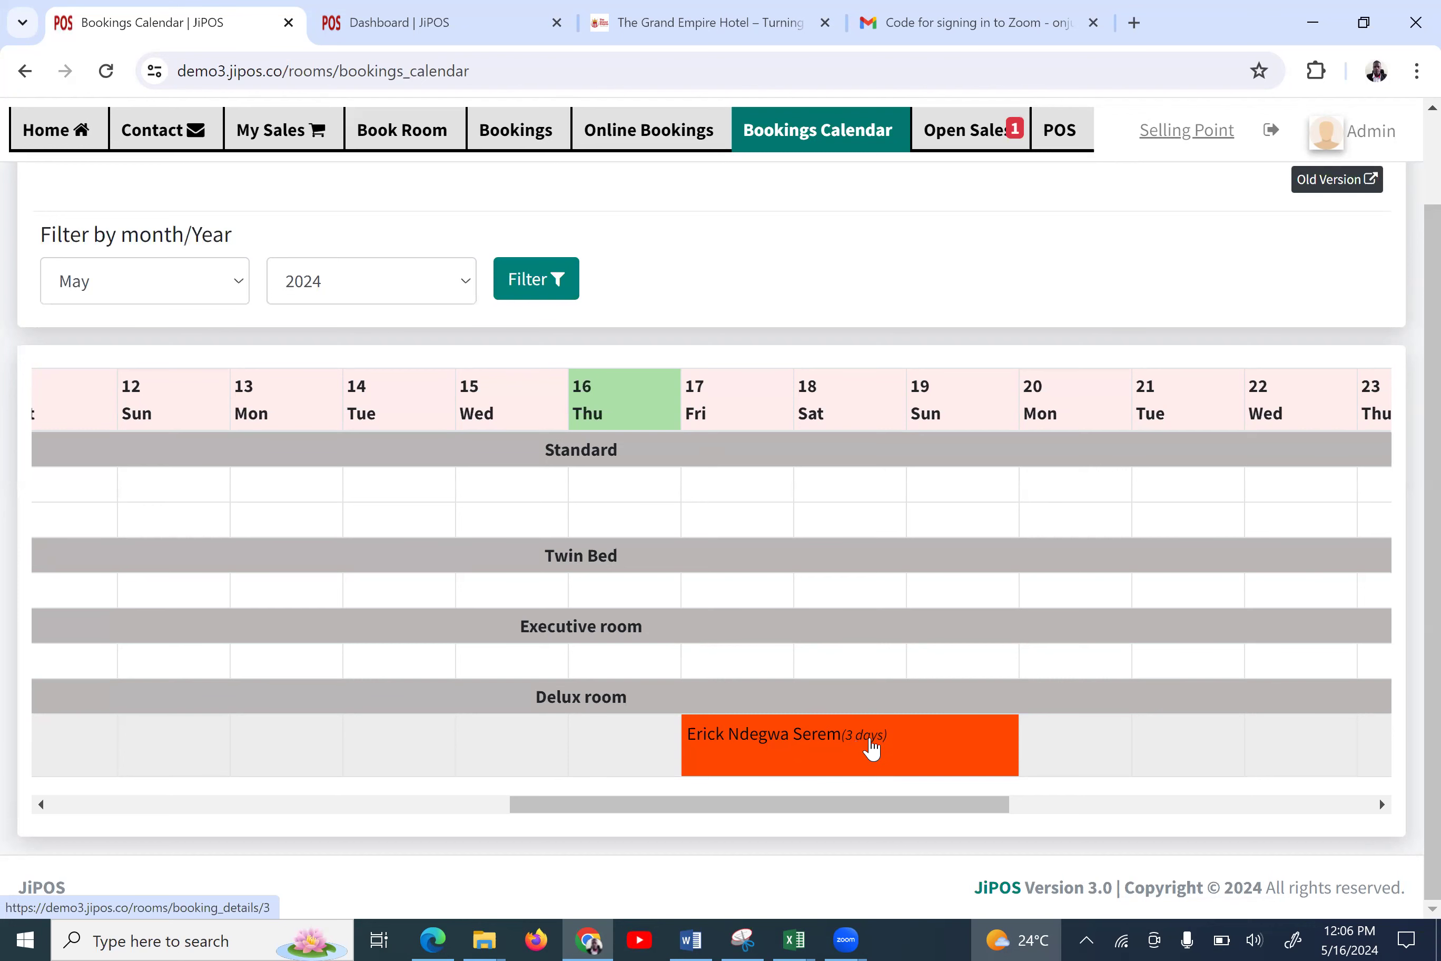
pyautogui.scroll(1, 871, 747)
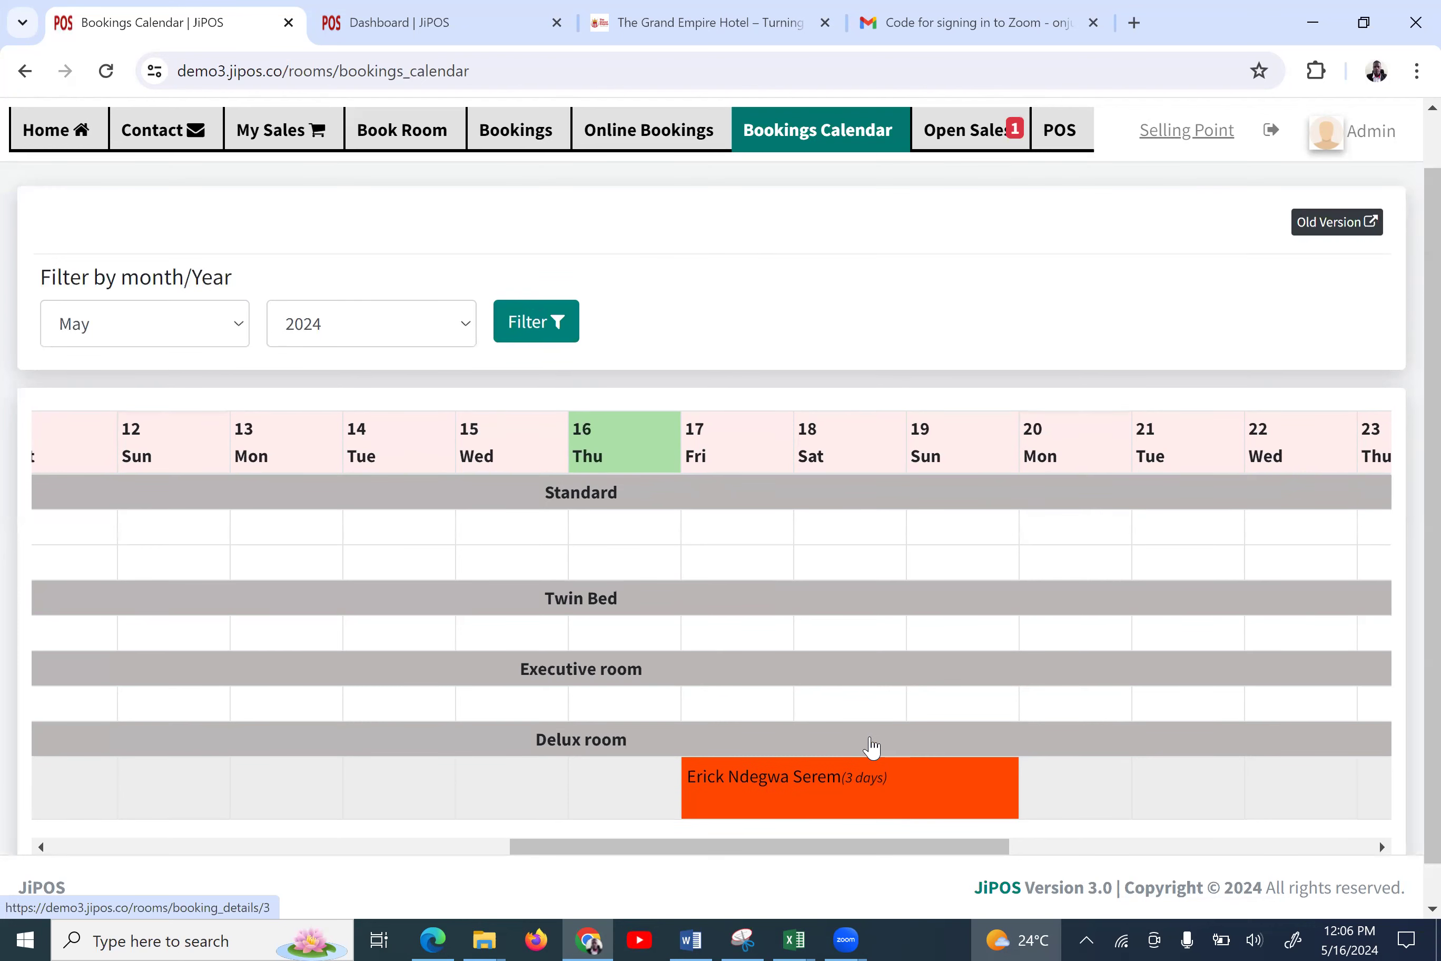
pyautogui.scroll(-1, 871, 750)
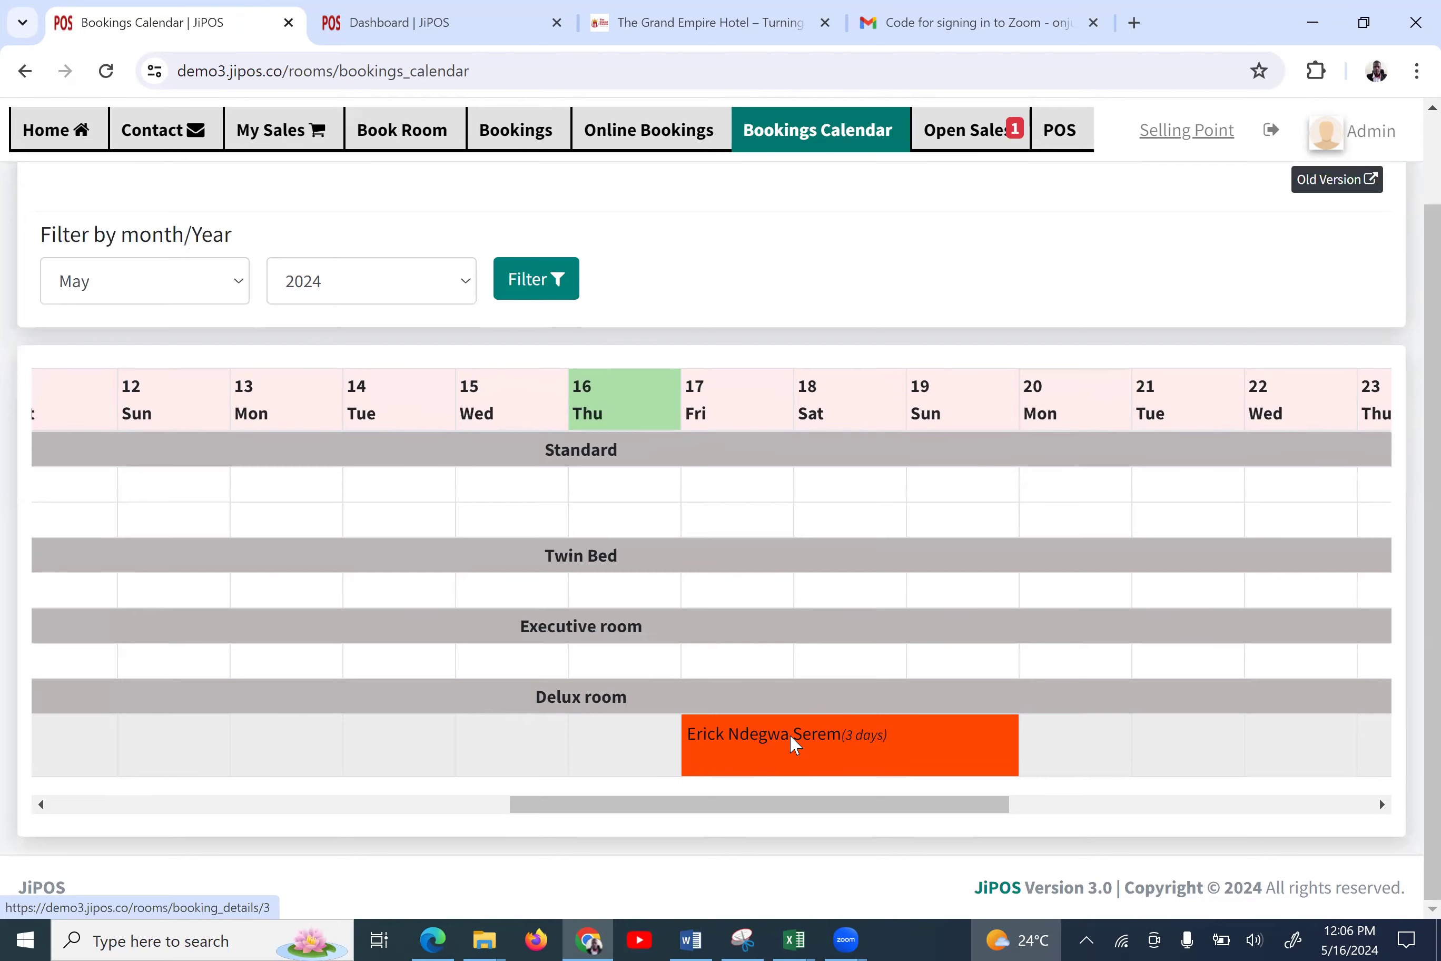
pyautogui.click(794, 740)
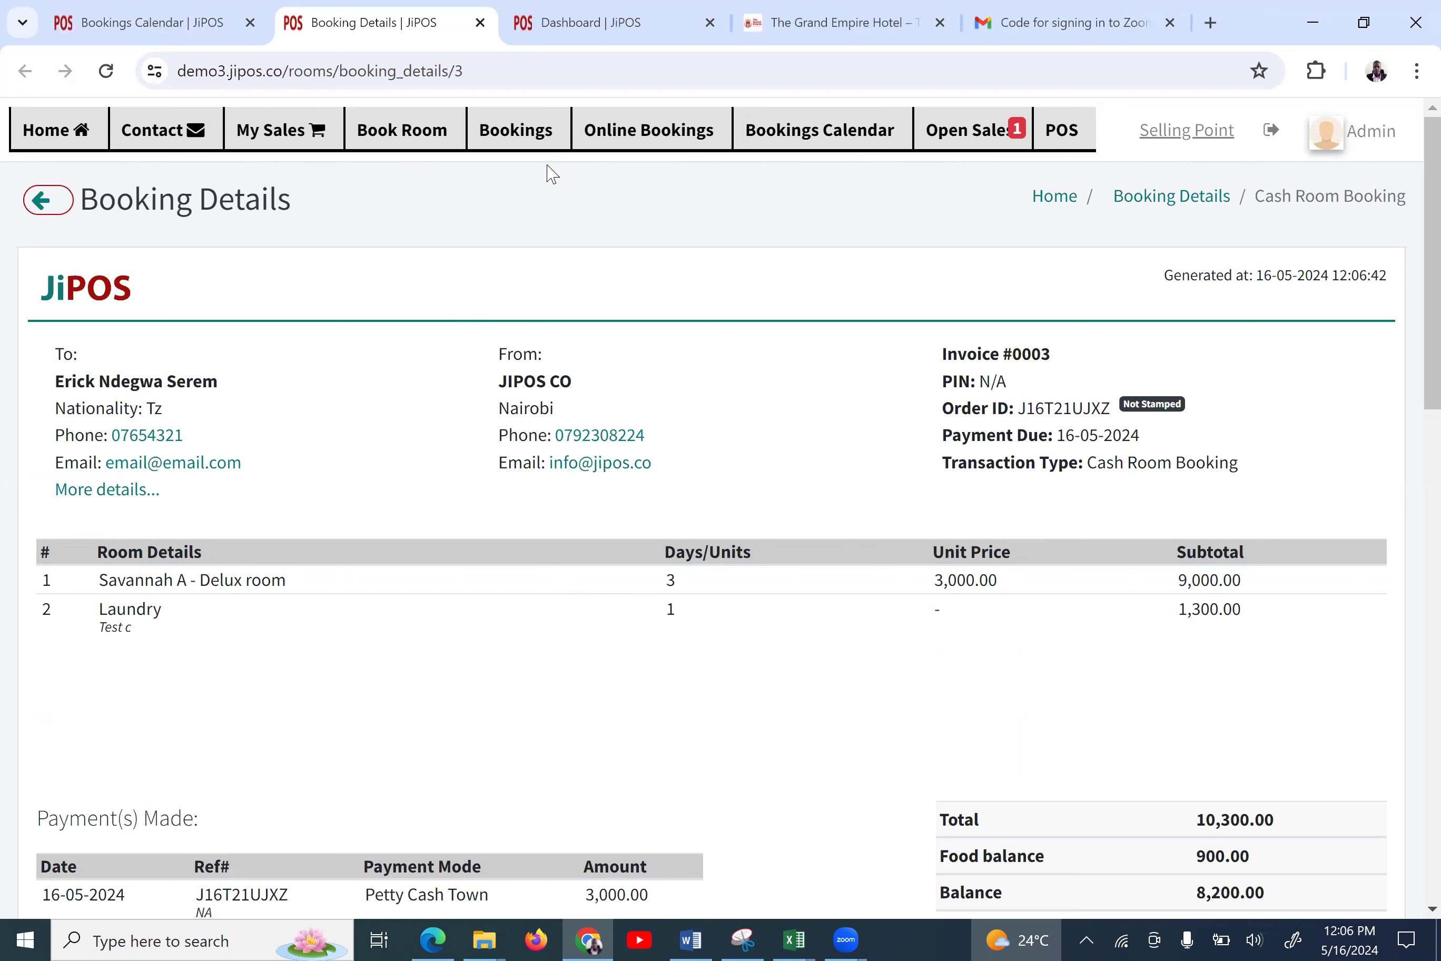
pyautogui.click(641, 137)
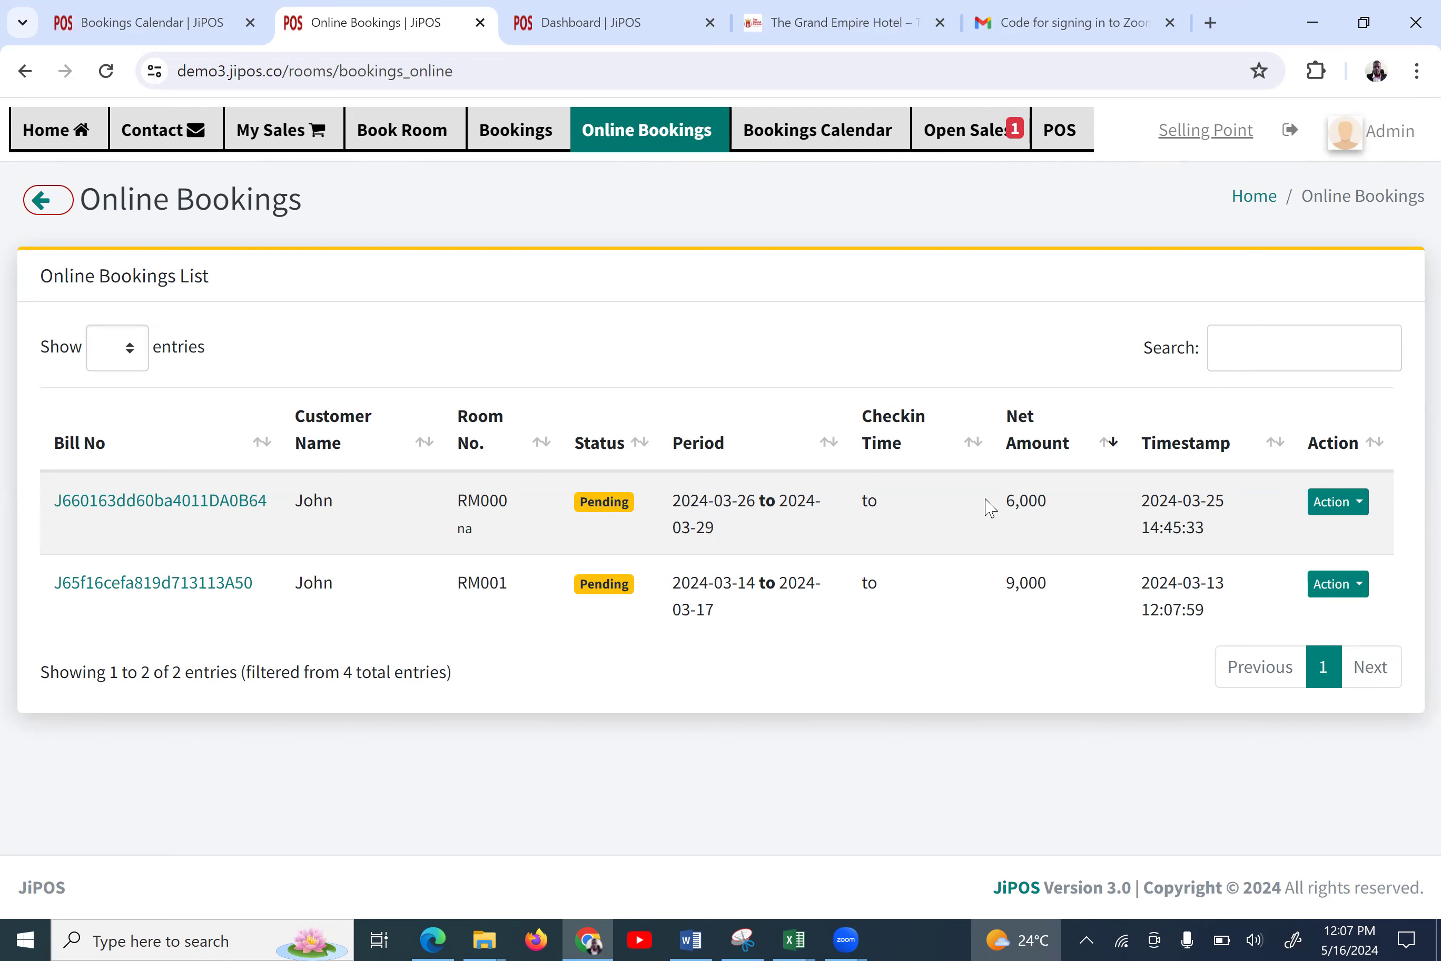
# Switch to The Grand Empire Hotel website tab and open Our Available Rooms
pyautogui.hotkey('ctrl', 'Tab')
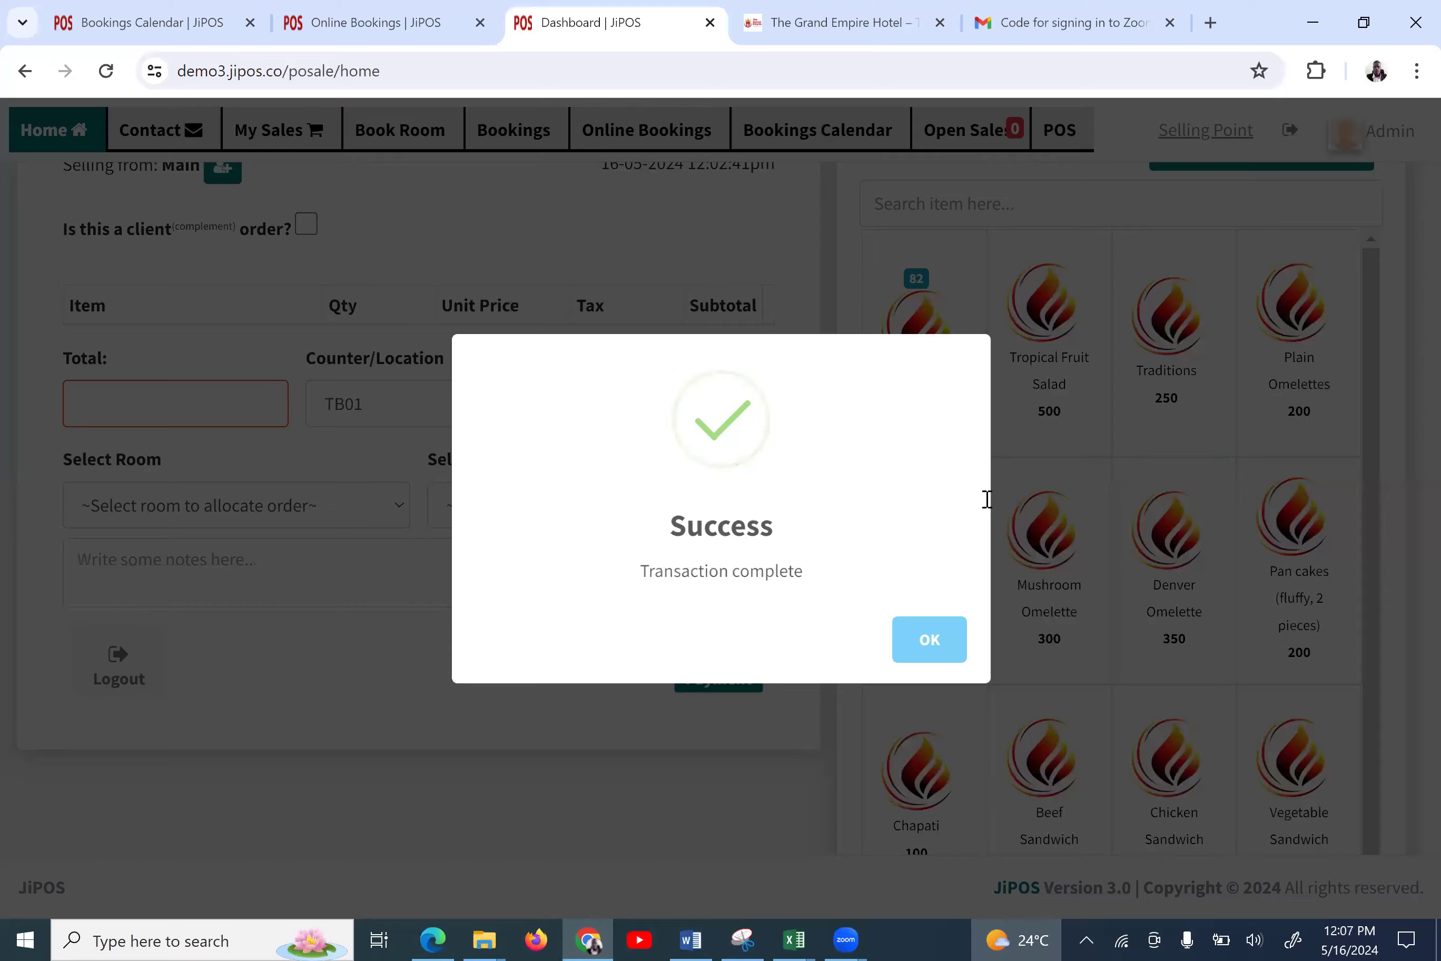
pyautogui.hotkey('ctrl', 'Tab')
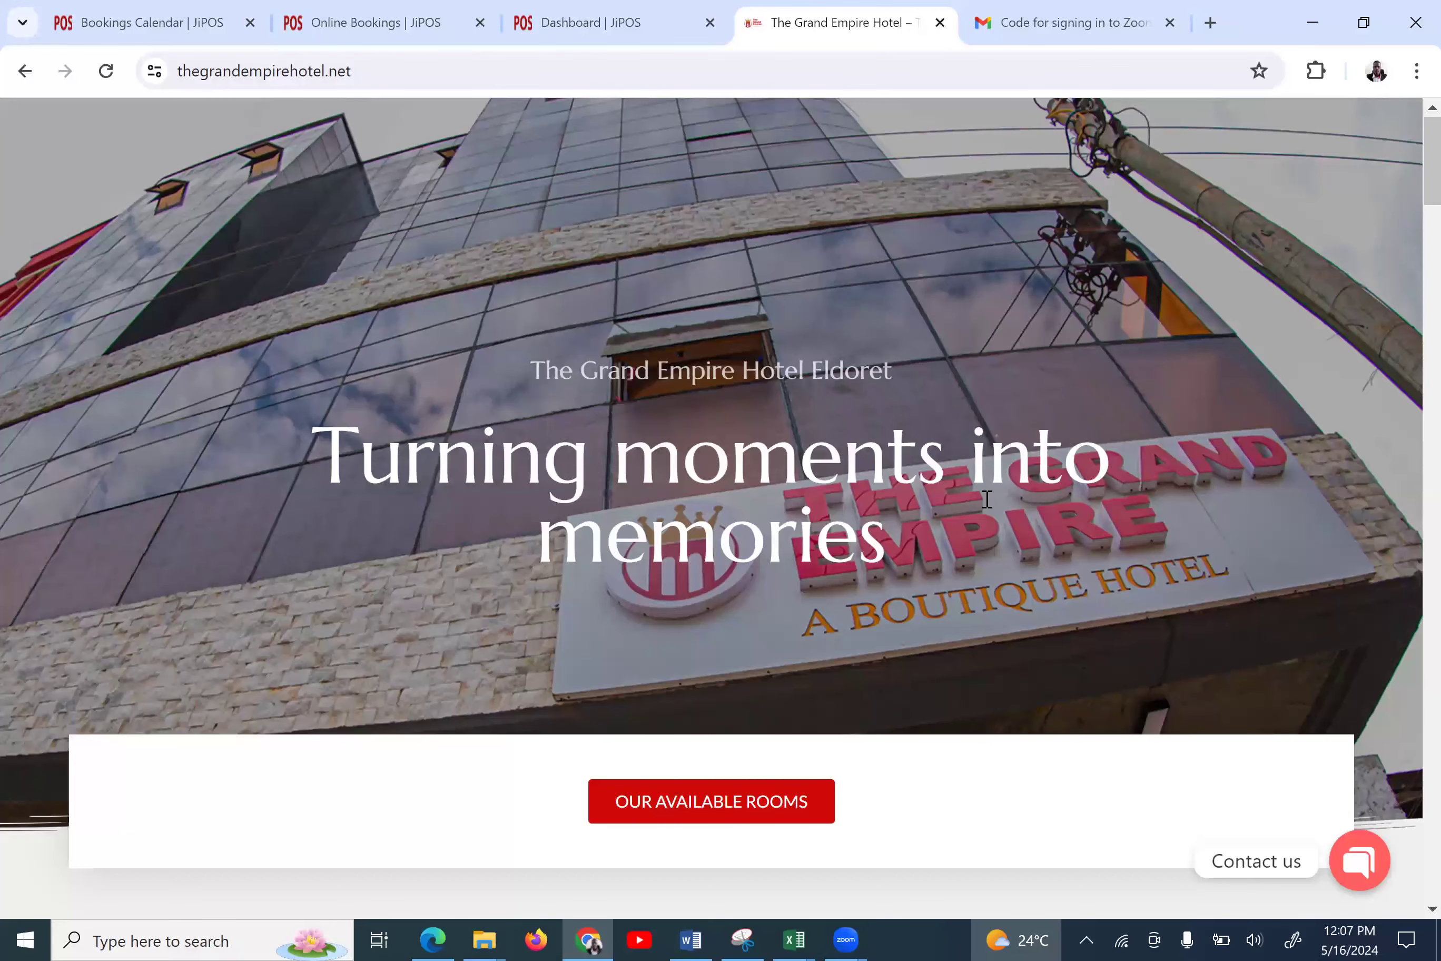
pyautogui.scroll(-1, 987, 499)
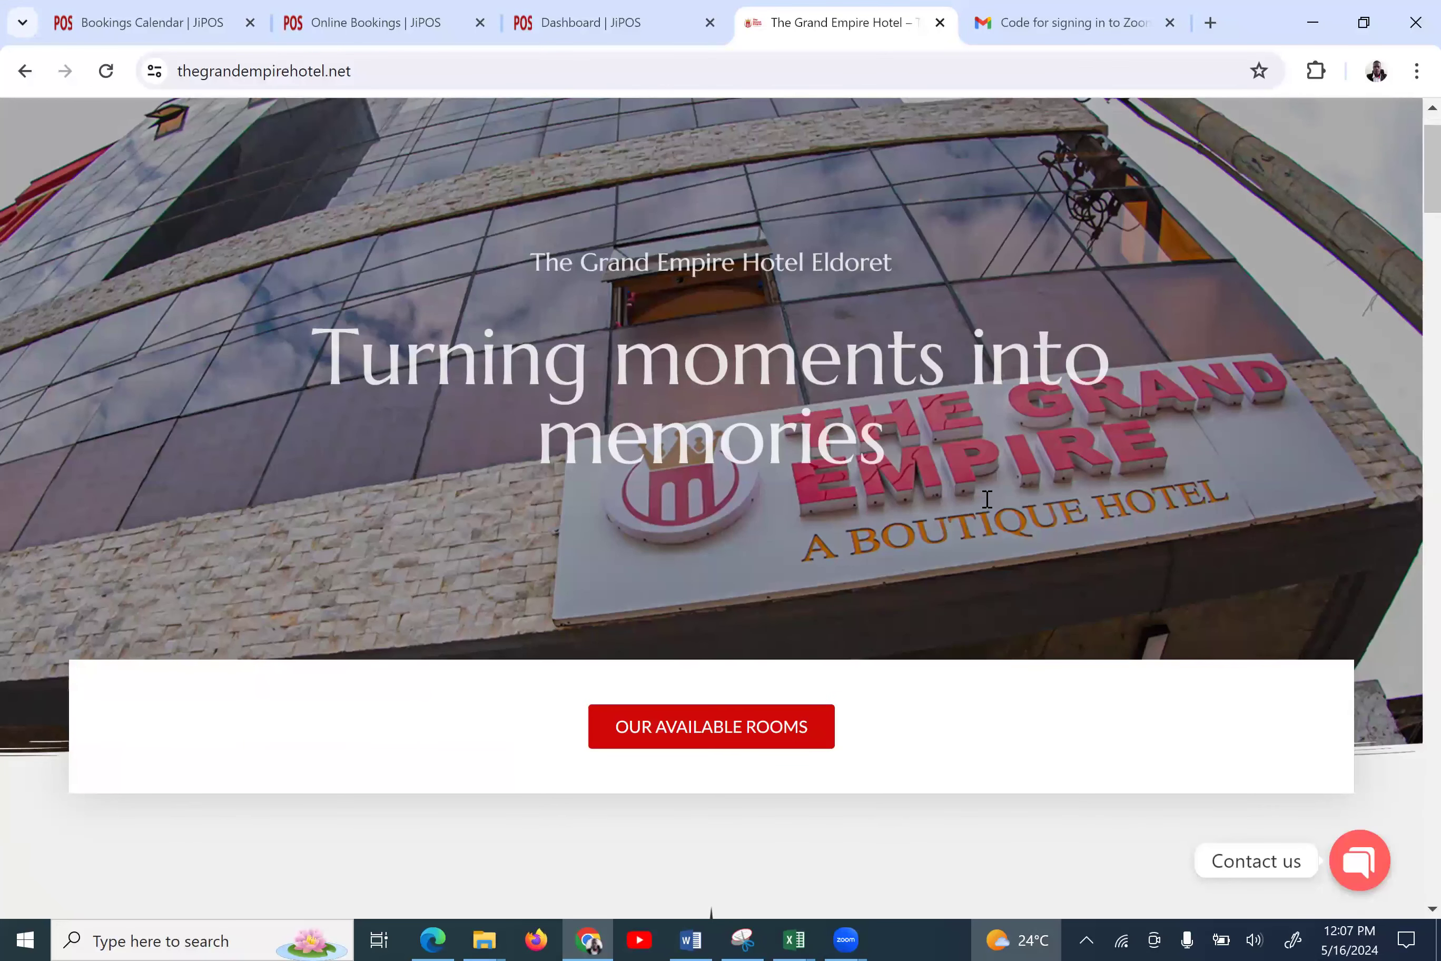
pyautogui.click(708, 736)
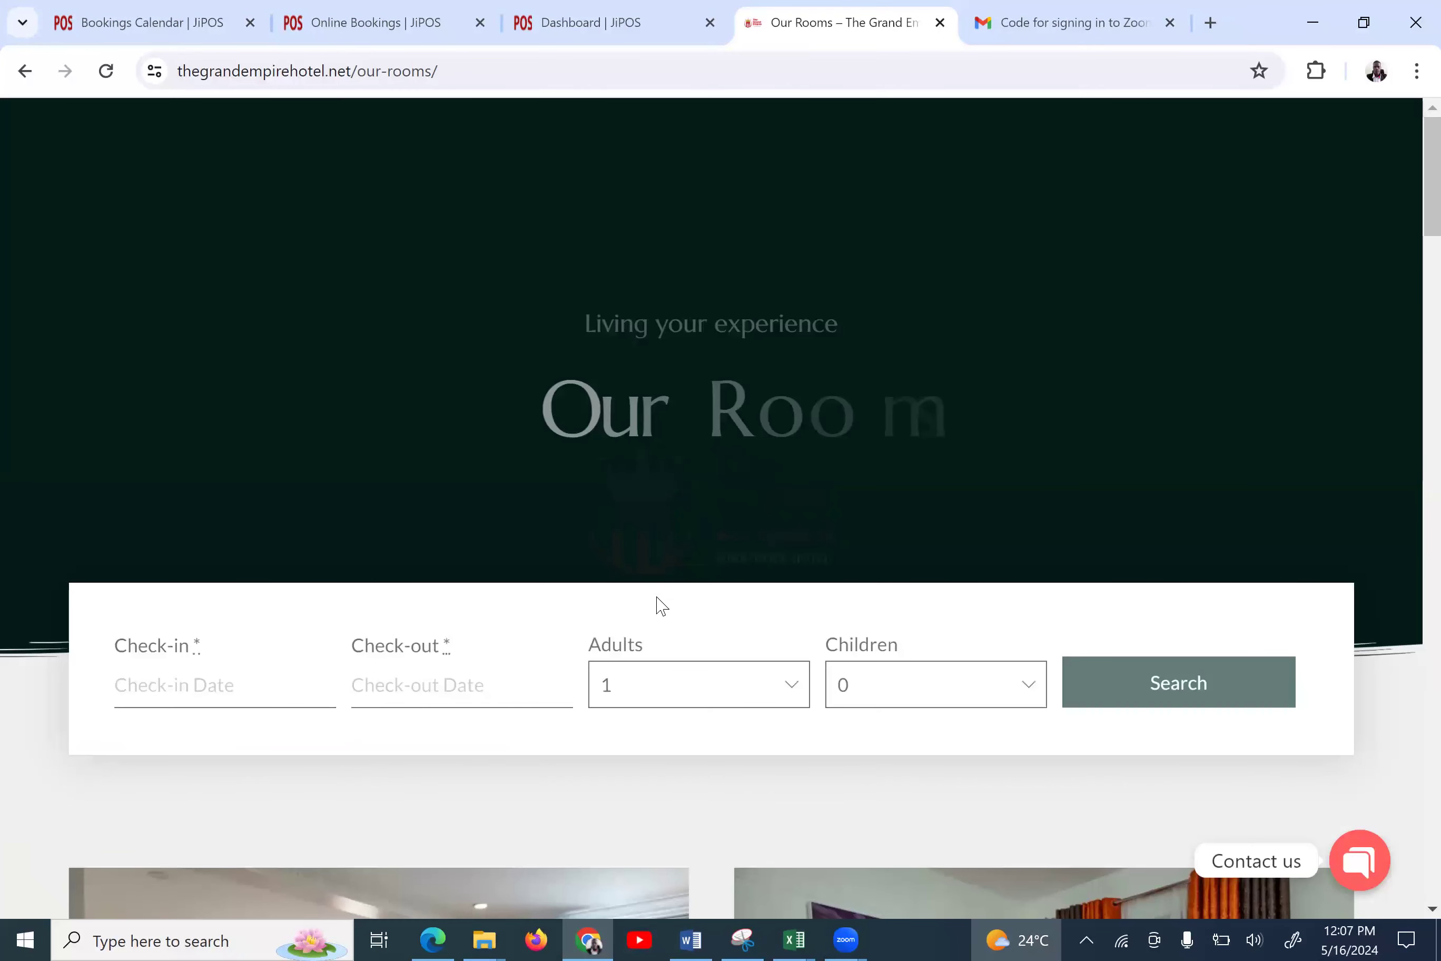
# Browse the Executive, Standard and Deluxe rooms (KSh8,000, KSh3,500, KSh4,500), then return to Online Bookings
pyautogui.scroll(-5, 660, 606)
pyautogui.scroll(-15, 661, 607)
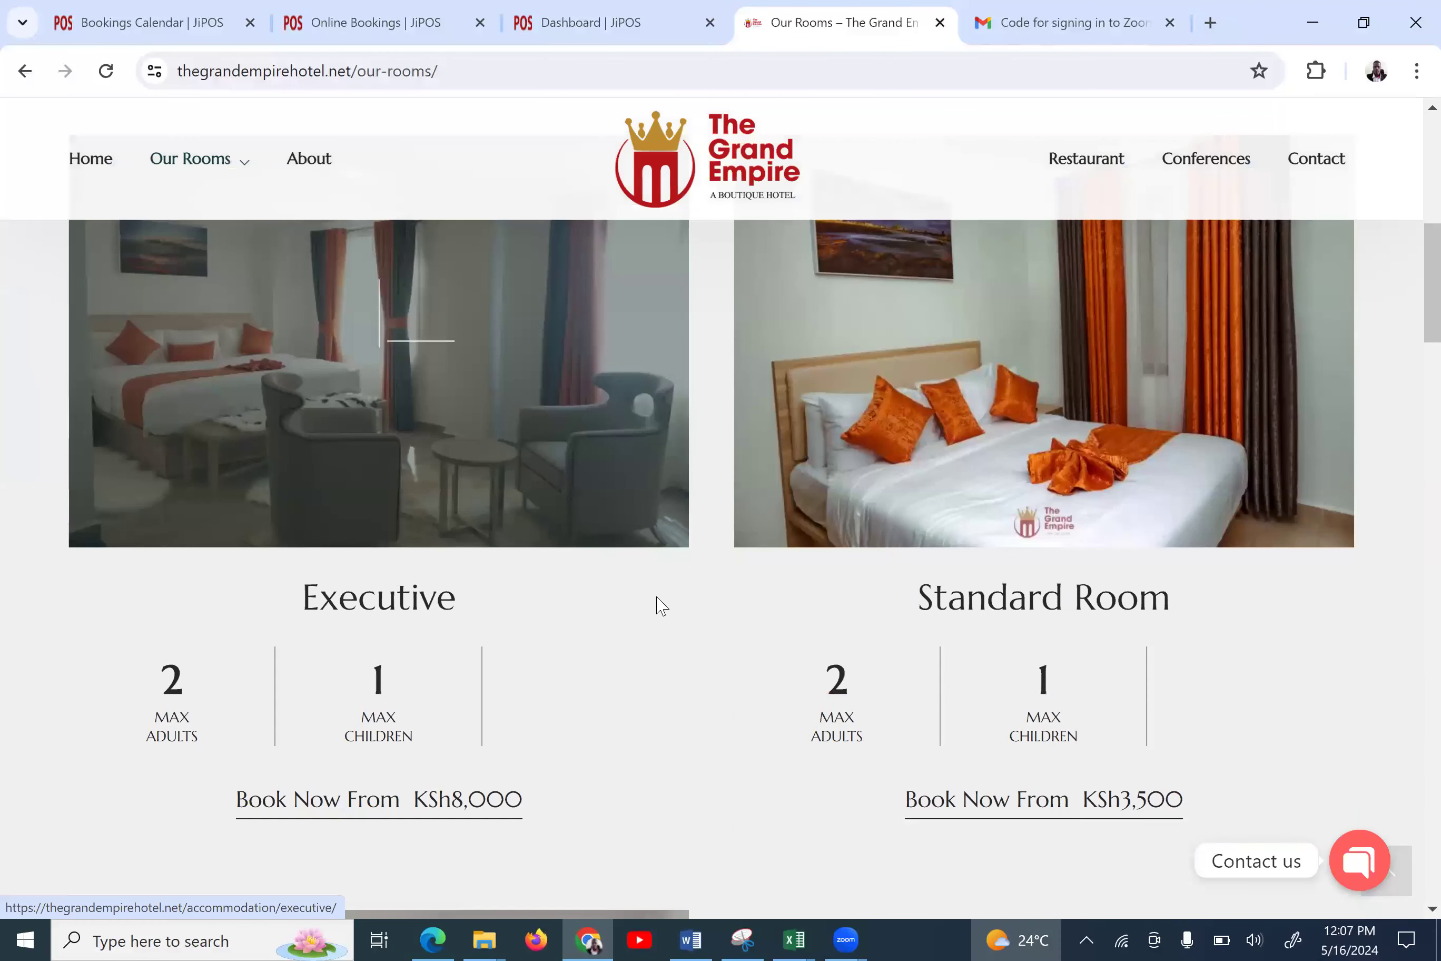
pyautogui.scroll(-15, 661, 607)
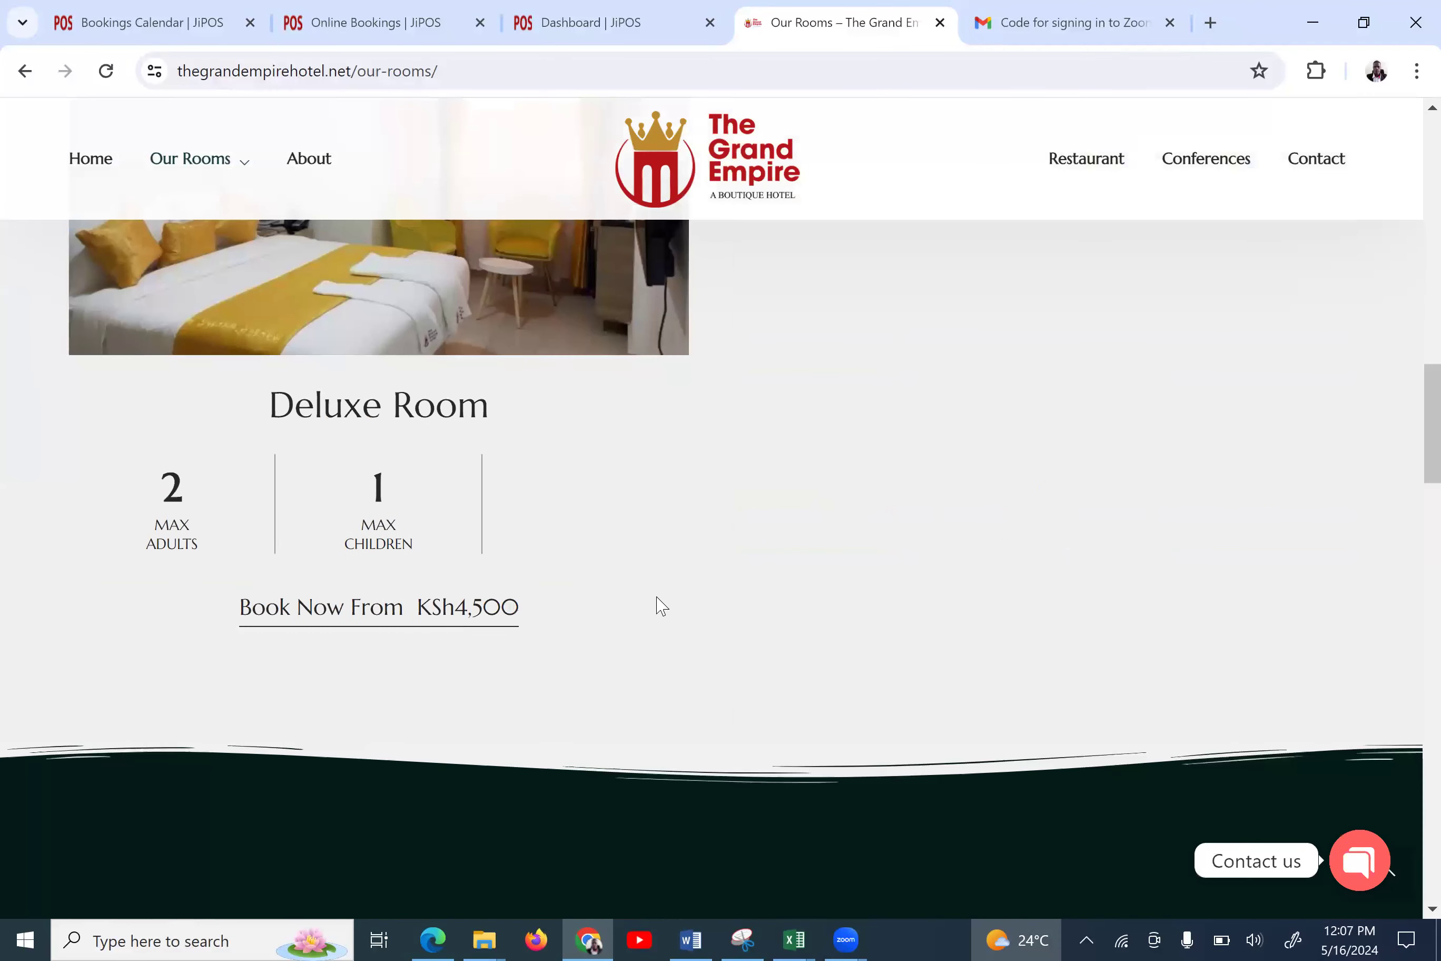
pyautogui.scroll(-10, 662, 607)
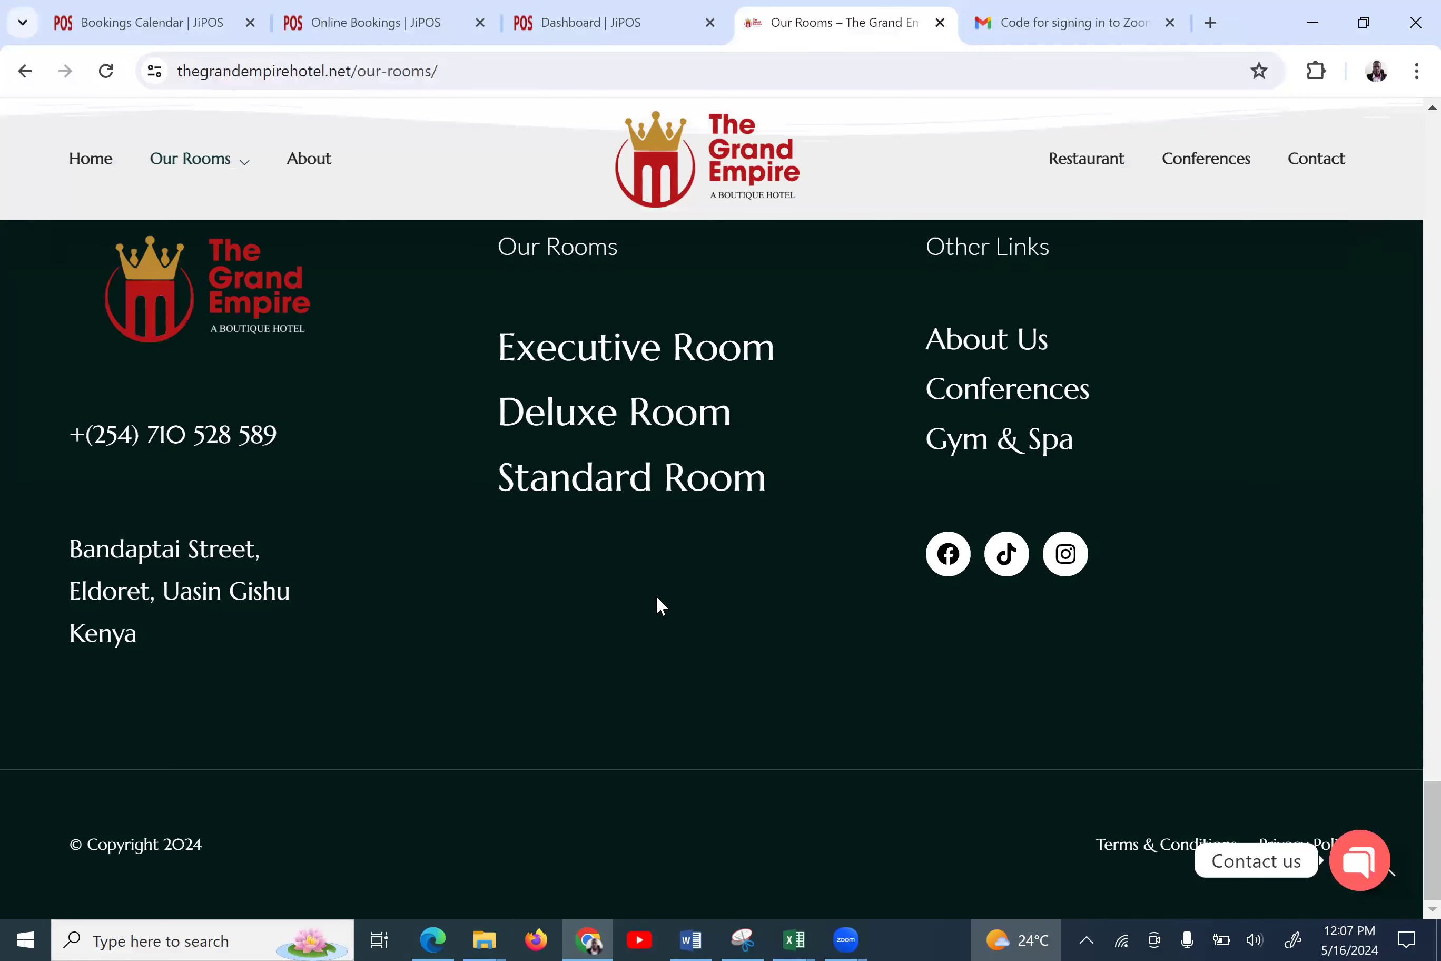
pyautogui.scroll(8, 657, 598)
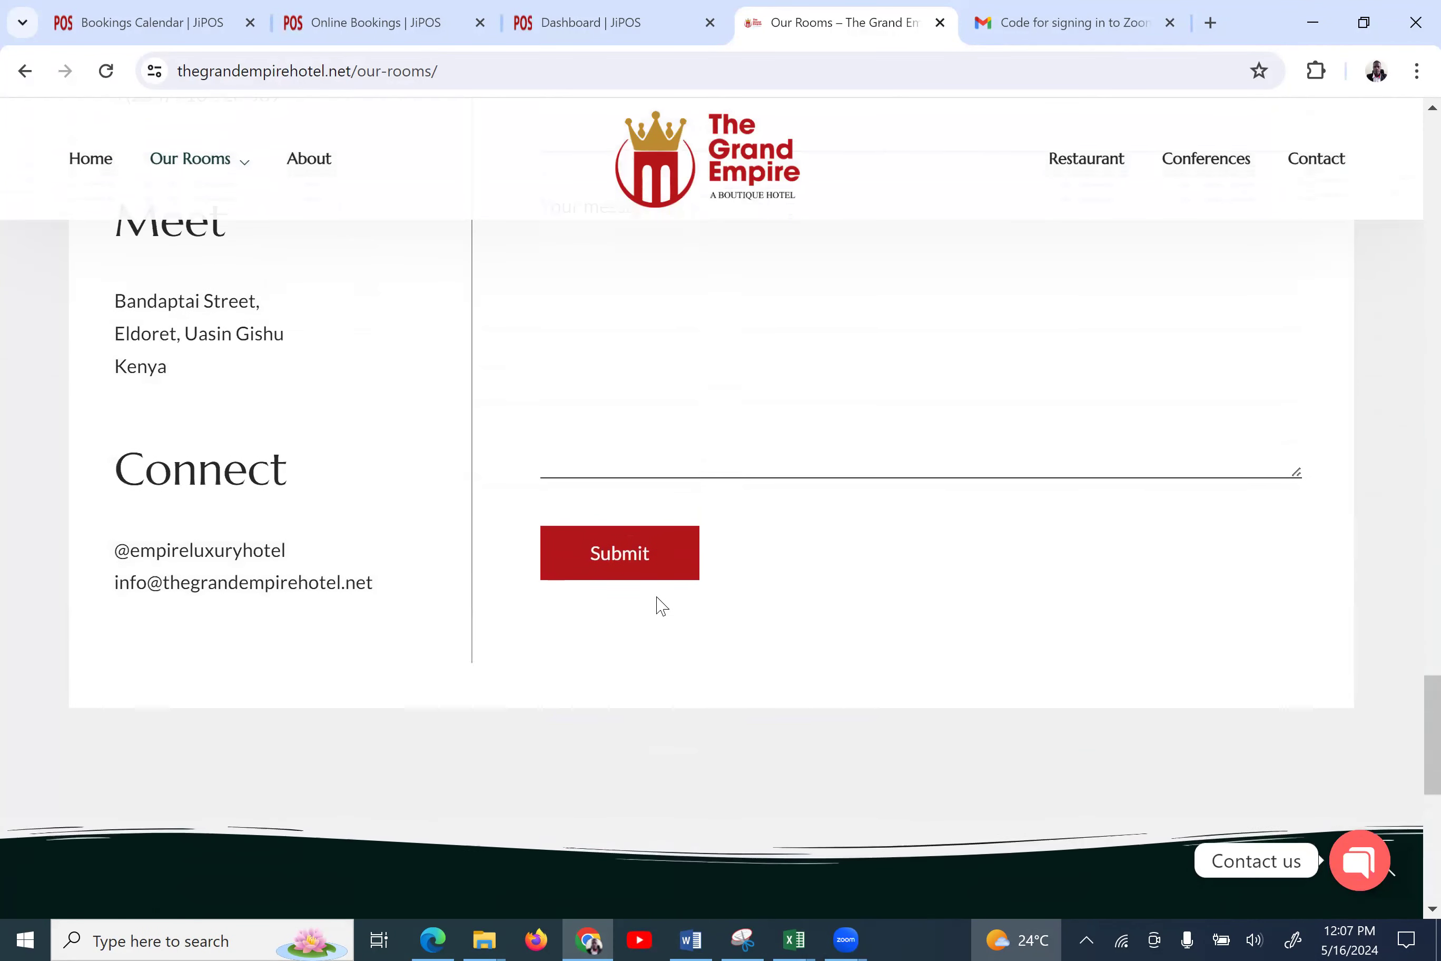
pyautogui.moveTo(234, 161)
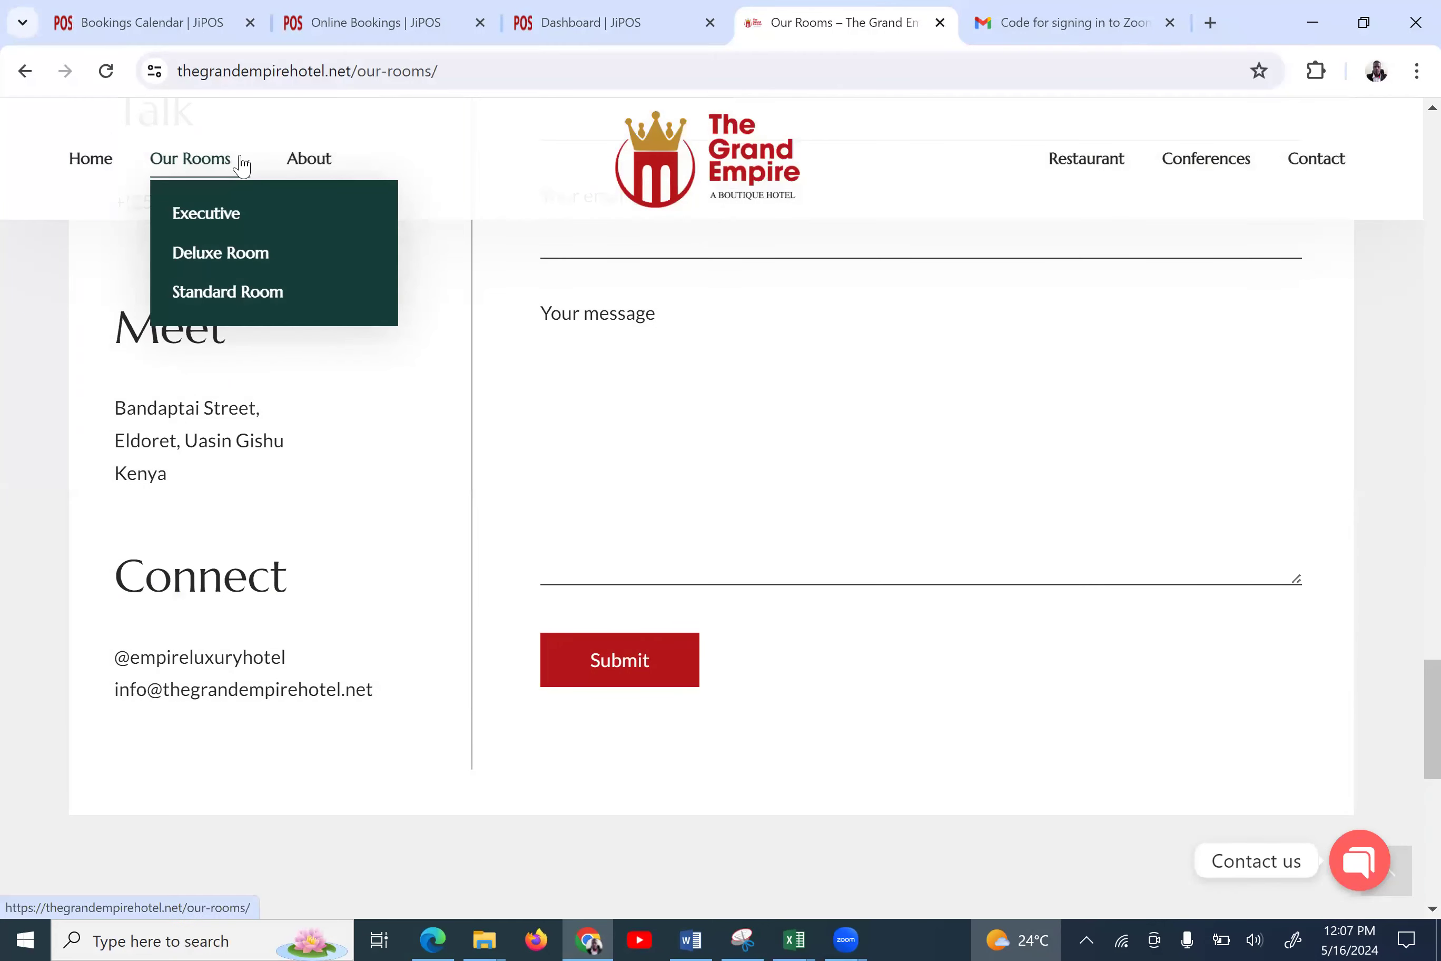
pyautogui.click(403, 25)
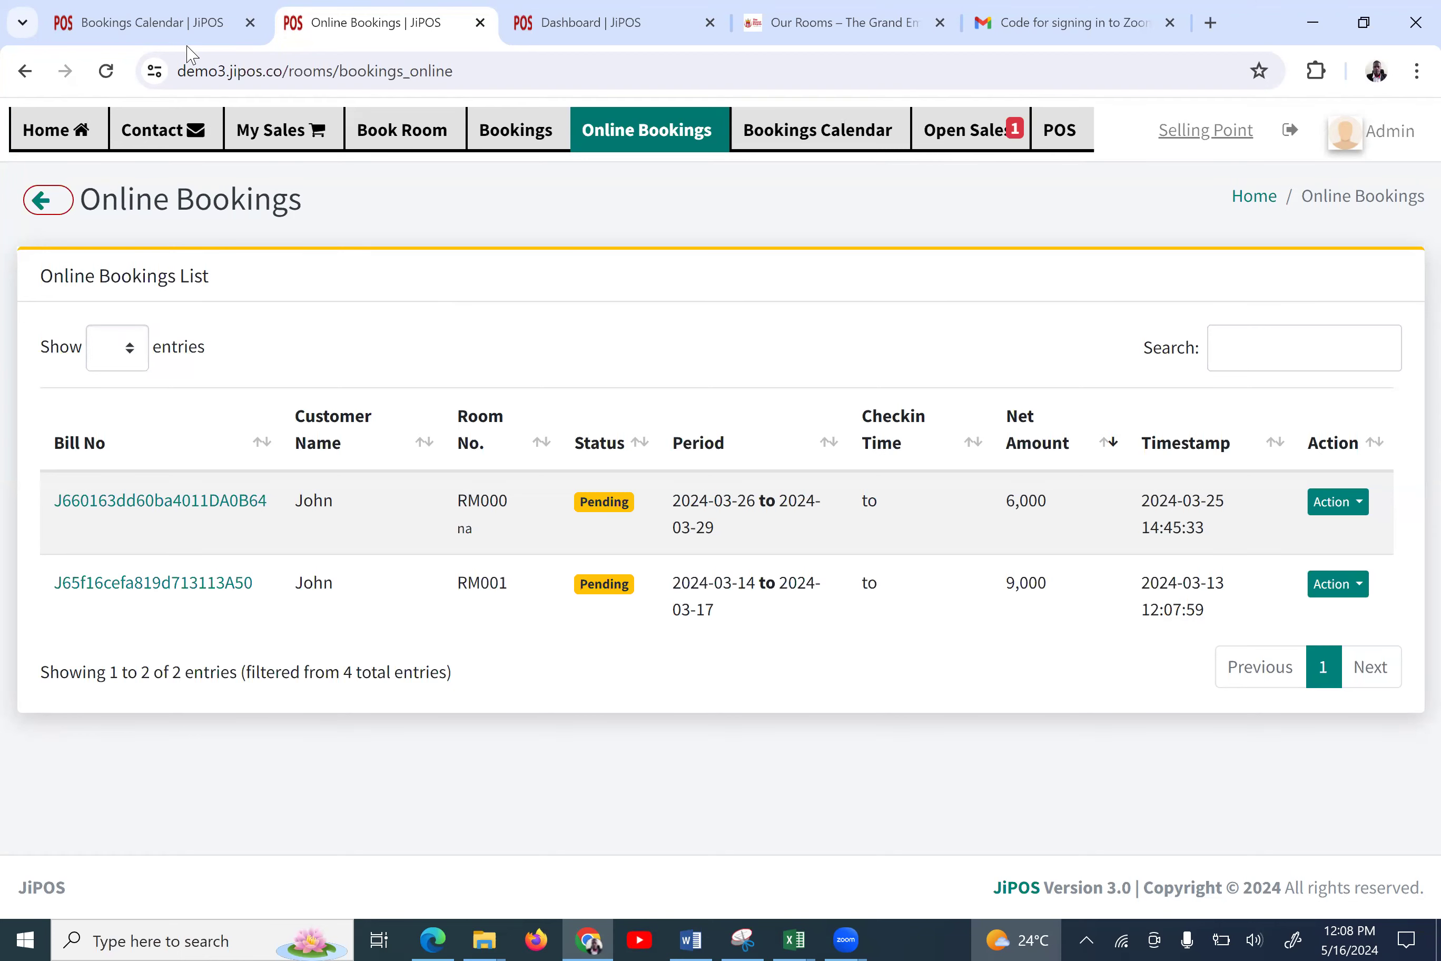
# Go back via the Bookings Calendar to the JiPOS Dashboard and scroll down its May/2024 report
pyautogui.click(161, 14)
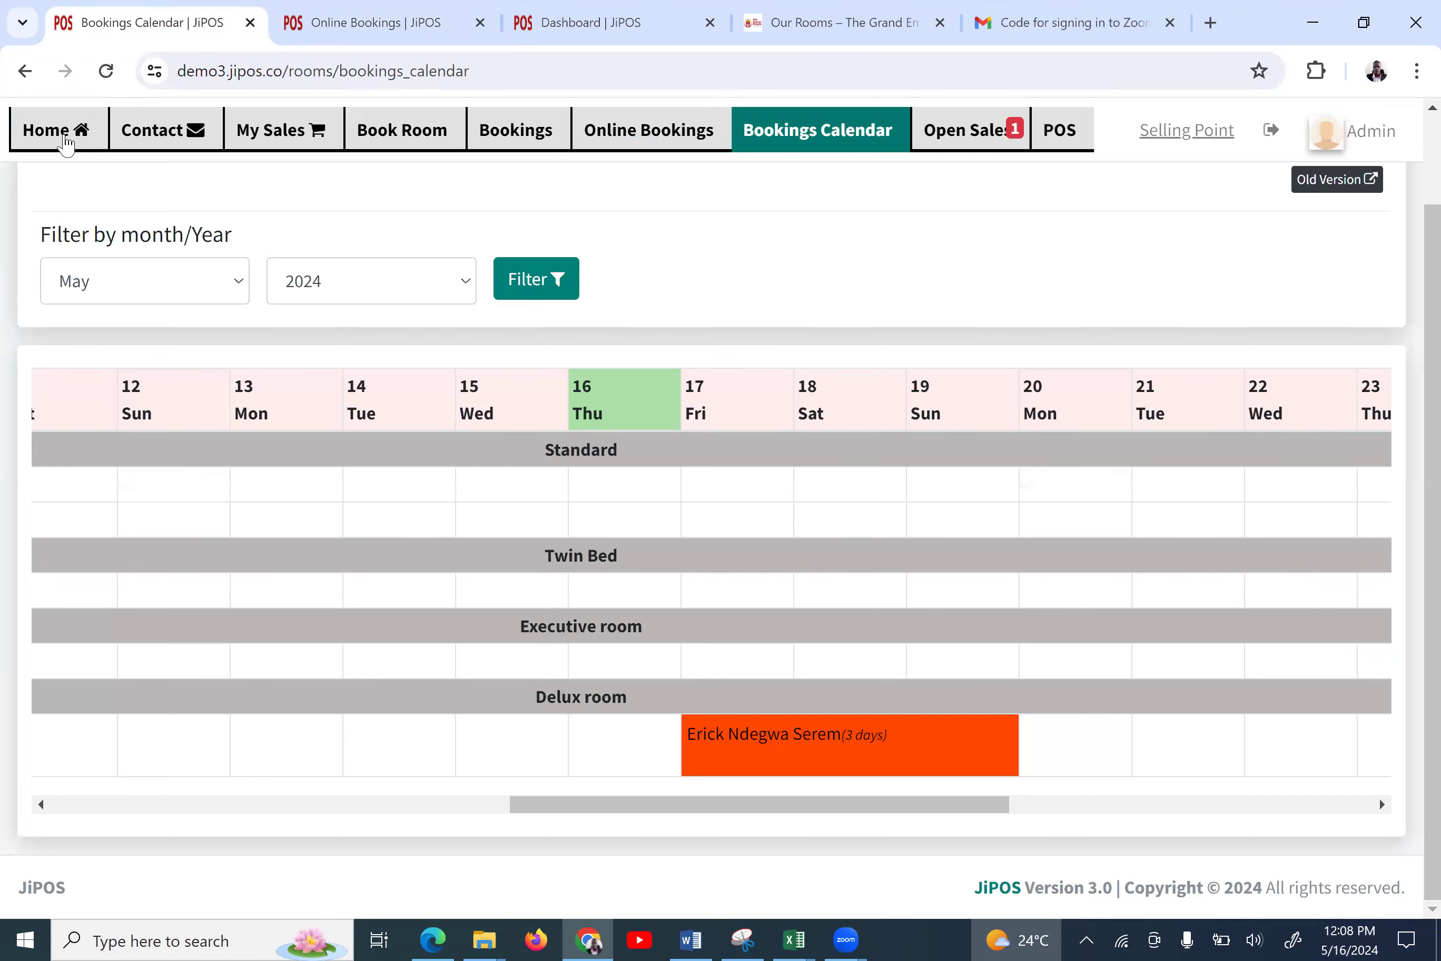
pyautogui.click(53, 148)
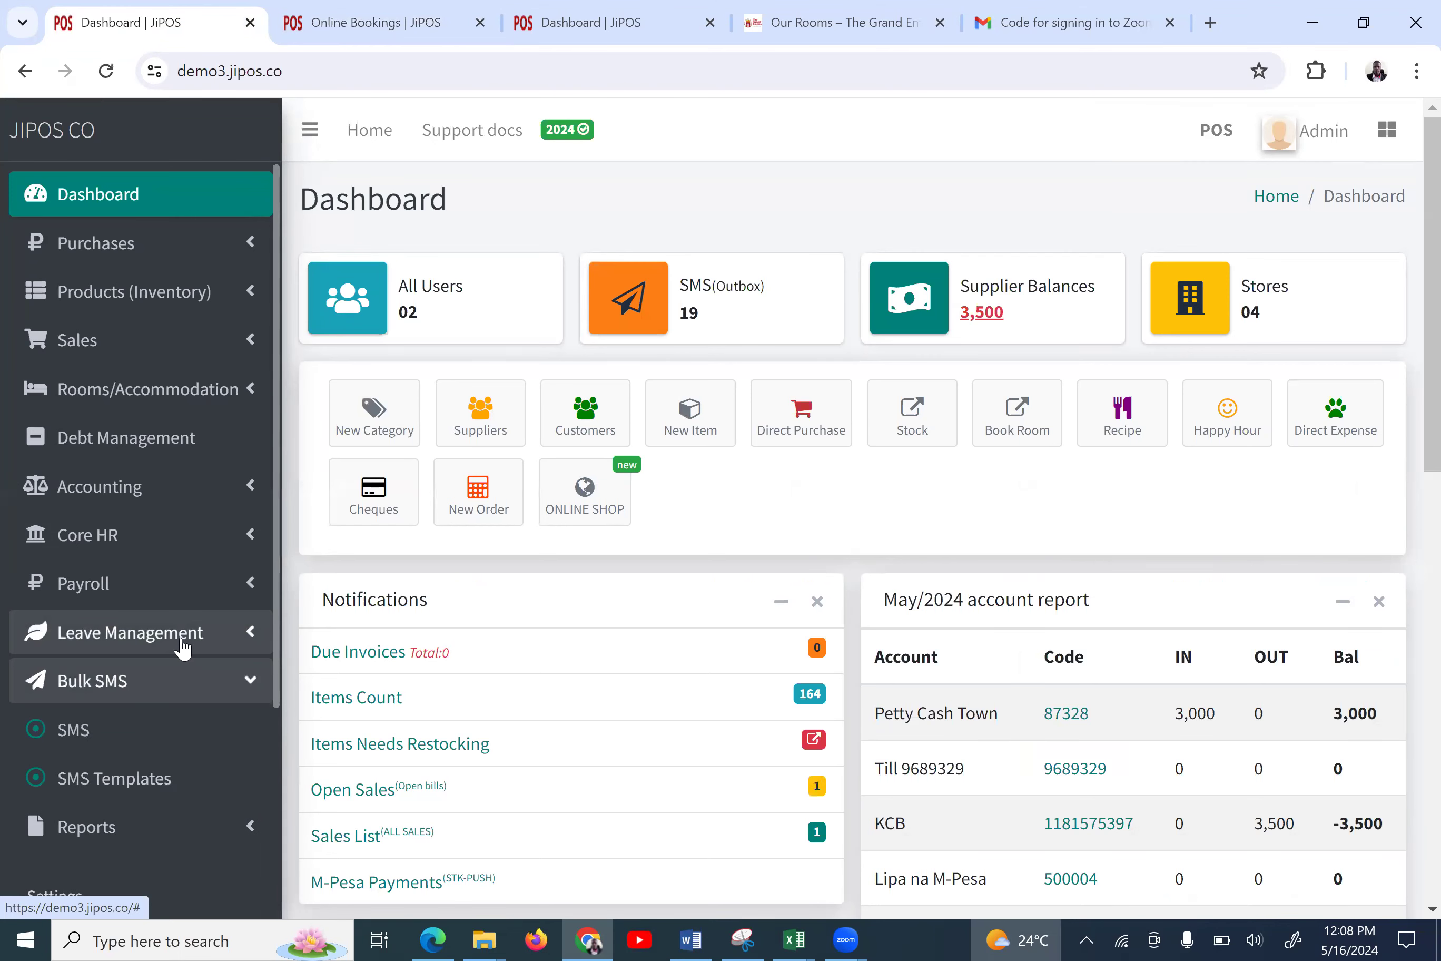
pyautogui.scroll(-3, 183, 648)
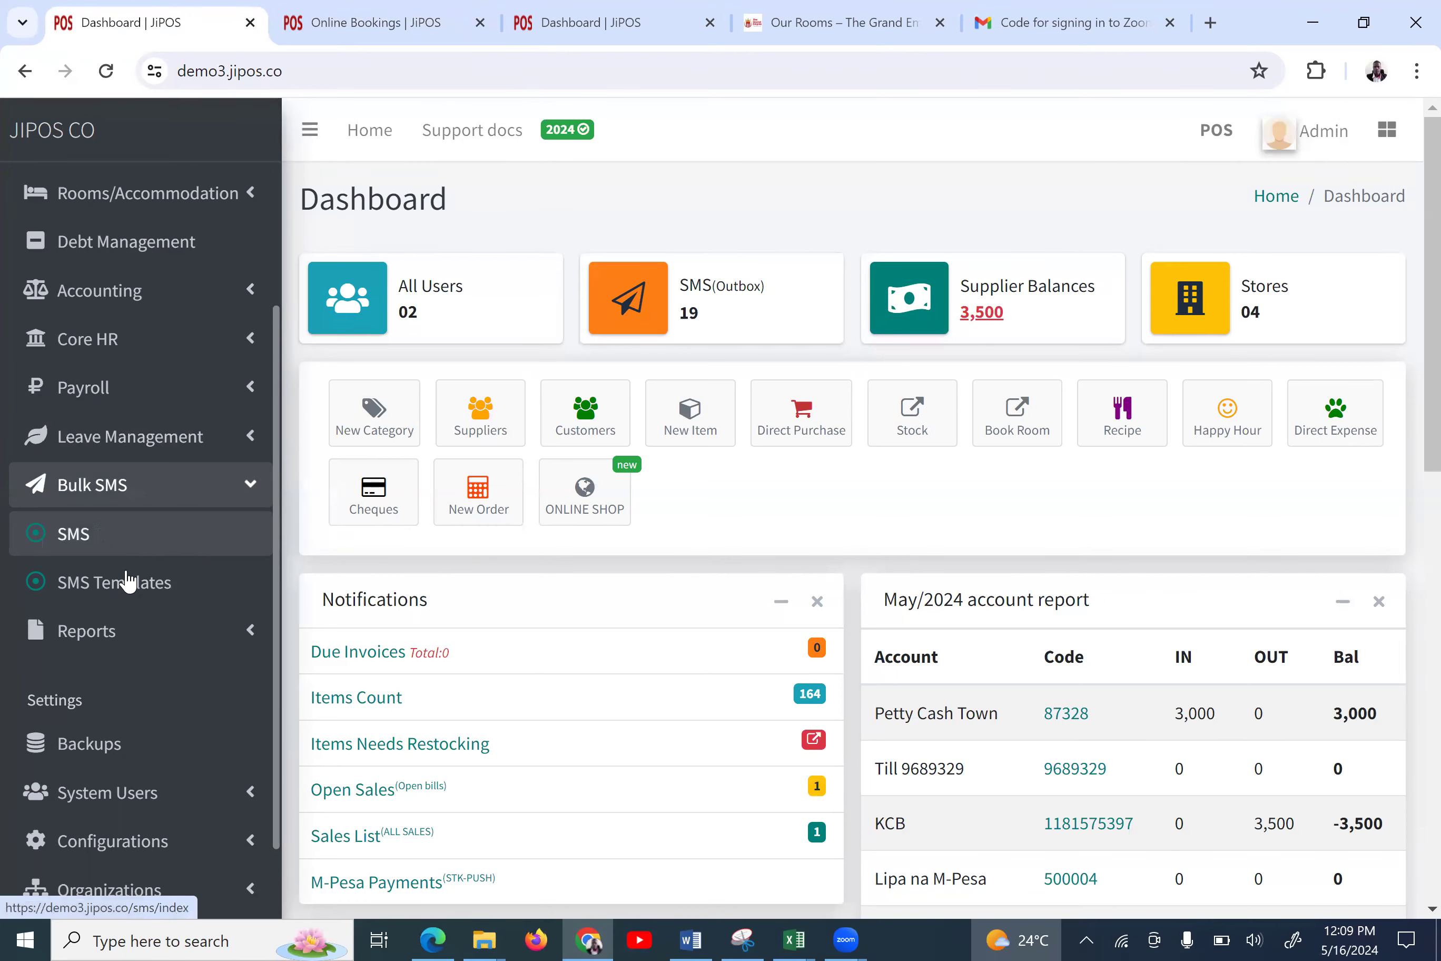
# Expand Rooms/Accommodation in the sidebar to reveal Bookings and the Bookings Calendar
pyautogui.scroll(1, 190, 267)
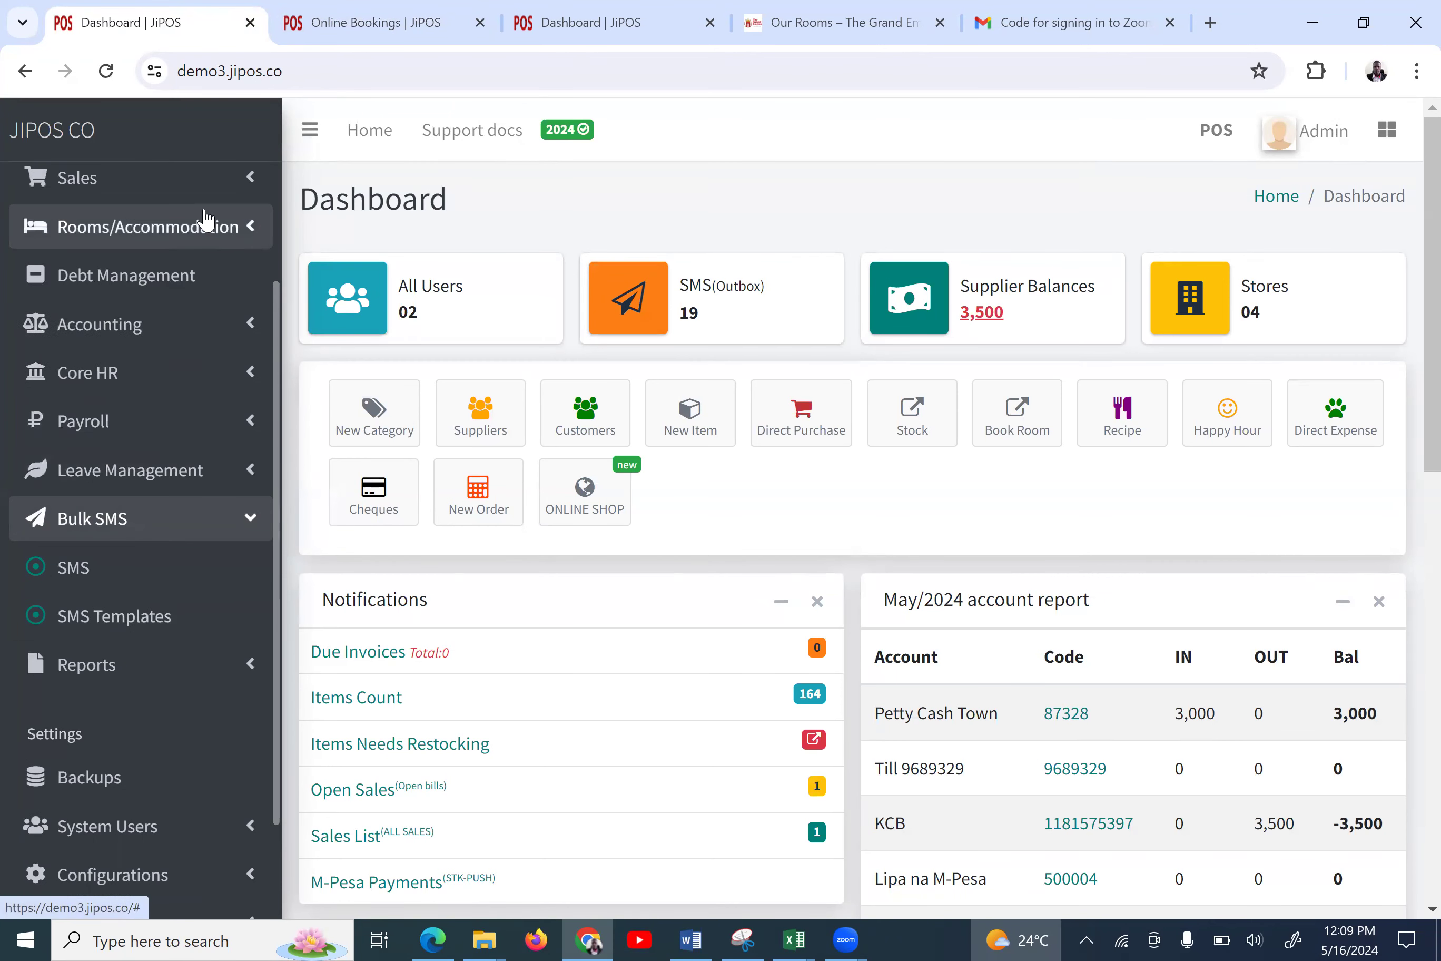
pyautogui.click(196, 231)
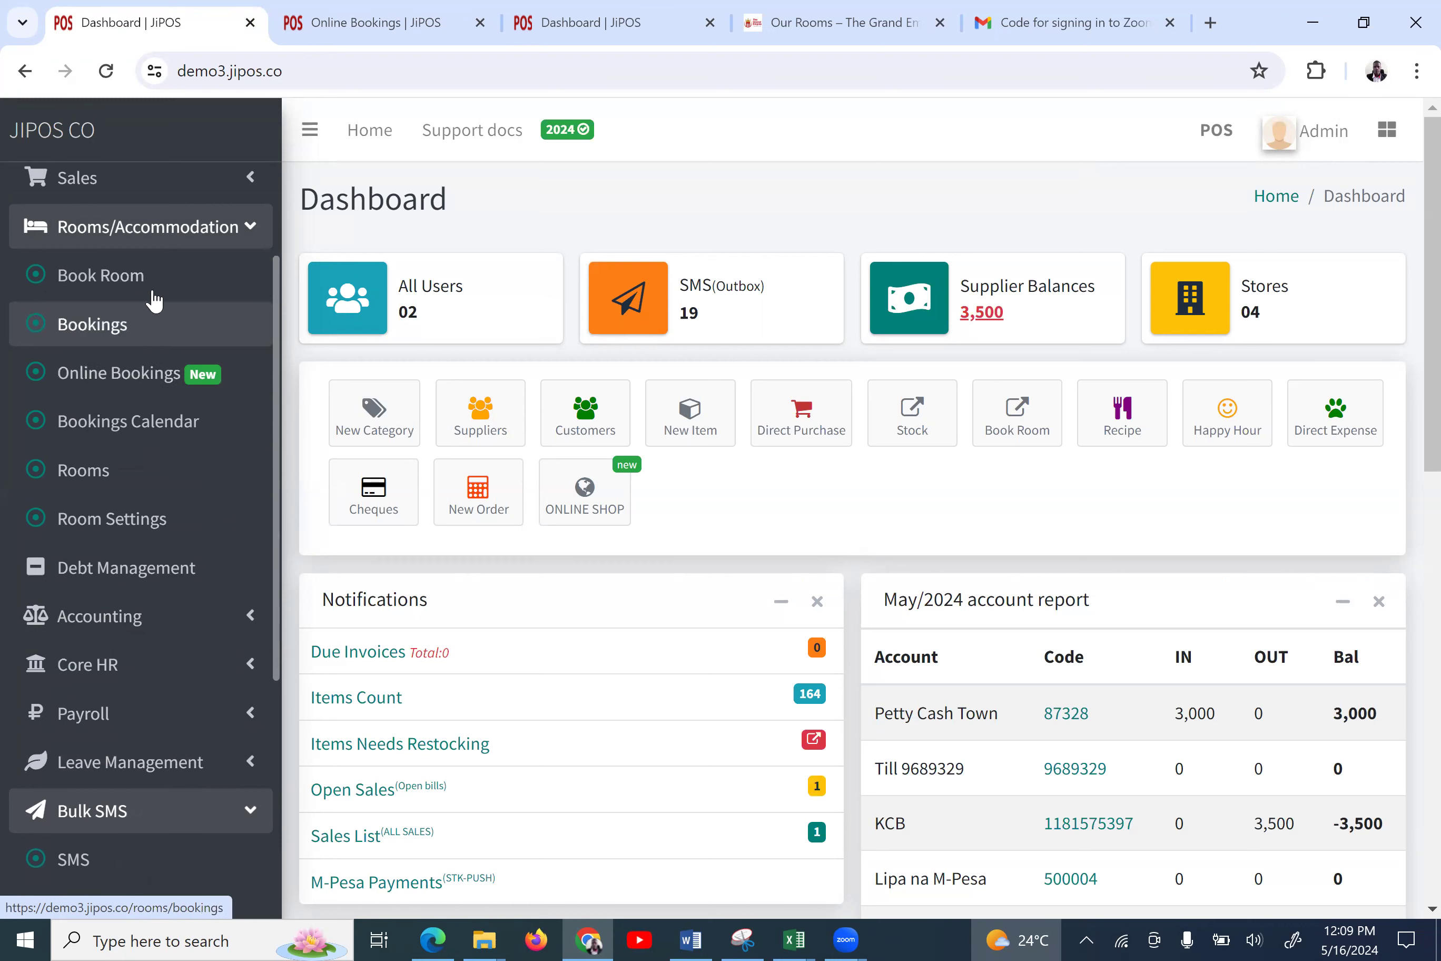
# Open the Bookings list and show the Savannah A booking's View, Void, Complement and Delete actions
pyautogui.click(146, 339)
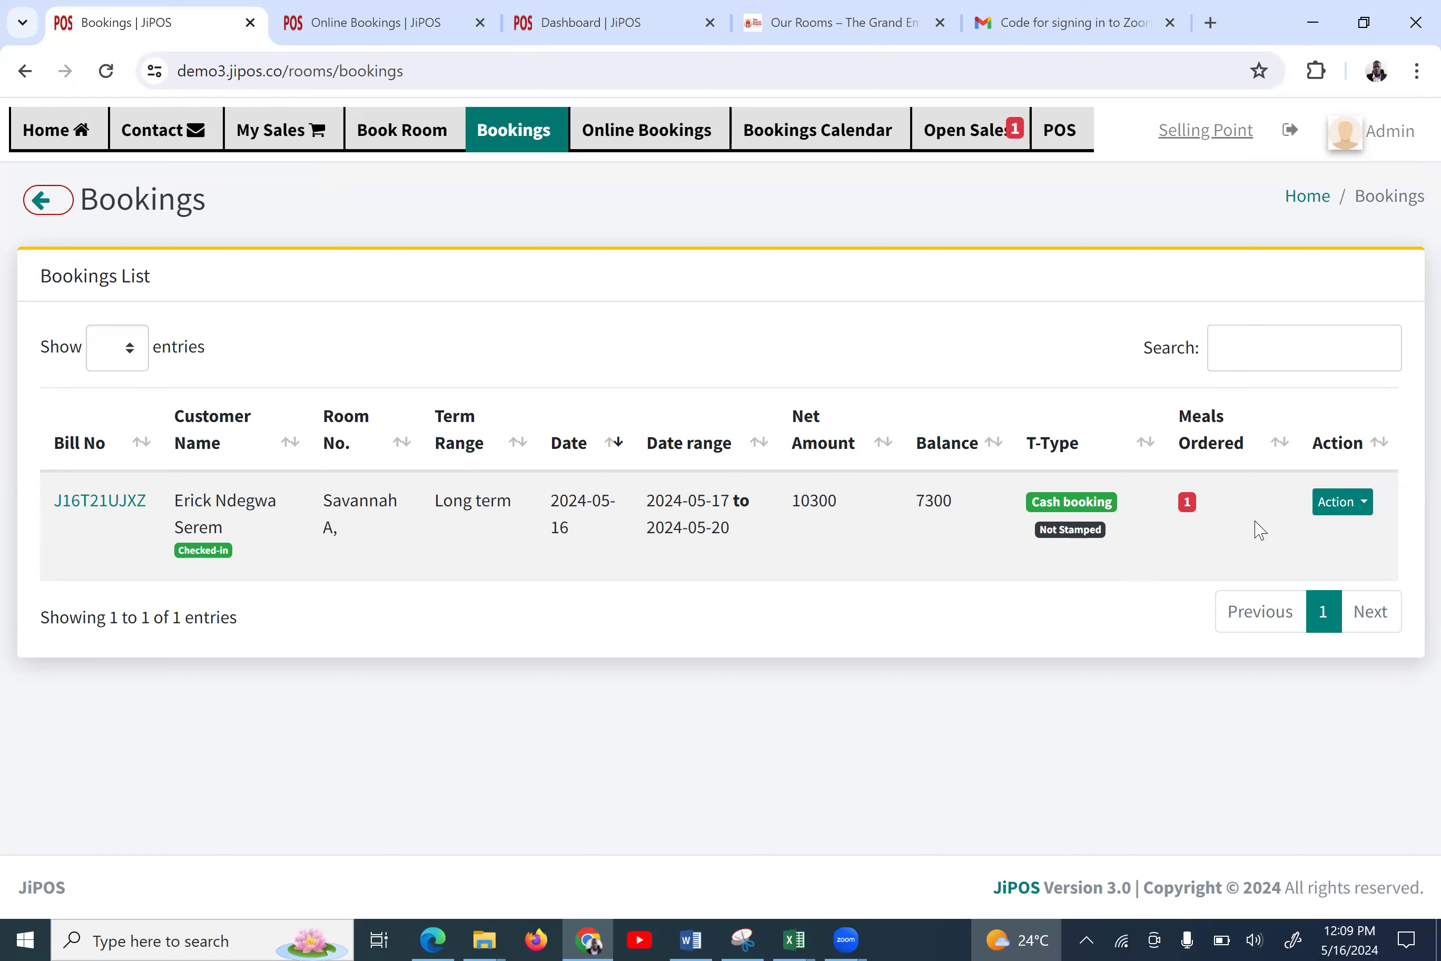
pyautogui.click(1348, 502)
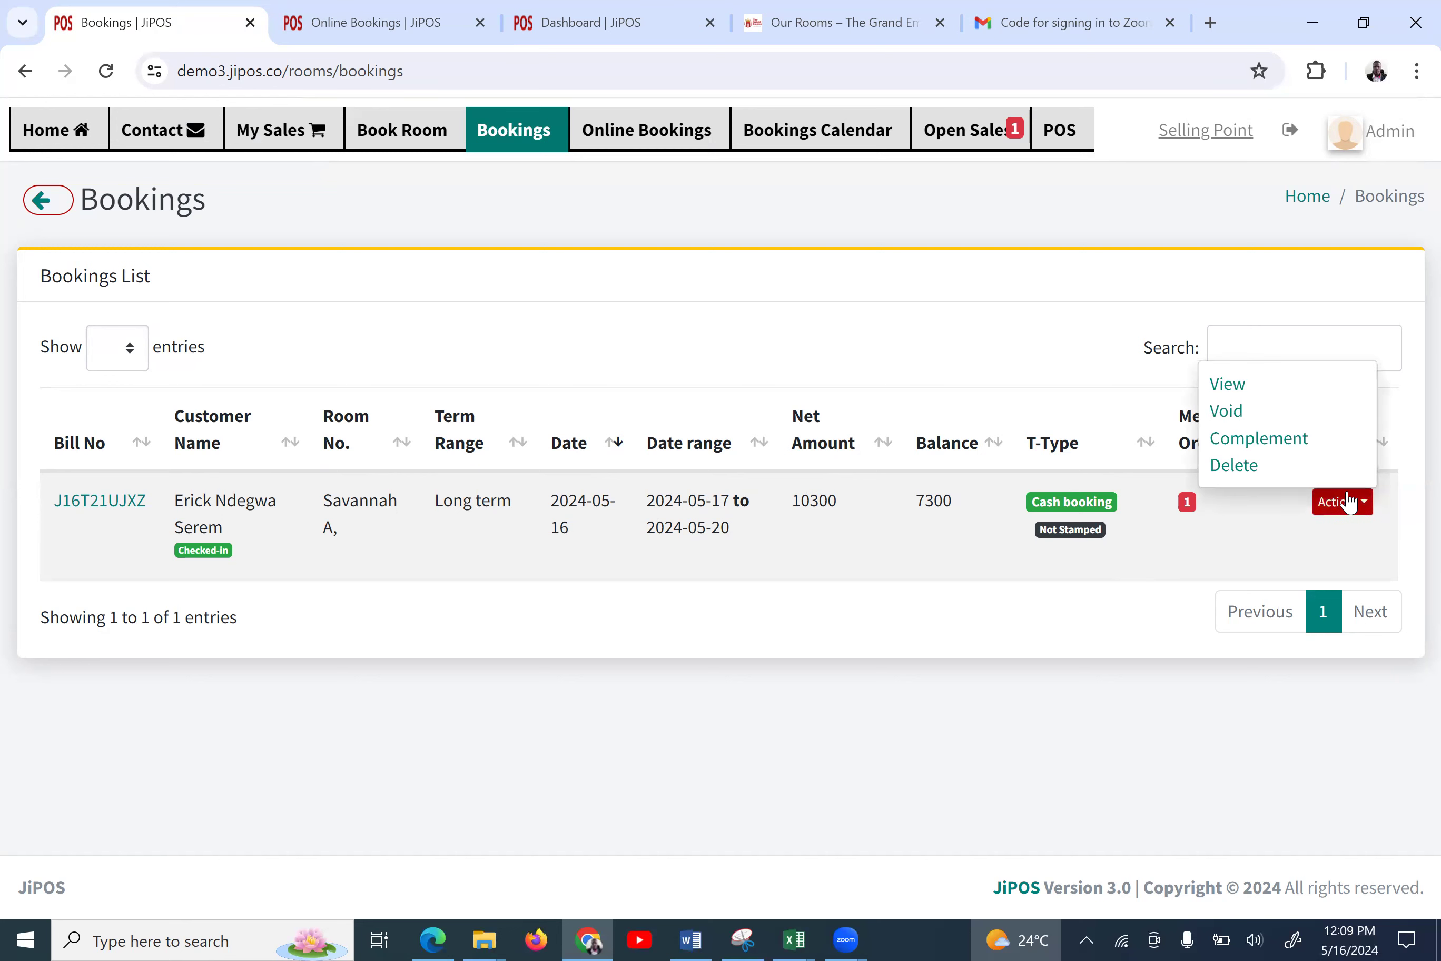